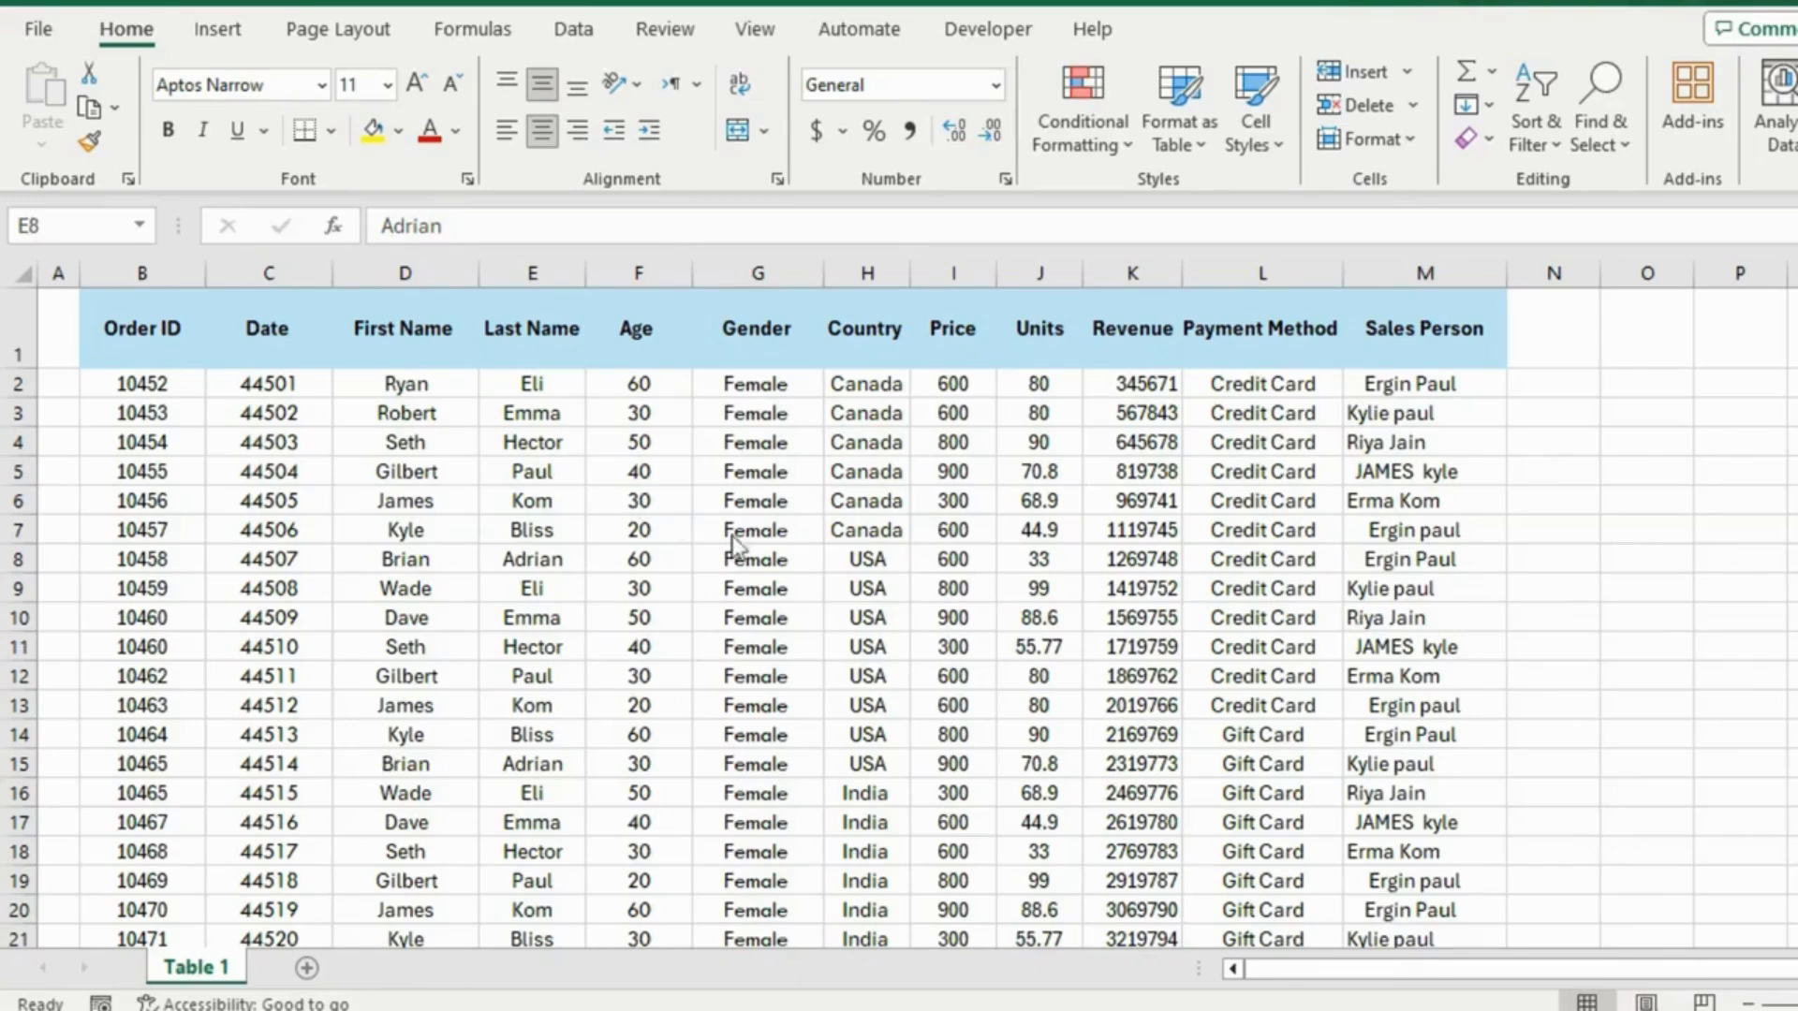
Examine the raw order data in the worksheet, including the First Name, Last Name and Sales Person columns
{"action": "left_click", "coordinate": [929, 653]}
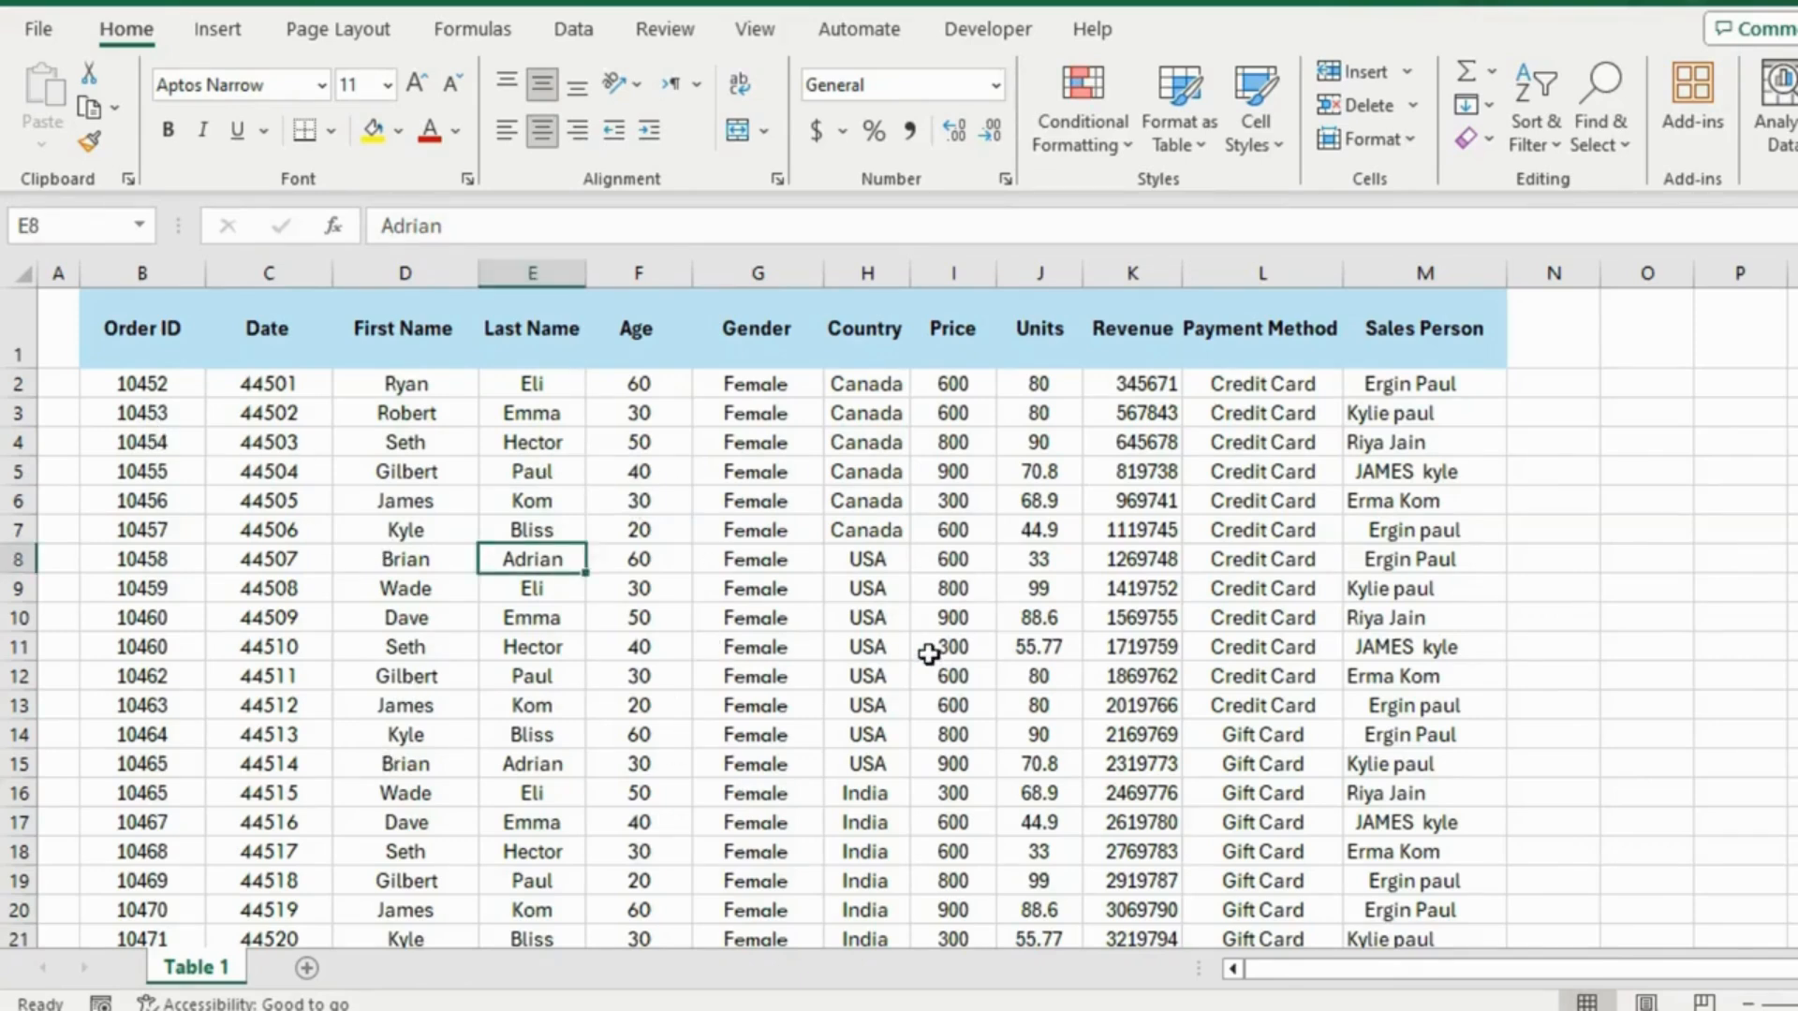
{"action": "left_click", "coordinate": [854, 559]}
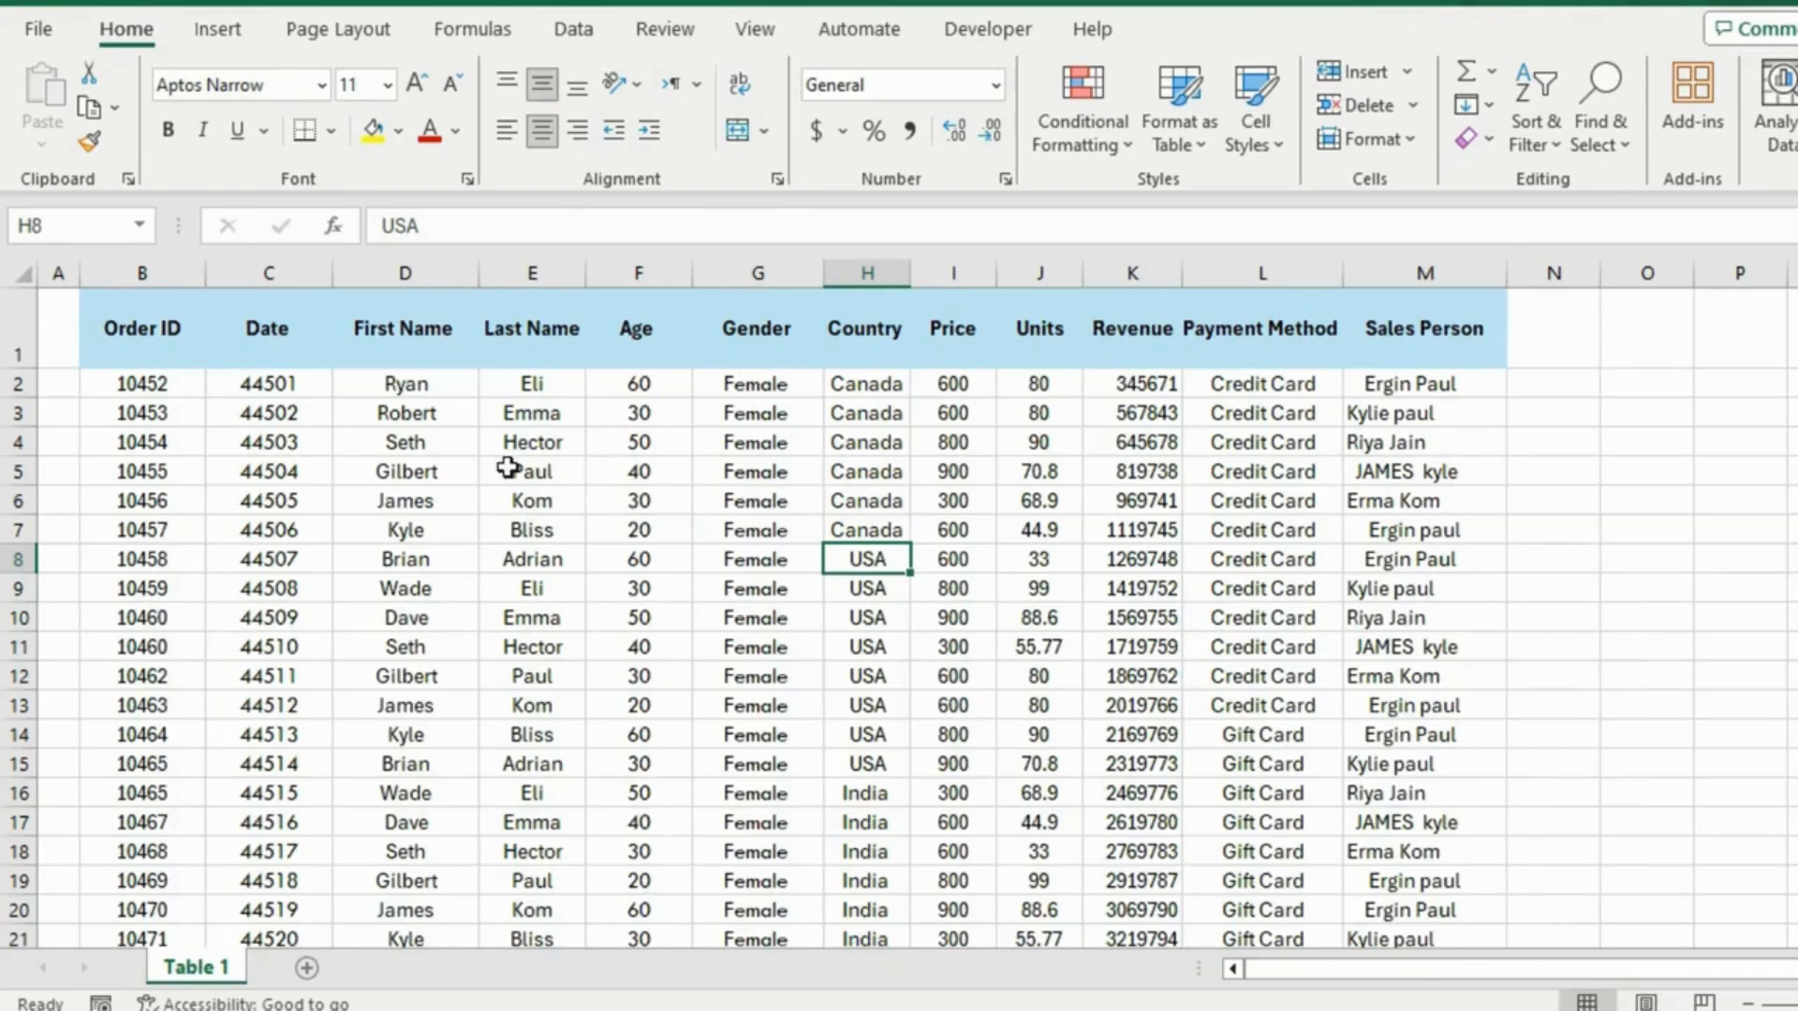
{"action": "left_click", "coordinate": [1333, 450]}
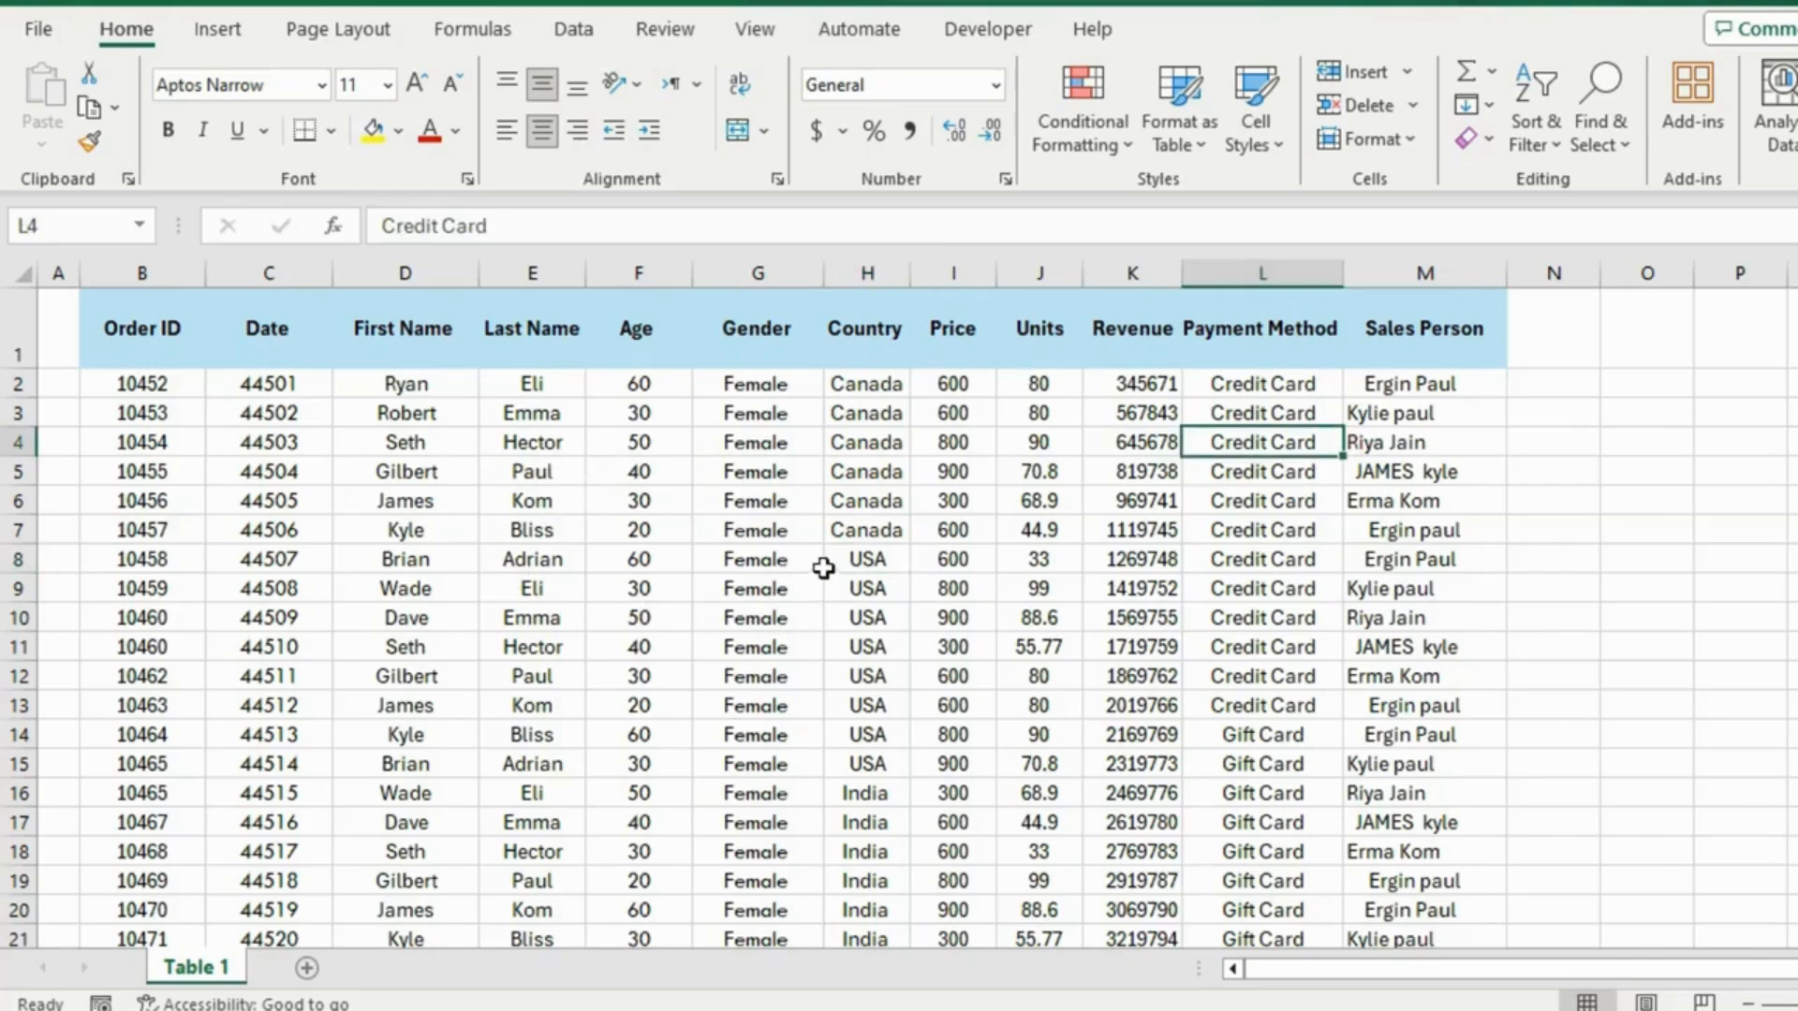
{"action": "left_click", "coordinate": [703, 502]}
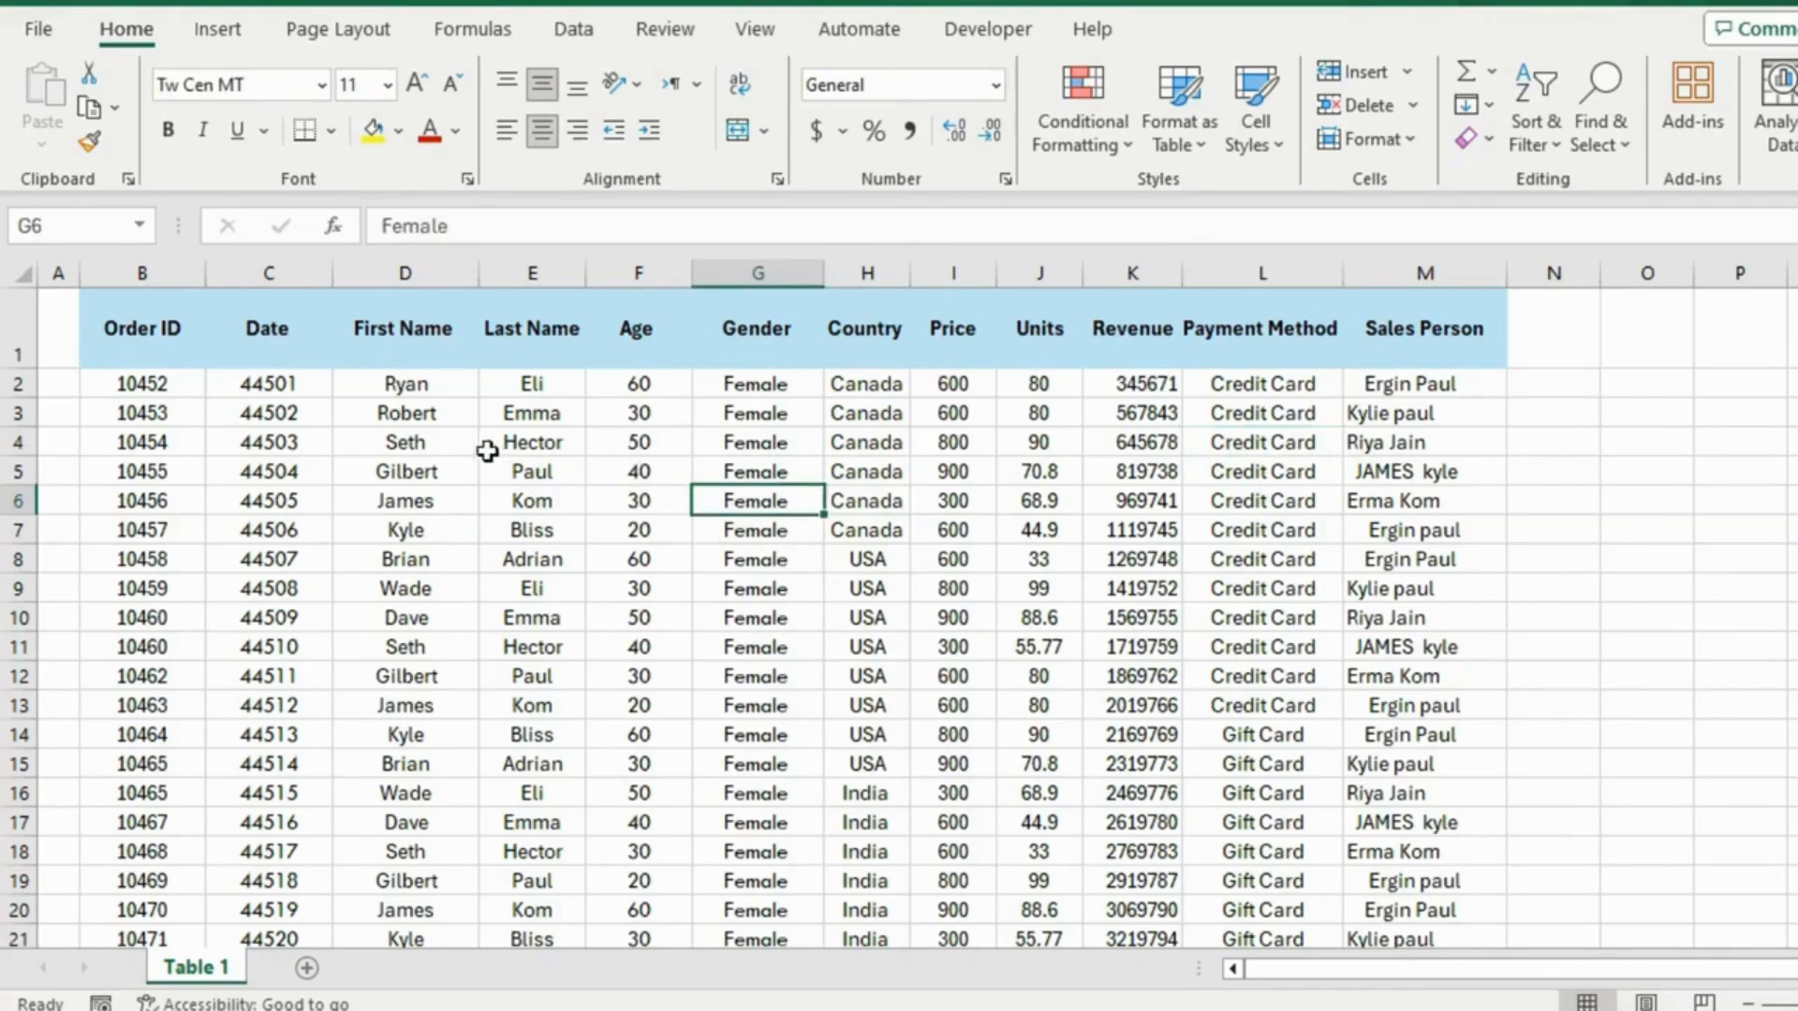
{"action": "left_click_drag", "start_coordinate": [413, 272], "coordinate": [526, 275]}
{"action": "left_click", "coordinate": [481, 561]}
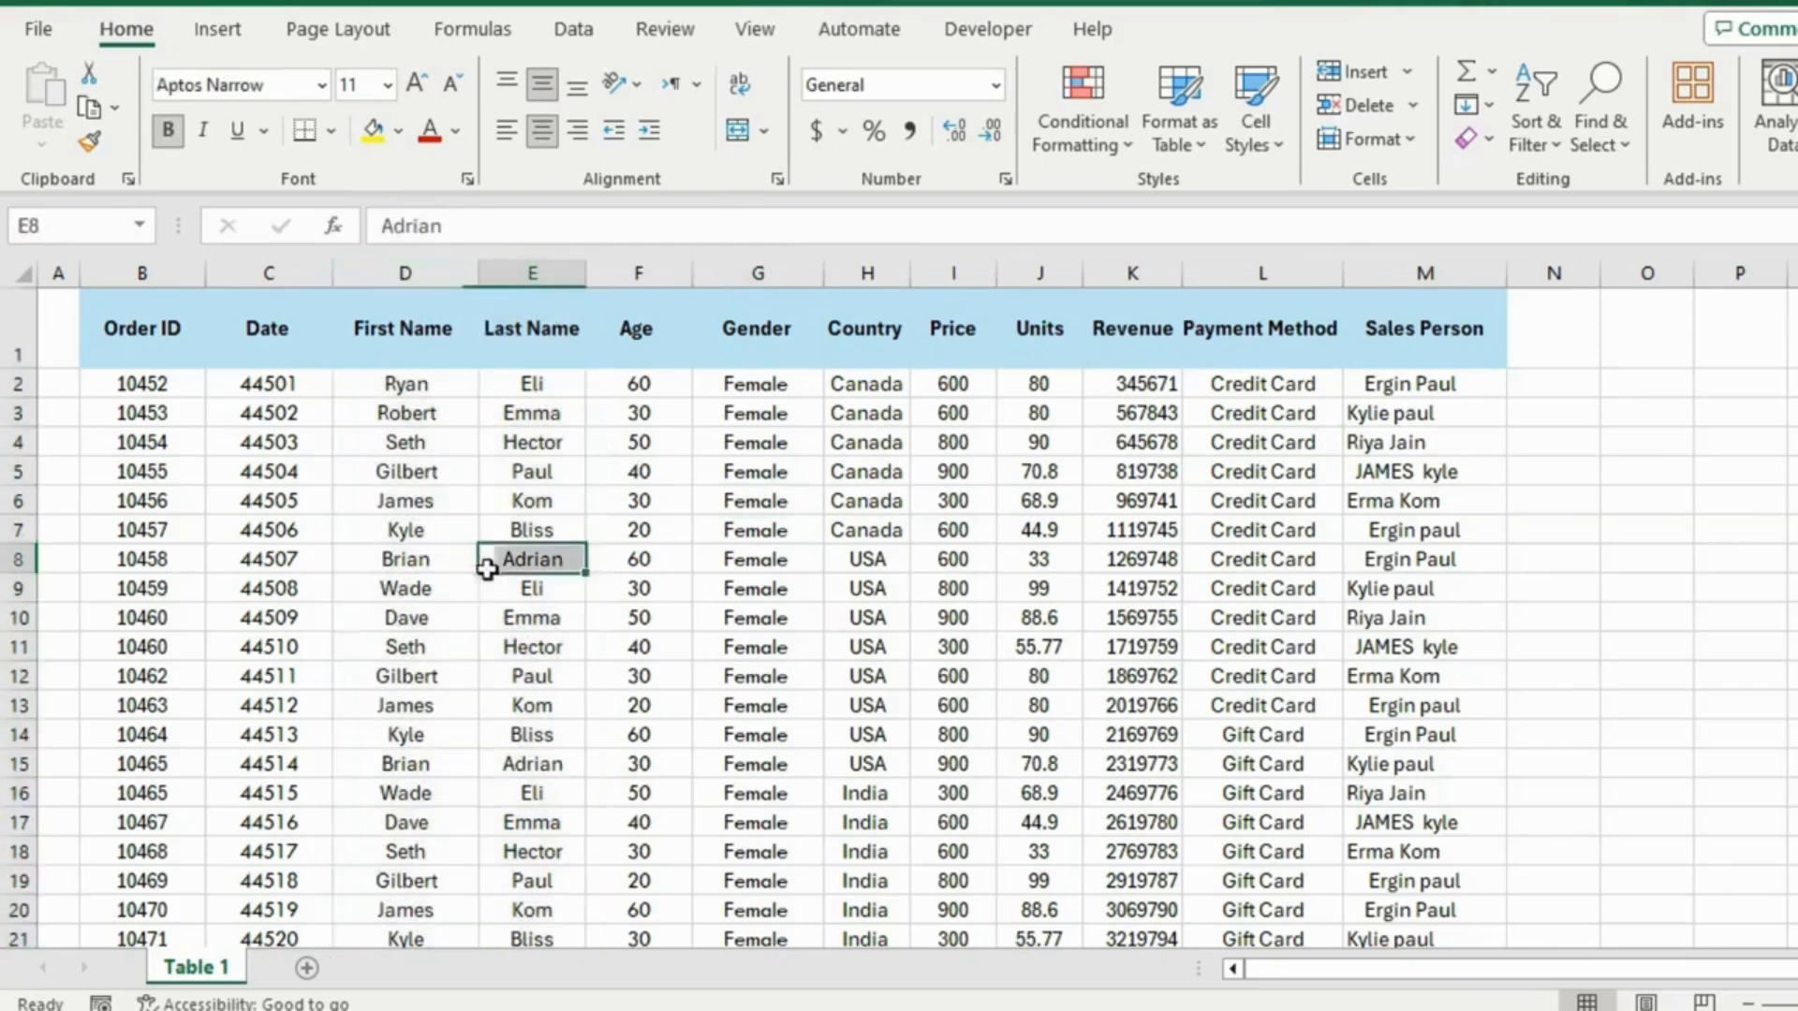
{"action": "left_click", "coordinate": [1401, 274]}
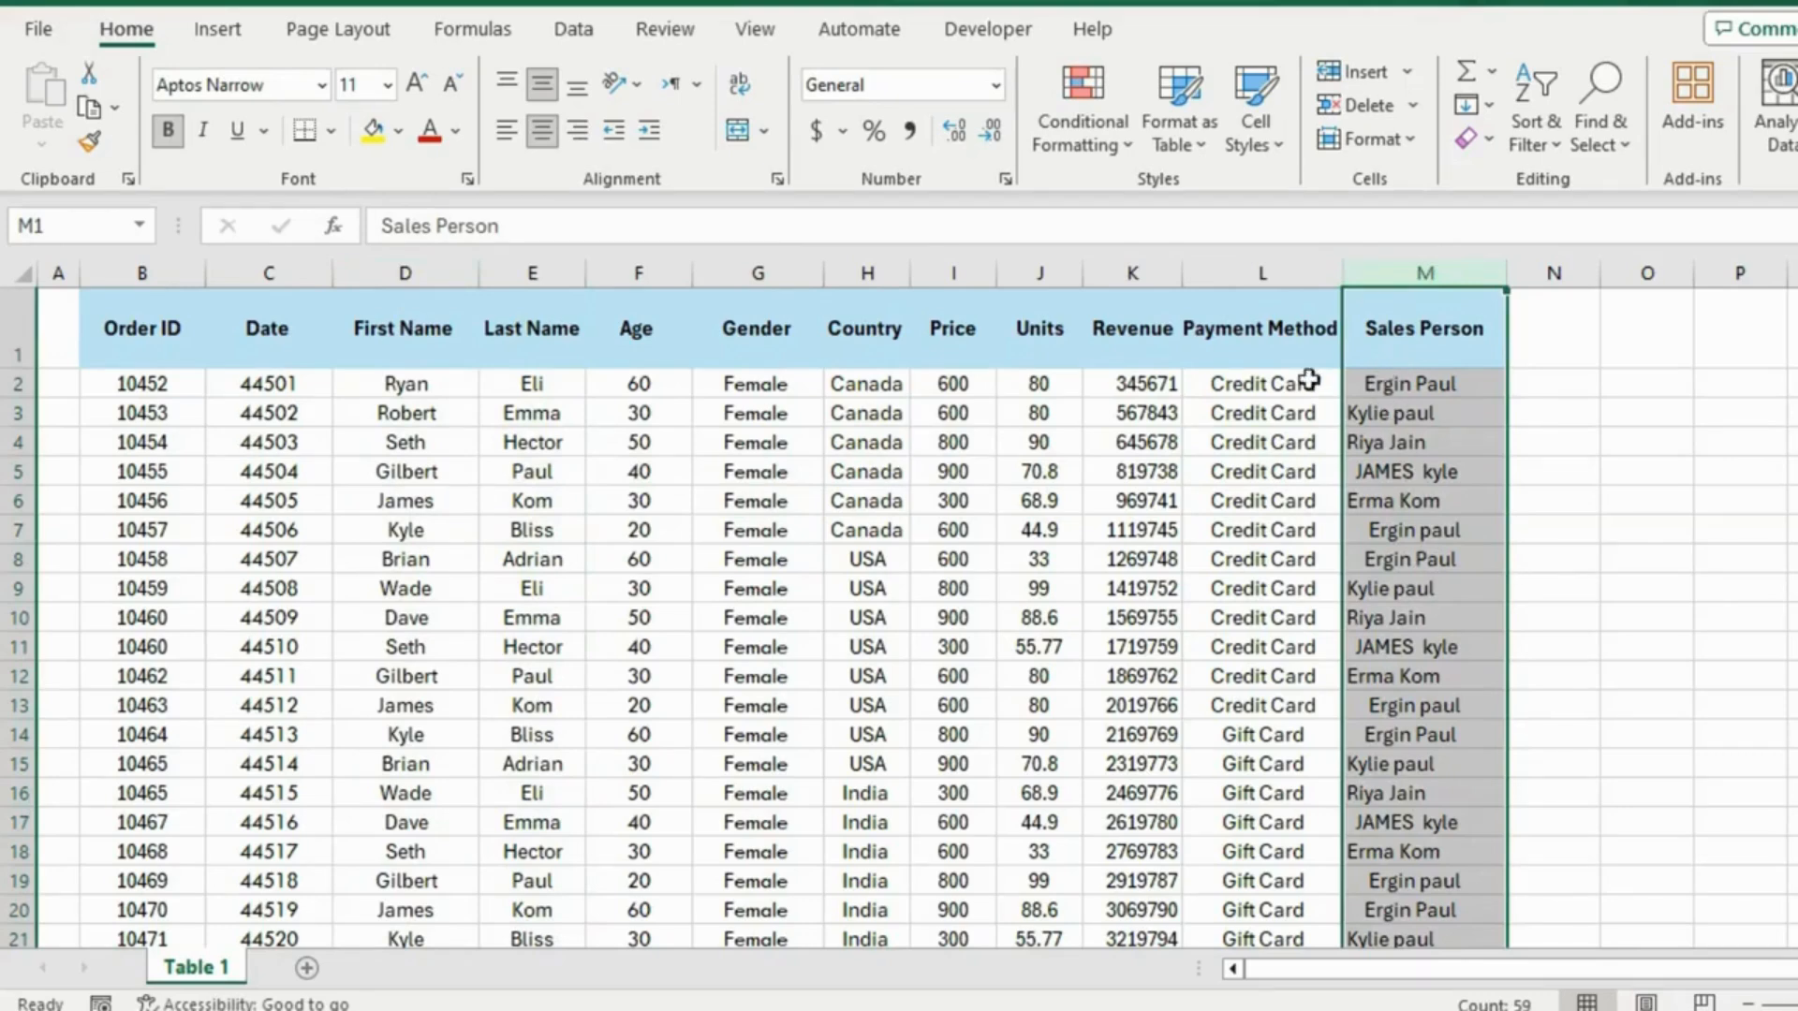
Import the order data range $B$1:$M$59 into Power Query as a table with headers
{"action": "left_click", "coordinate": [1239, 464]}
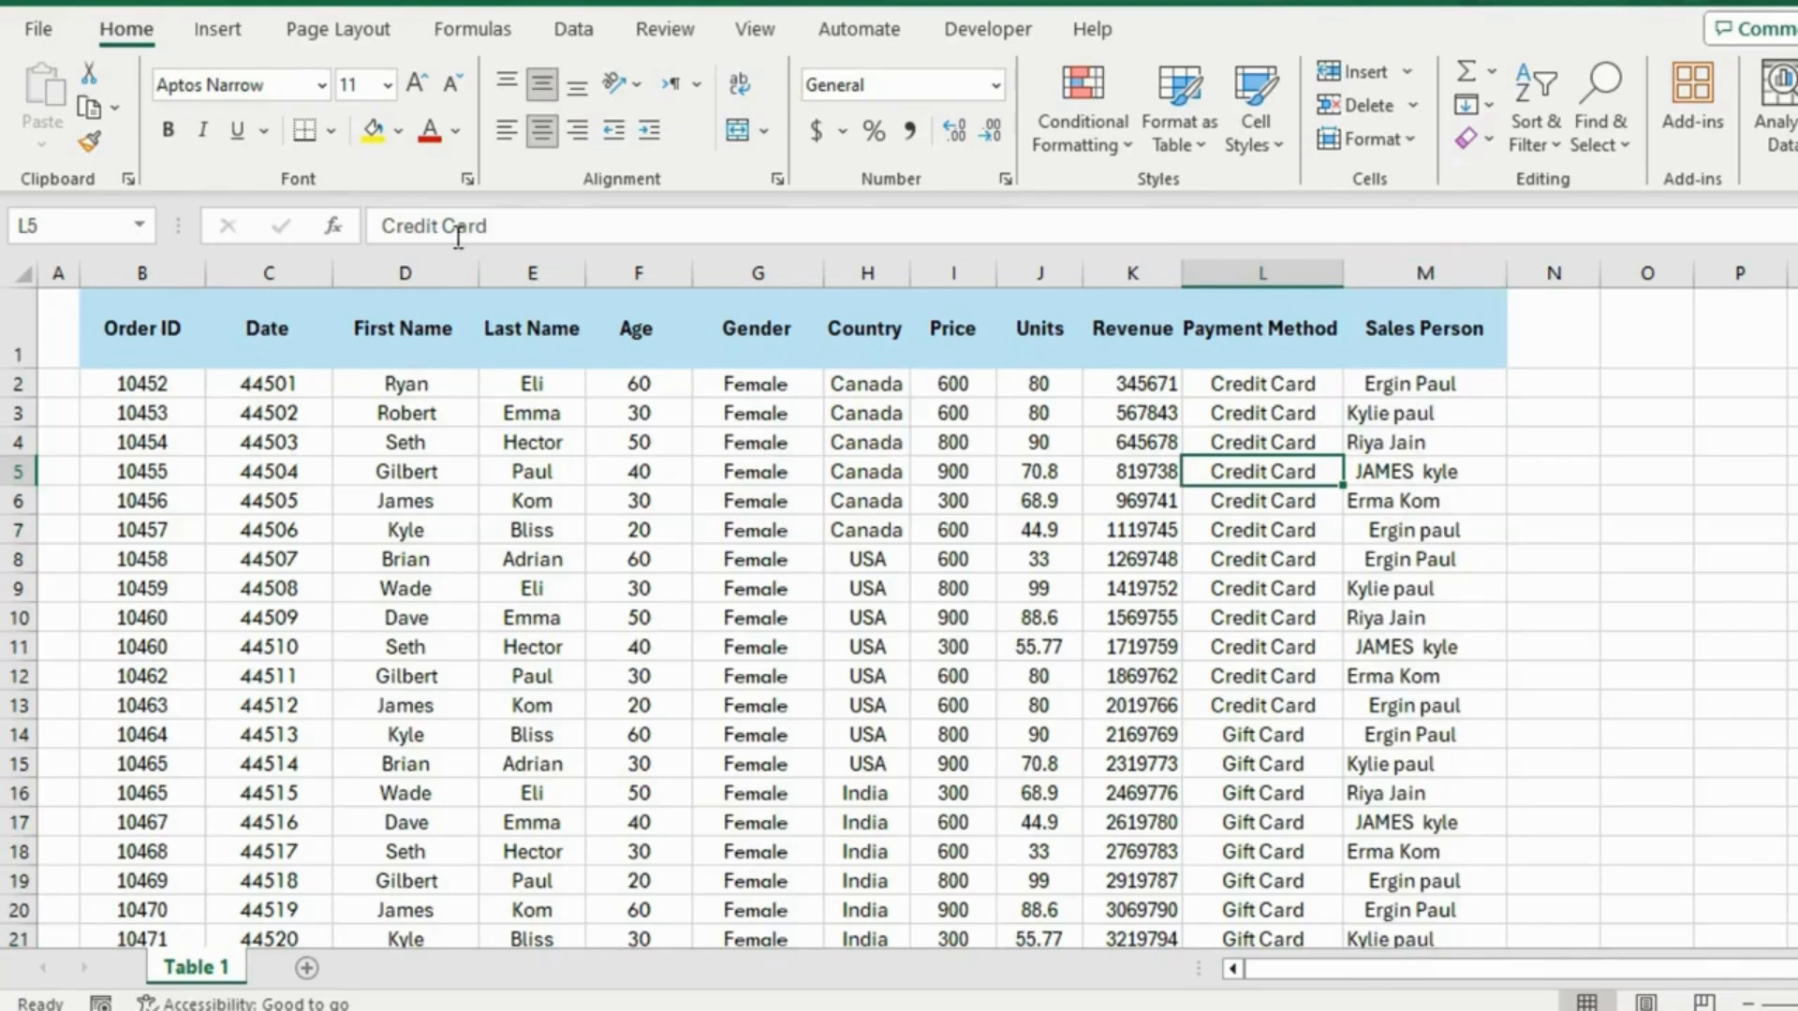
{"action": "left_click", "coordinate": [571, 28]}
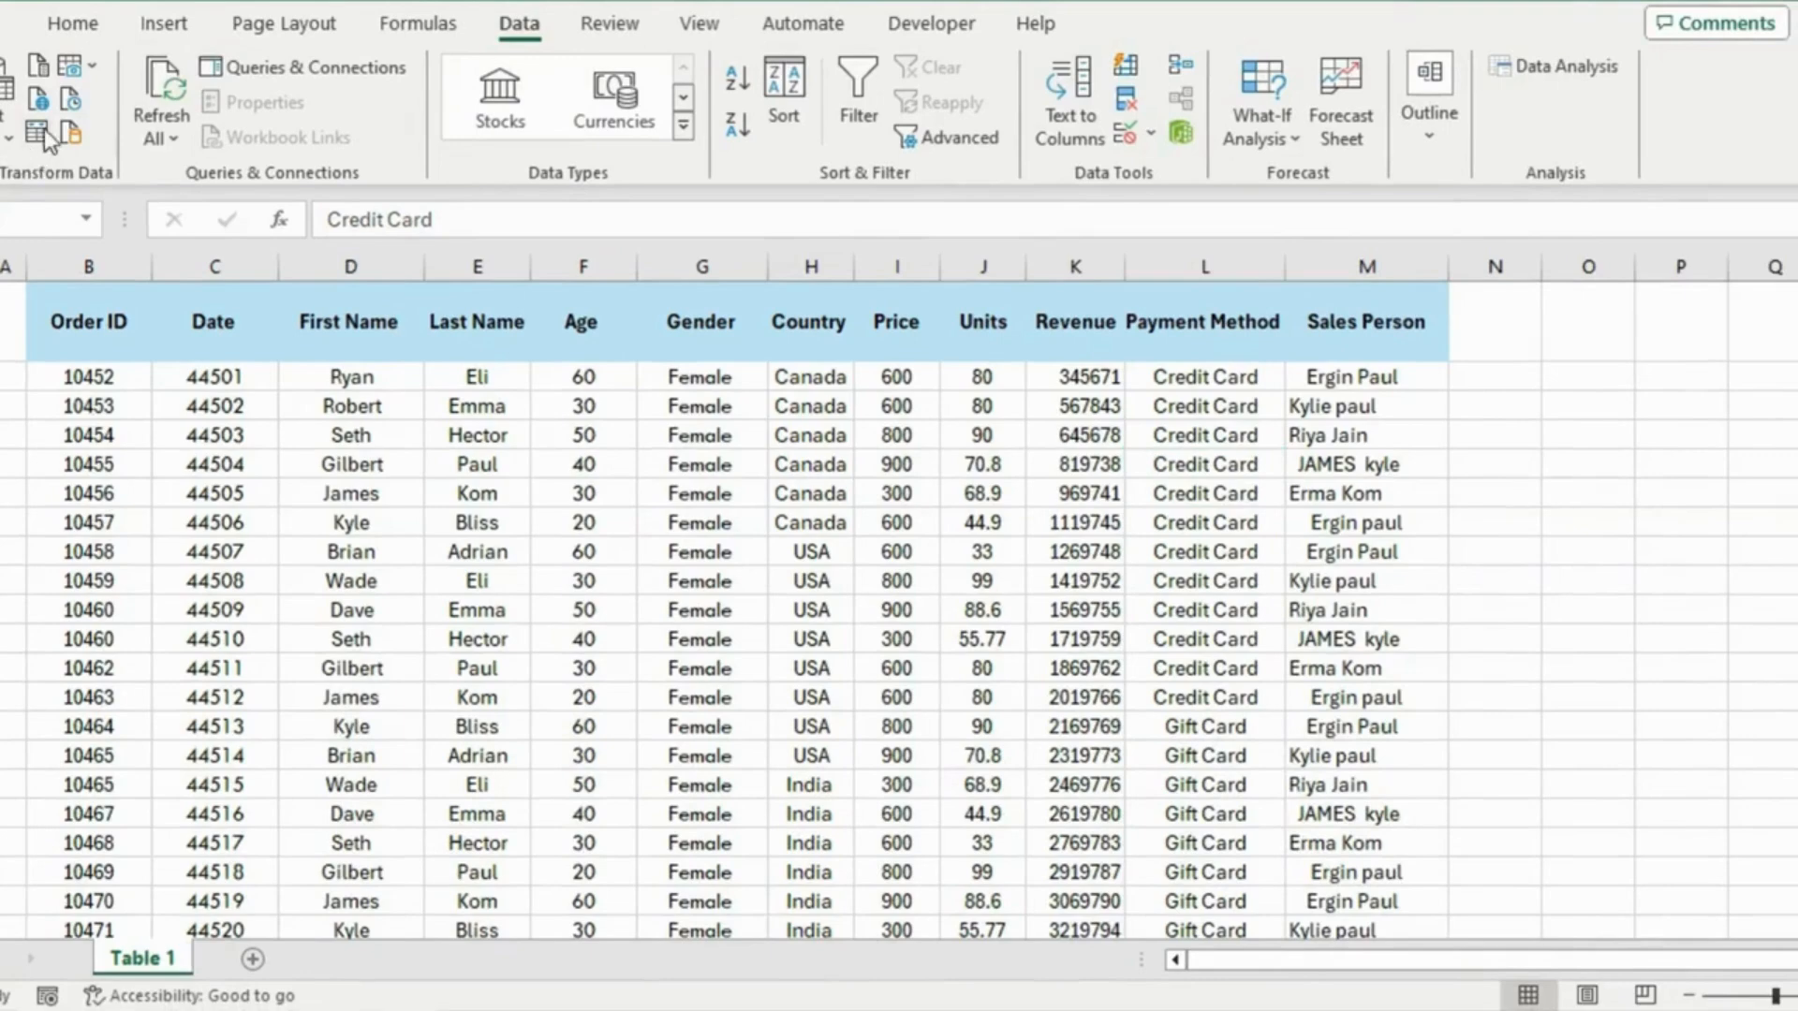
{"action": "left_click", "coordinate": [44, 130]}
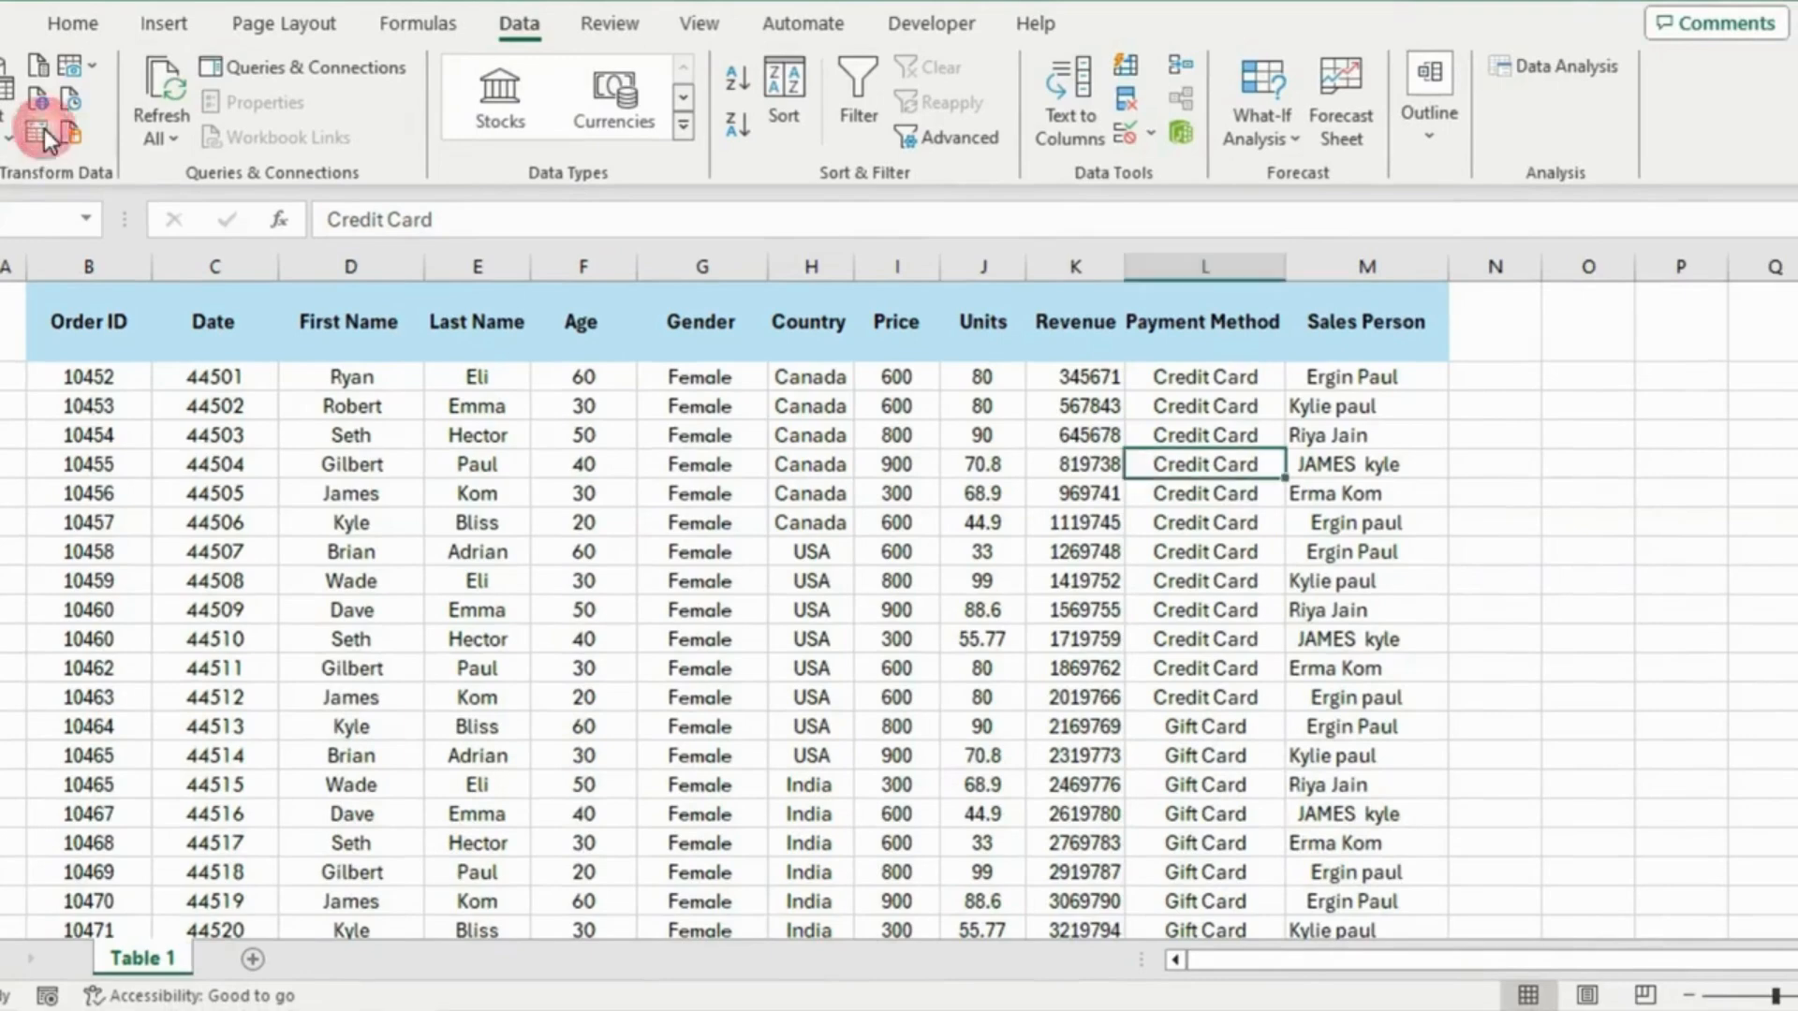
{"action": "left_click", "coordinate": [45, 130]}
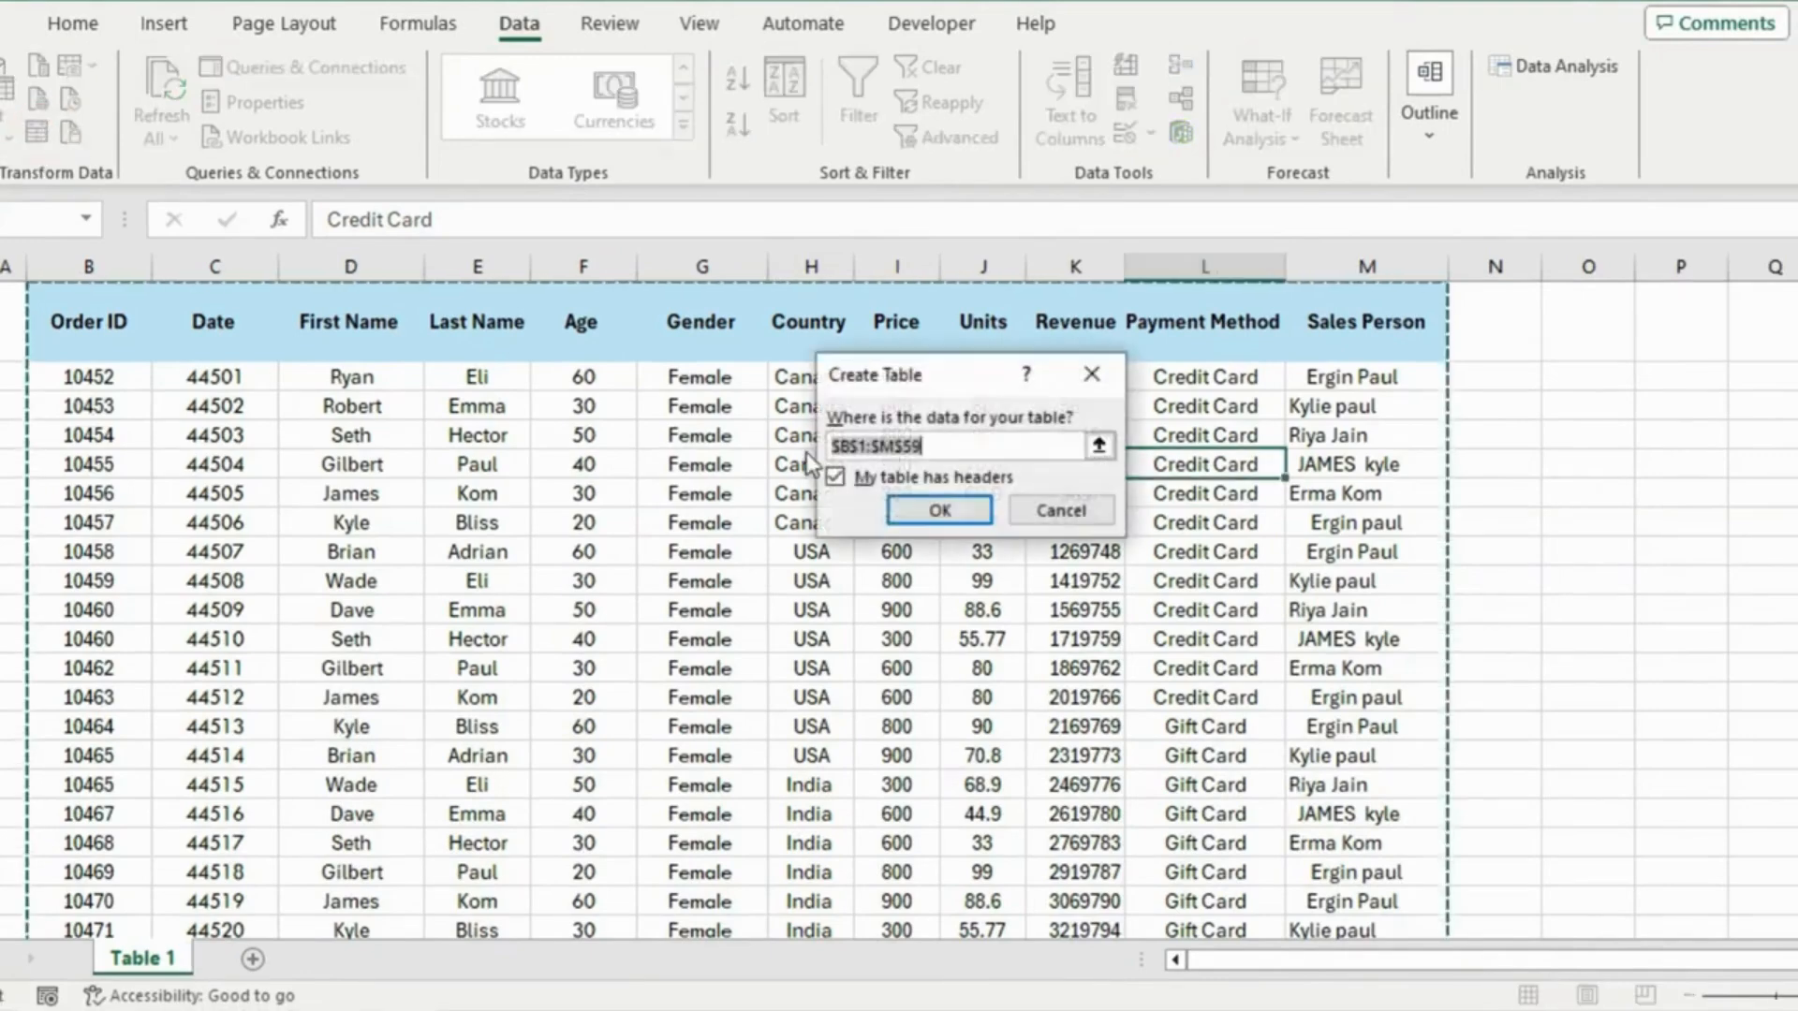
{"action": "left_click", "coordinate": [1037, 505]}
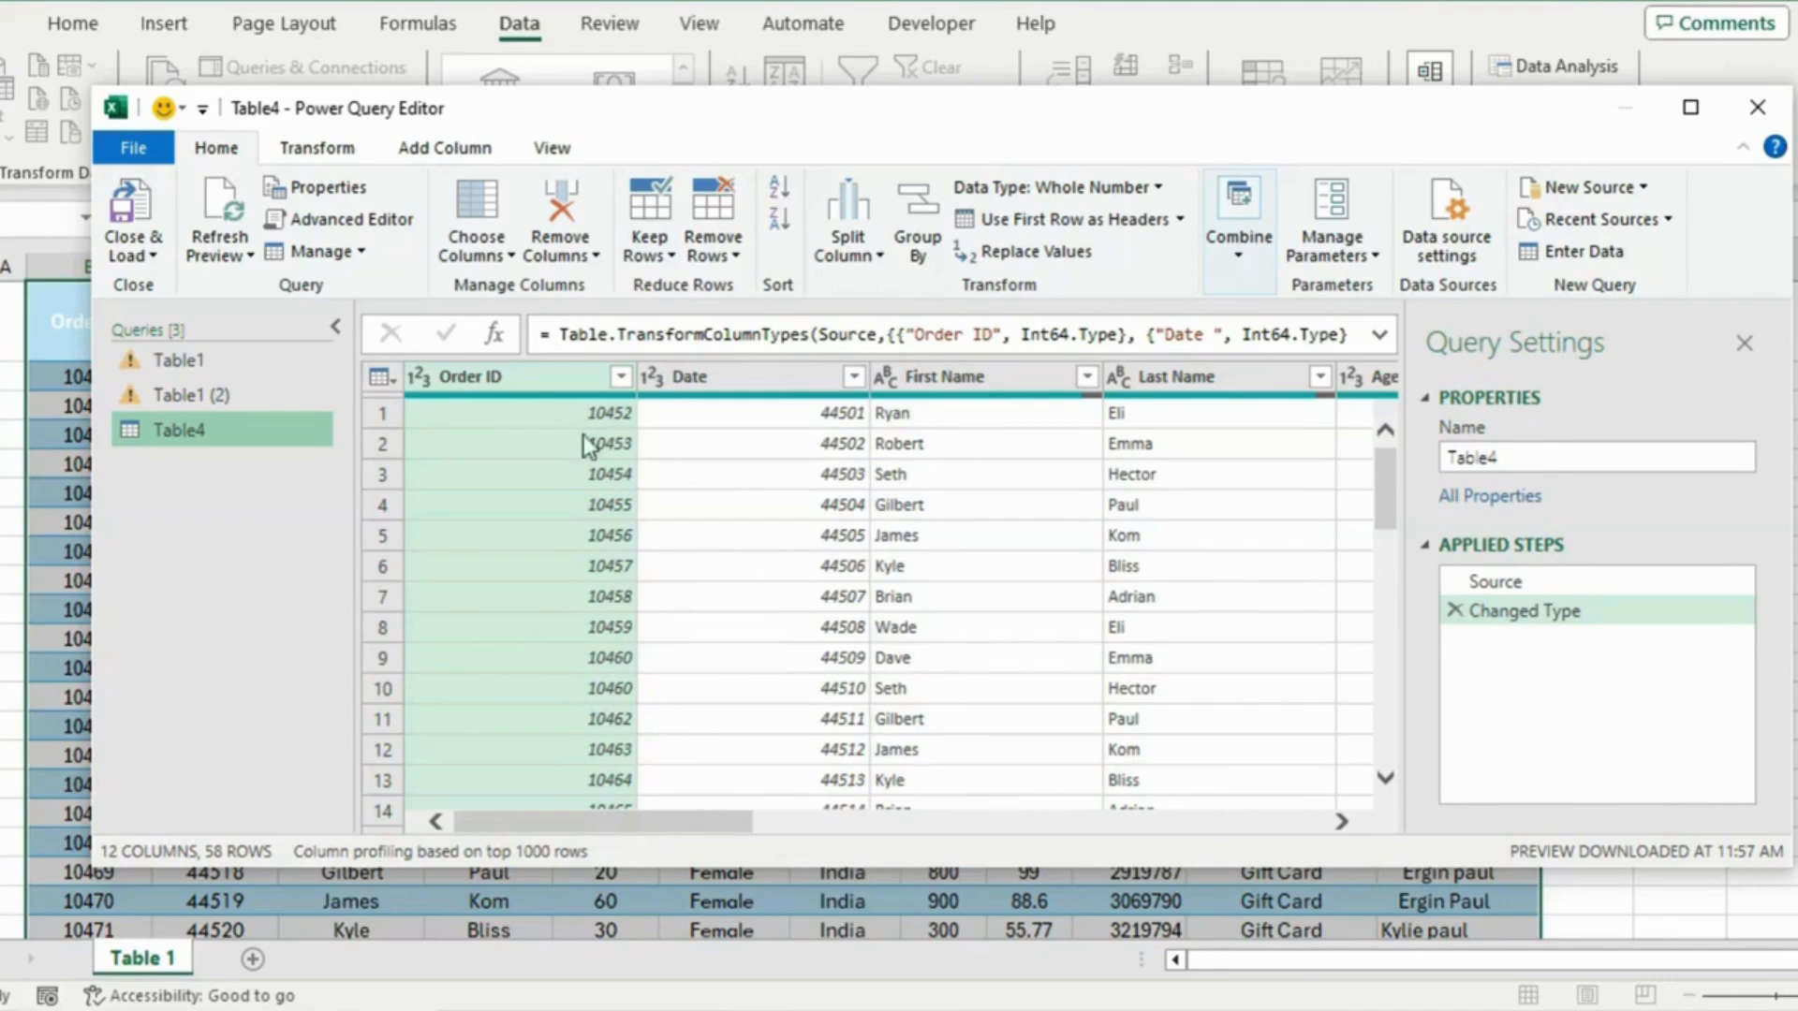
Remove the rows with duplicate values in the Order ID column
{"action": "left_click", "coordinate": [542, 375]}
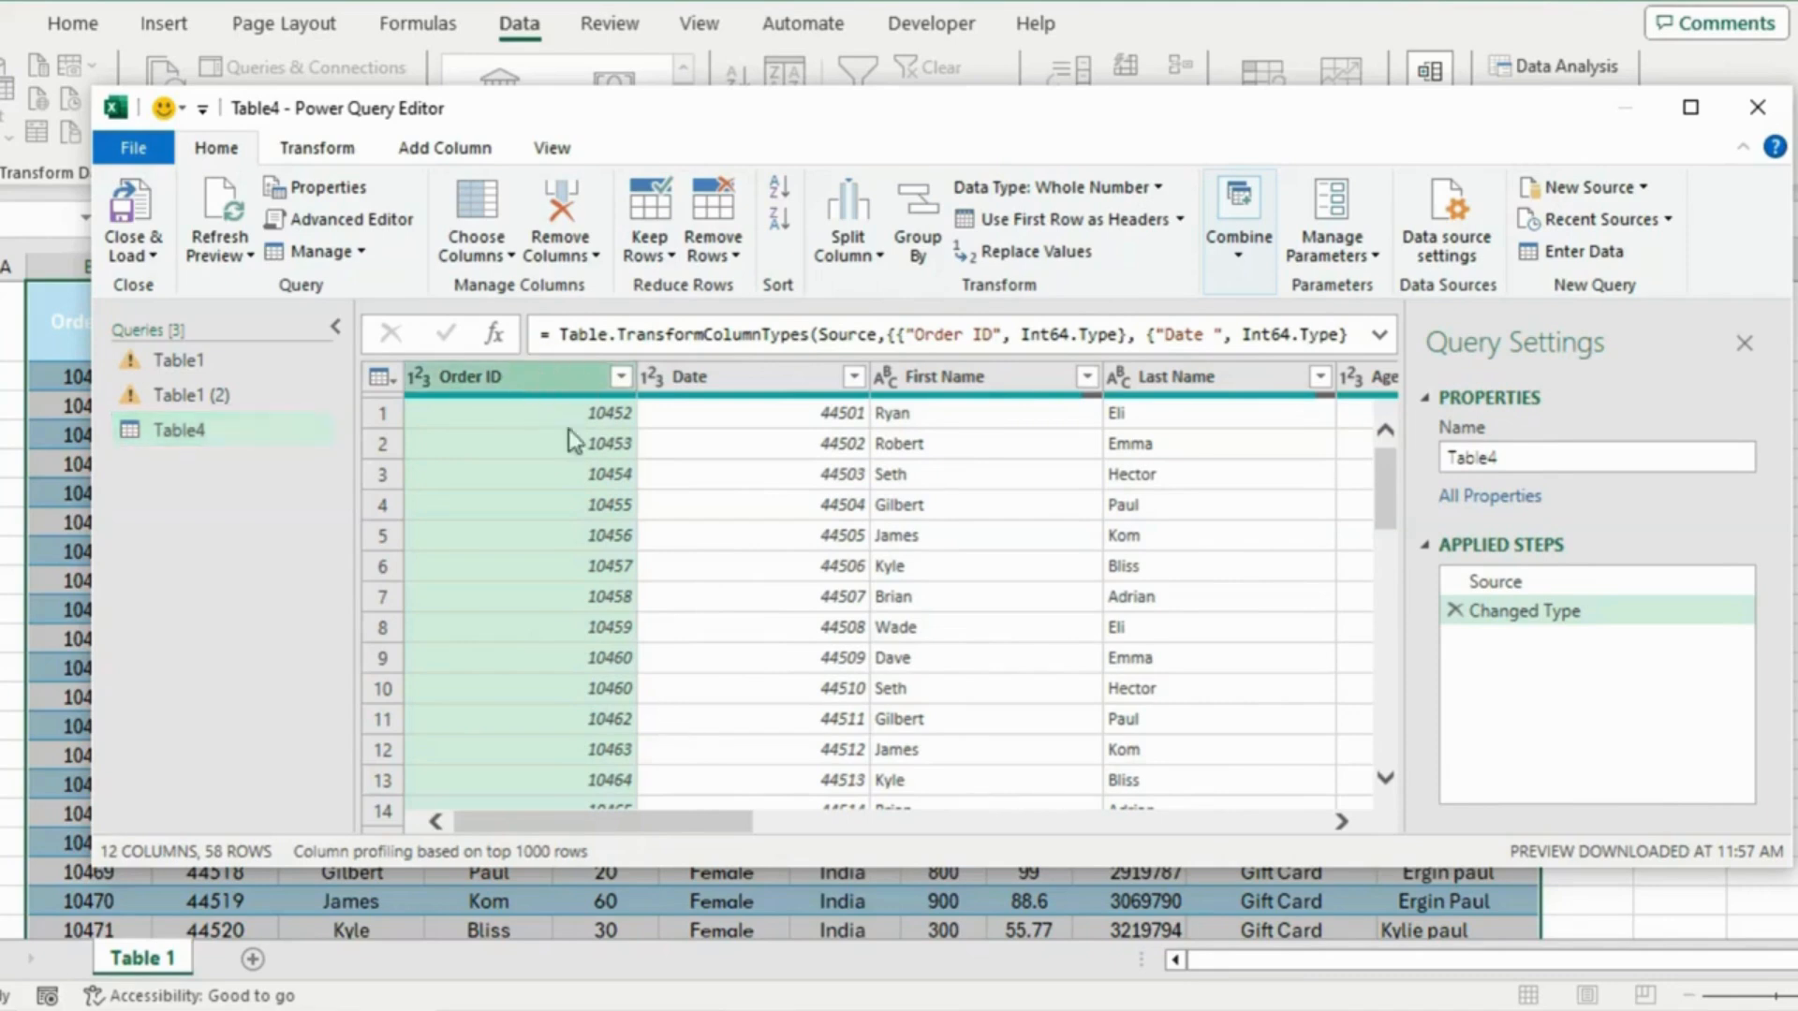
{"action": "left_click", "coordinate": [524, 658]}
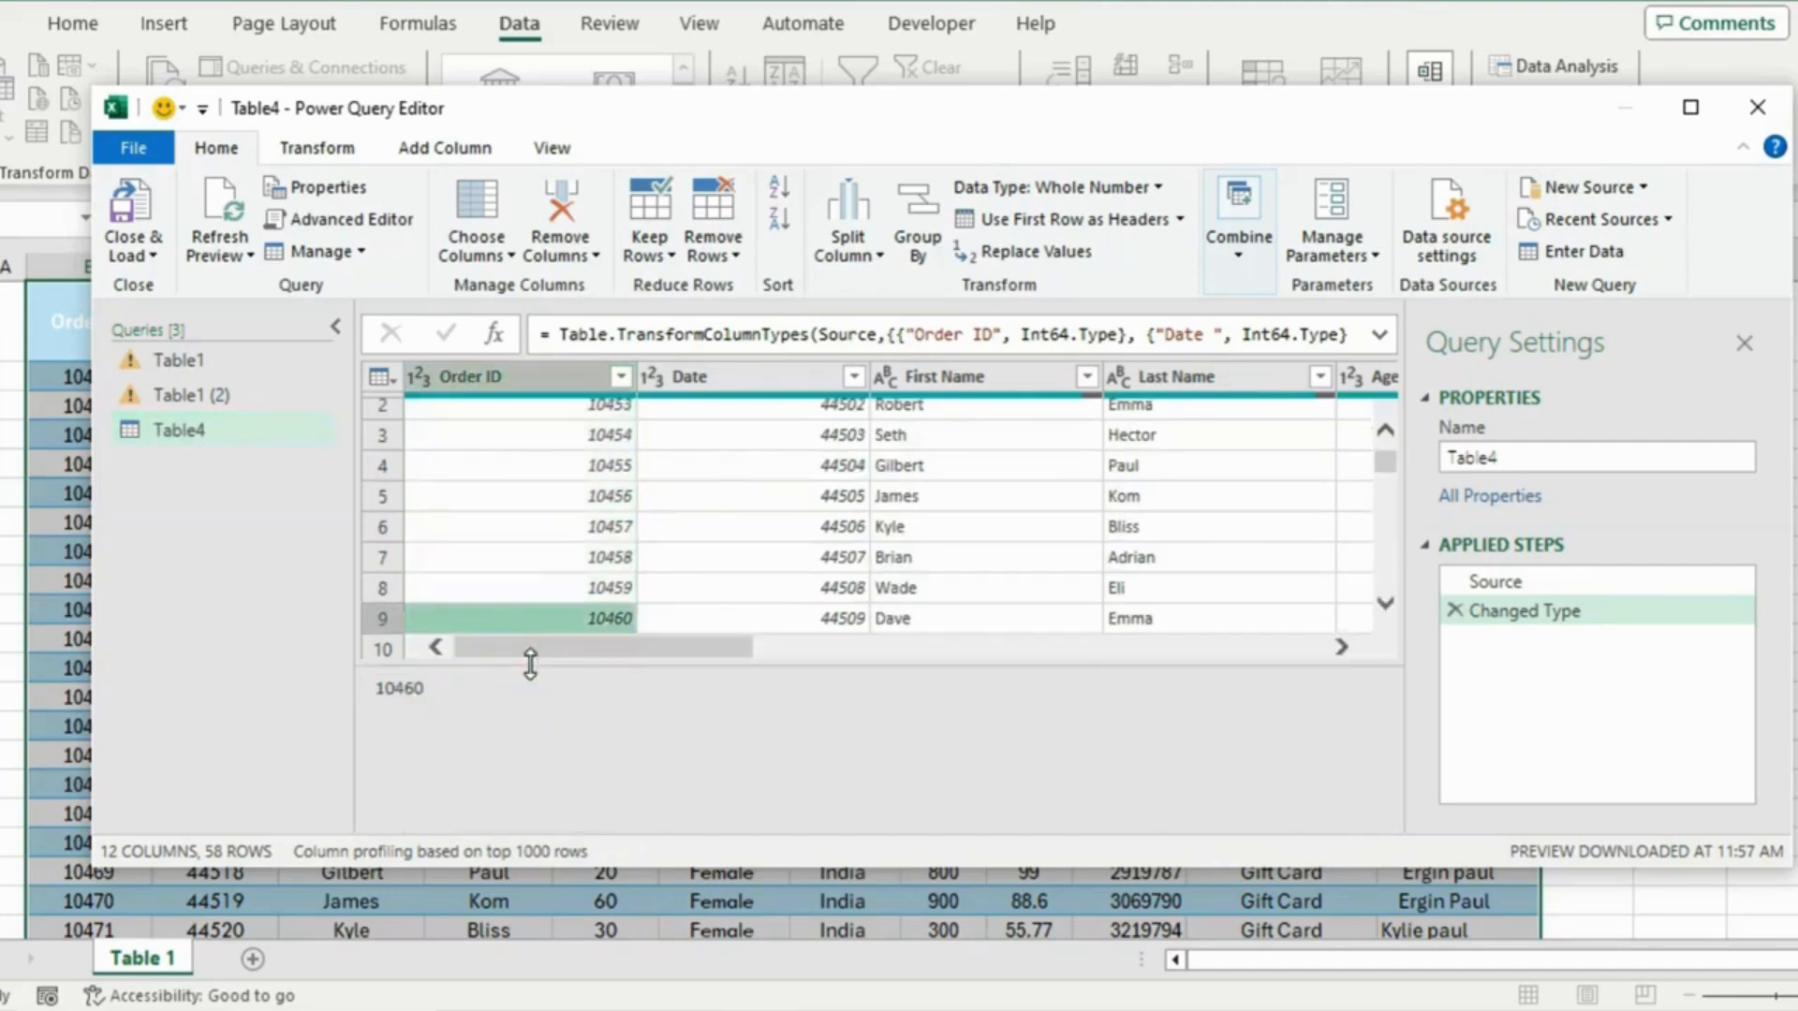
{"action": "left_click", "coordinate": [1385, 430]}
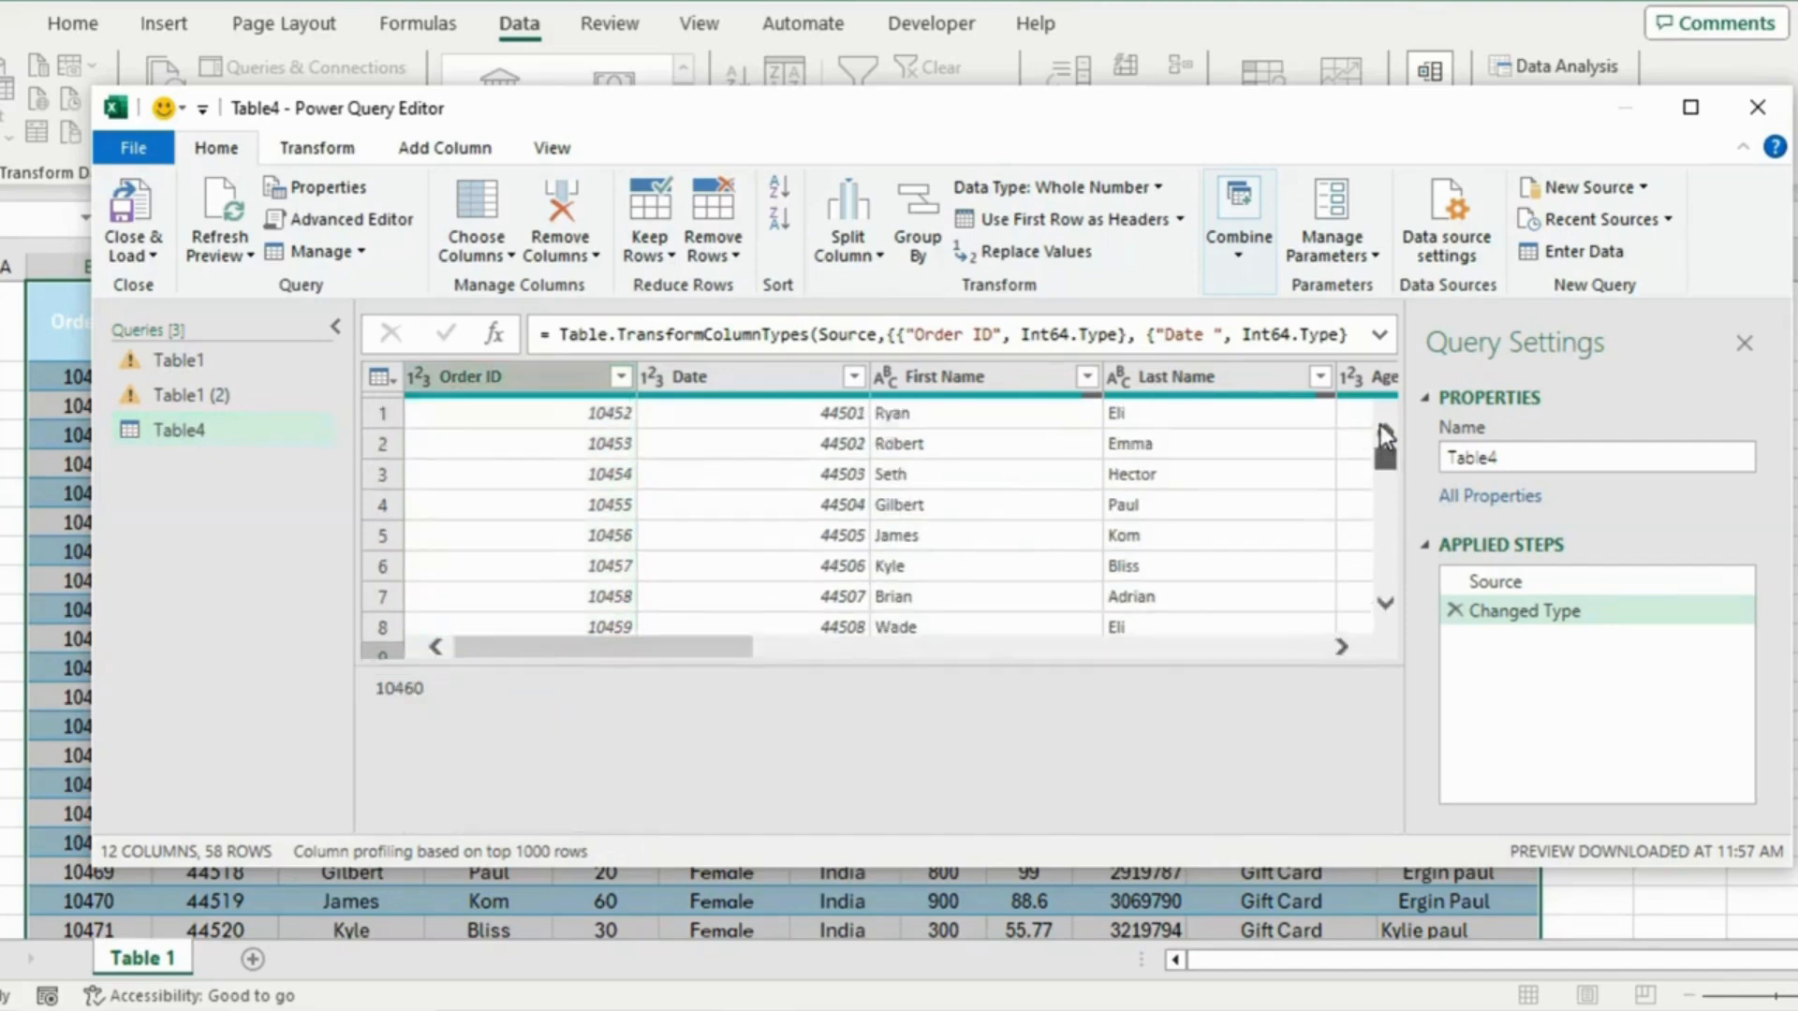
{"action": "right_click", "coordinate": [492, 377]}
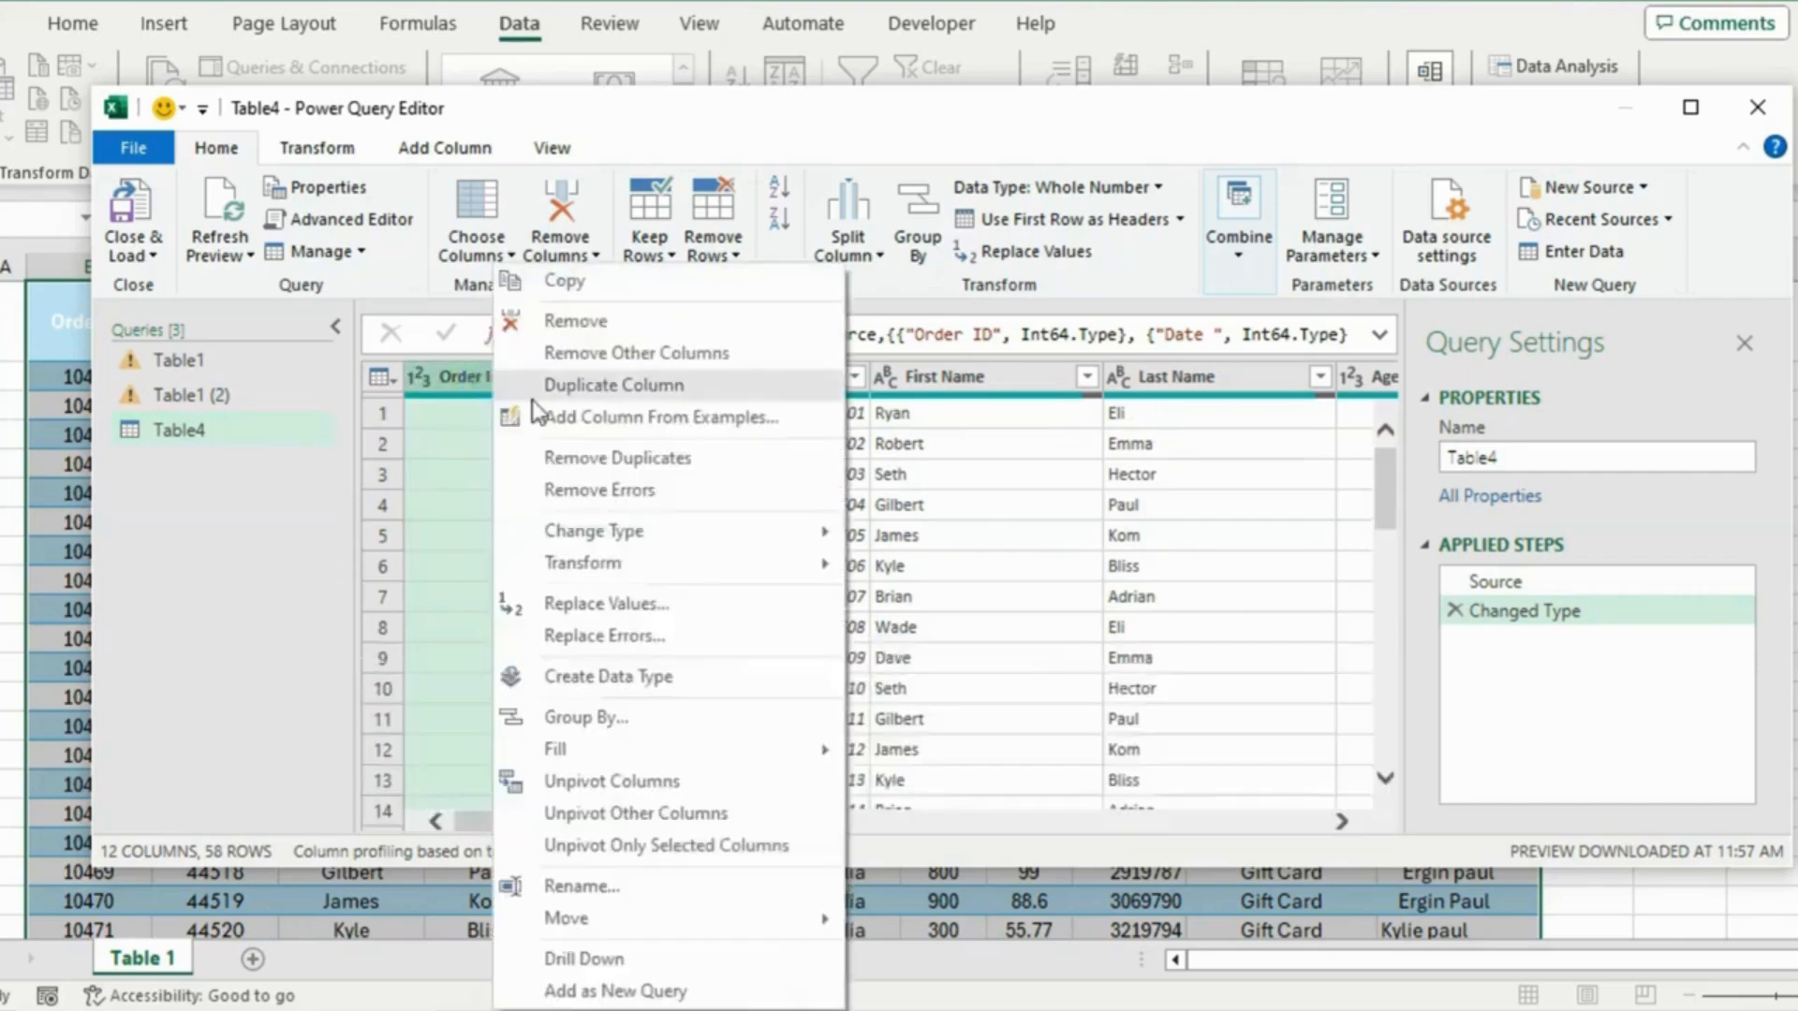
{"action": "left_click", "coordinate": [603, 466]}
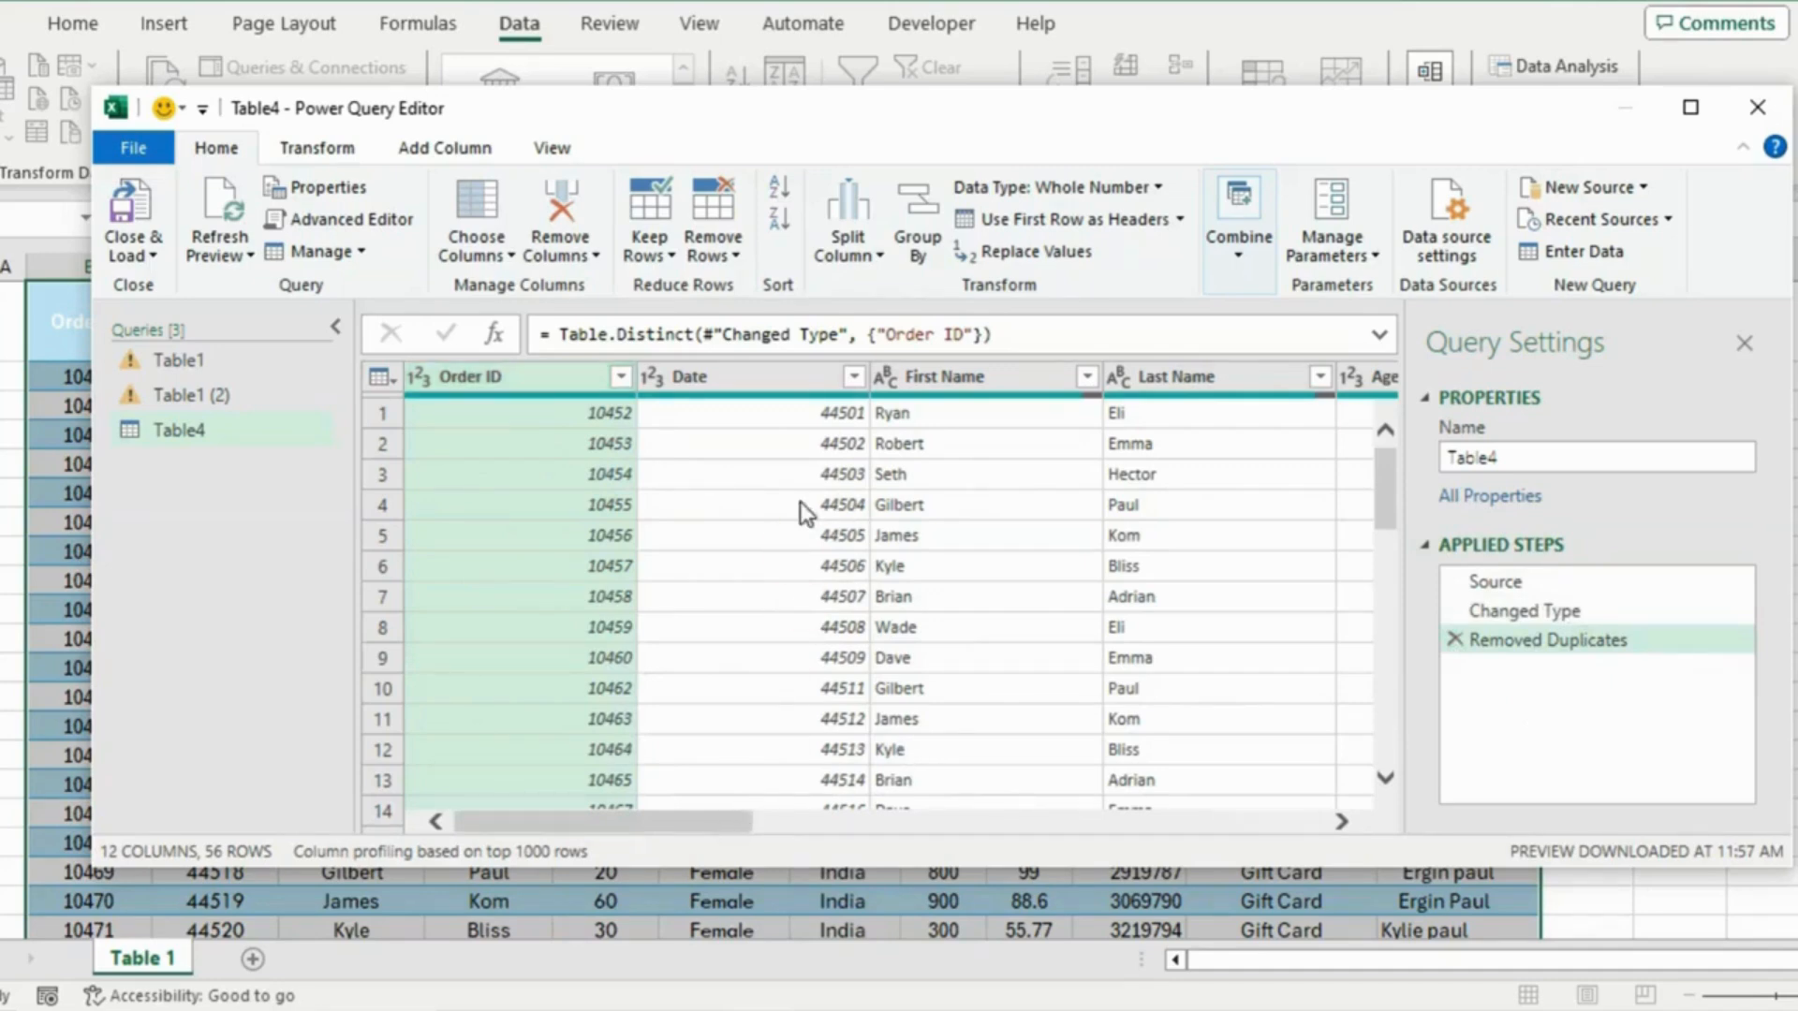
Change the data type of the Date column to Date
{"action": "left_click", "coordinate": [749, 378]}
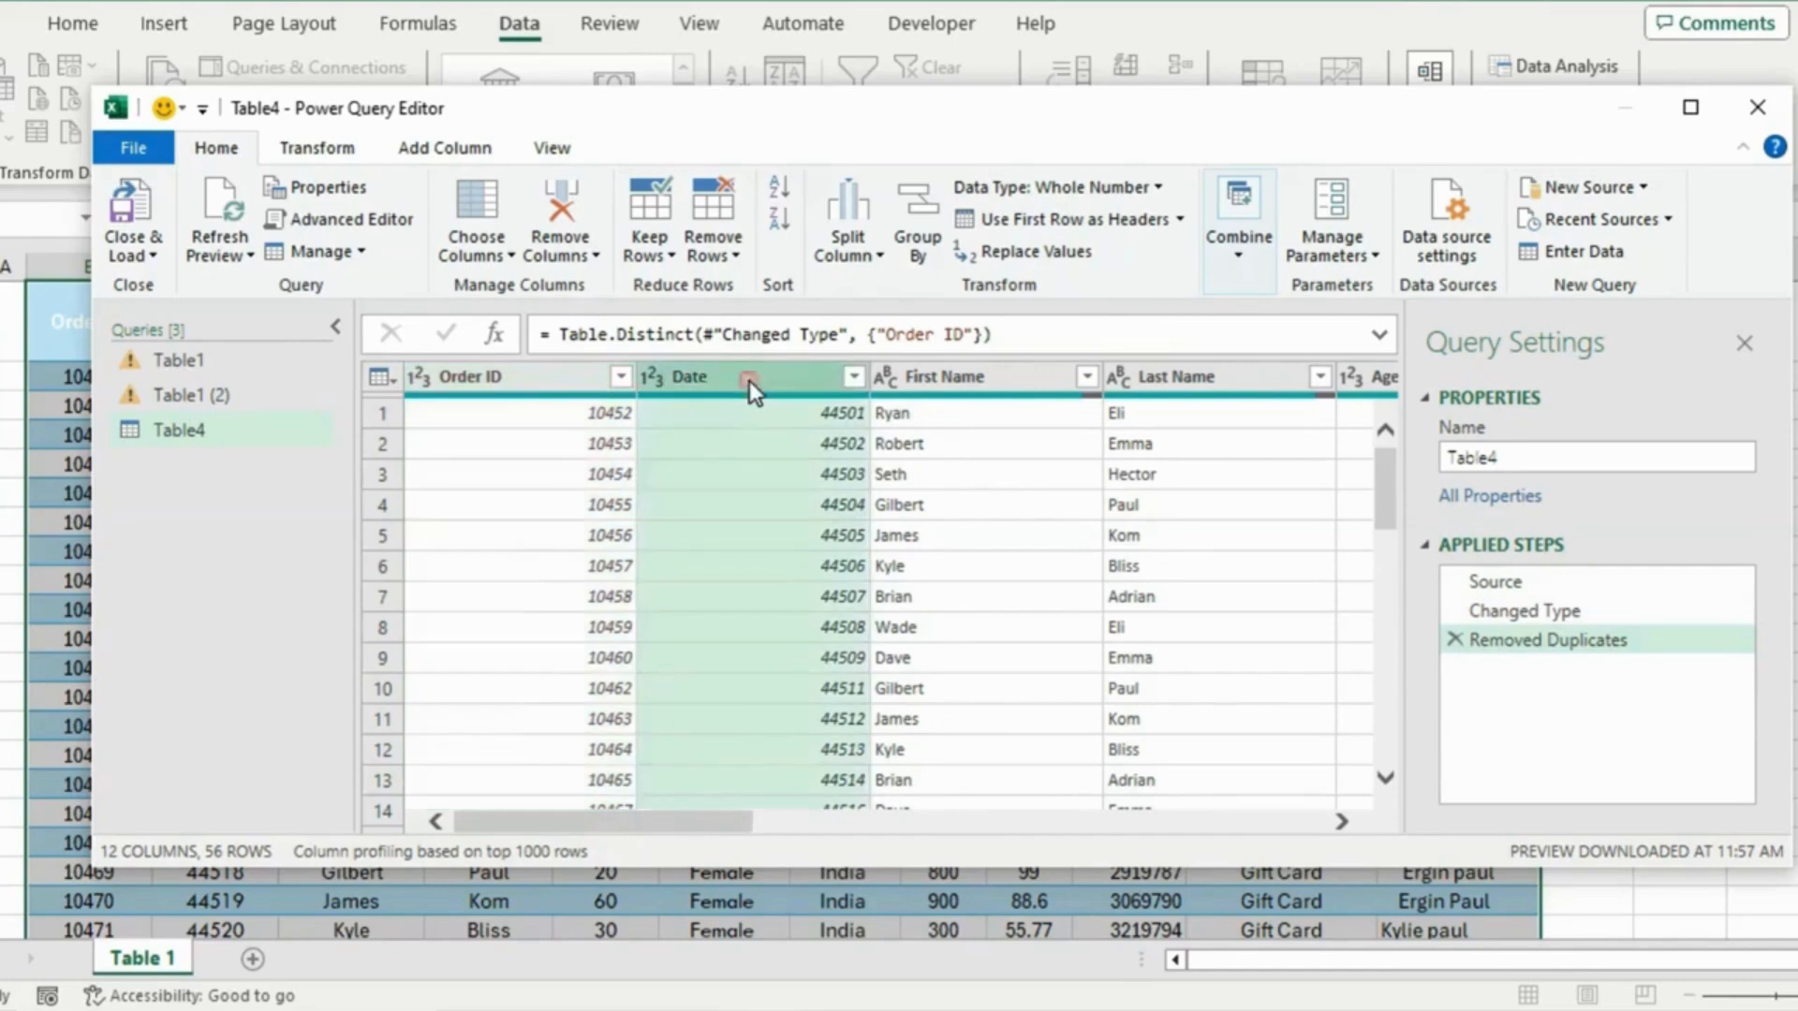
{"action": "right_click", "coordinate": [749, 380]}
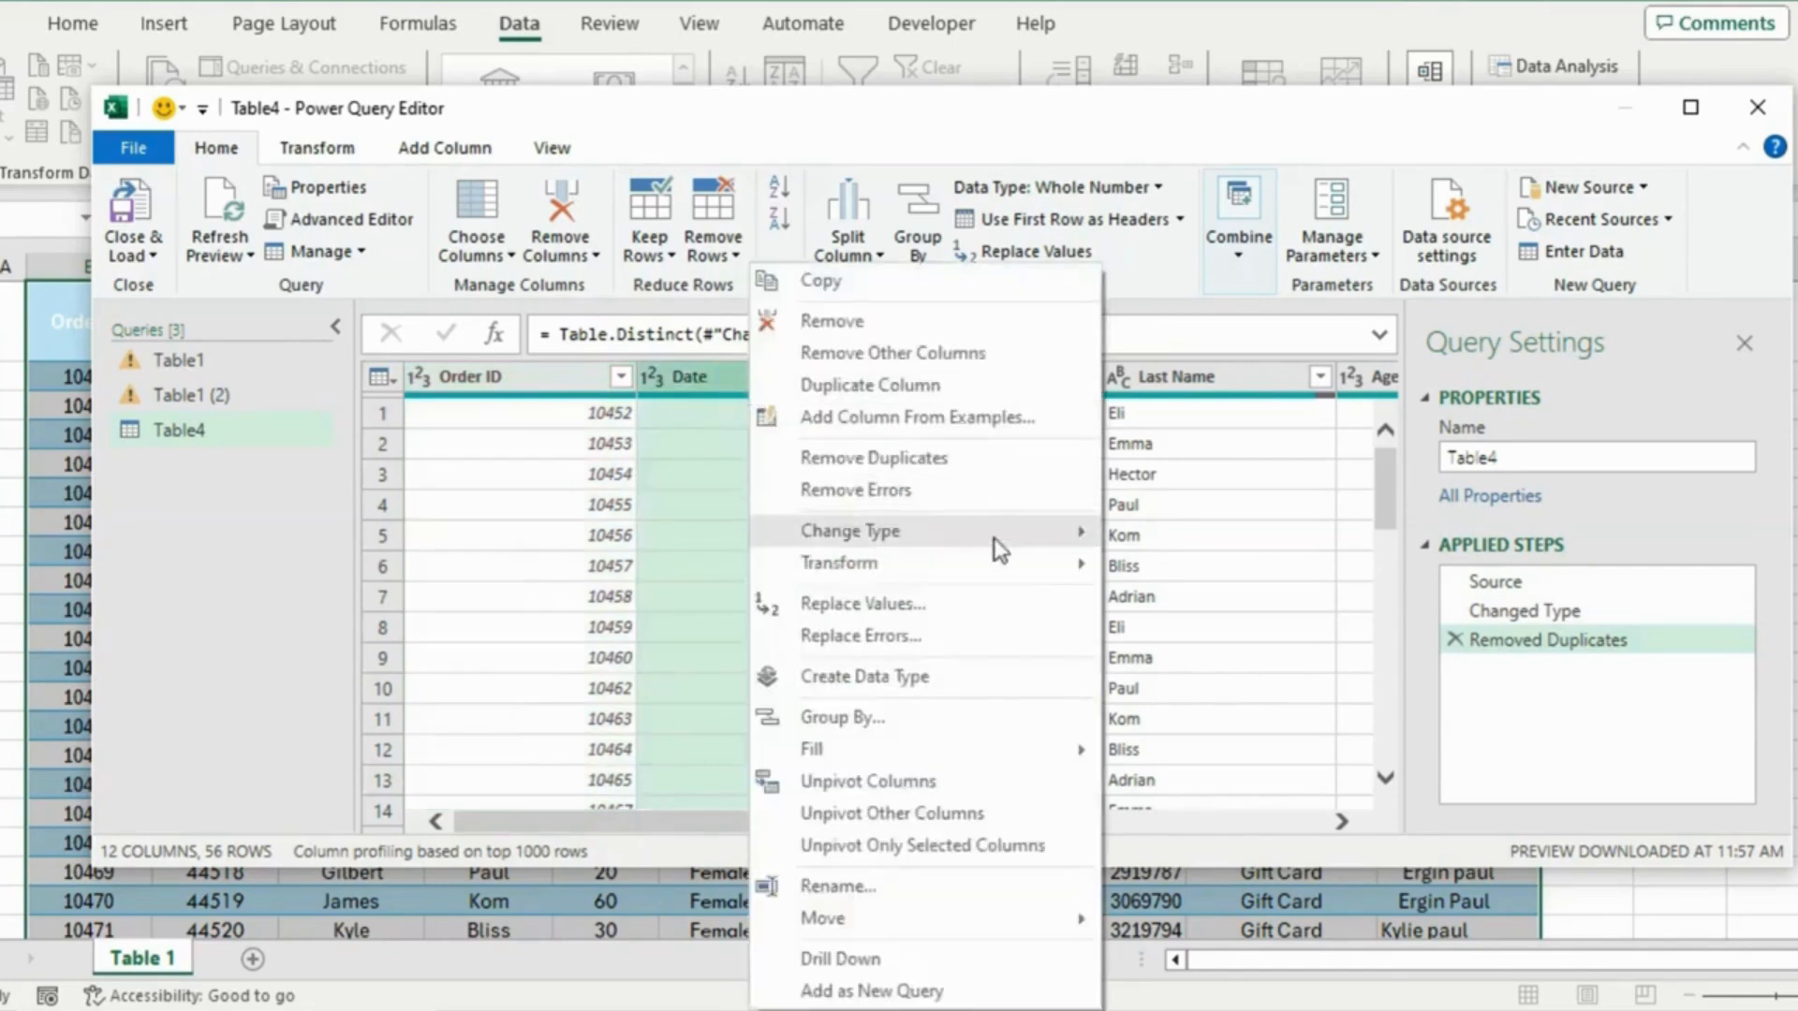
{"action": "mouse_move", "coordinate": [1000, 551]}
{"action": "left_click", "coordinate": [1176, 698]}
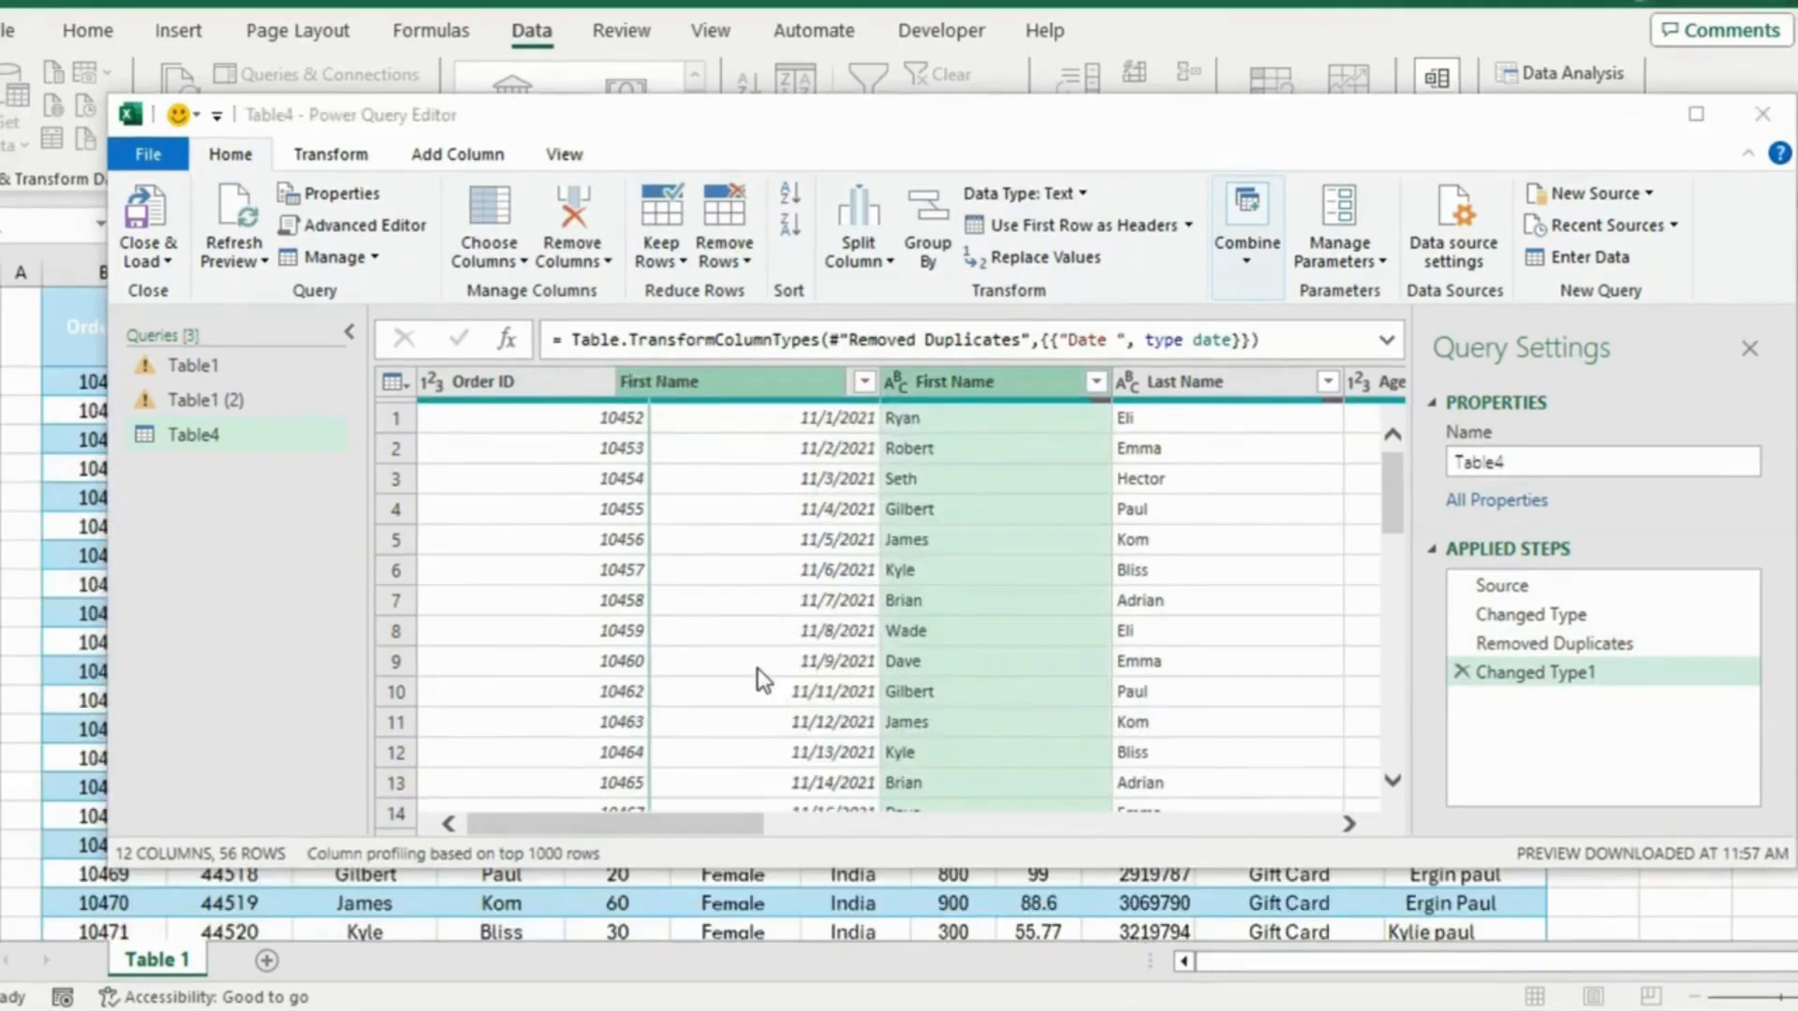
Merge the First Name and Last Name columns into one column called Names, using a space as separator
{"action": "left_click_drag", "start_coordinate": [757, 666], "coordinate": [1215, 394]}
{"action": "left_click", "coordinate": [1211, 385], "text": "ctrl"}
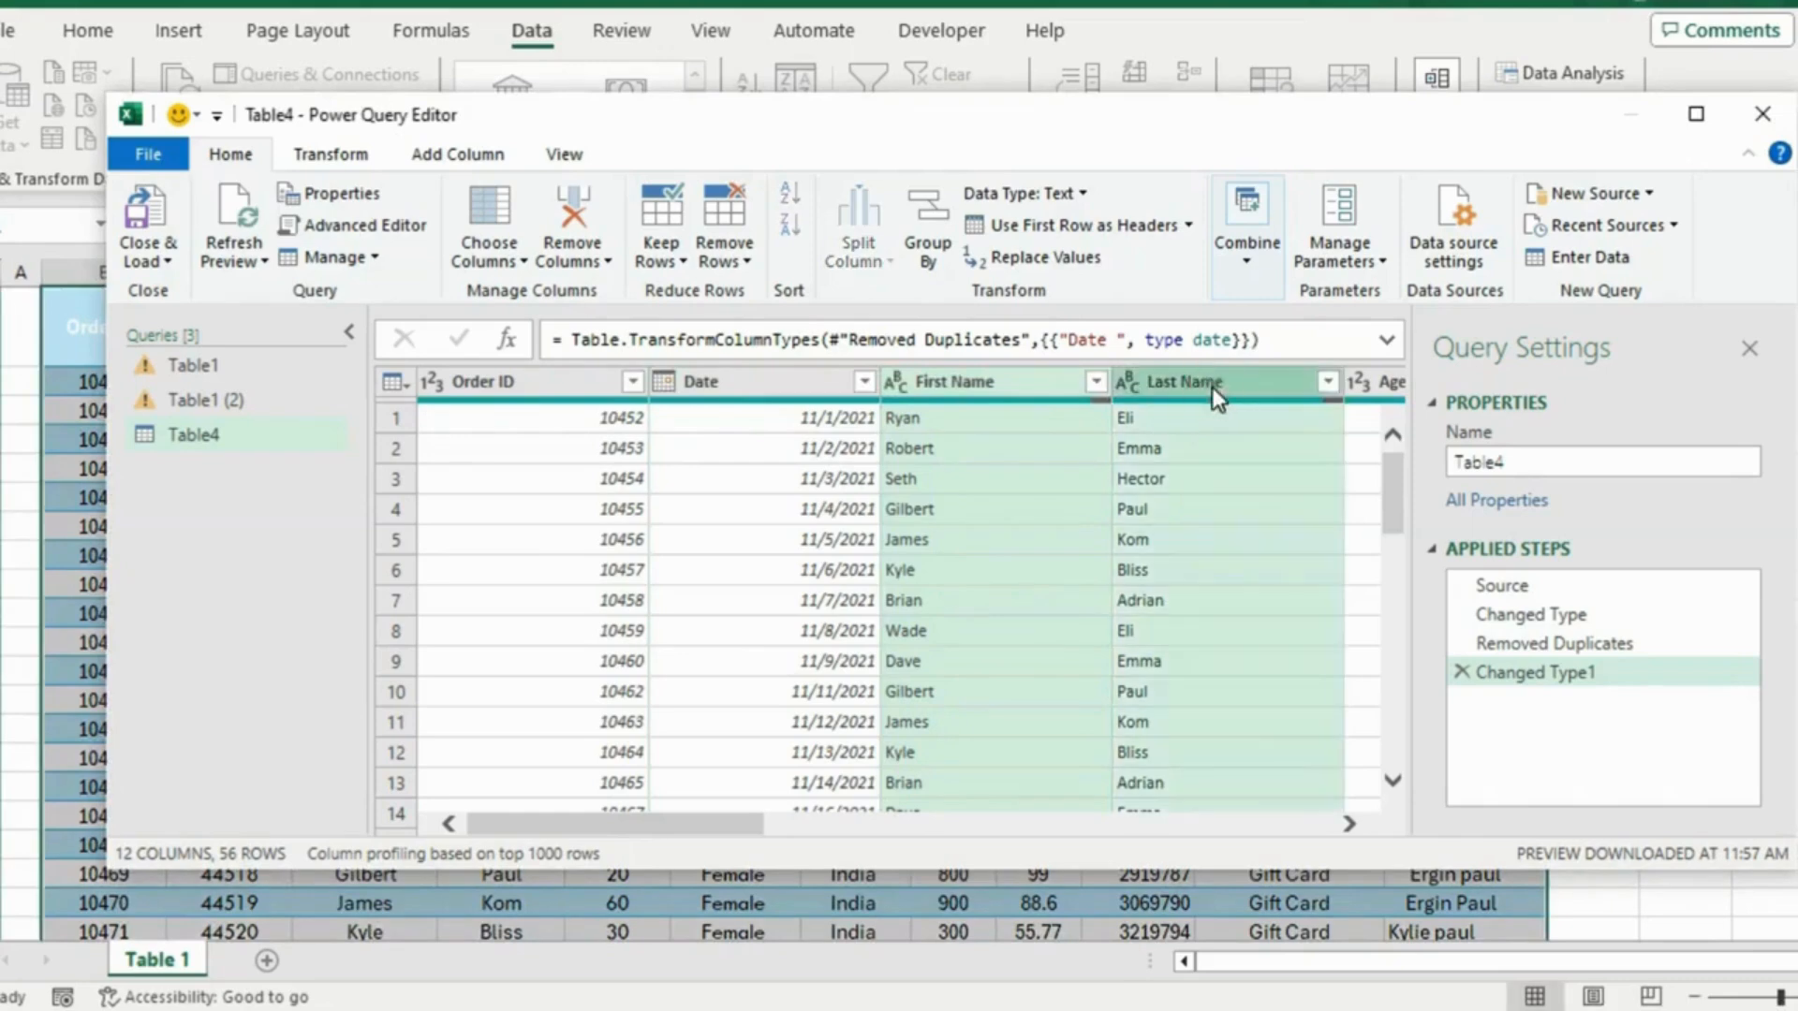
{"action": "right_click", "coordinate": [1041, 386]}
{"action": "left_click", "coordinate": [1182, 759]}
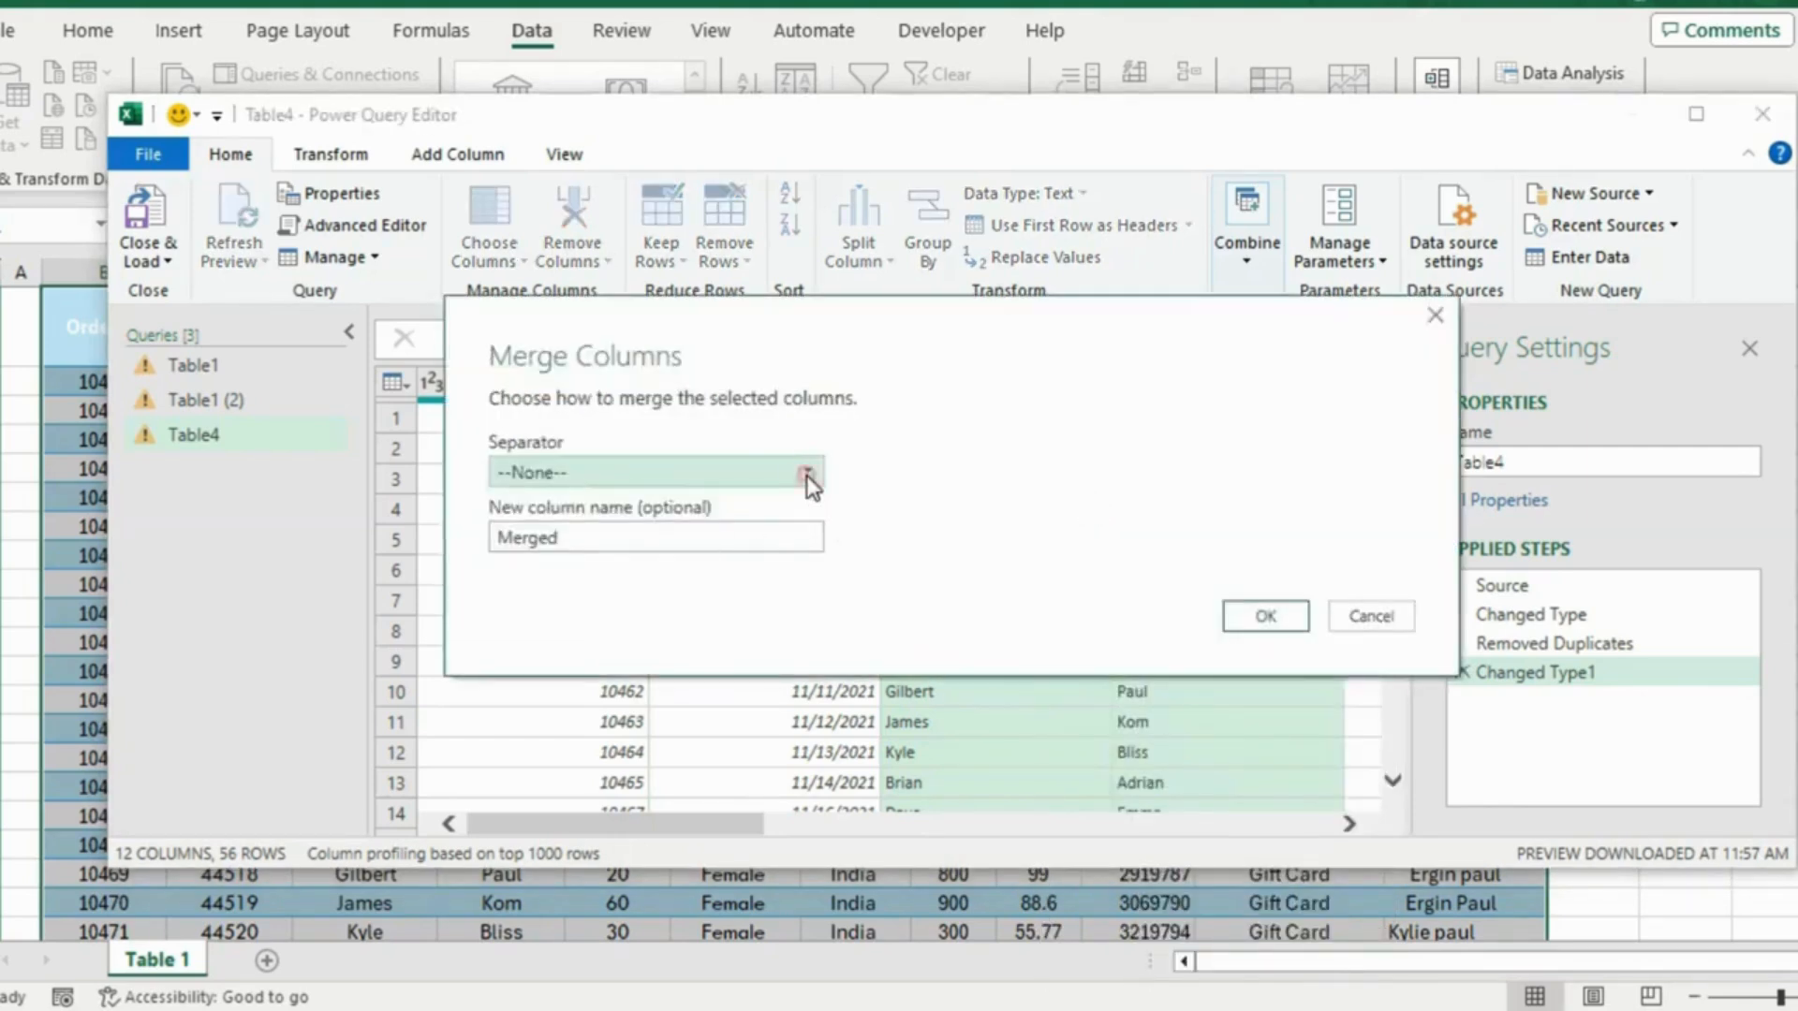
{"action": "left_click", "coordinate": [807, 479]}
{"action": "left_click", "coordinate": [616, 651]}
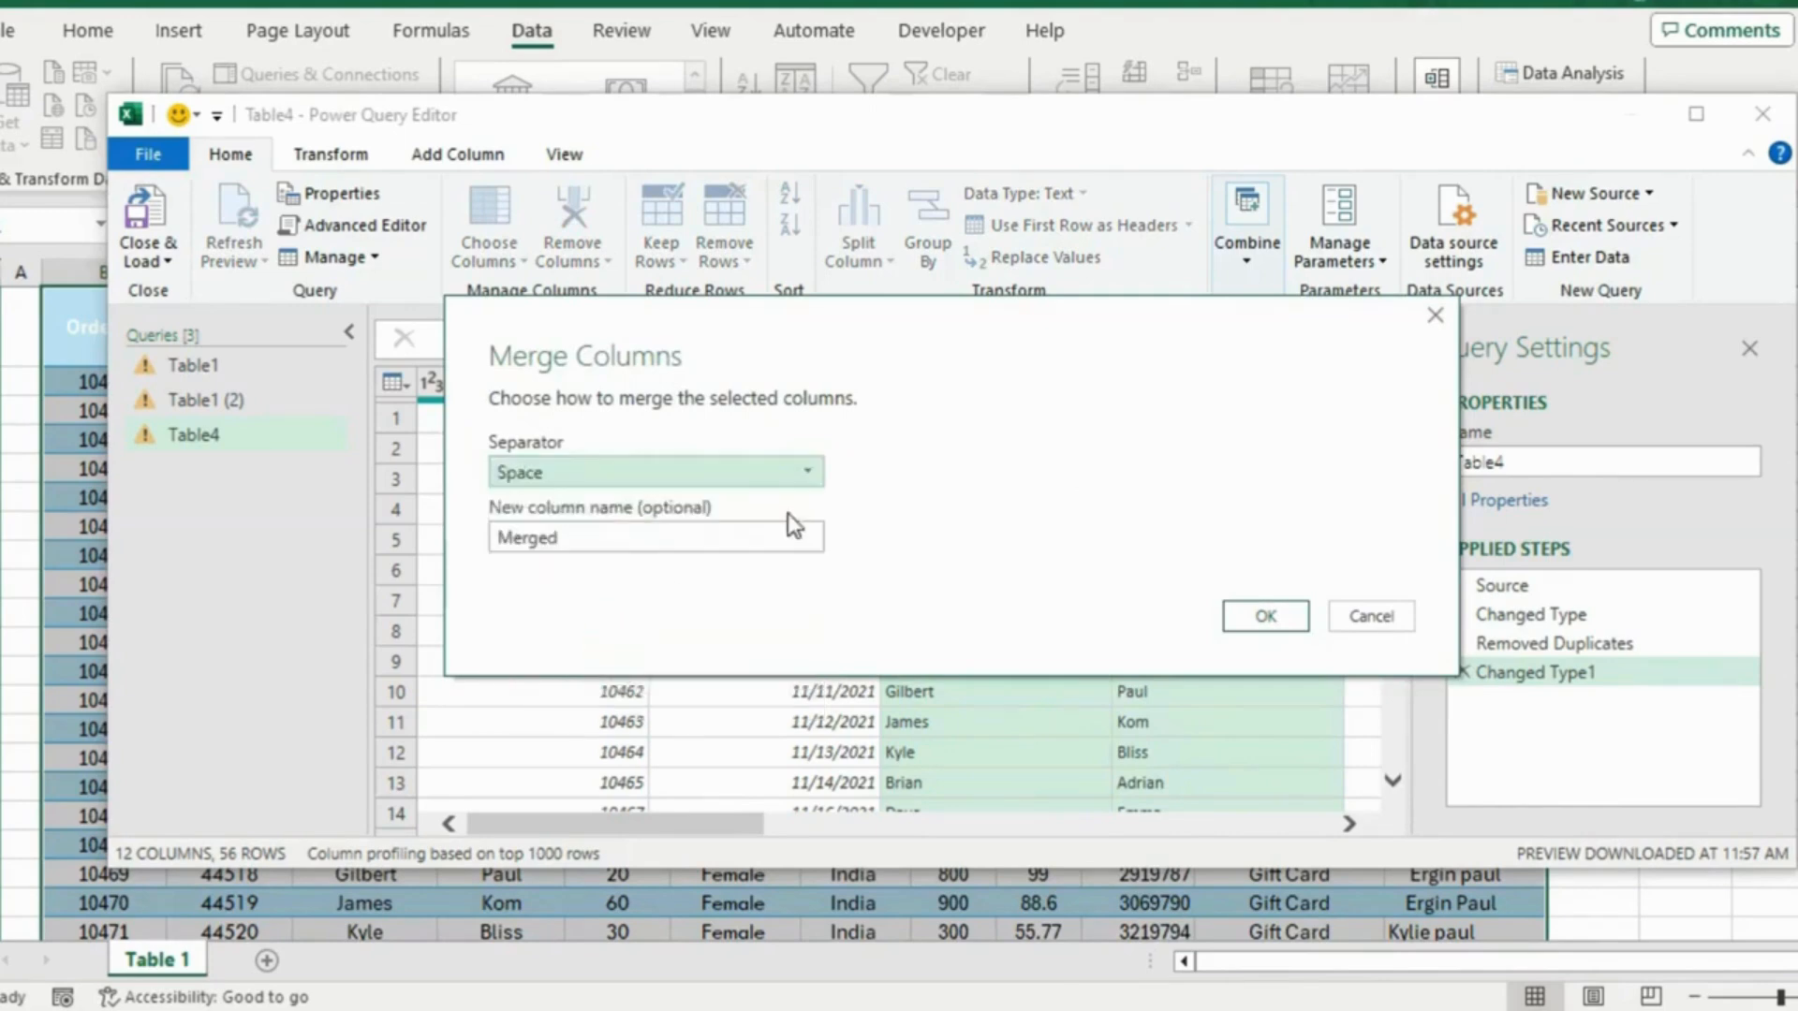
{"action": "double_click", "coordinate": [726, 540]}
{"action": "type", "text": "Names"}
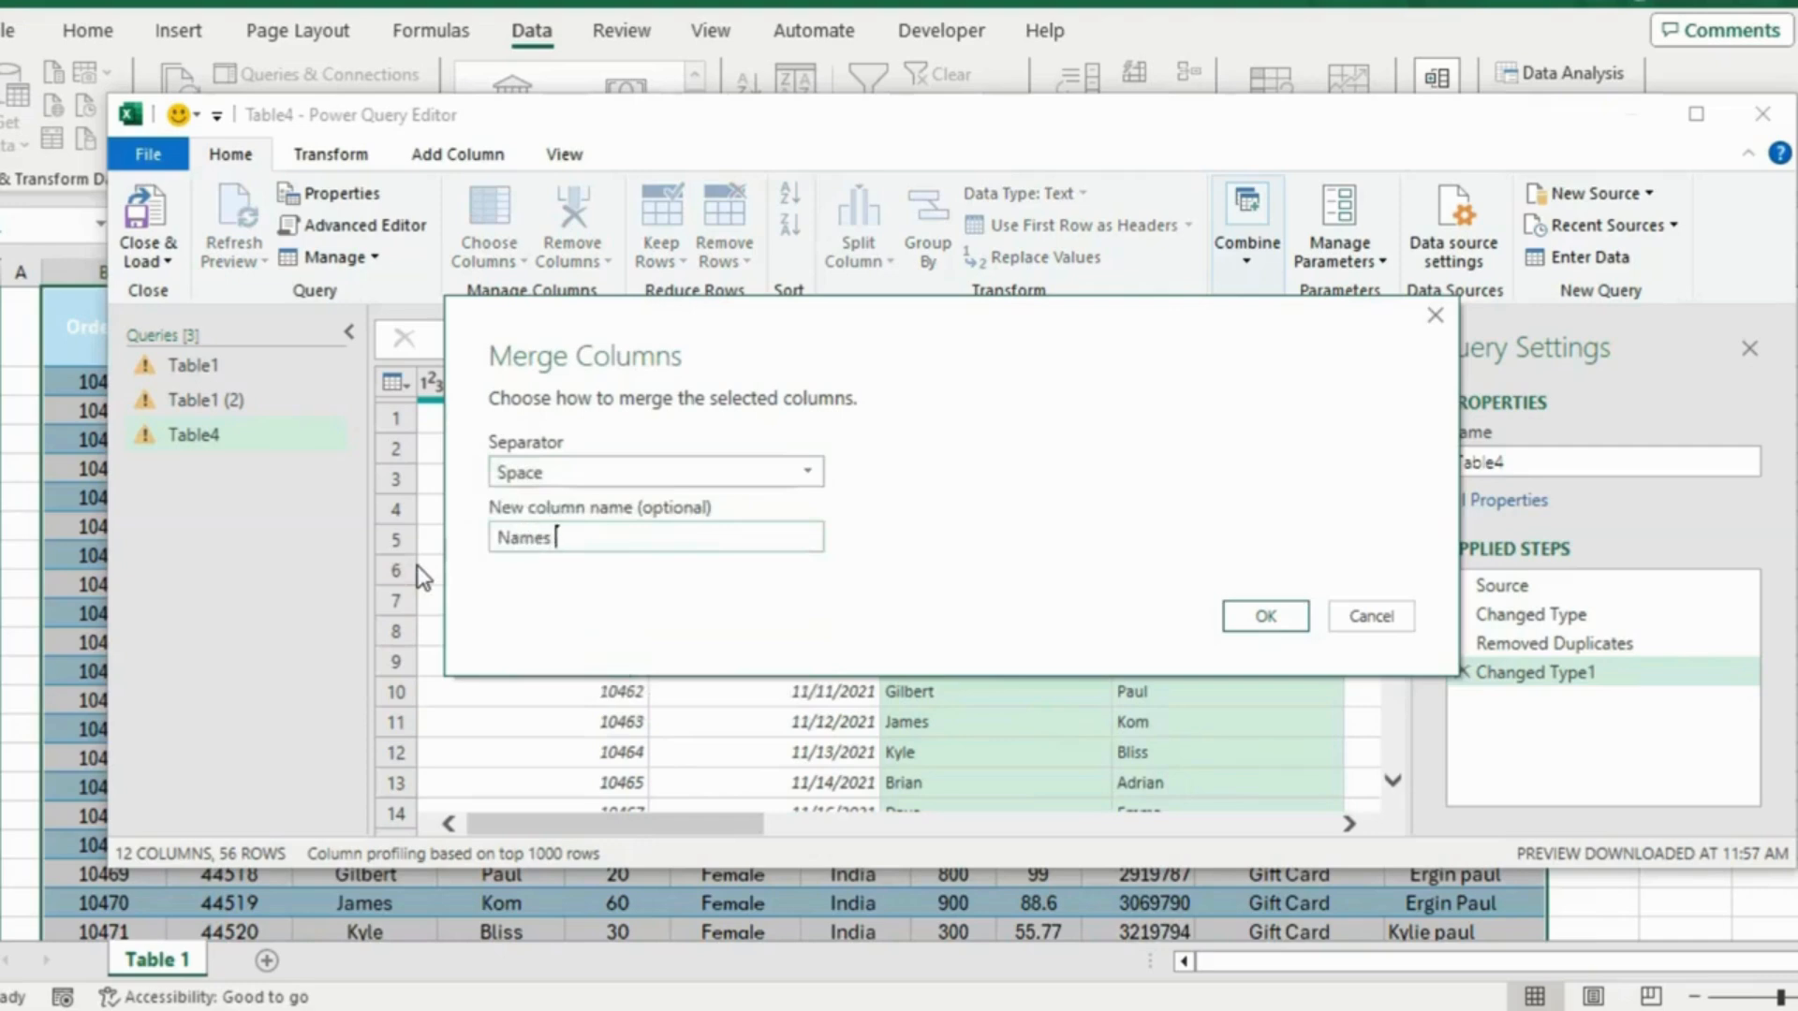
{"action": "left_click", "coordinate": [1288, 622]}
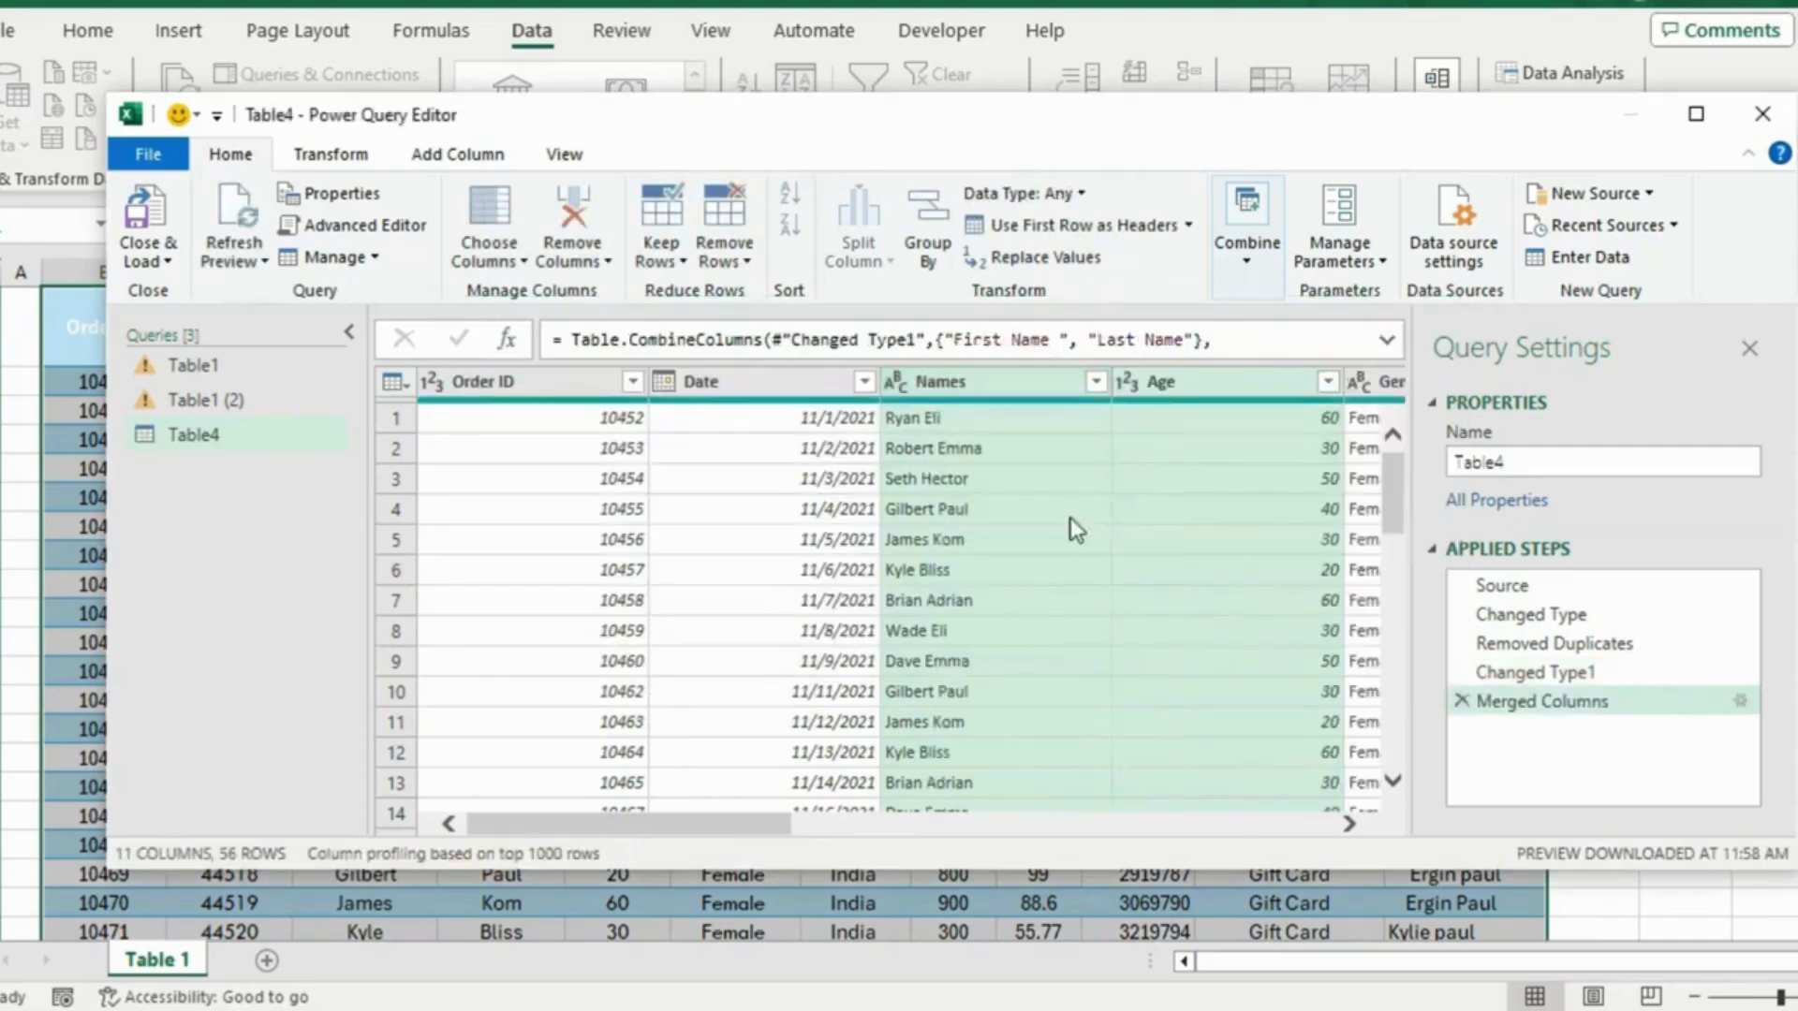
{"action": "left_click", "coordinate": [977, 515]}
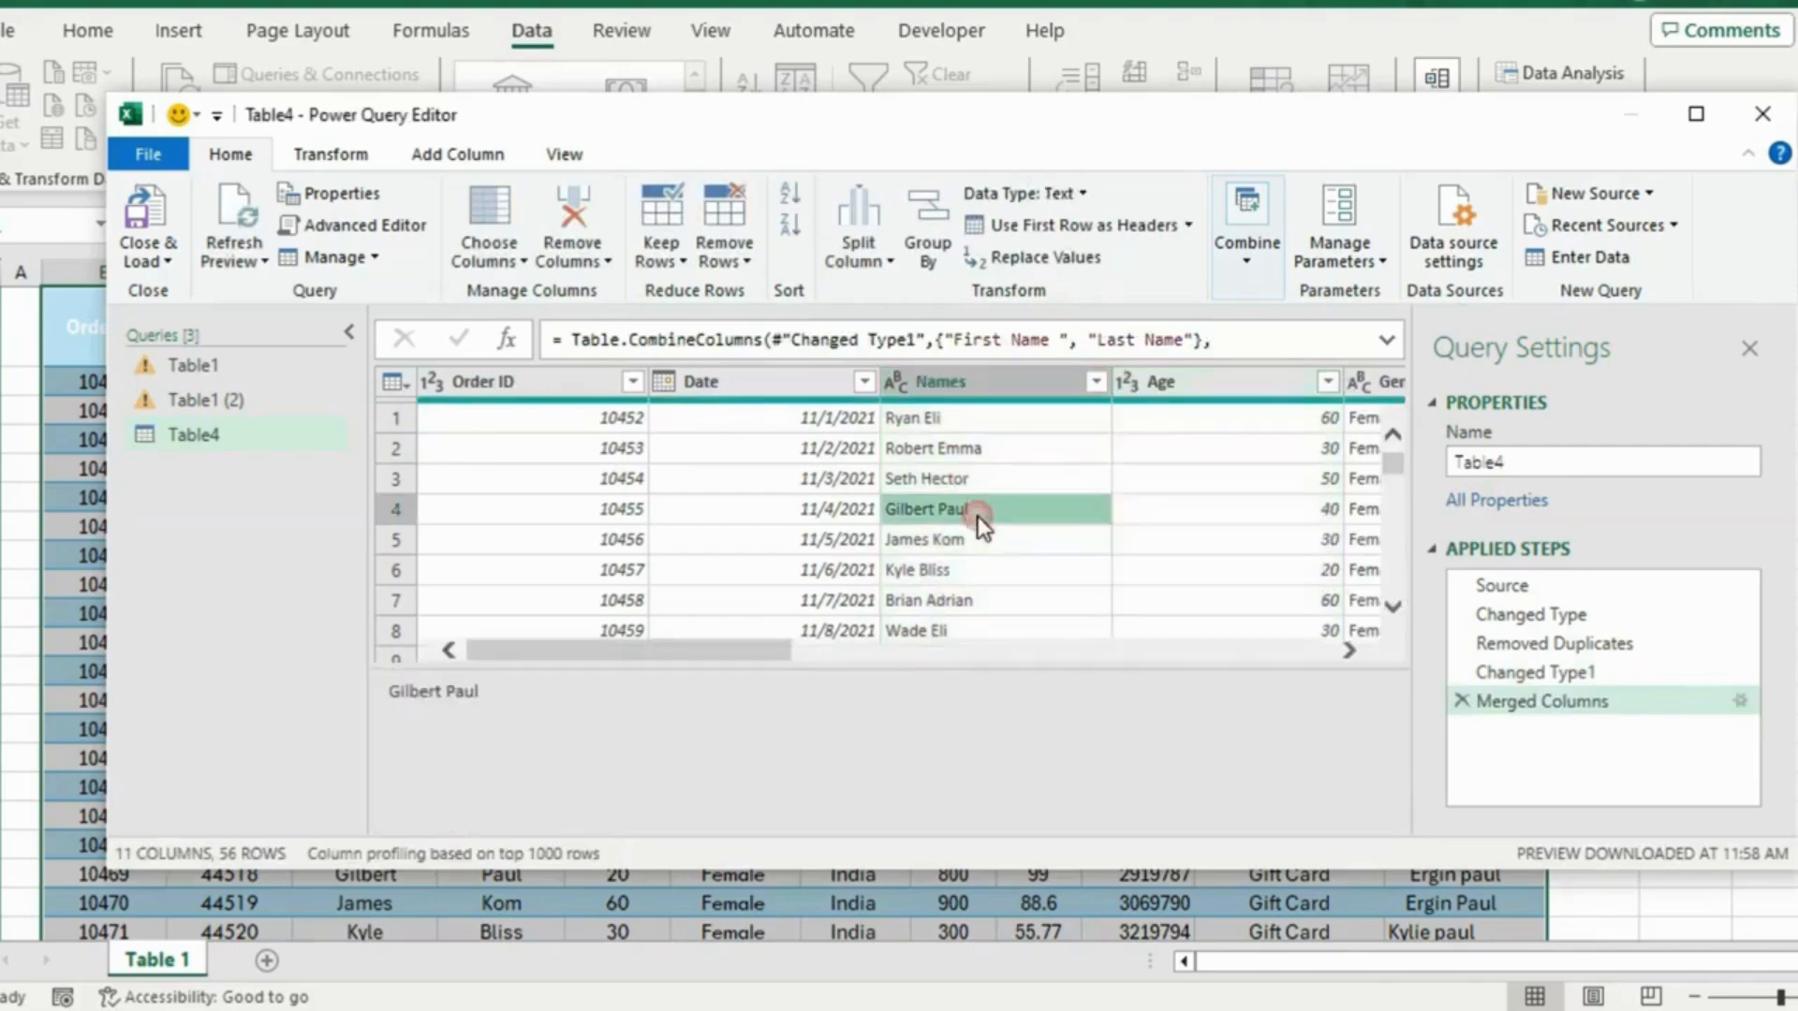
{"action": "left_click", "coordinate": [976, 380]}
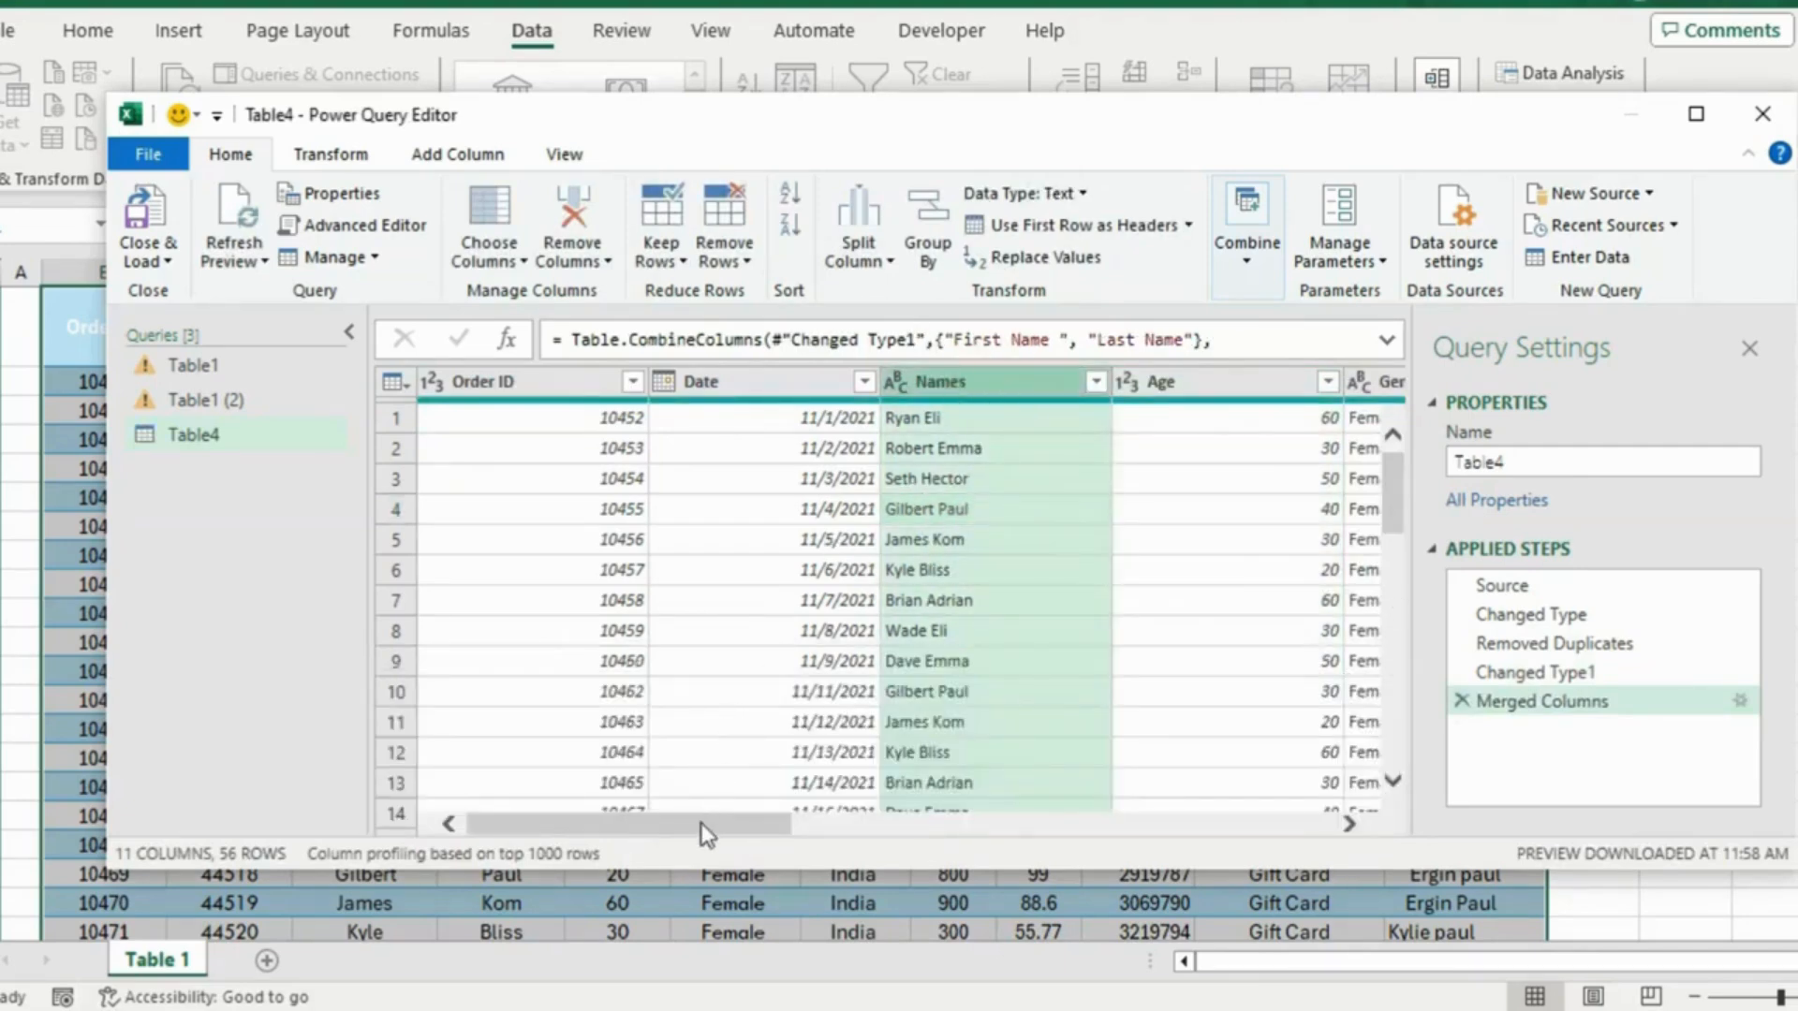
Change the data type of the Units column to Whole Number and check its values
{"action": "left_click_drag", "start_coordinate": [702, 825], "coordinate": [1130, 835]}
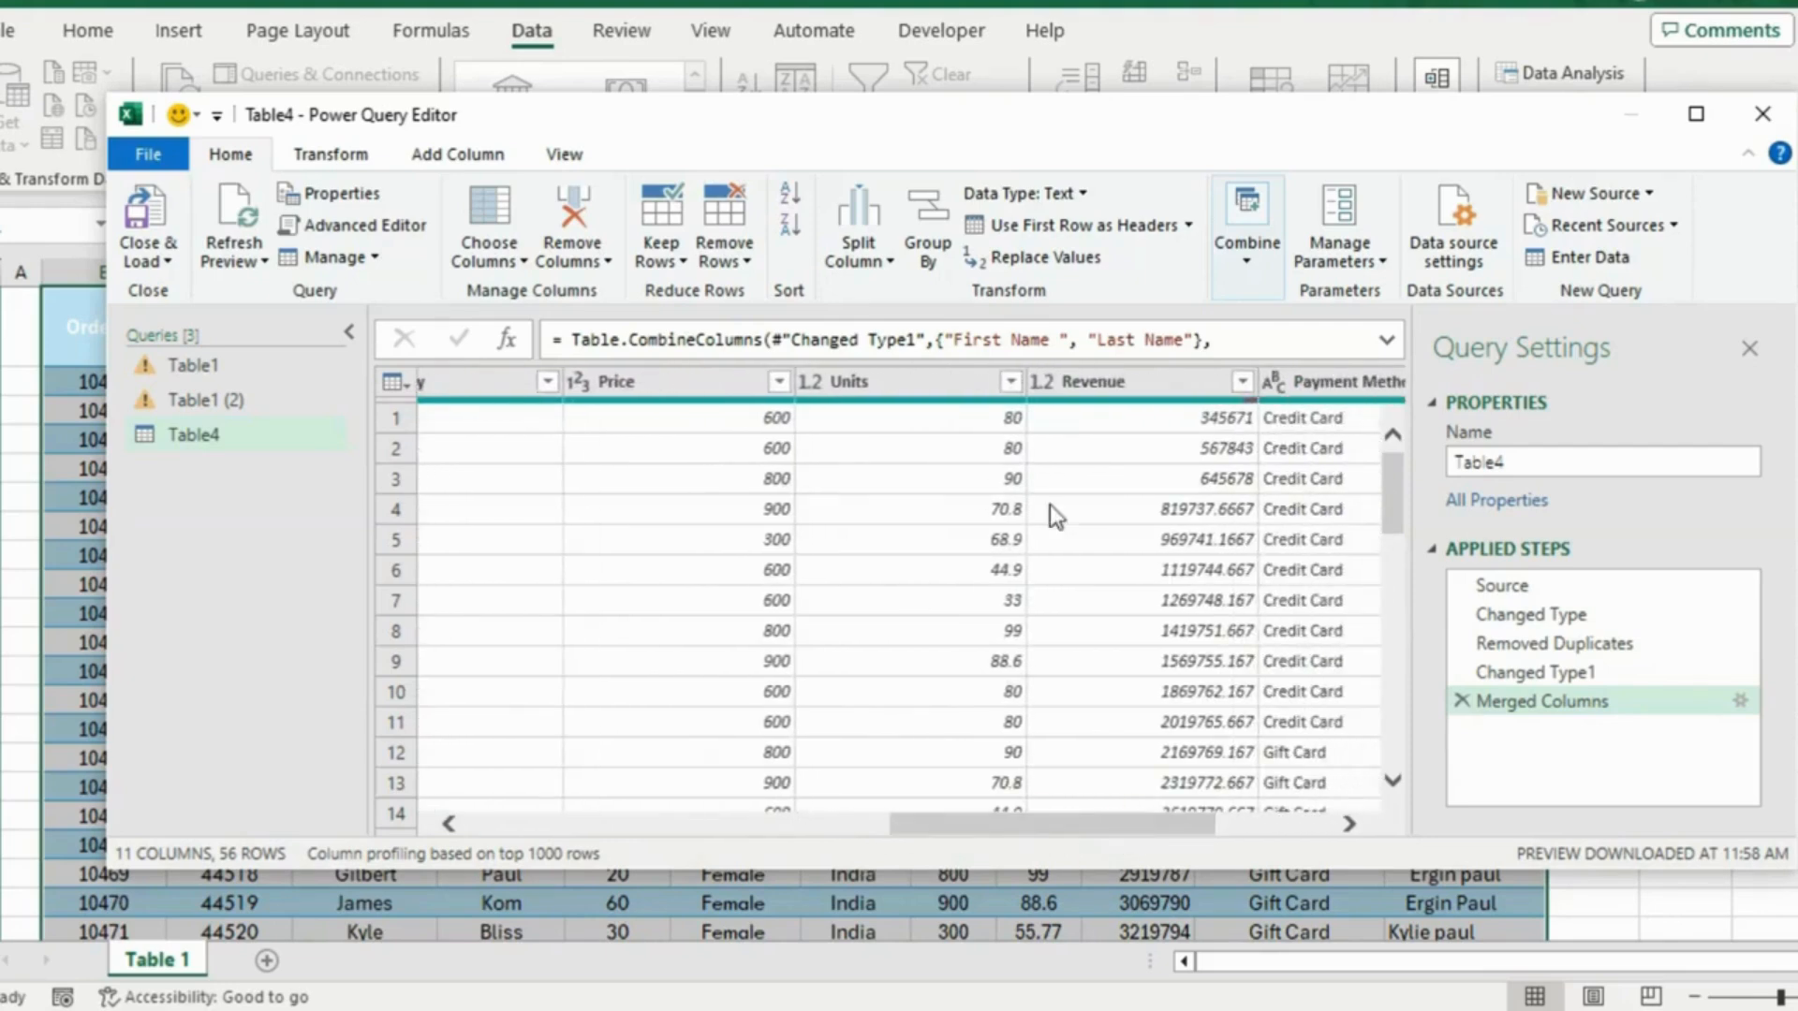
{"action": "left_click", "coordinate": [964, 513]}
{"action": "left_click", "coordinate": [967, 541]}
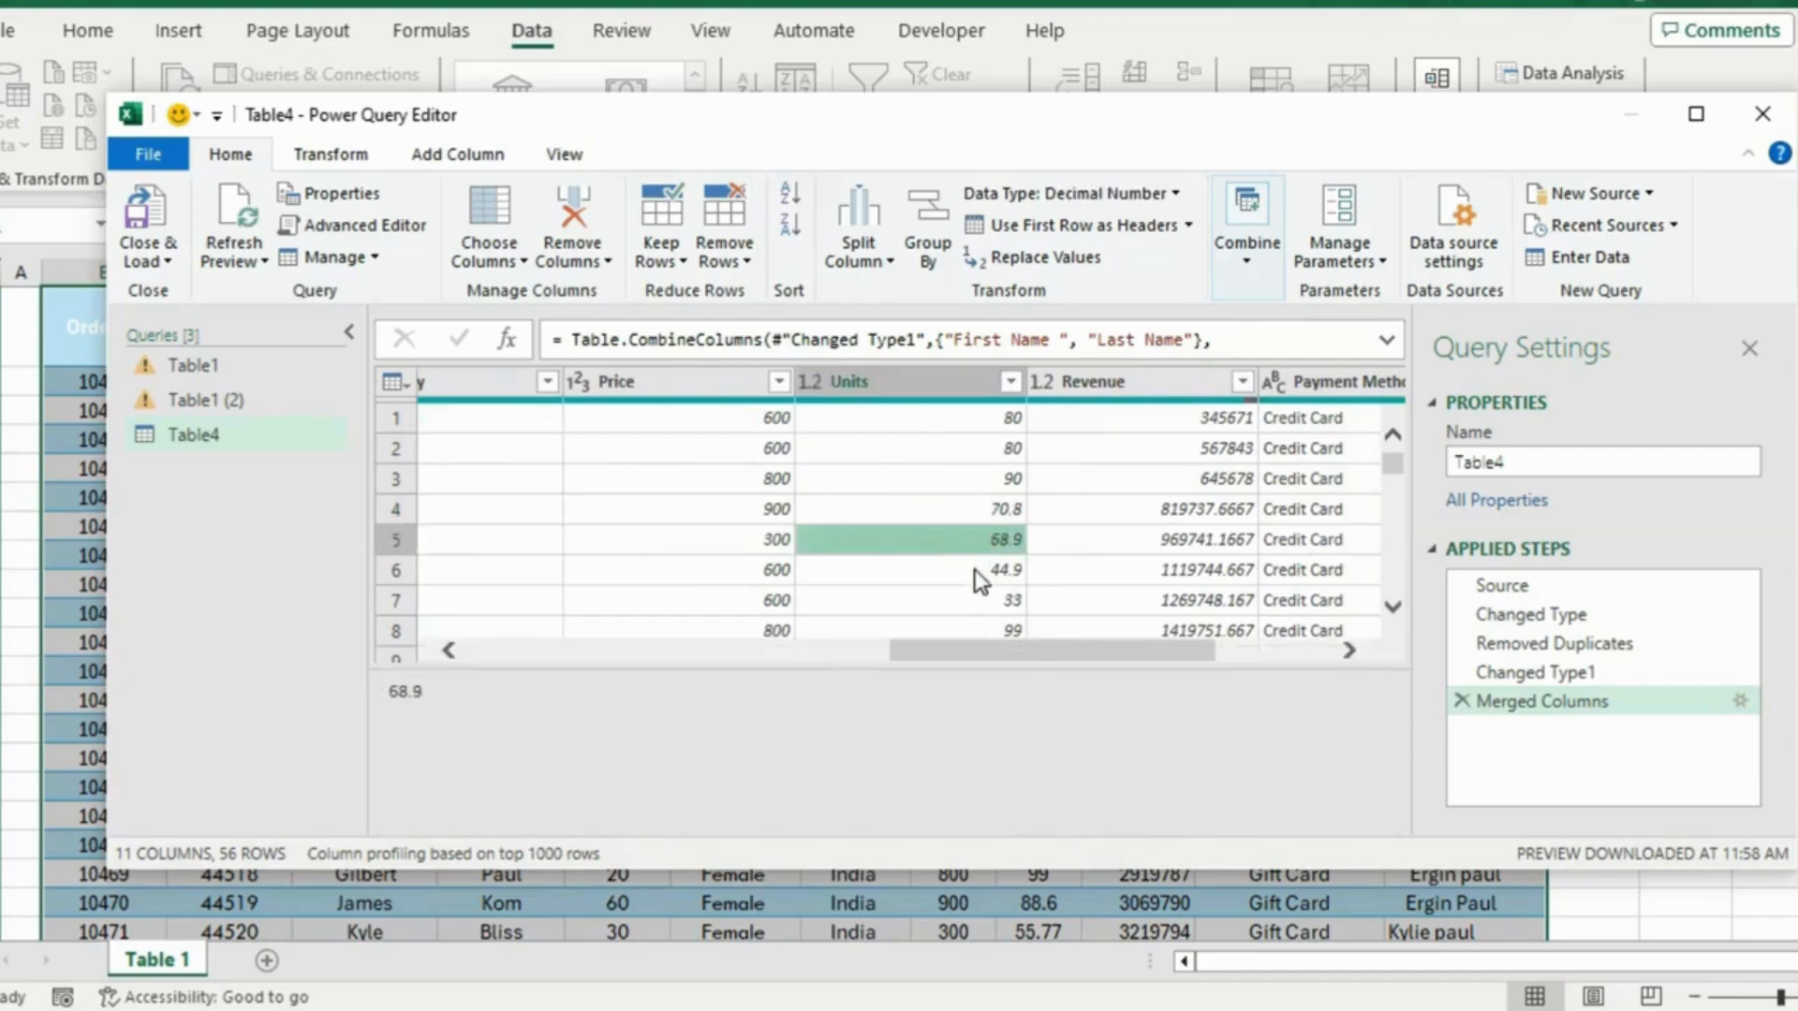
{"action": "left_click", "coordinate": [901, 391]}
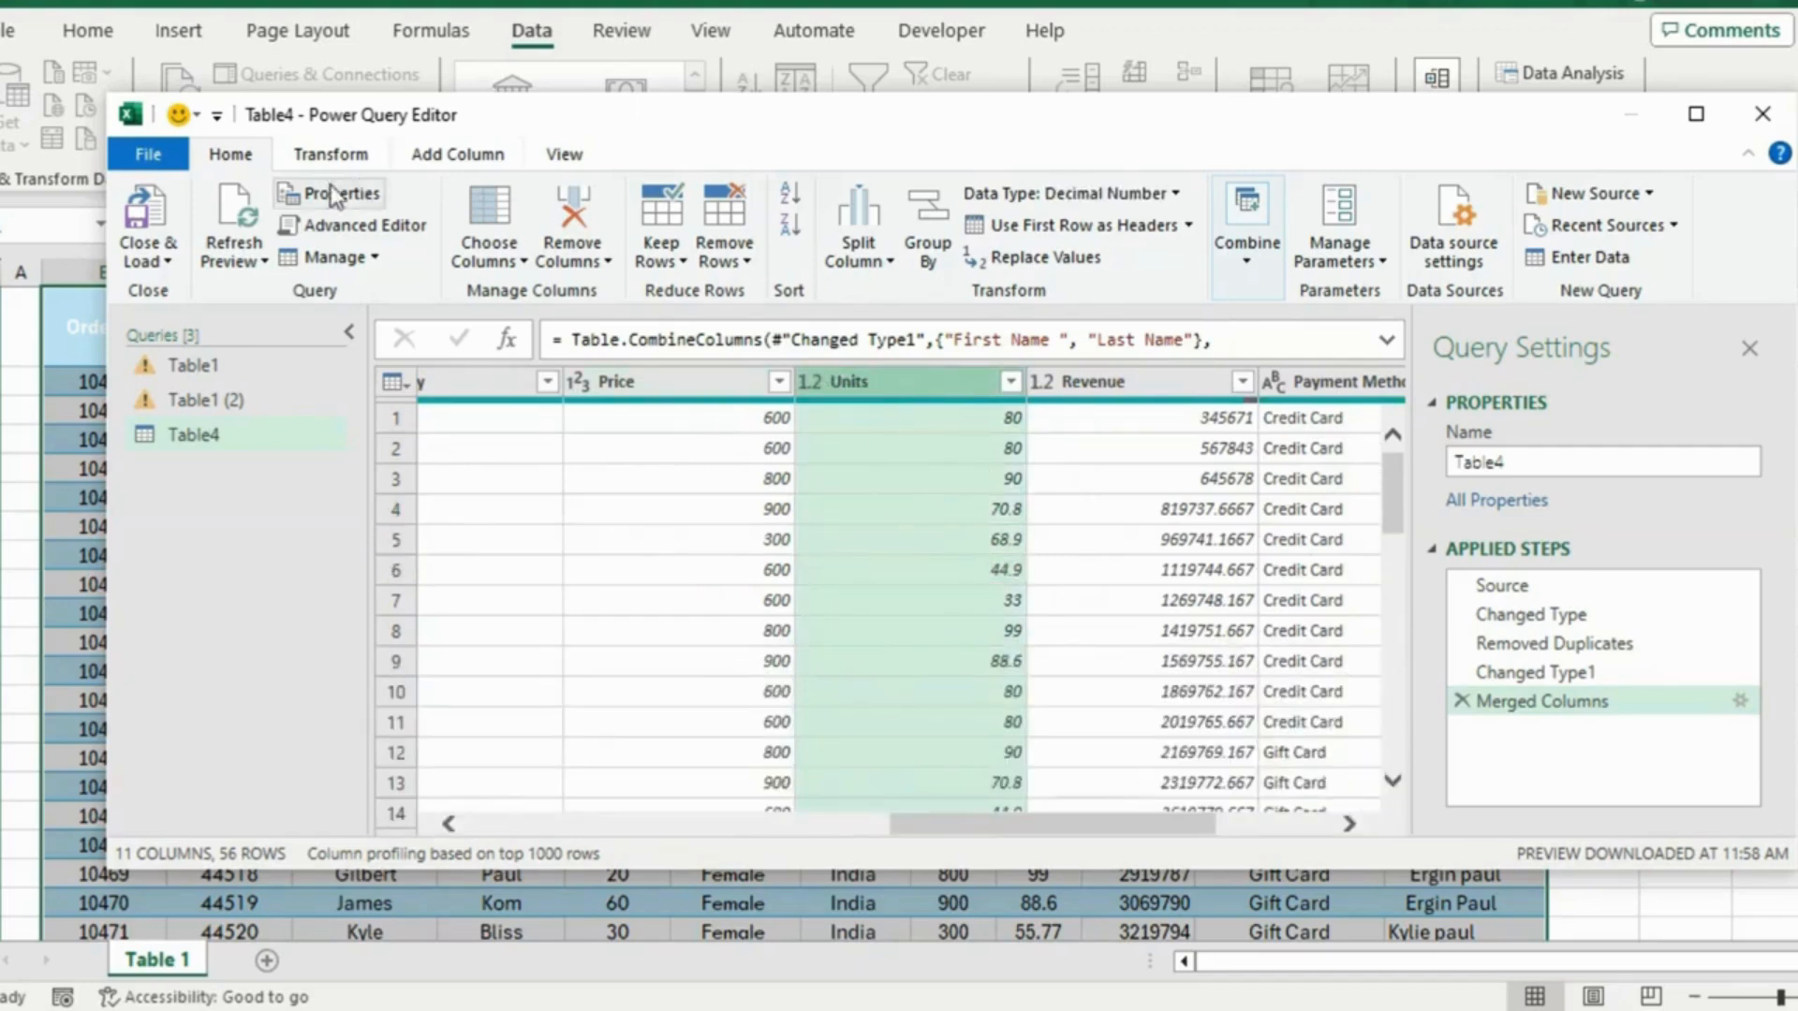
{"action": "left_click", "coordinate": [330, 155]}
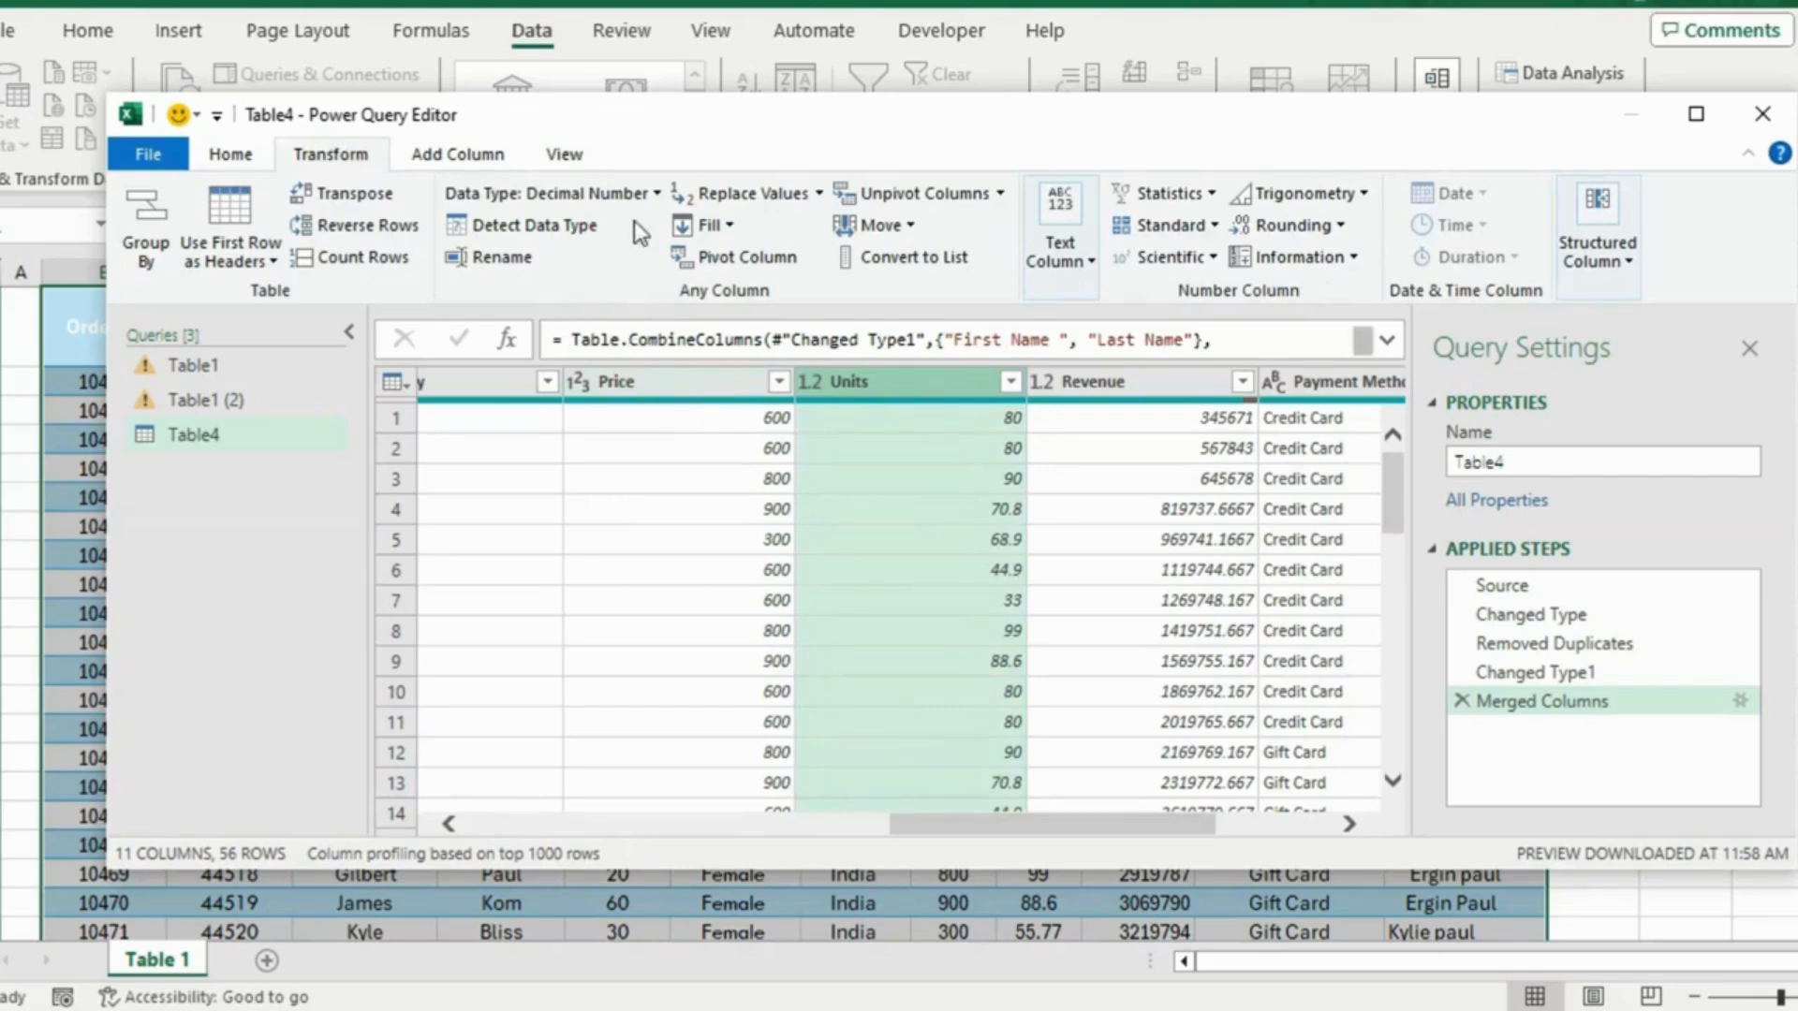
{"action": "left_click", "coordinate": [651, 192]}
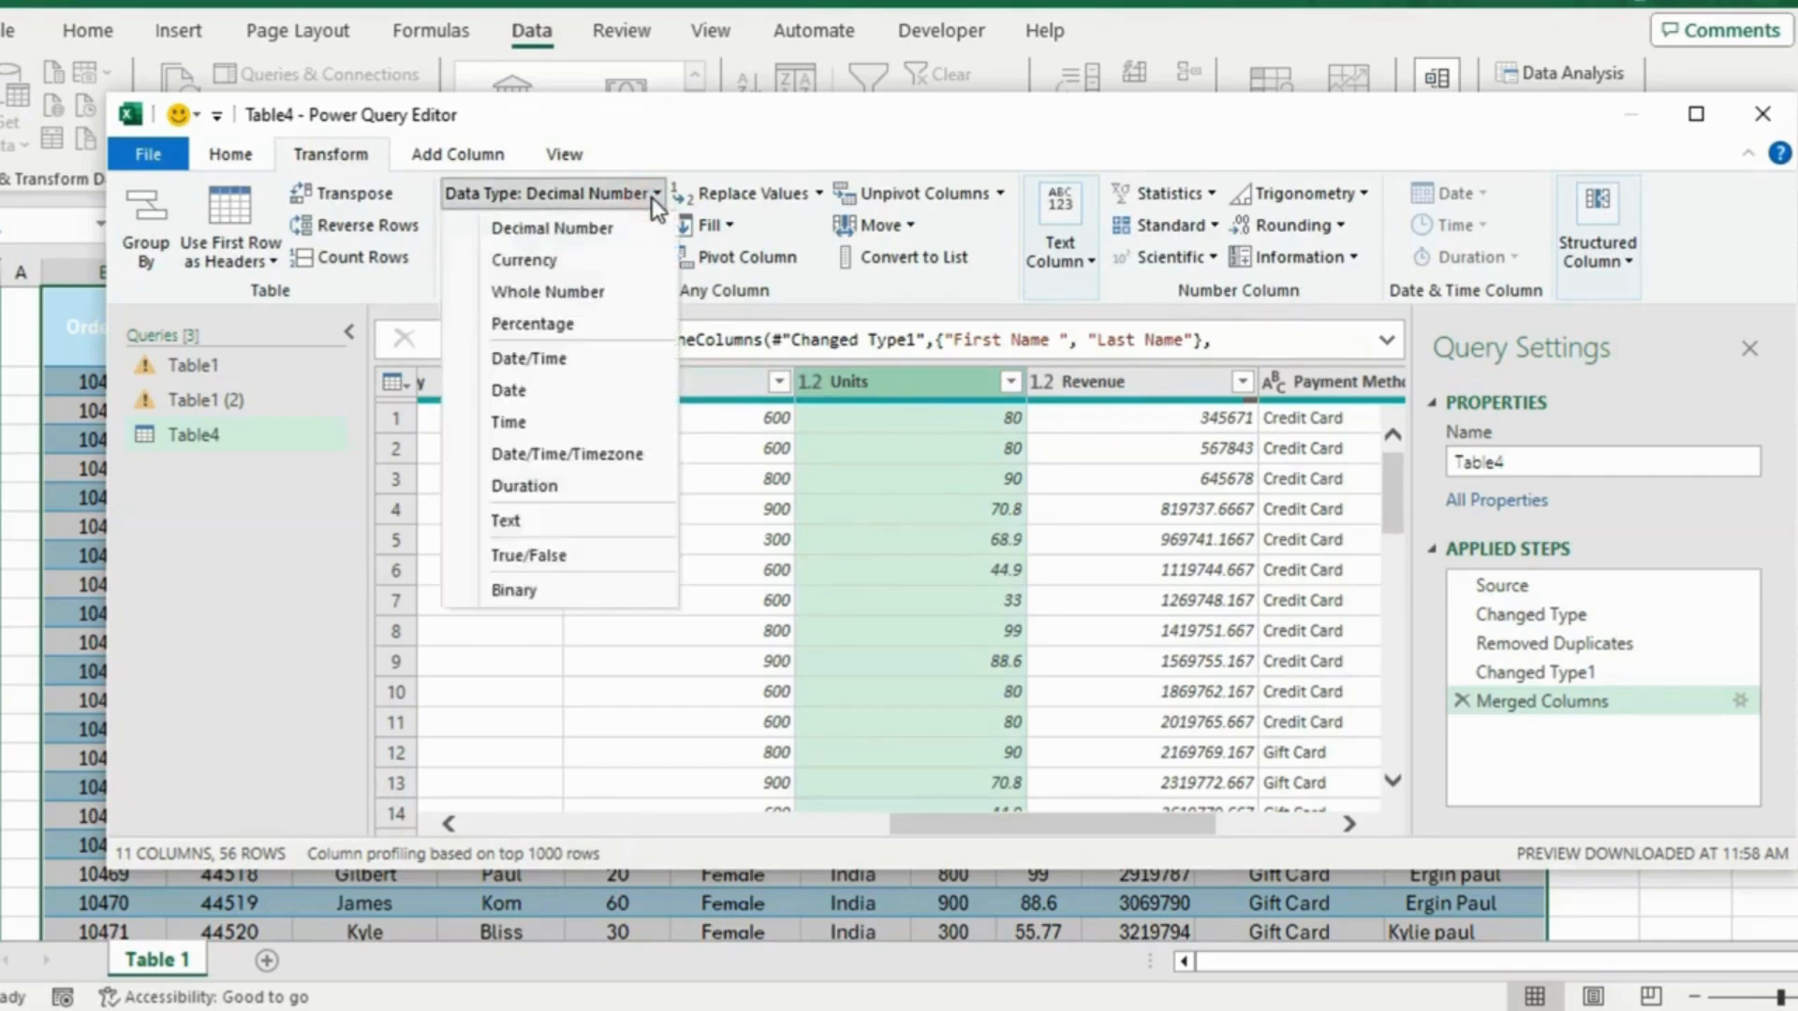
{"action": "left_click", "coordinate": [606, 294]}
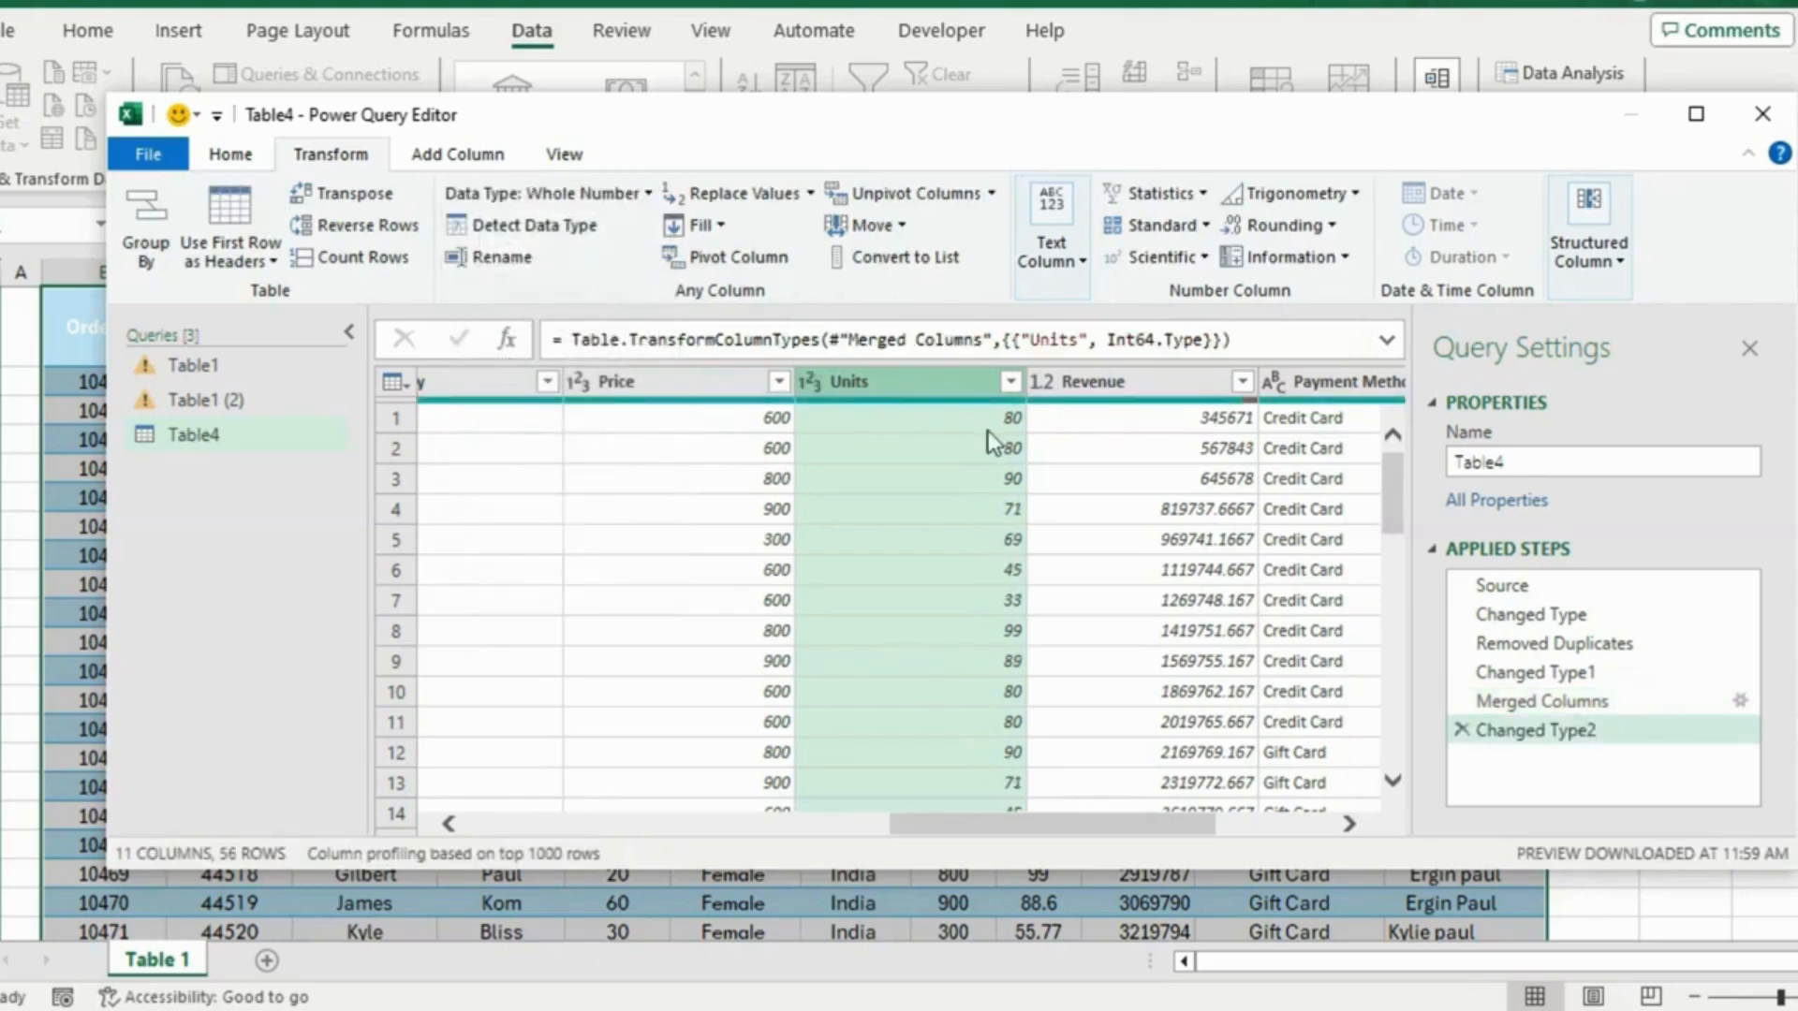
{"action": "left_click", "coordinate": [975, 469]}
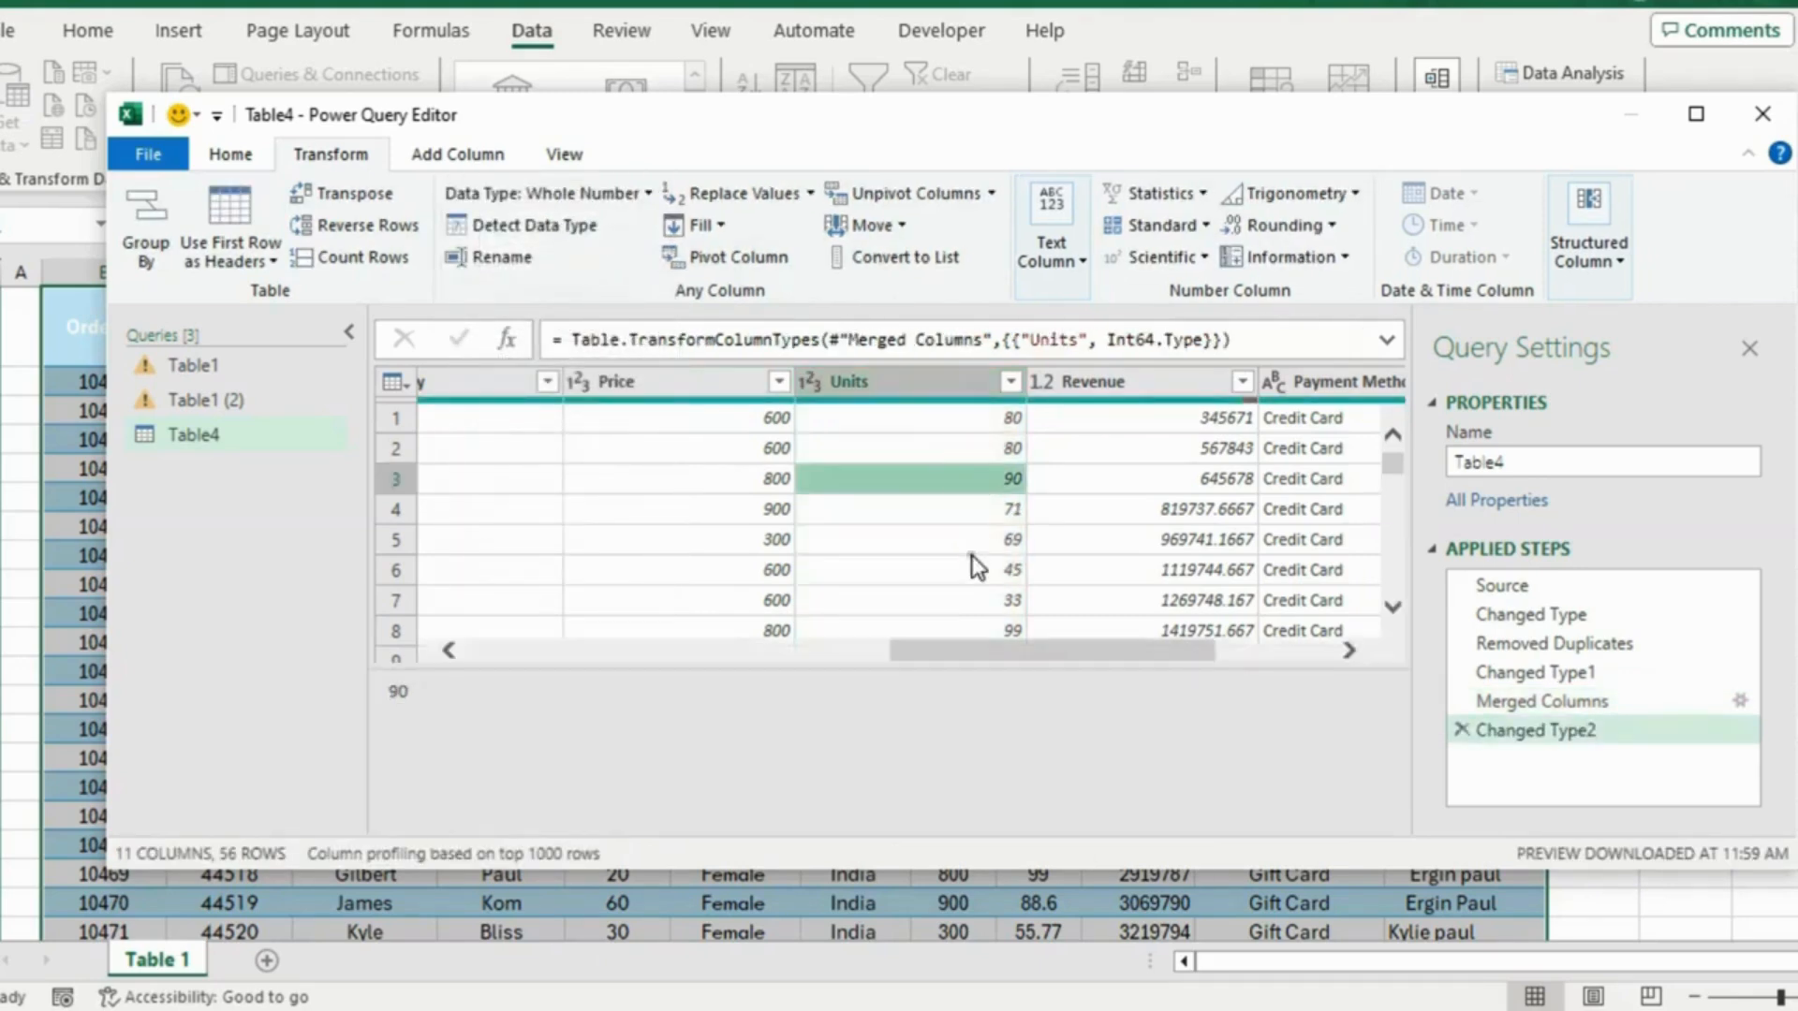
{"action": "left_click", "coordinate": [918, 510]}
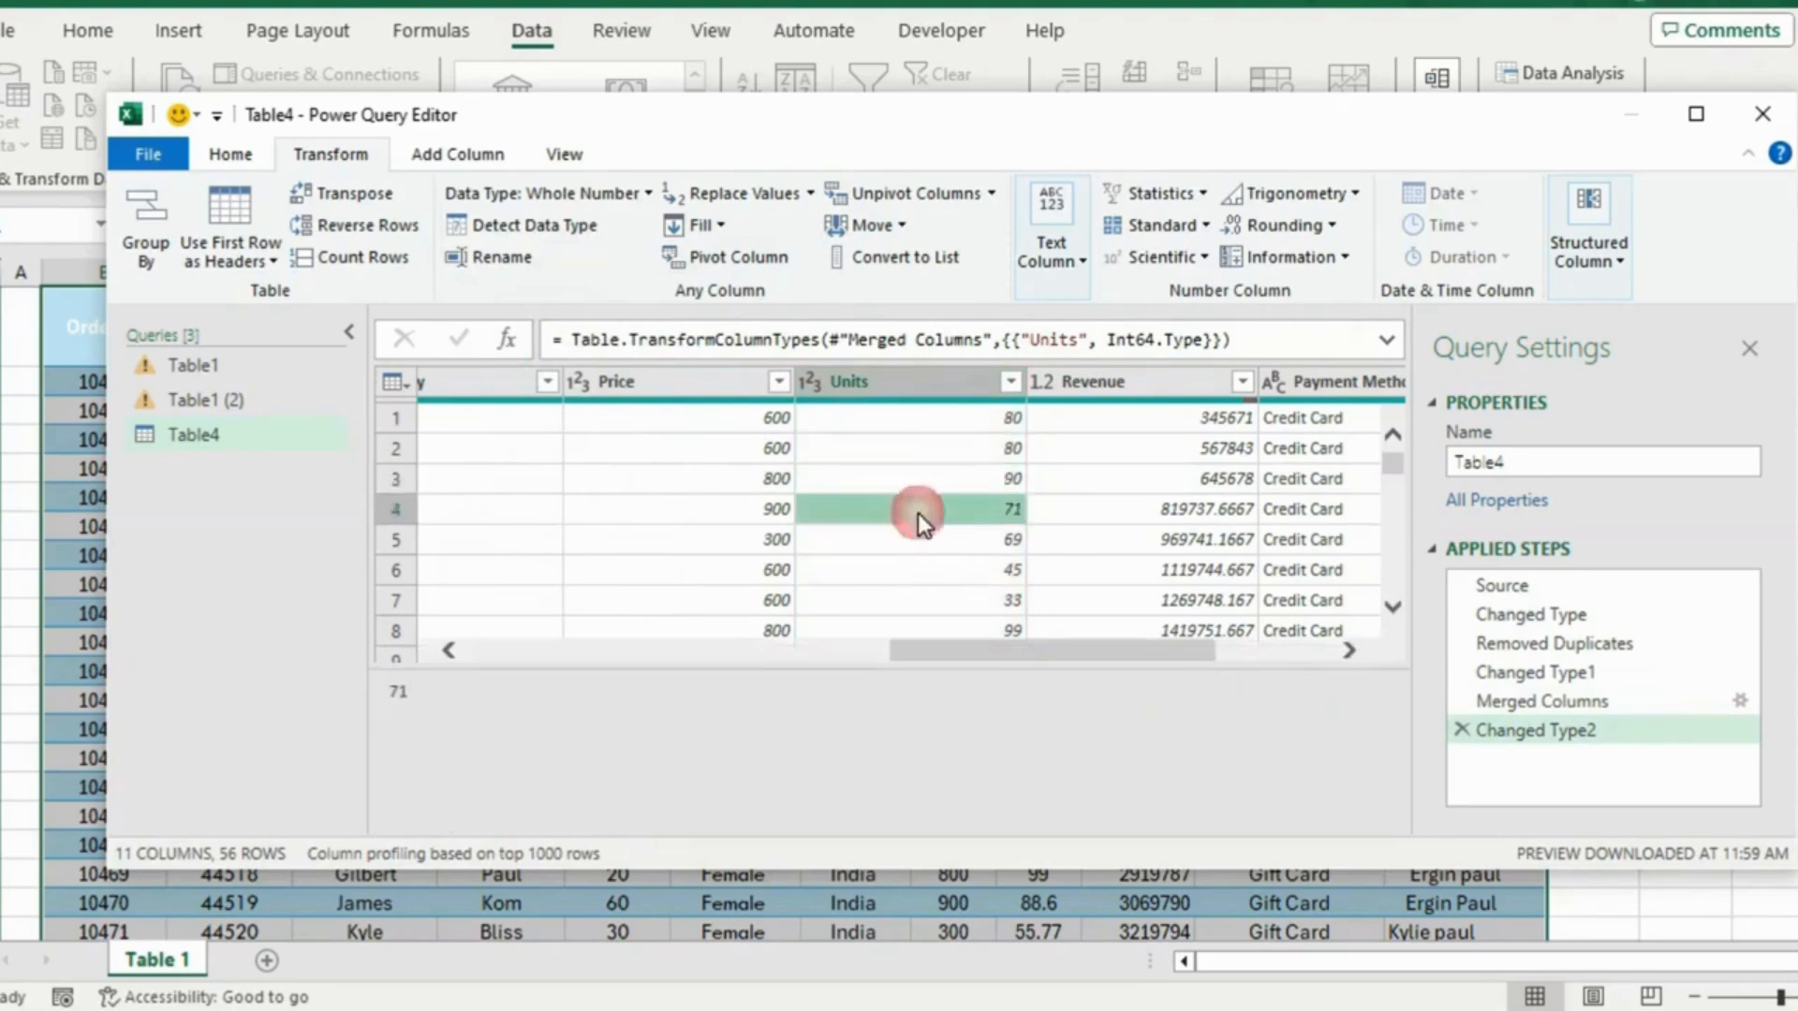
{"action": "left_click", "coordinate": [918, 551]}
{"action": "left_click_drag", "start_coordinate": [945, 656], "coordinate": [1092, 653]}
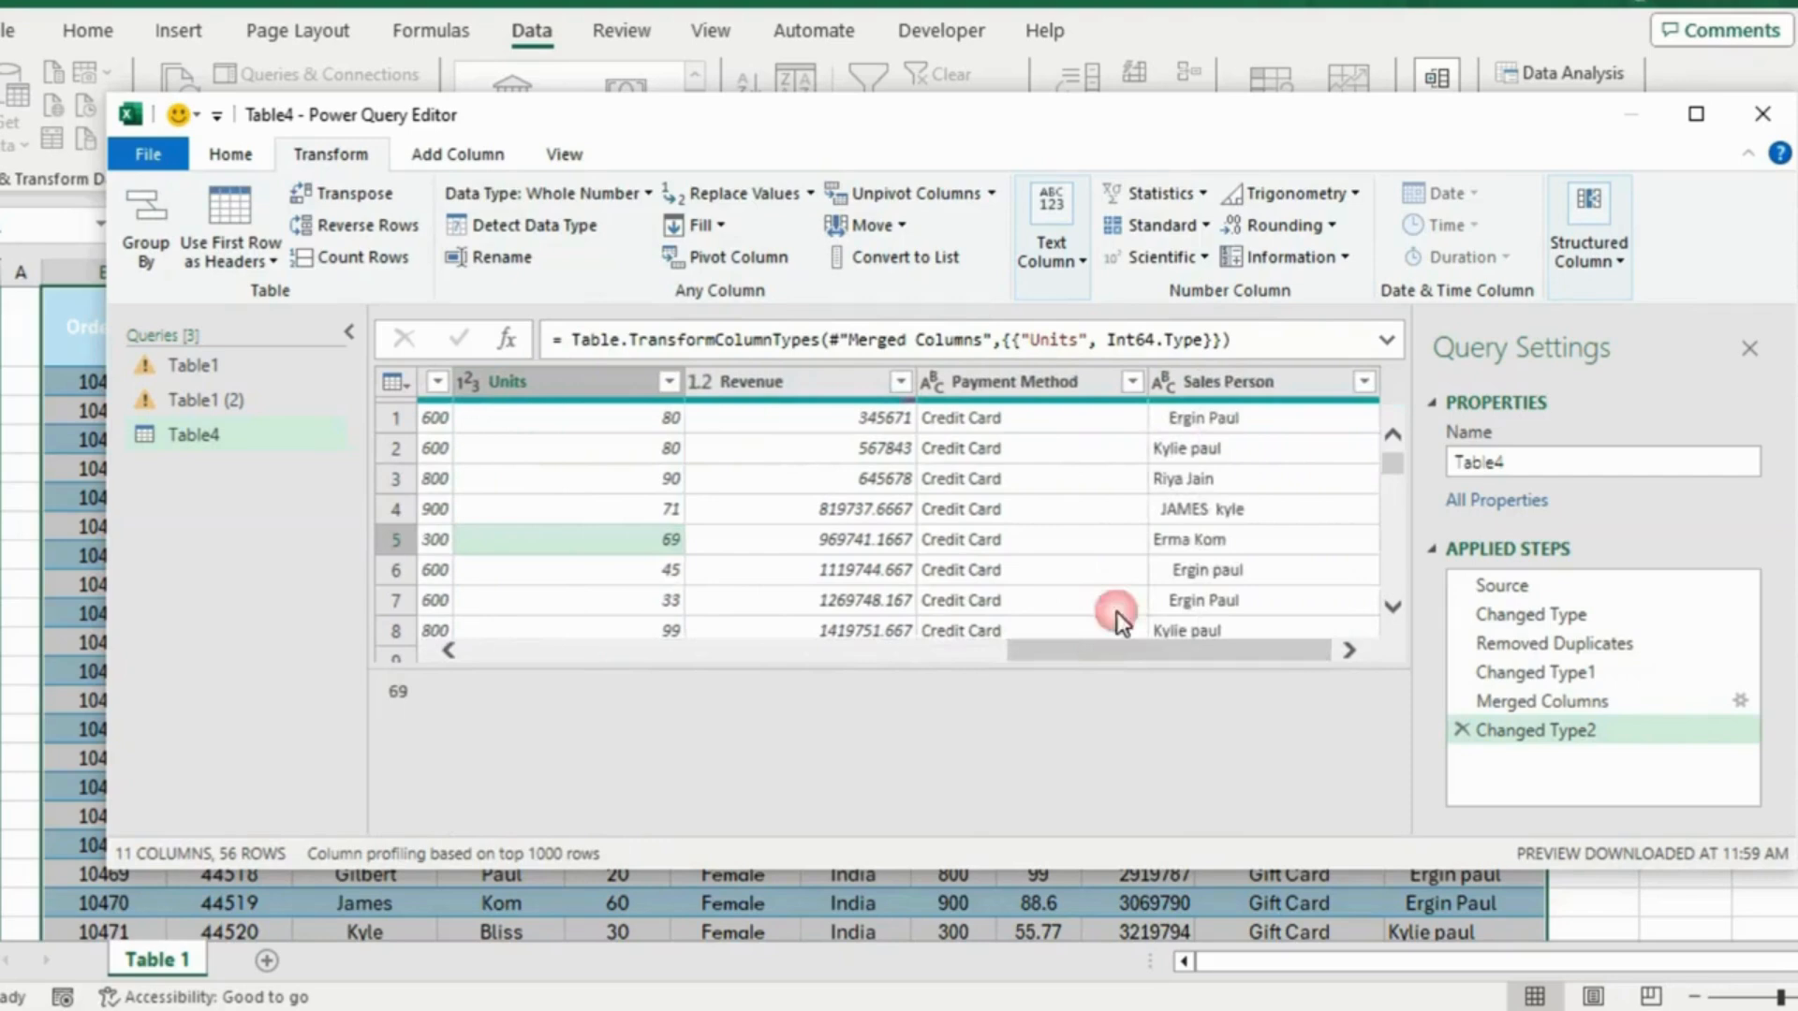
Capitalize each word in the Sales Person column and trim the extra spaces around its names
{"action": "left_click", "coordinate": [1222, 384]}
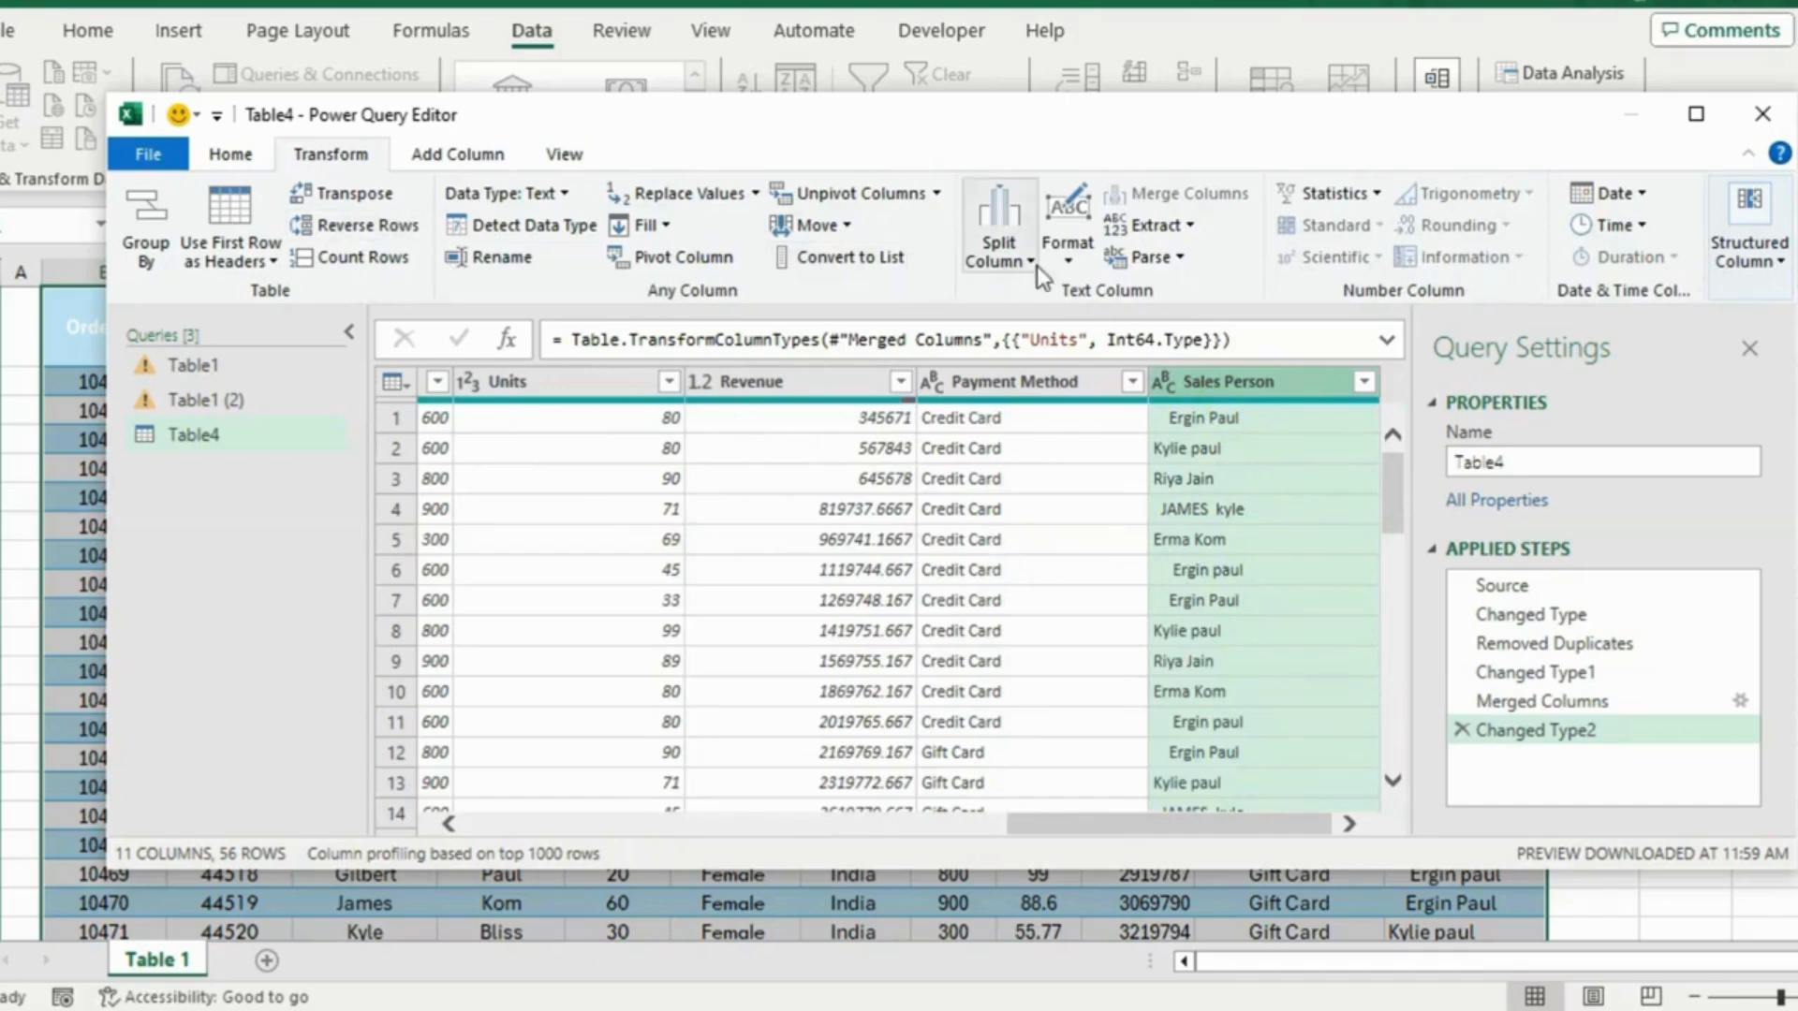
{"action": "left_click", "coordinate": [1065, 252]}
{"action": "left_click", "coordinate": [1071, 247]}
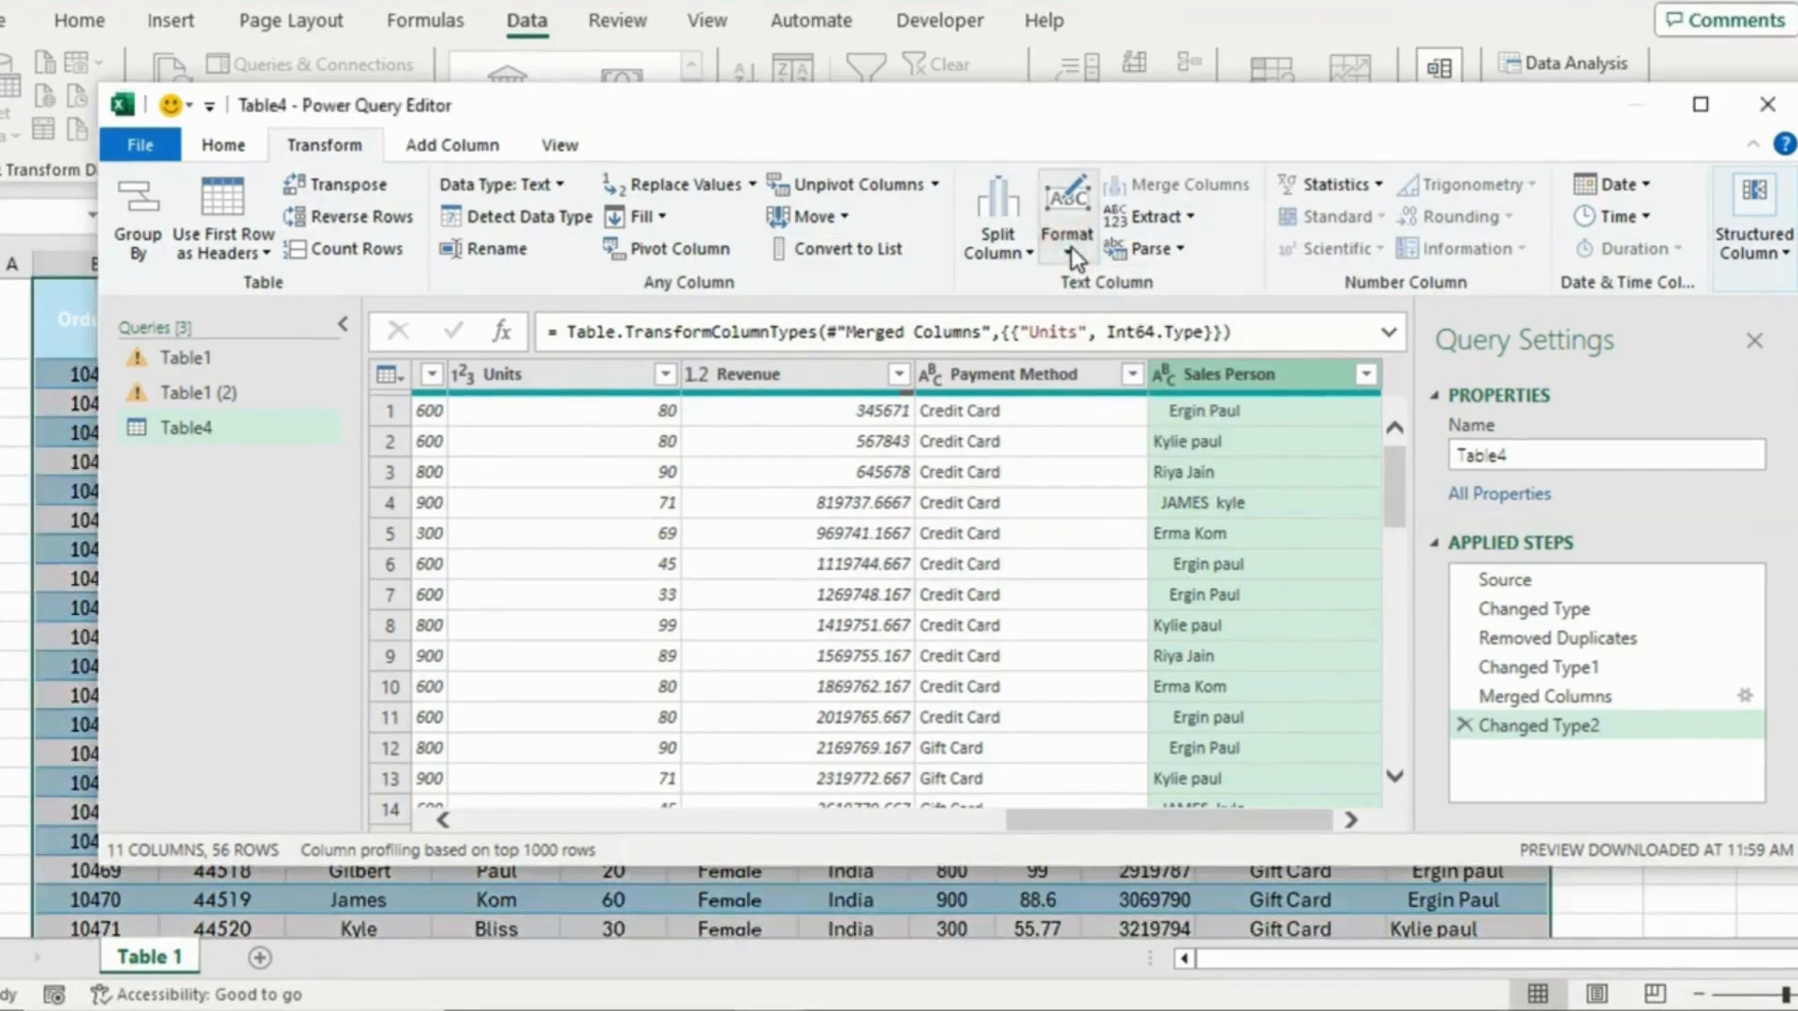
{"action": "left_click", "coordinate": [1161, 341]}
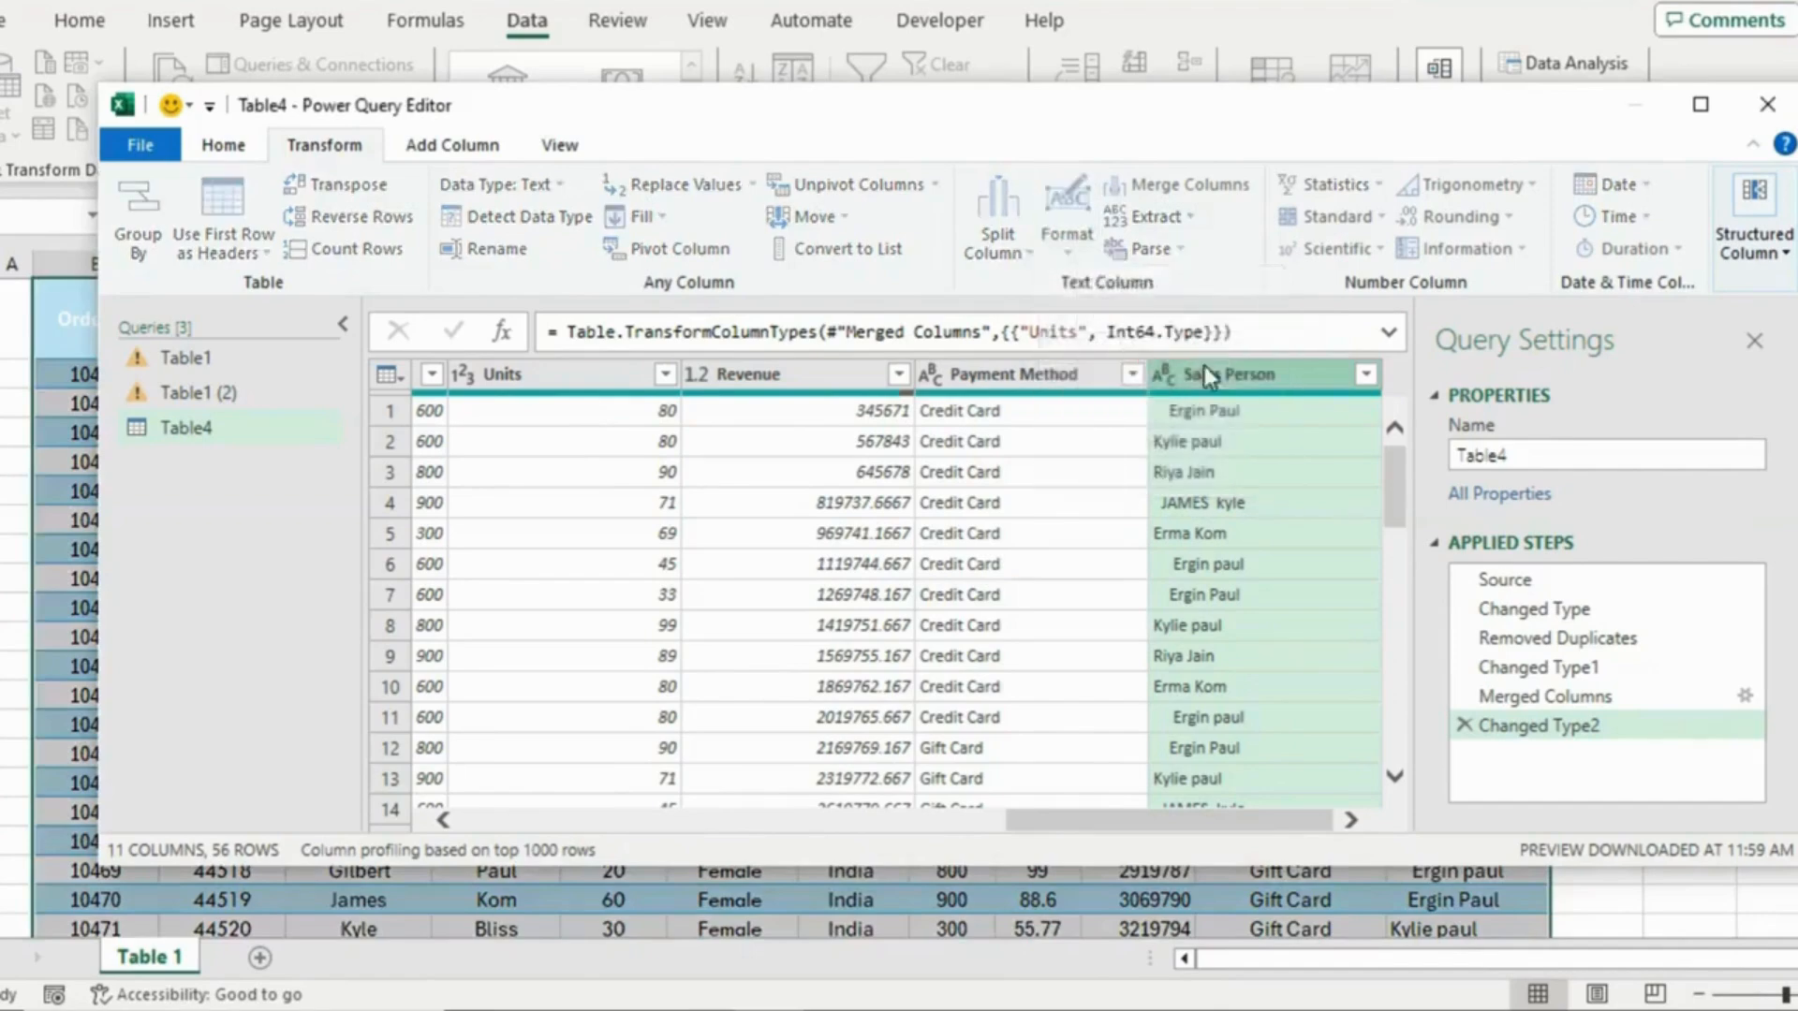
{"action": "left_click", "coordinate": [1073, 246]}
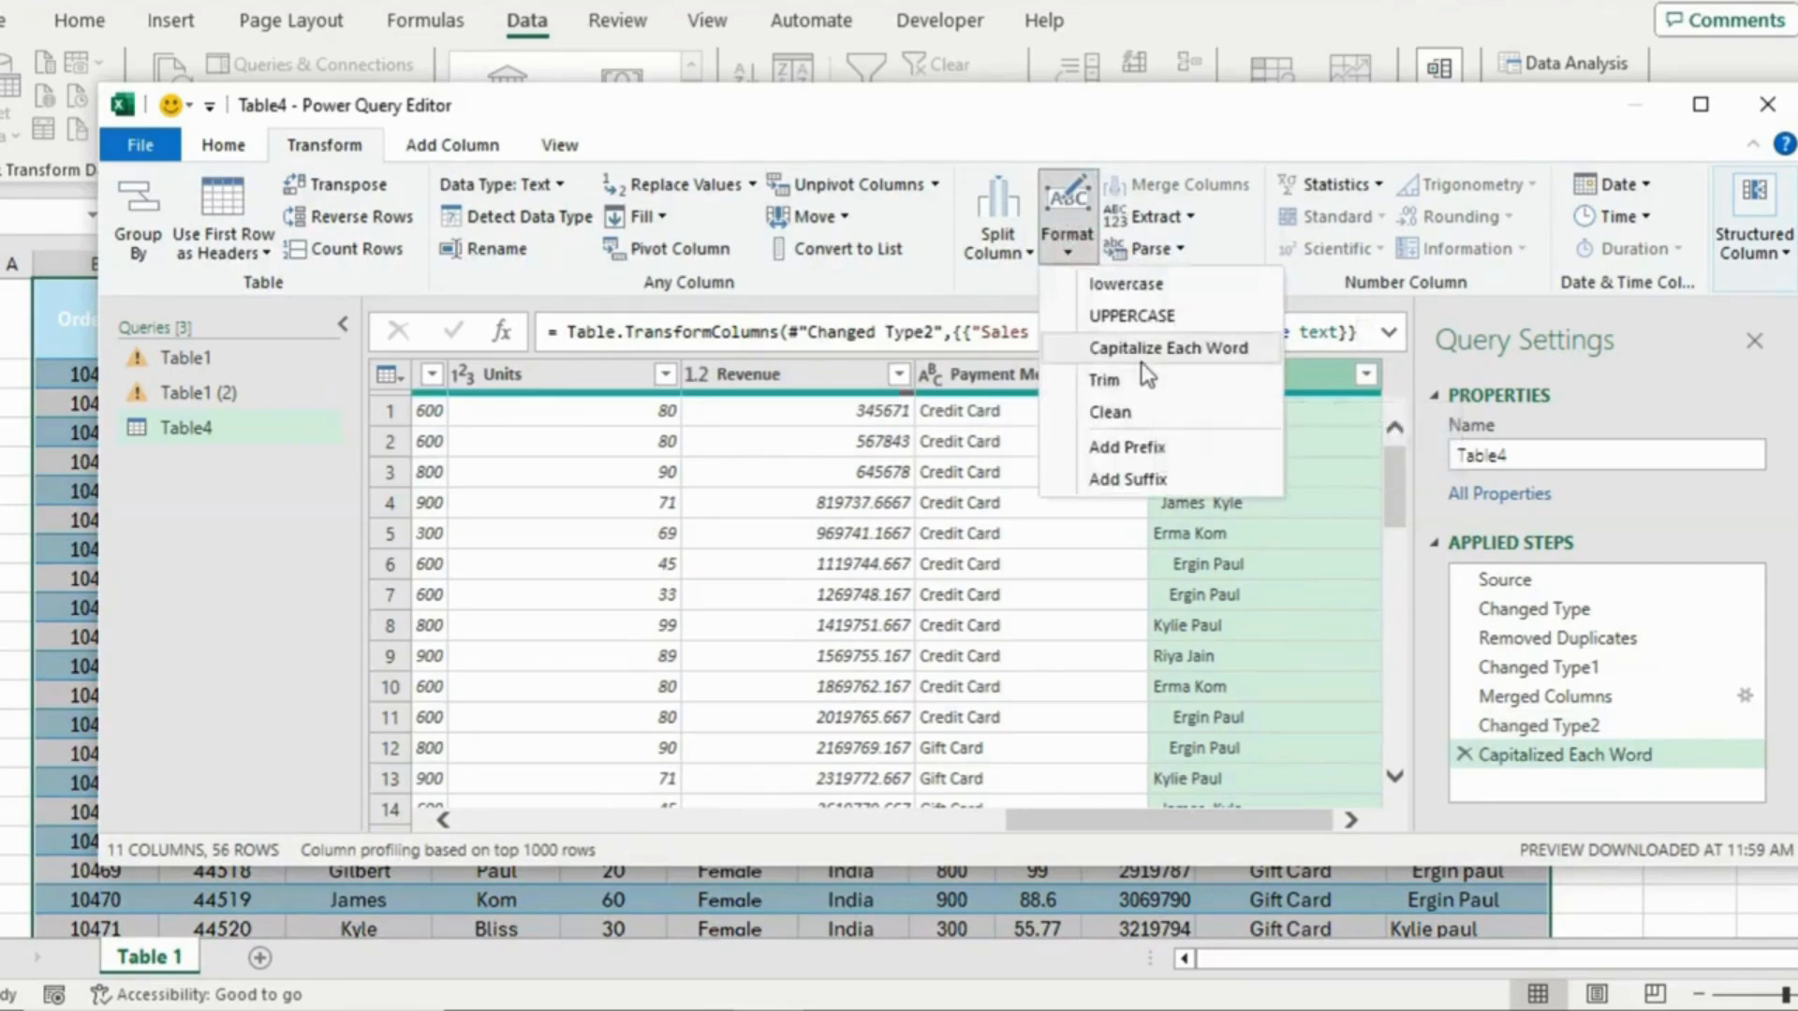
{"action": "left_click", "coordinate": [1114, 382]}
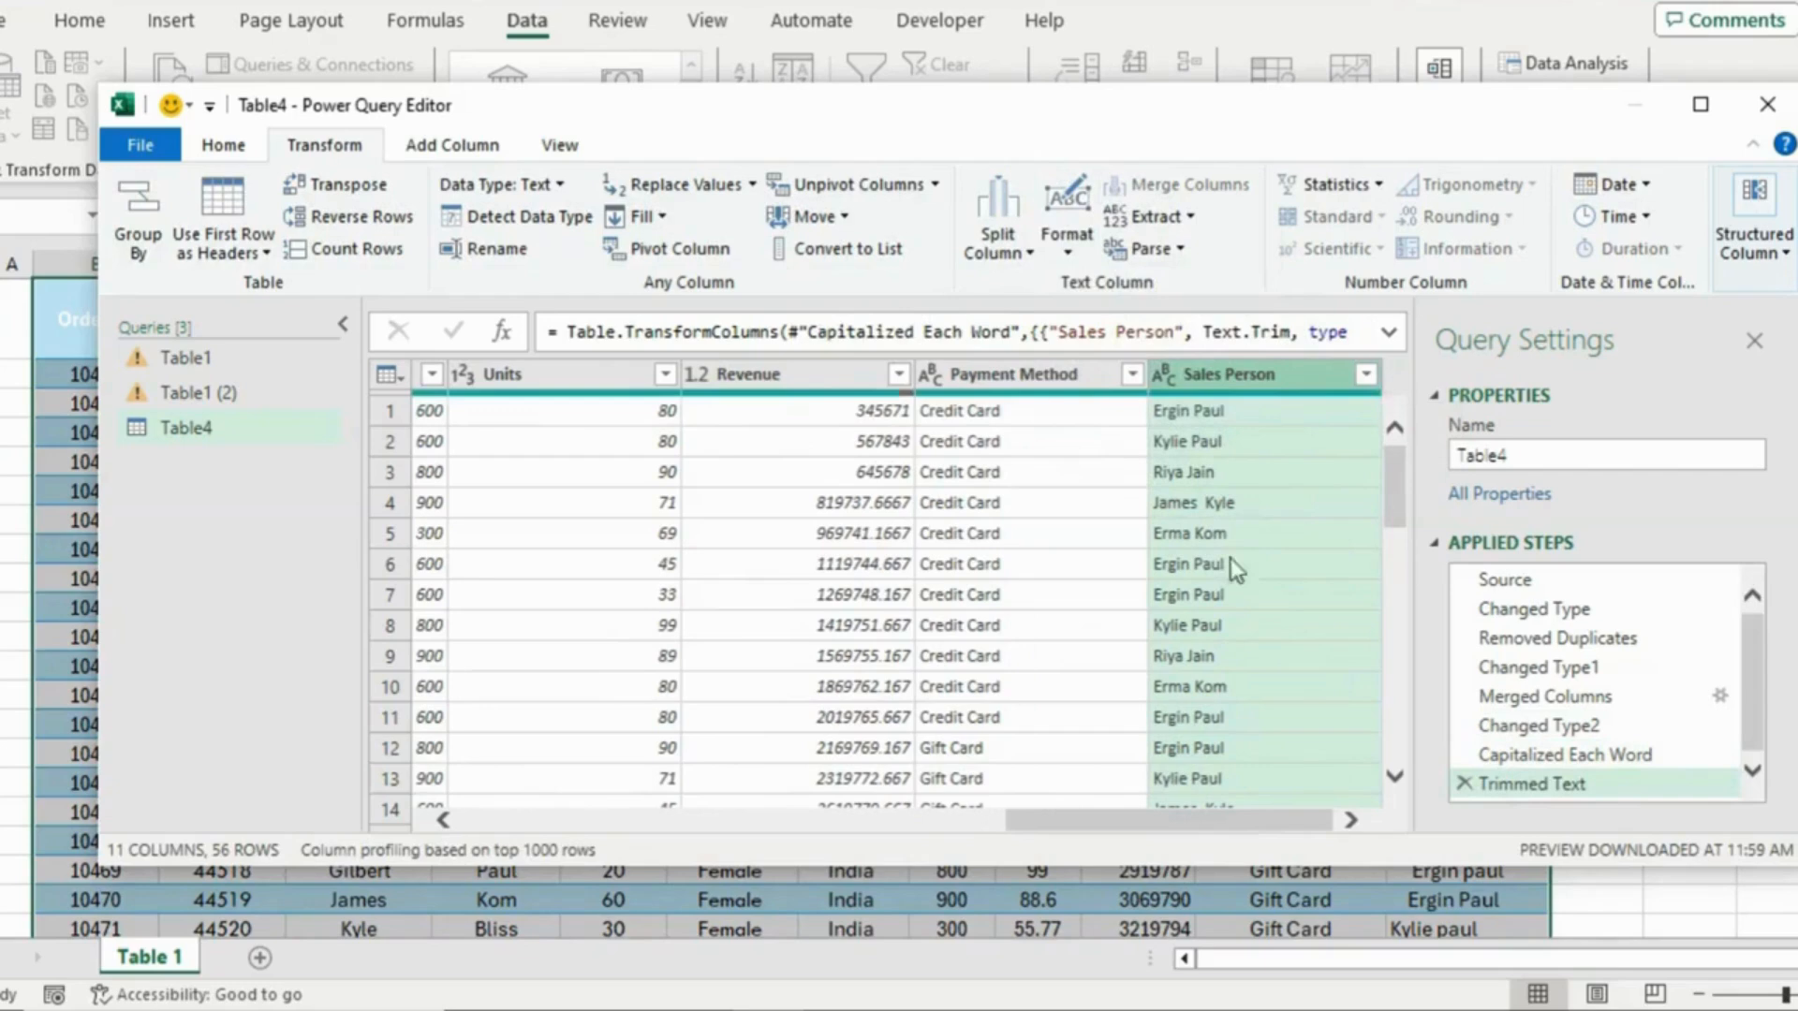
{"action": "left_click", "coordinate": [1217, 501]}
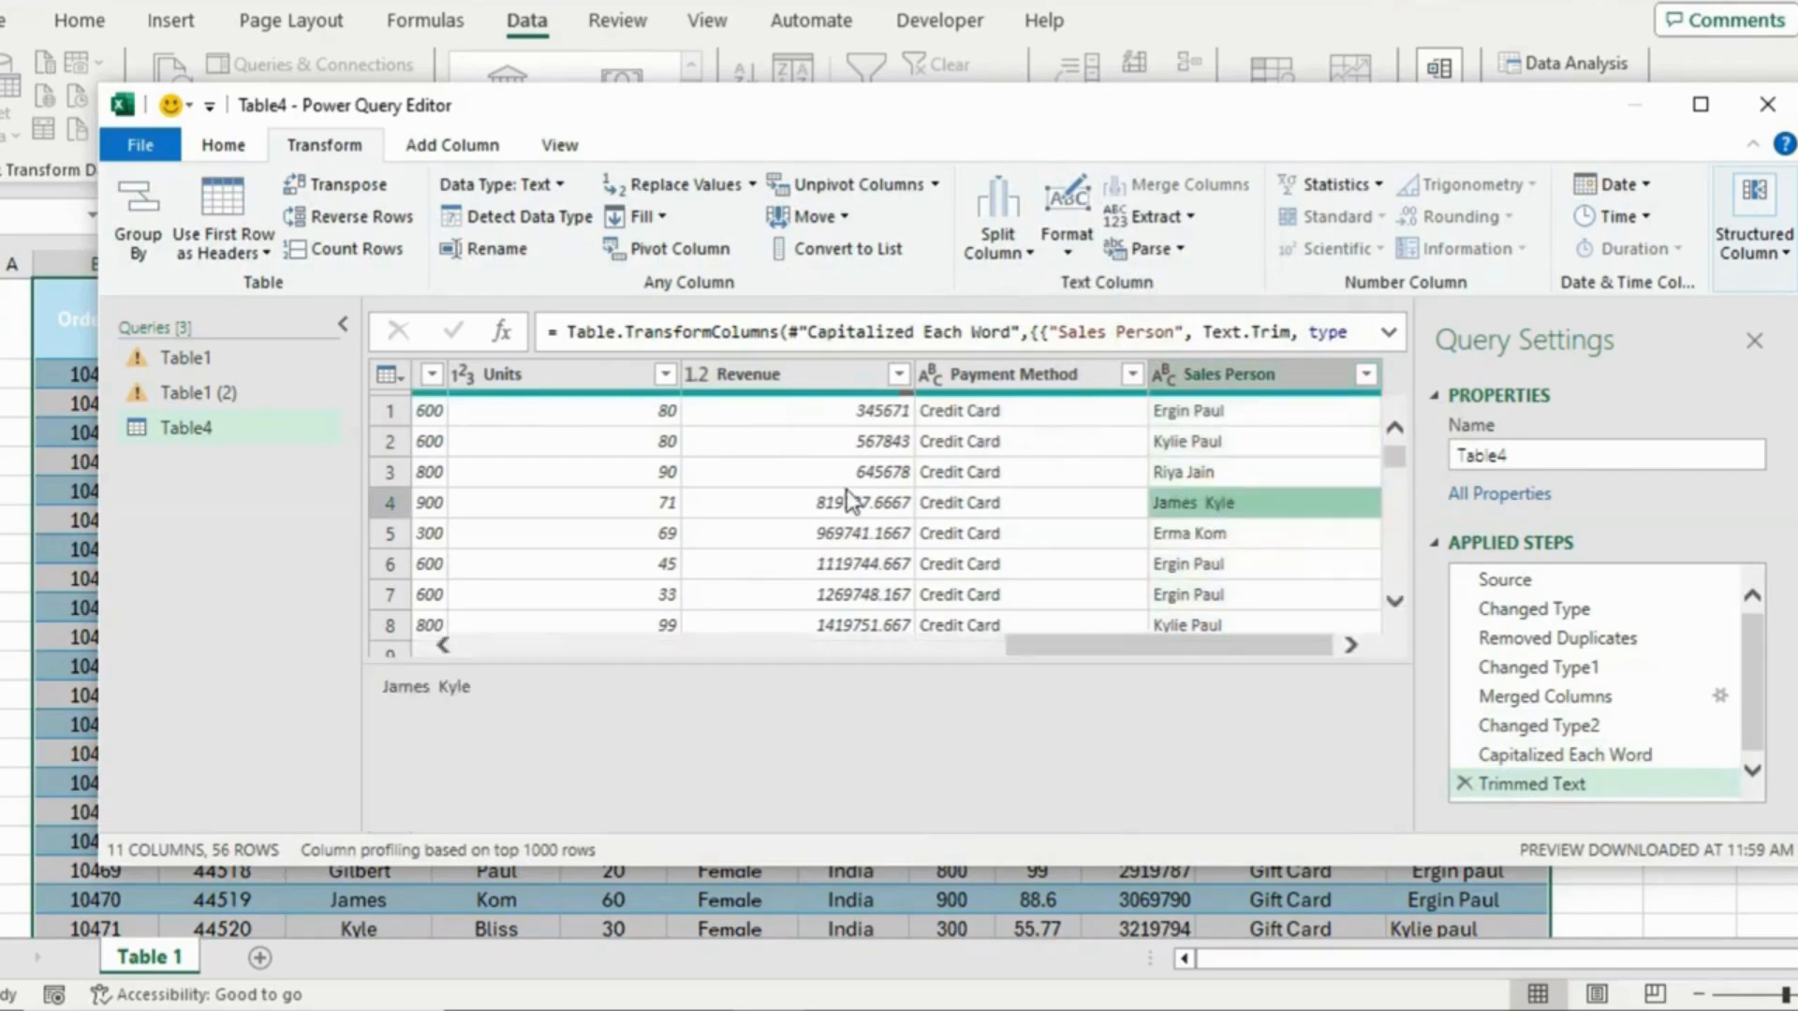
Close the query editor and load the cleaned Table4 query into a new worksheet
{"action": "left_click_drag", "start_coordinate": [1021, 644], "coordinate": [716, 646]}
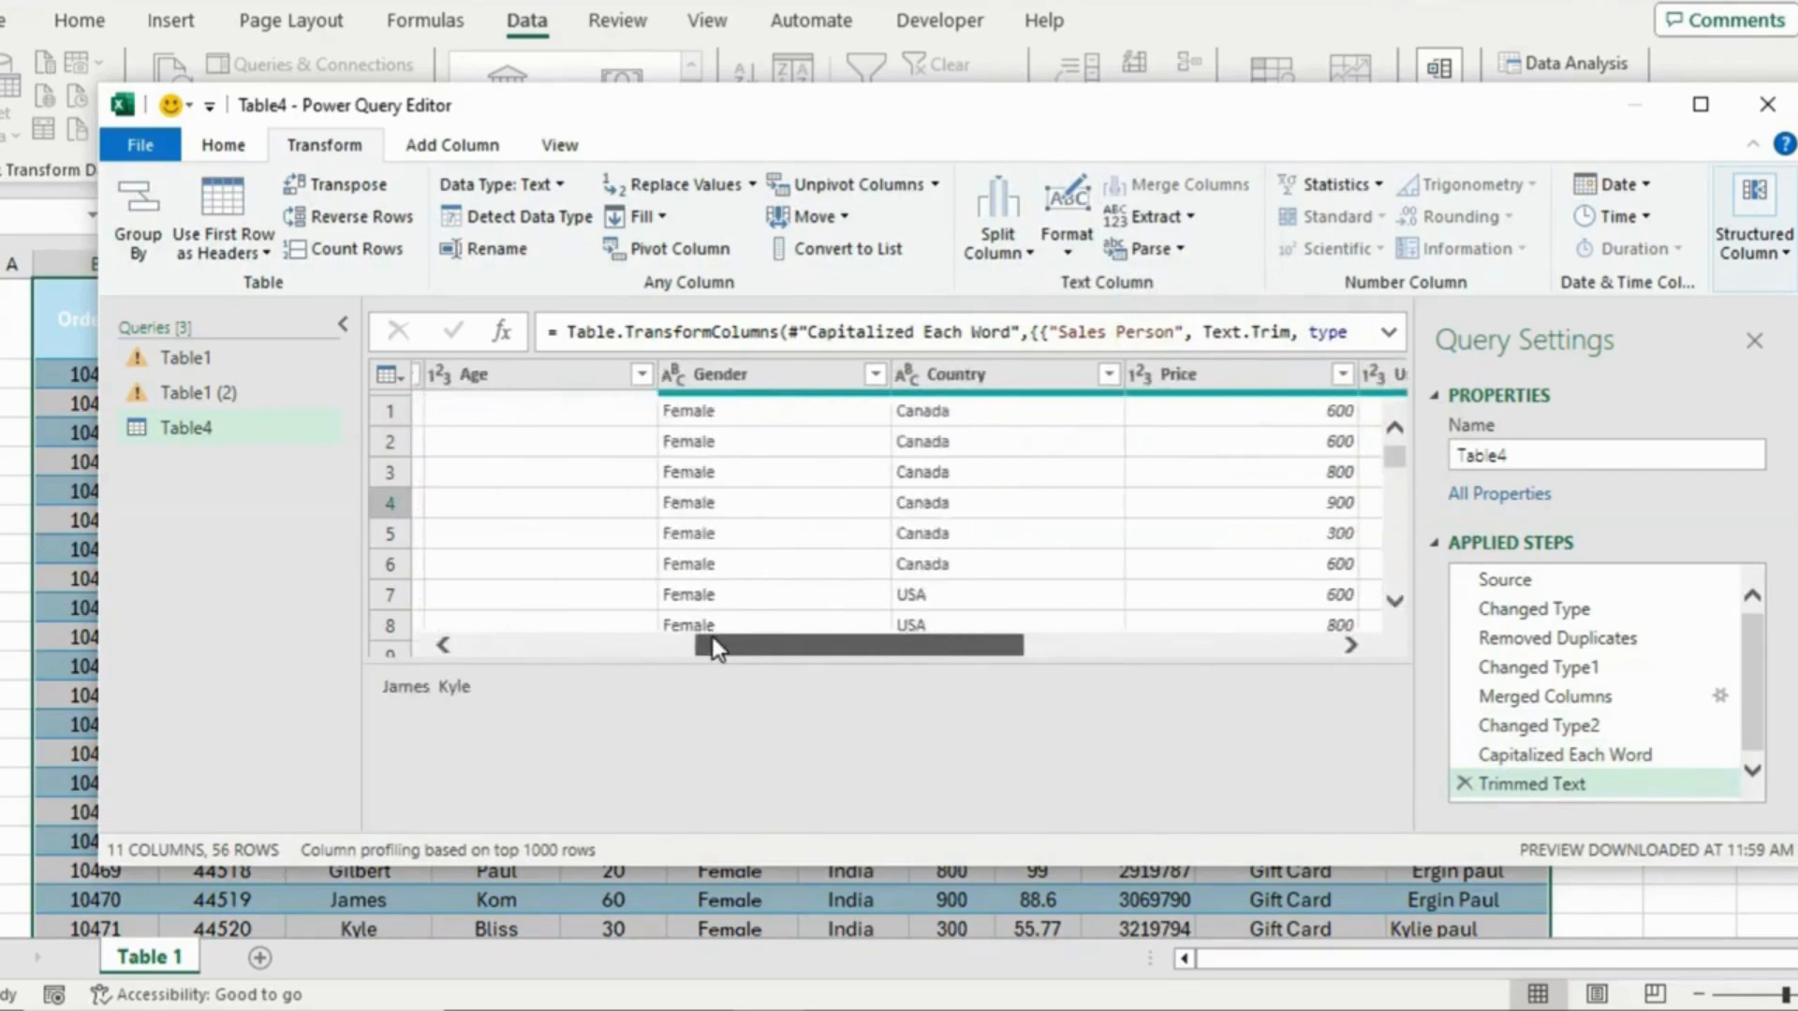
{"action": "left_click", "coordinate": [241, 146]}
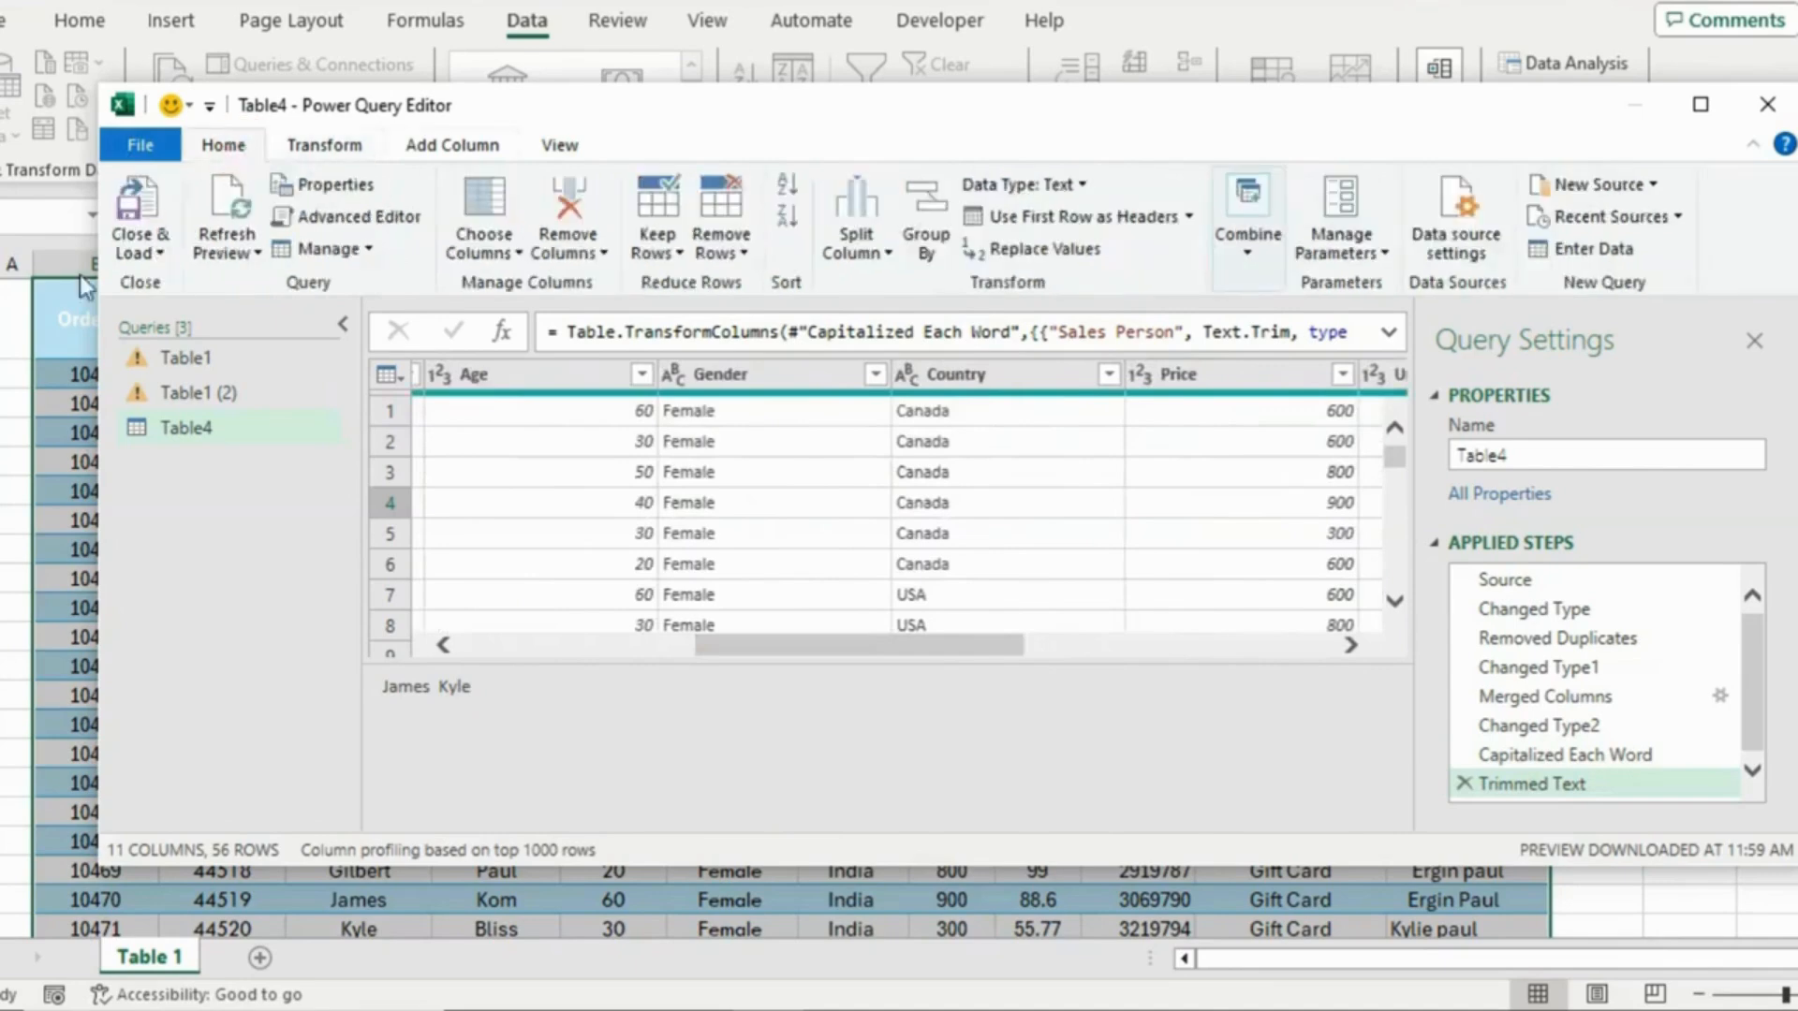
{"action": "left_click", "coordinate": [155, 223]}
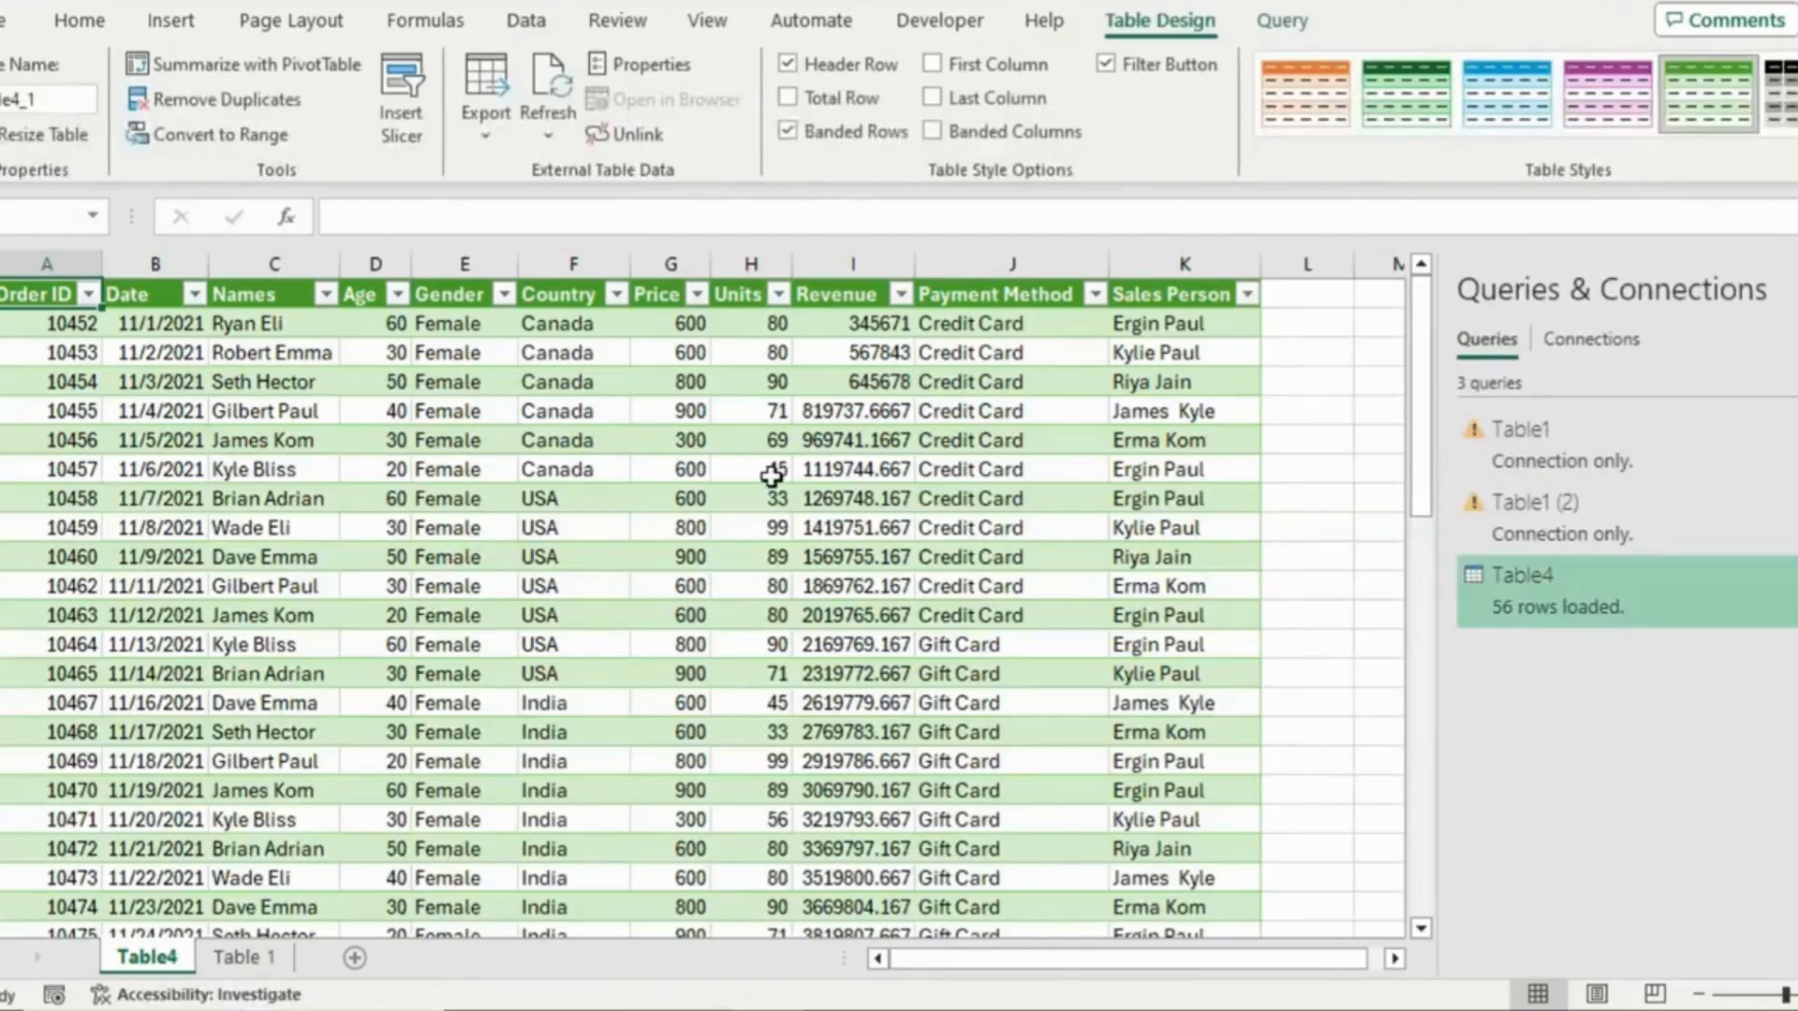
{"action": "left_click", "coordinate": [772, 588]}
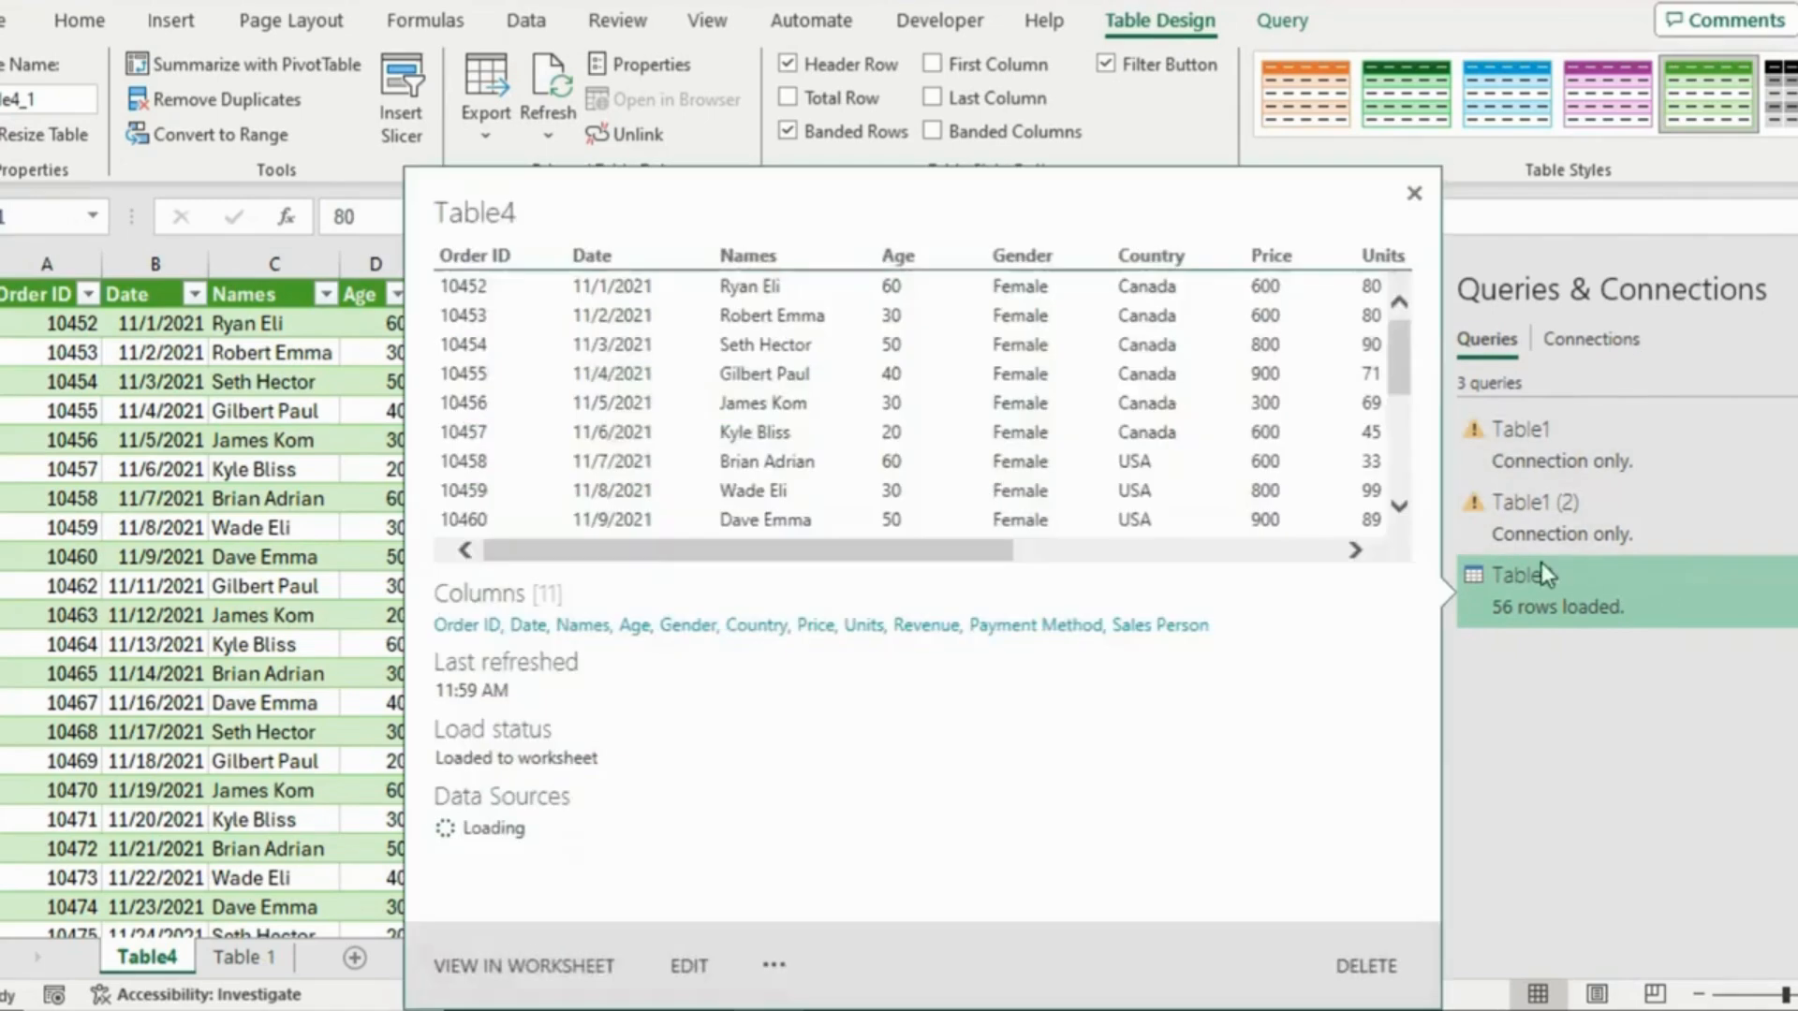
Look at the actions available for the loaded Table4 query, including Edit, and dismiss them
{"action": "right_click", "coordinate": [1567, 573]}
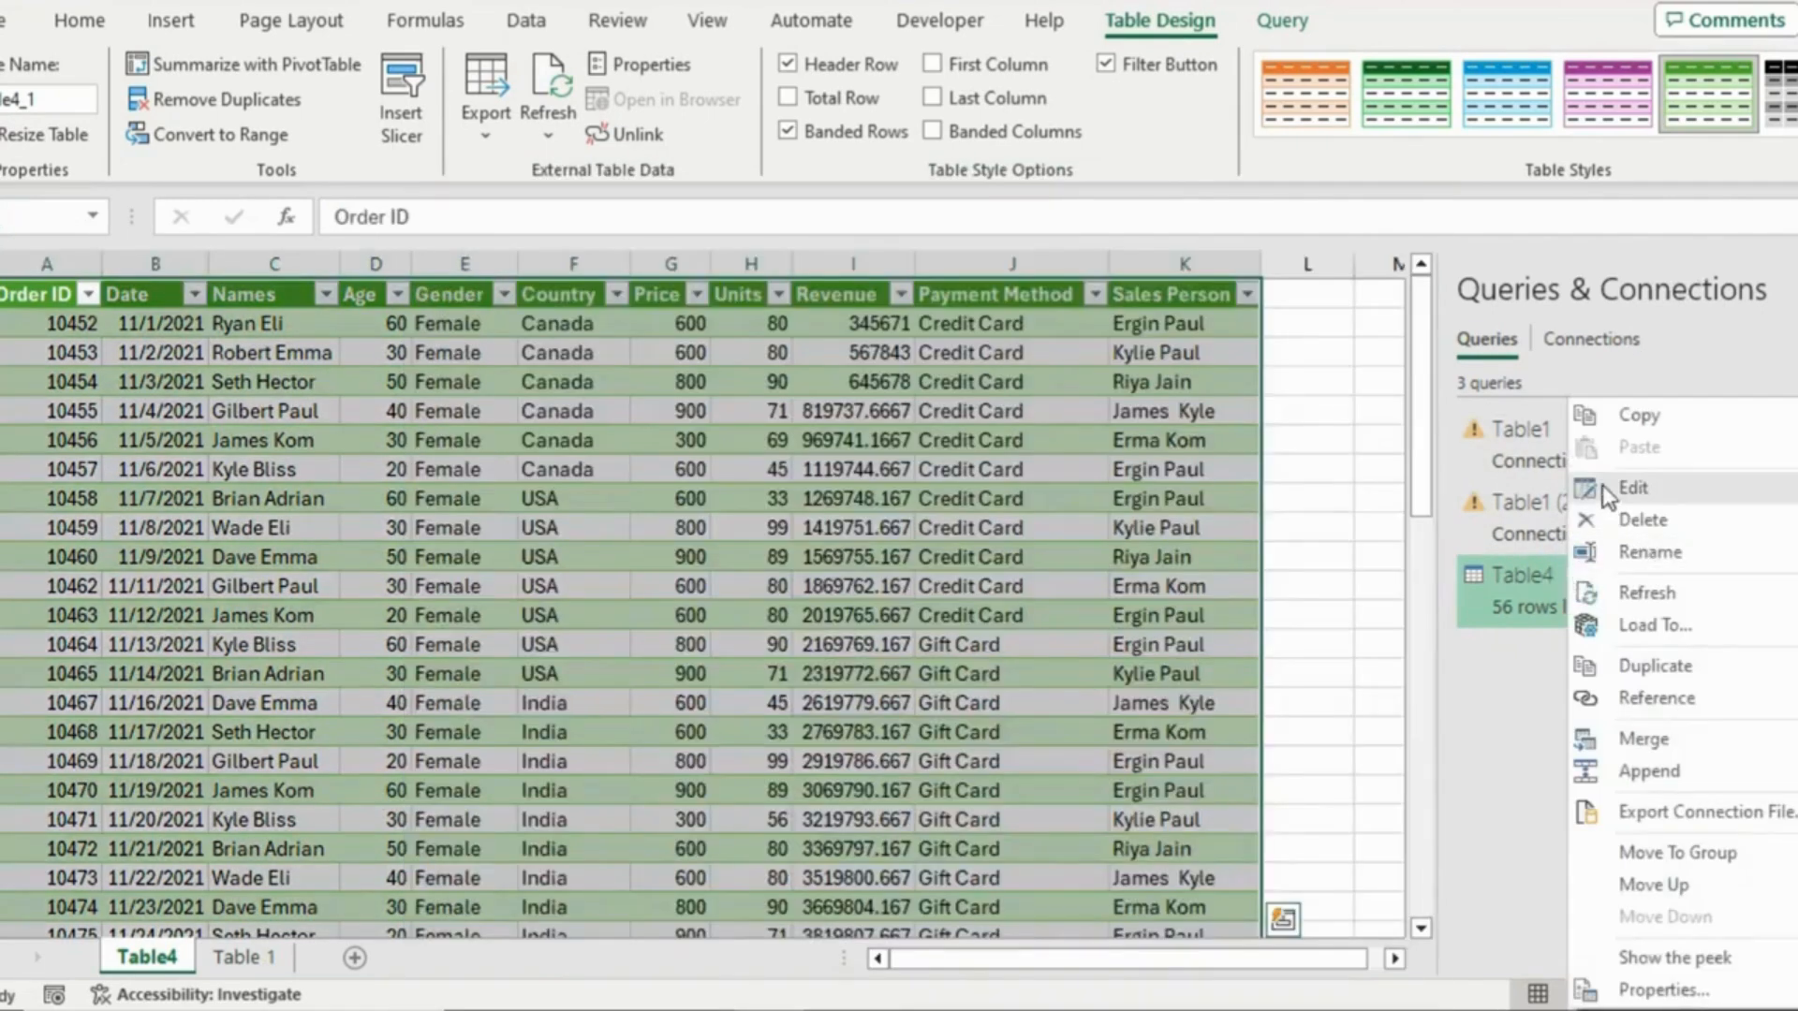
{"action": "left_click", "coordinate": [1631, 487]}
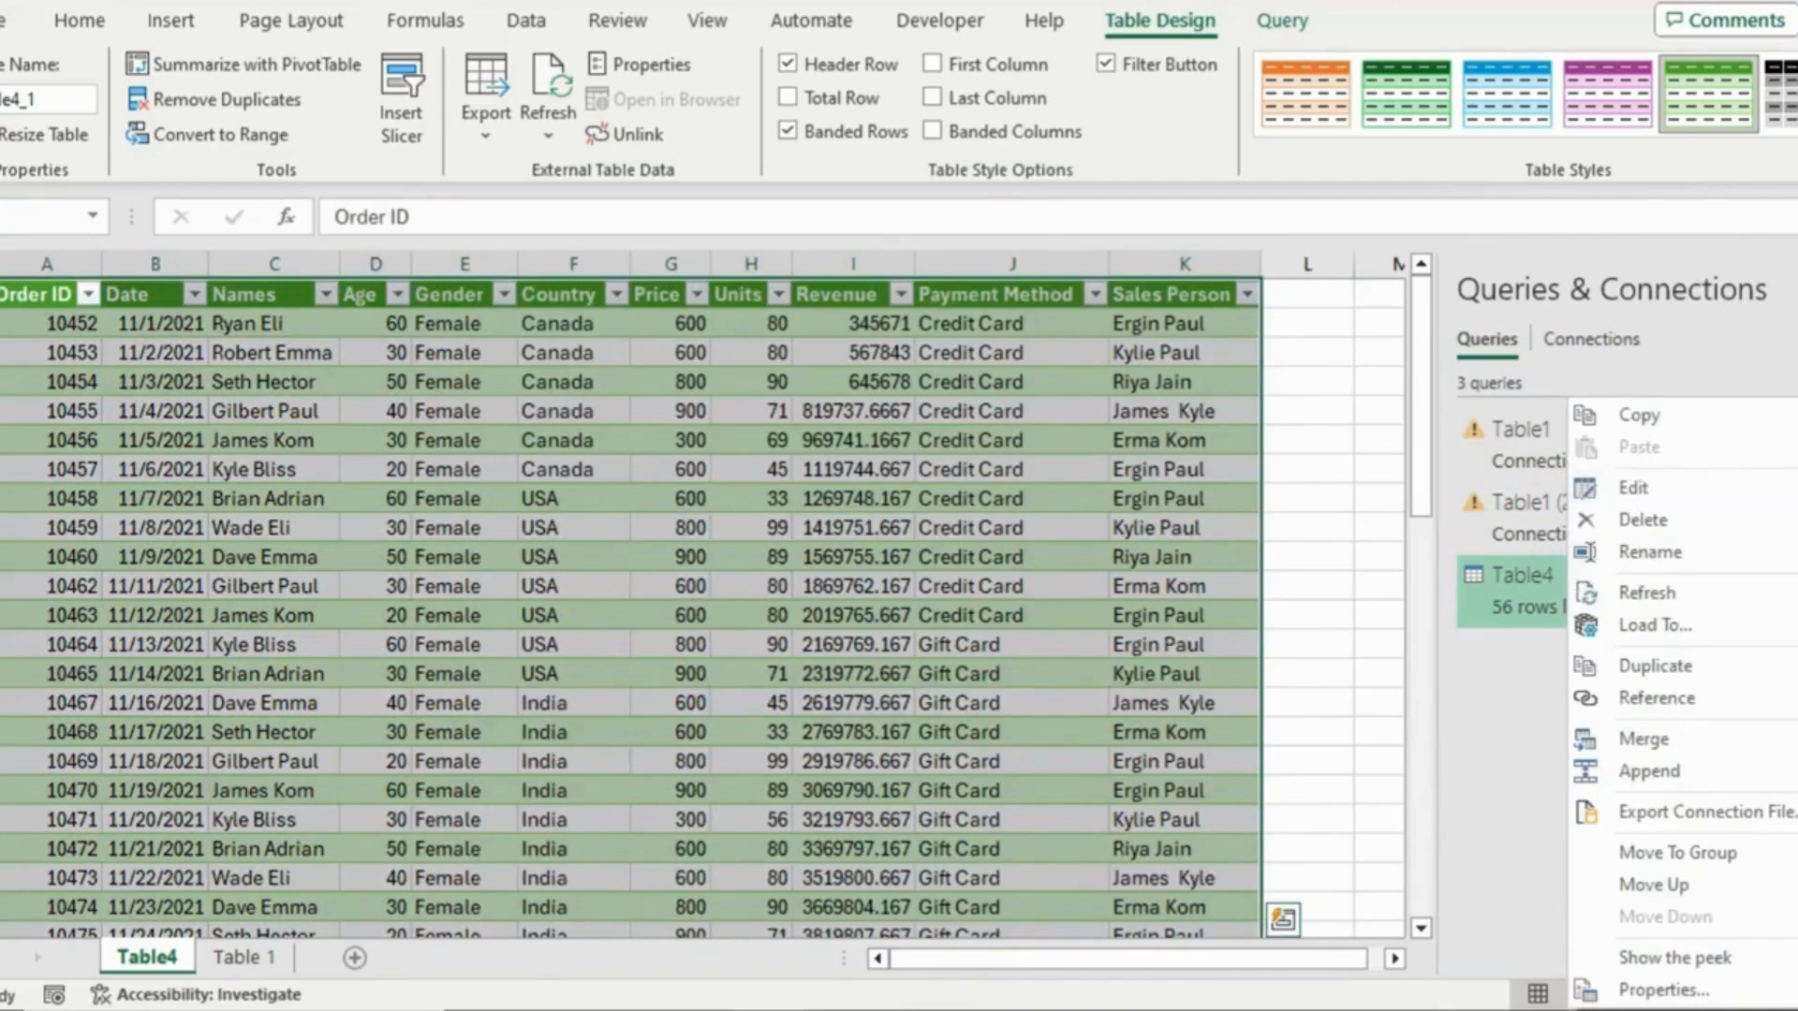
{"action": "left_click", "coordinate": [1063, 703]}
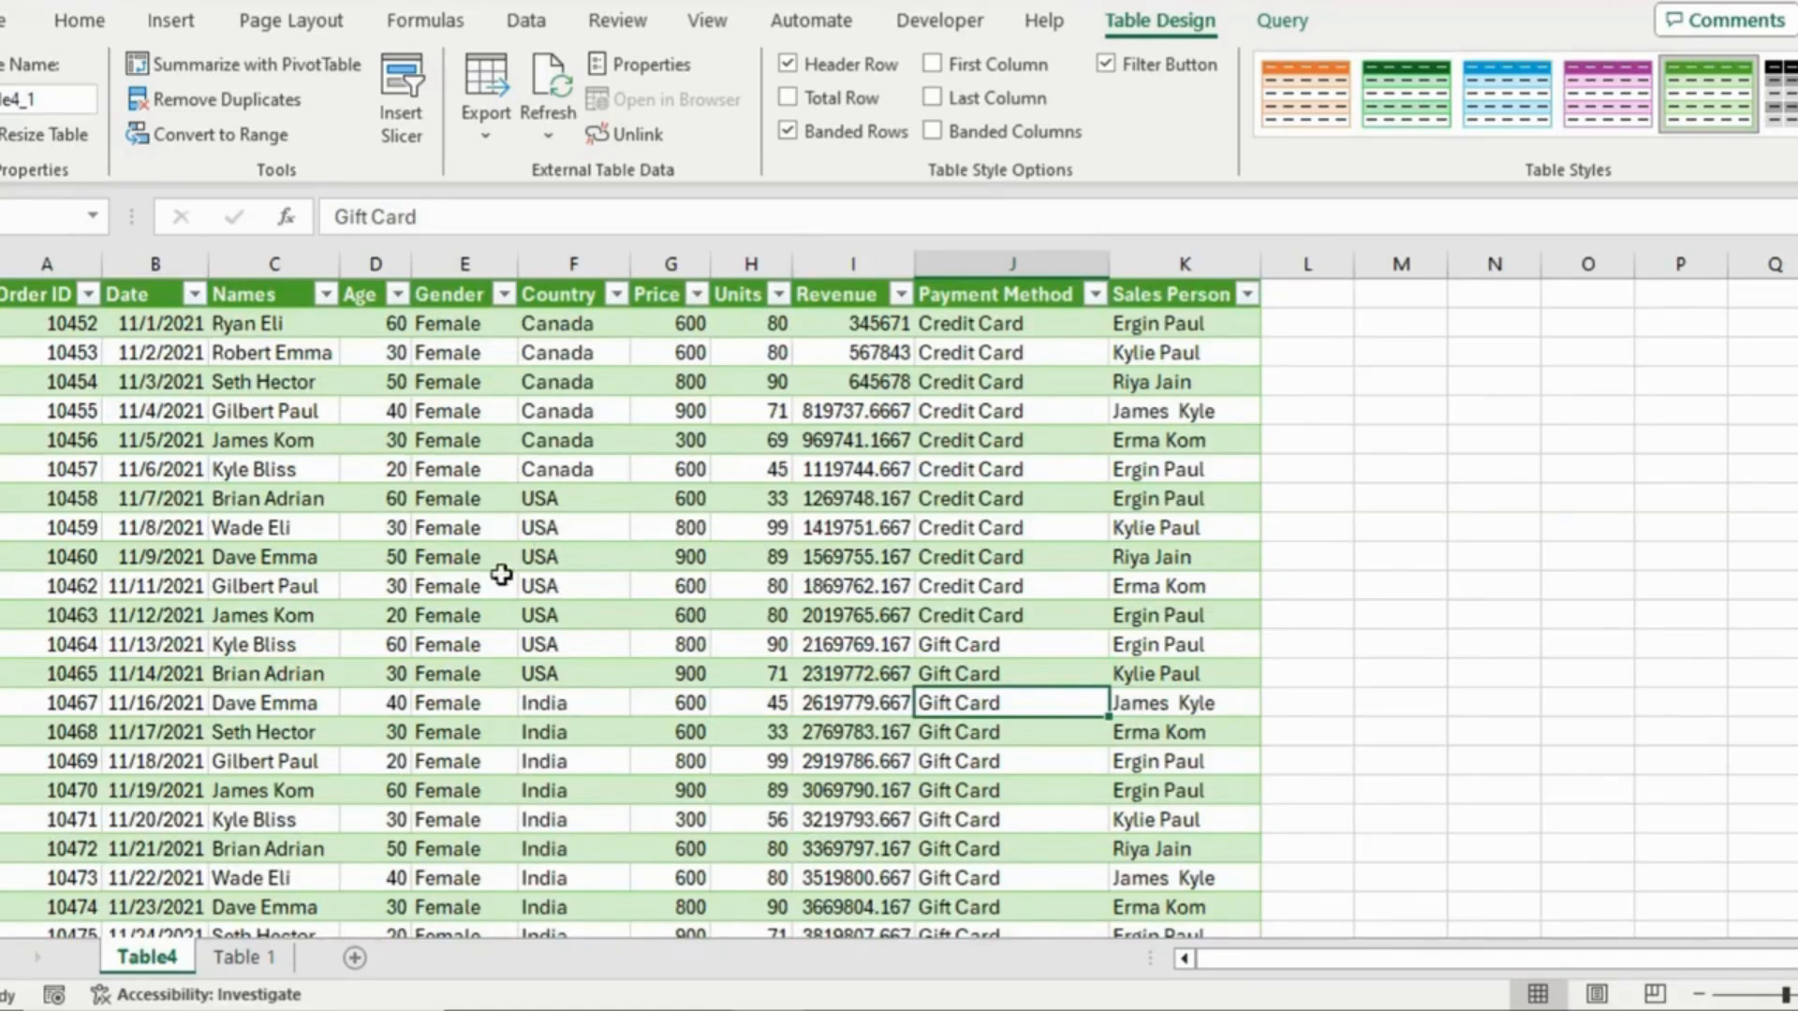
Review the loaded table and its Revenue column down to the last rows
{"action": "left_click", "coordinate": [536, 473]}
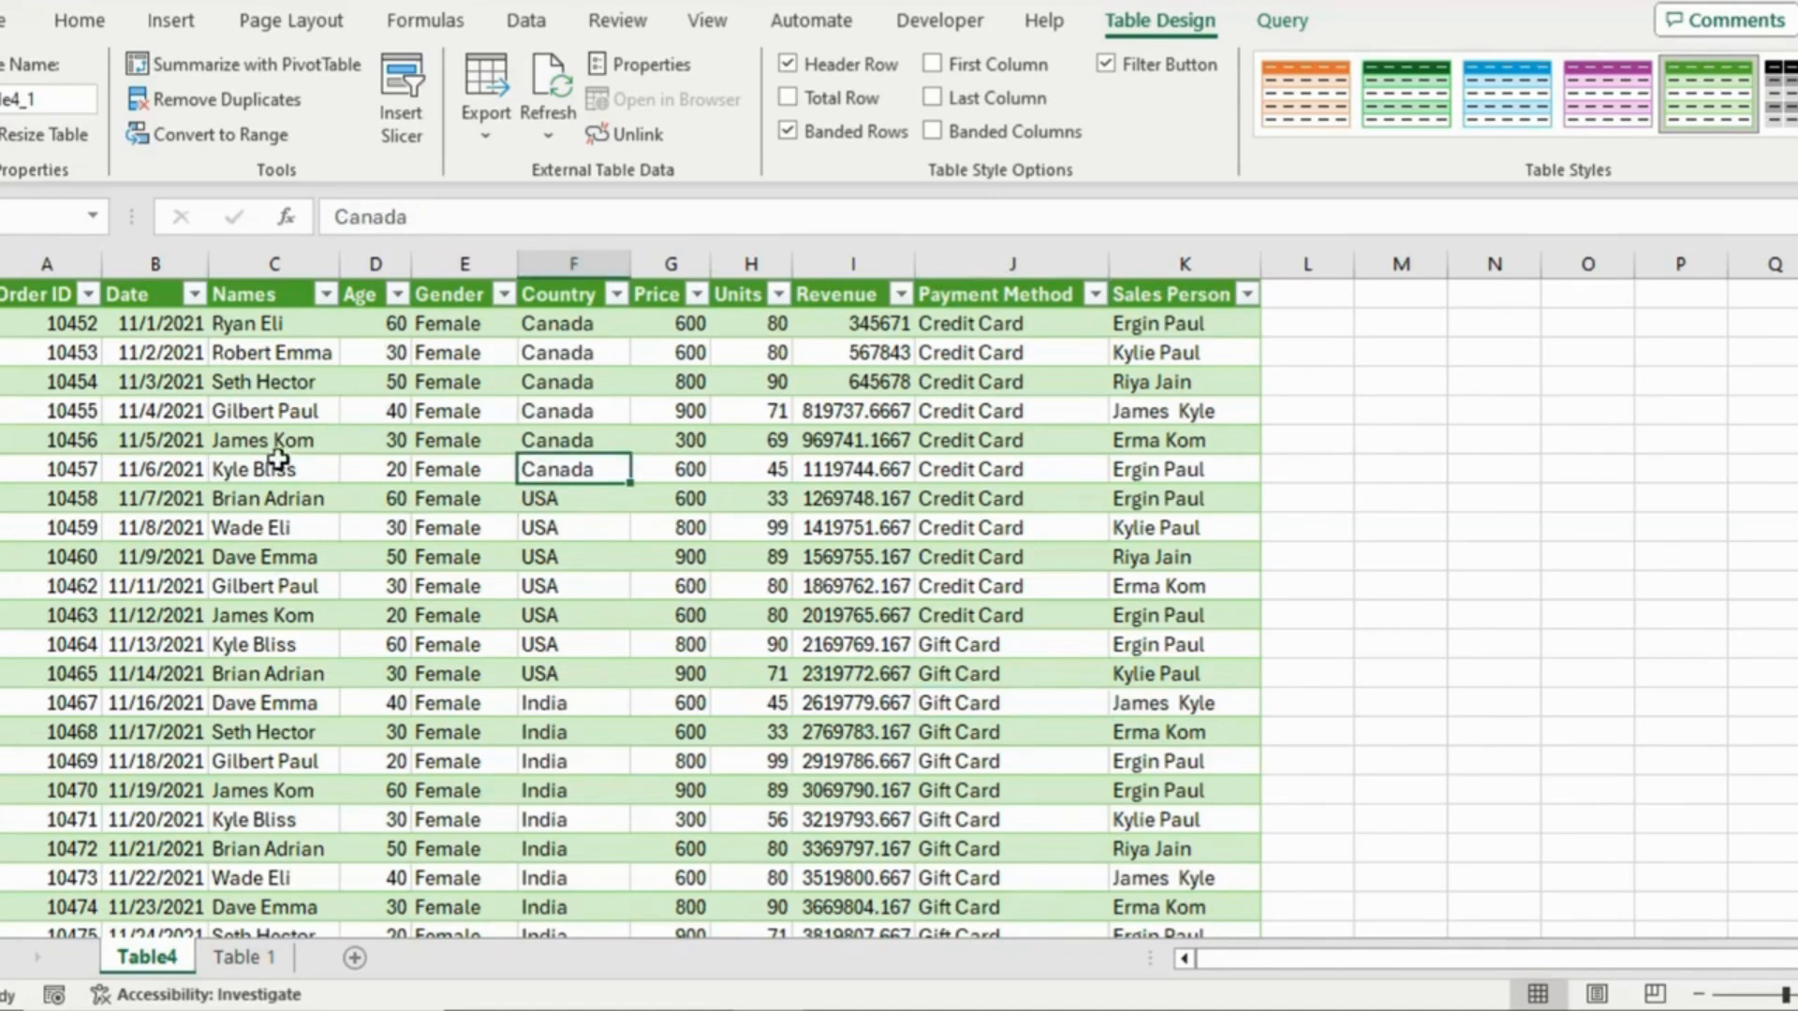
{"action": "left_click", "coordinate": [847, 264]}
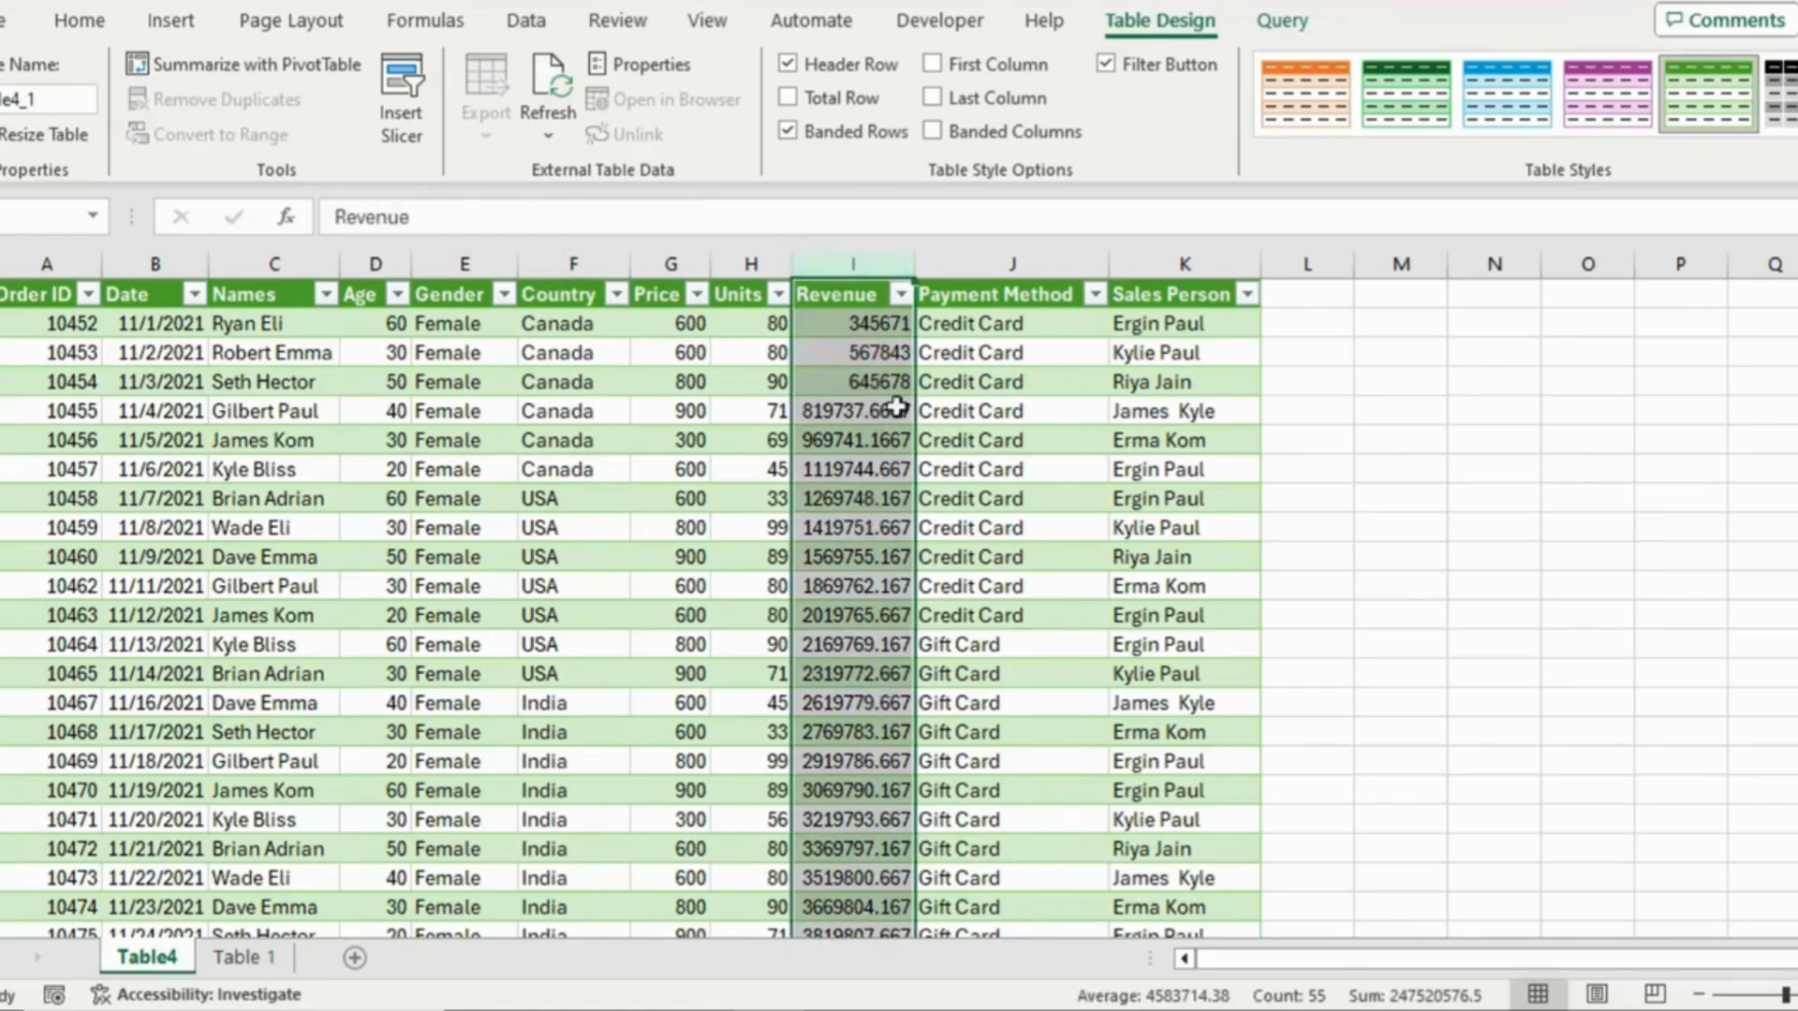
{"action": "scroll", "coordinate": [880, 481], "scroll_direction": "down", "scroll_amount": 11}
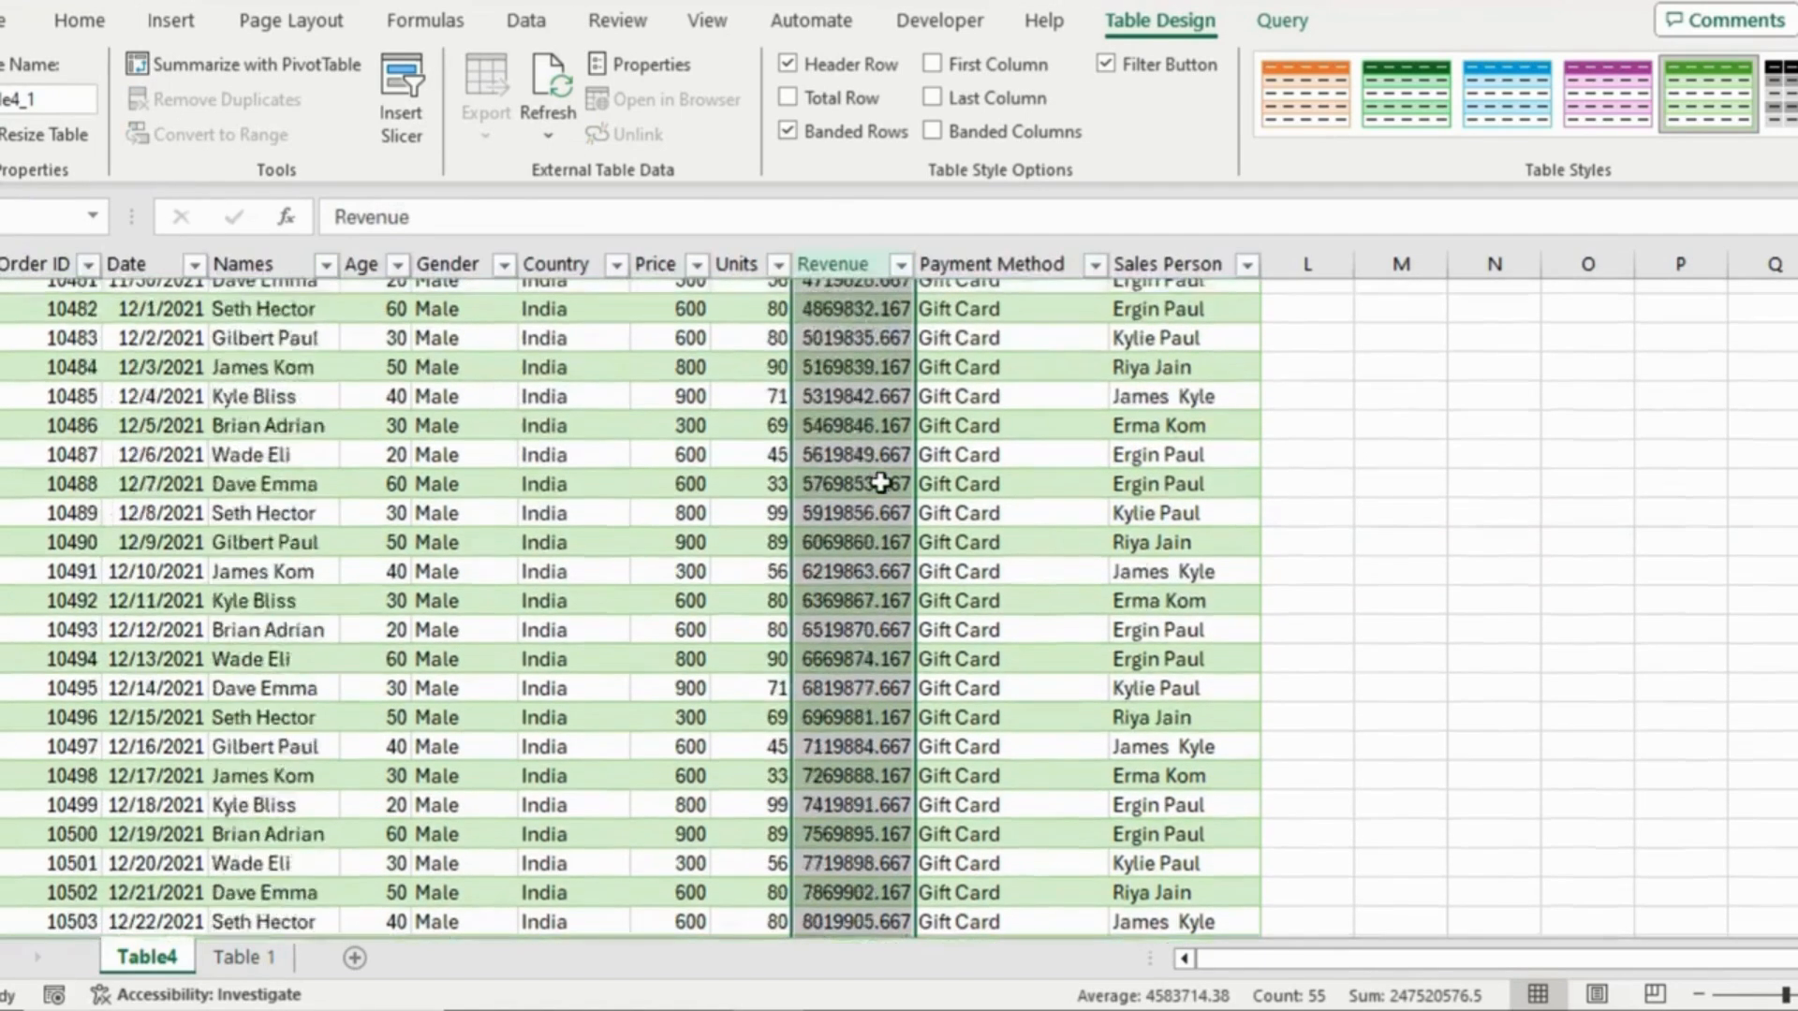
{"action": "scroll", "coordinate": [880, 481], "scroll_direction": "up", "scroll_amount": 12}
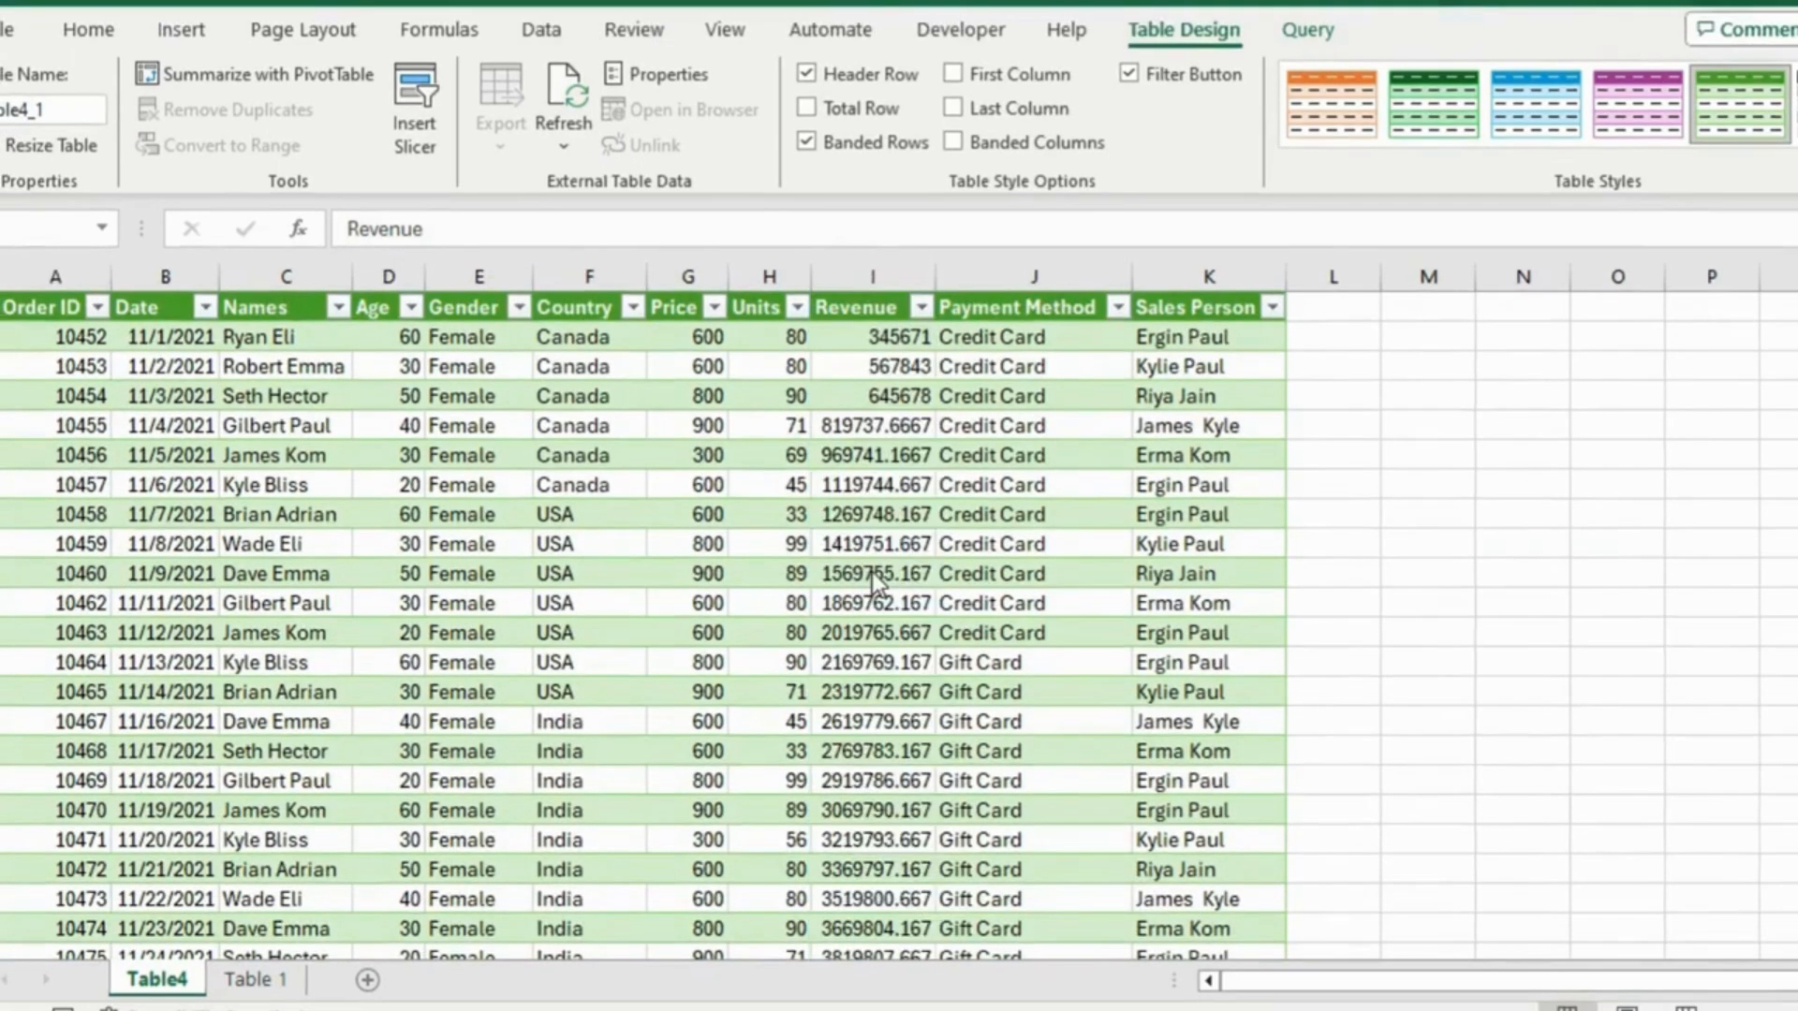
Select the Revenue column and check in the Excel options that the Analysis ToolPak add-in is enabled
{"action": "left_click", "coordinate": [870, 276]}
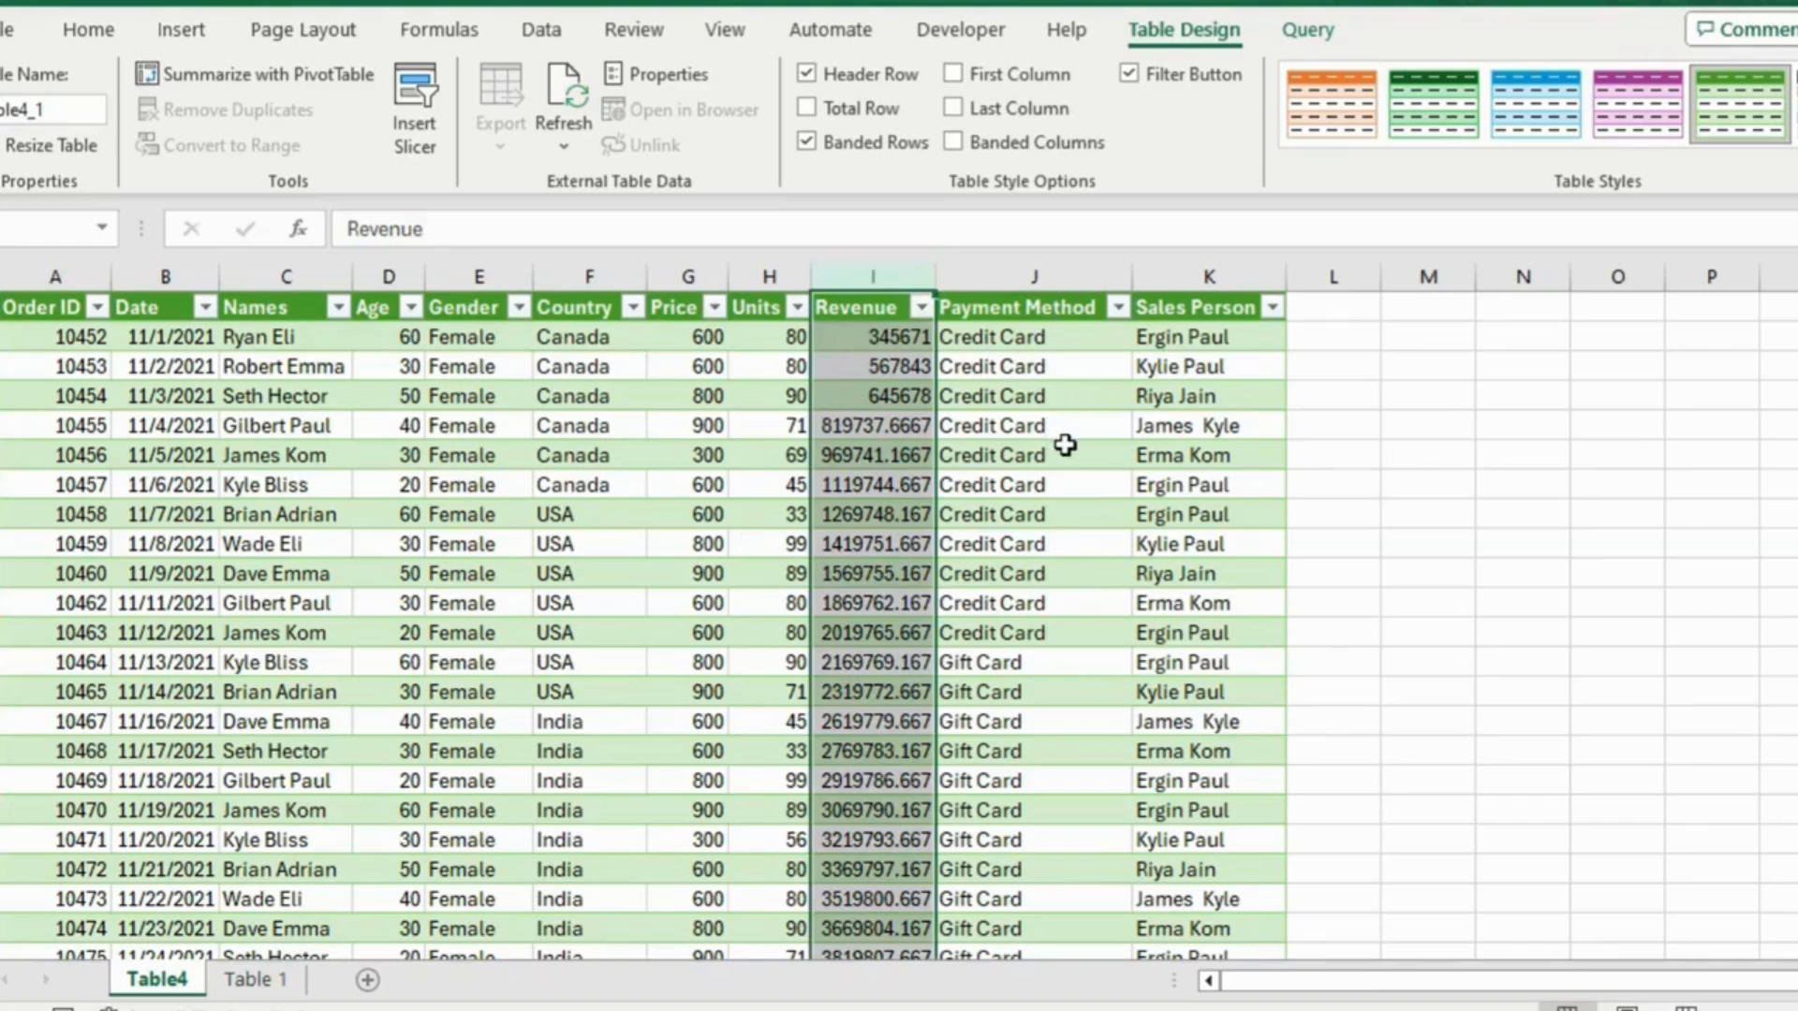
{"action": "left_click", "coordinate": [541, 29]}
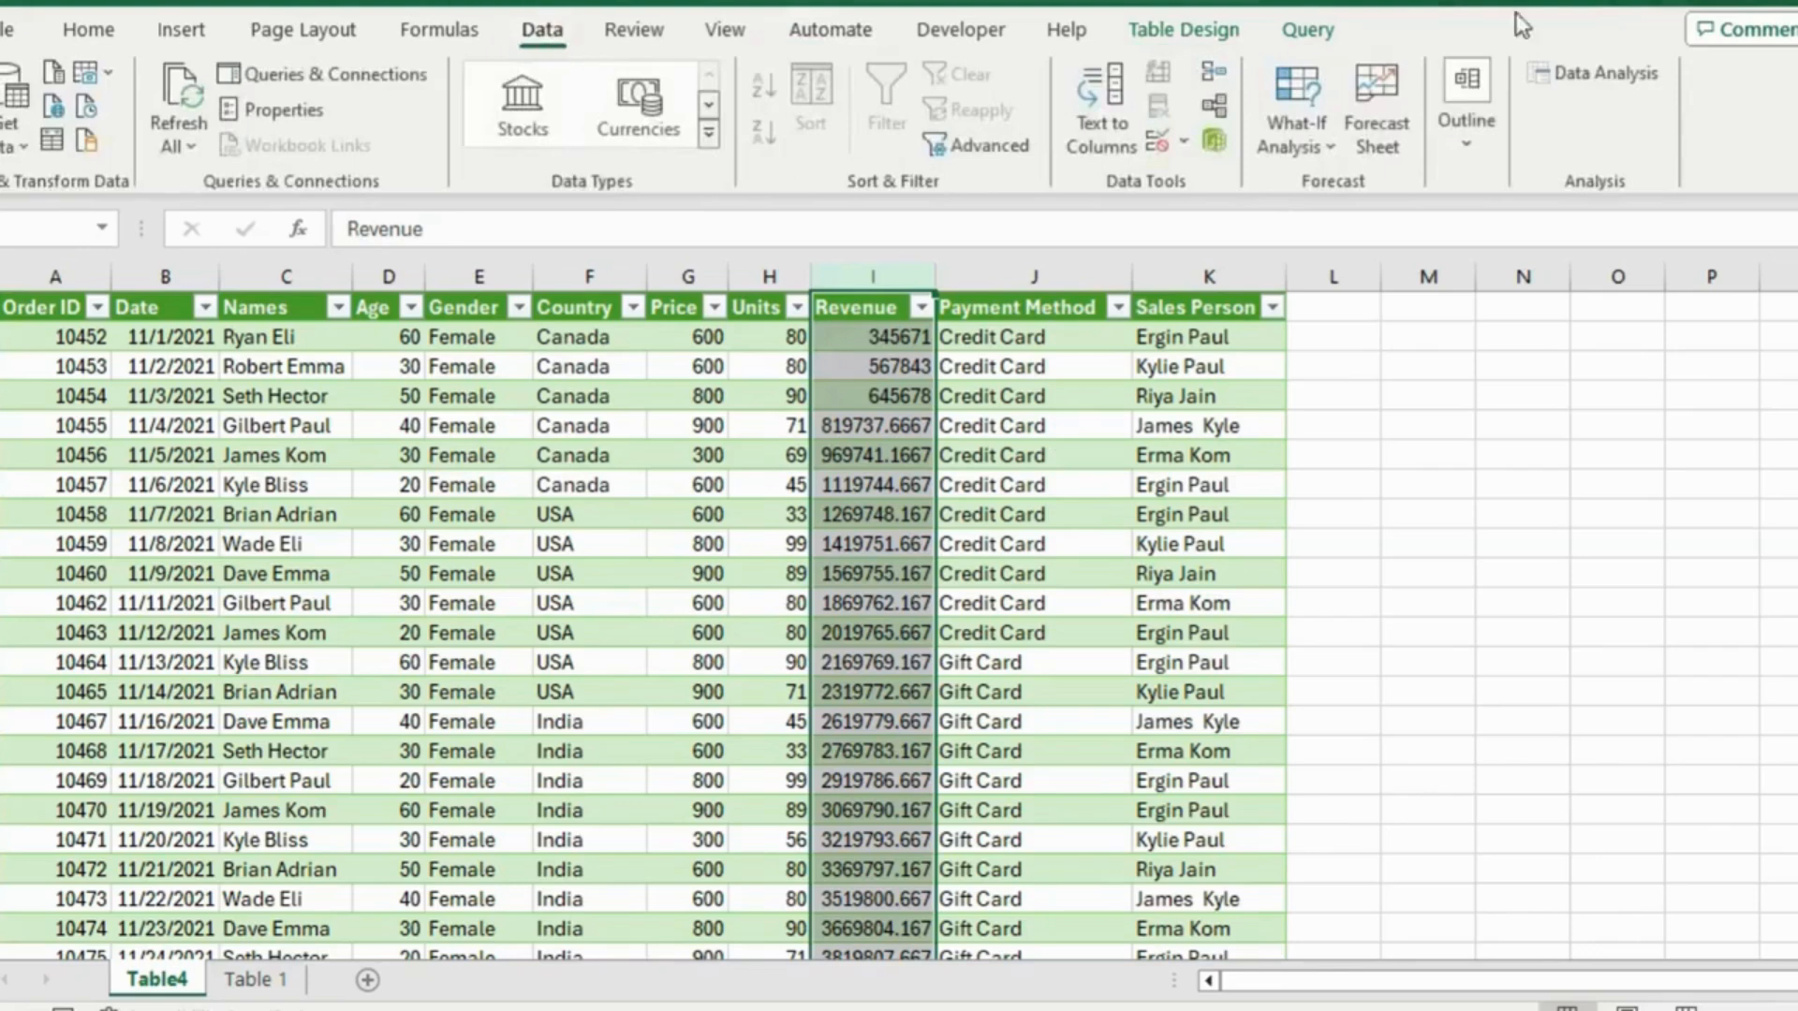
{"action": "left_click", "coordinate": [1599, 71]}
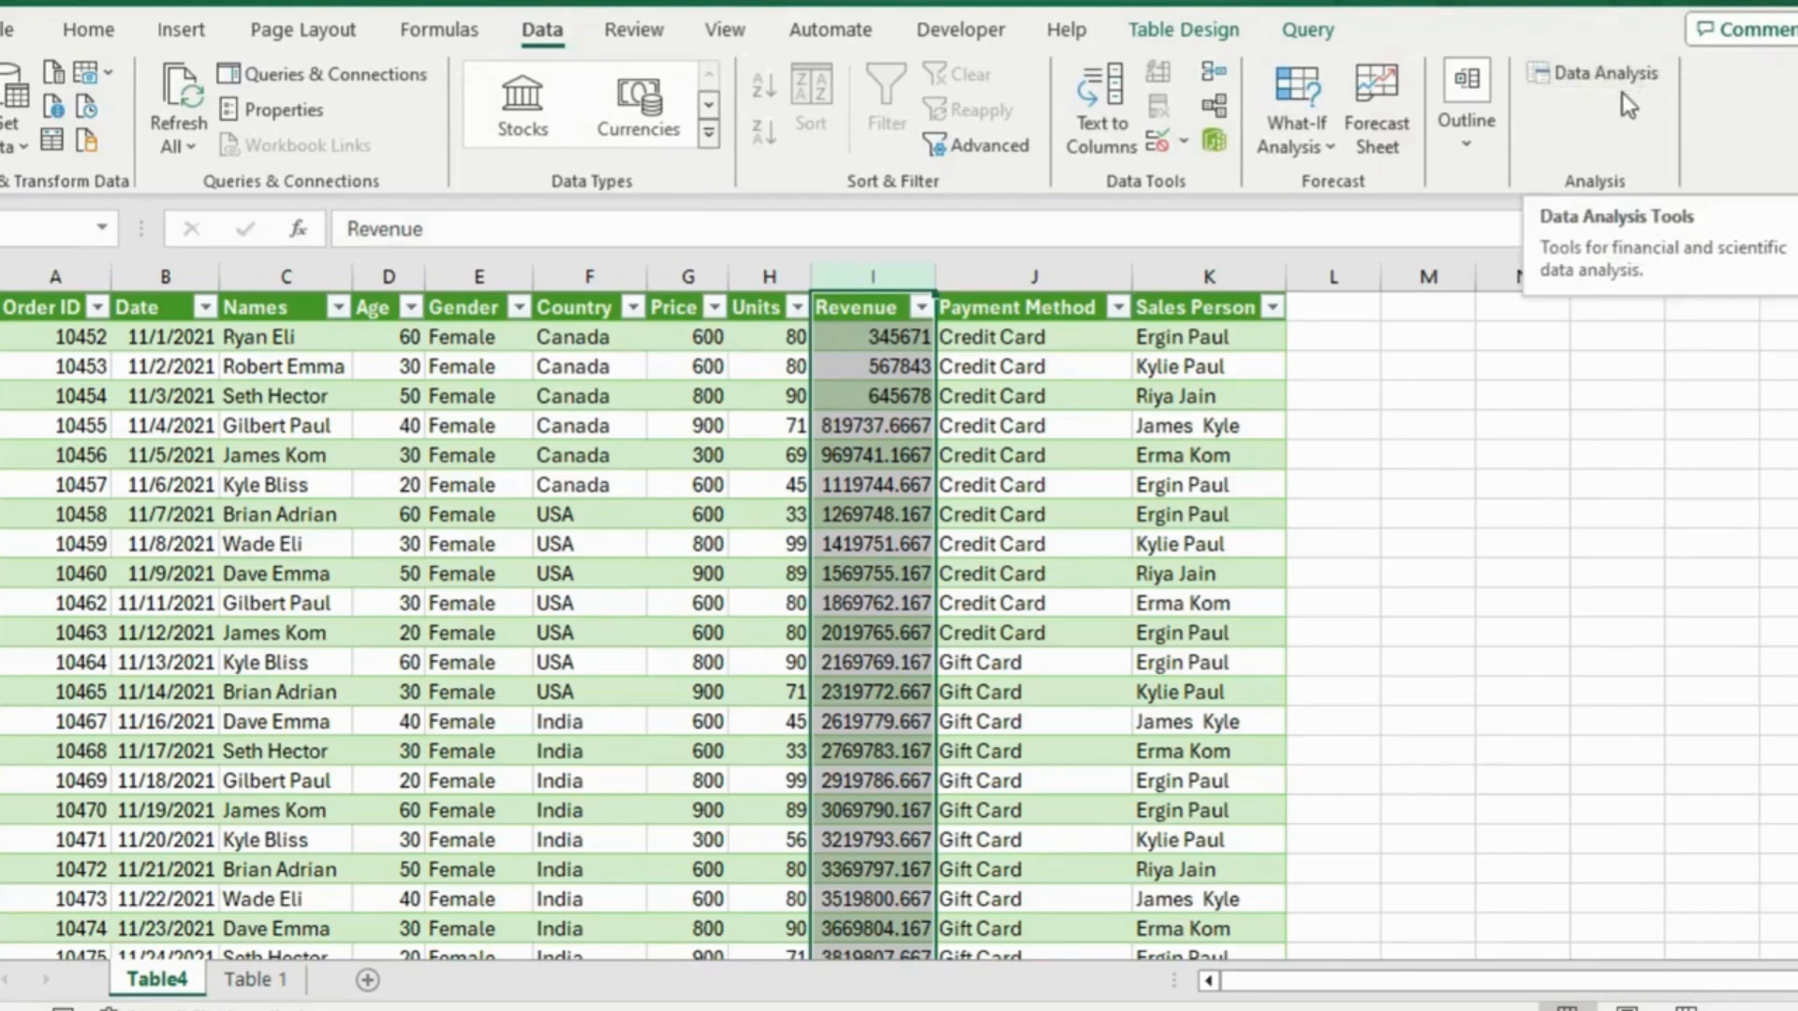
{"action": "right_click", "coordinate": [1598, 110]}
{"action": "left_click", "coordinate": [1672, 179]}
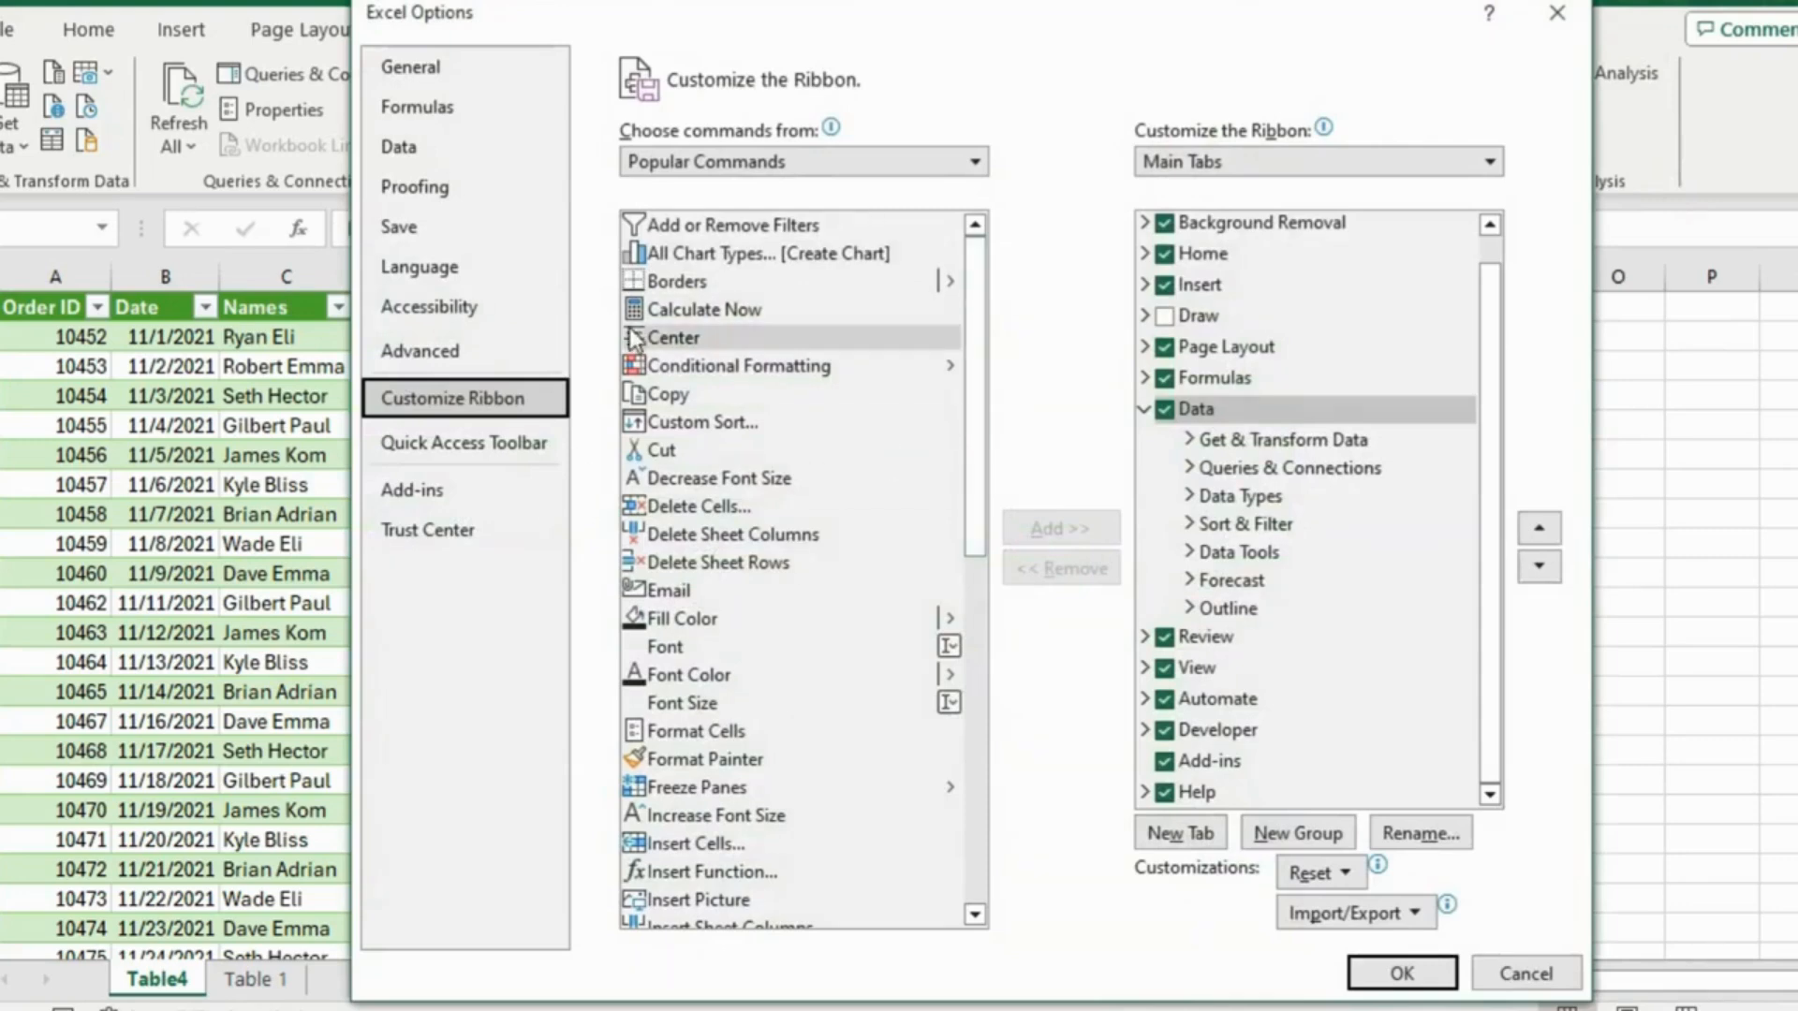
{"action": "left_click", "coordinate": [440, 490]}
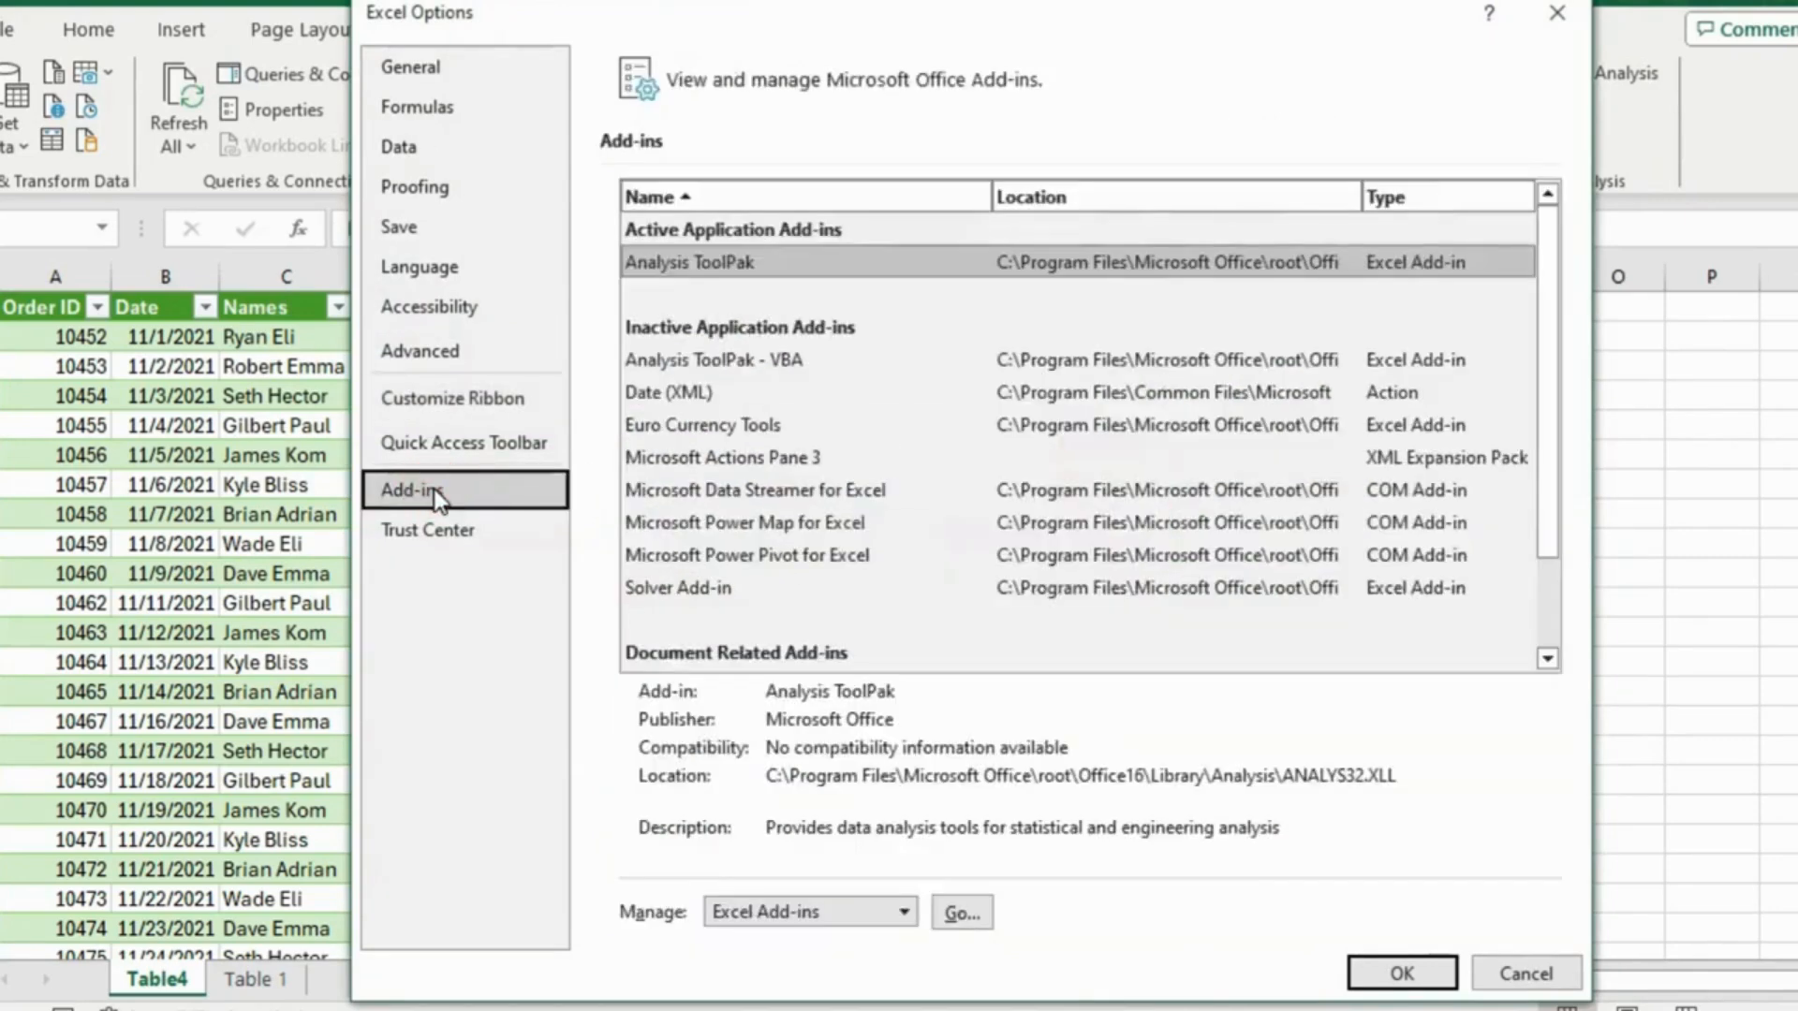
{"action": "left_click", "coordinate": [739, 267]}
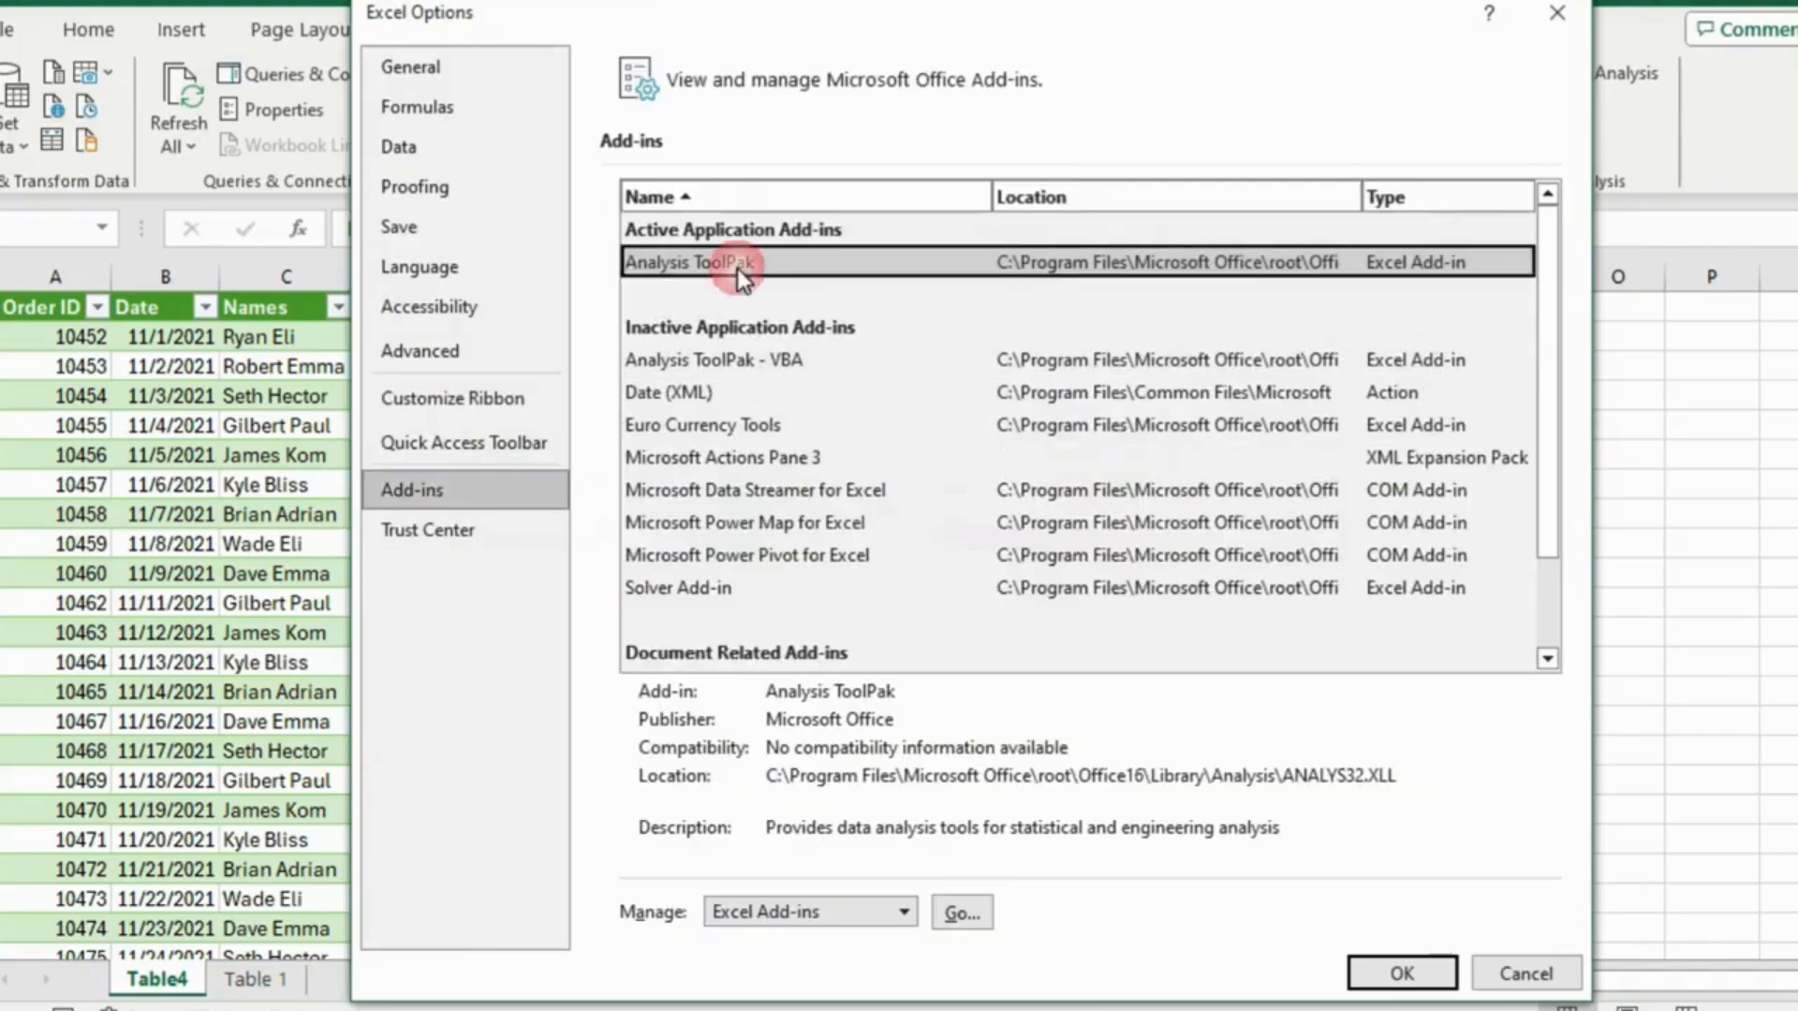
{"action": "left_click", "coordinate": [974, 908]}
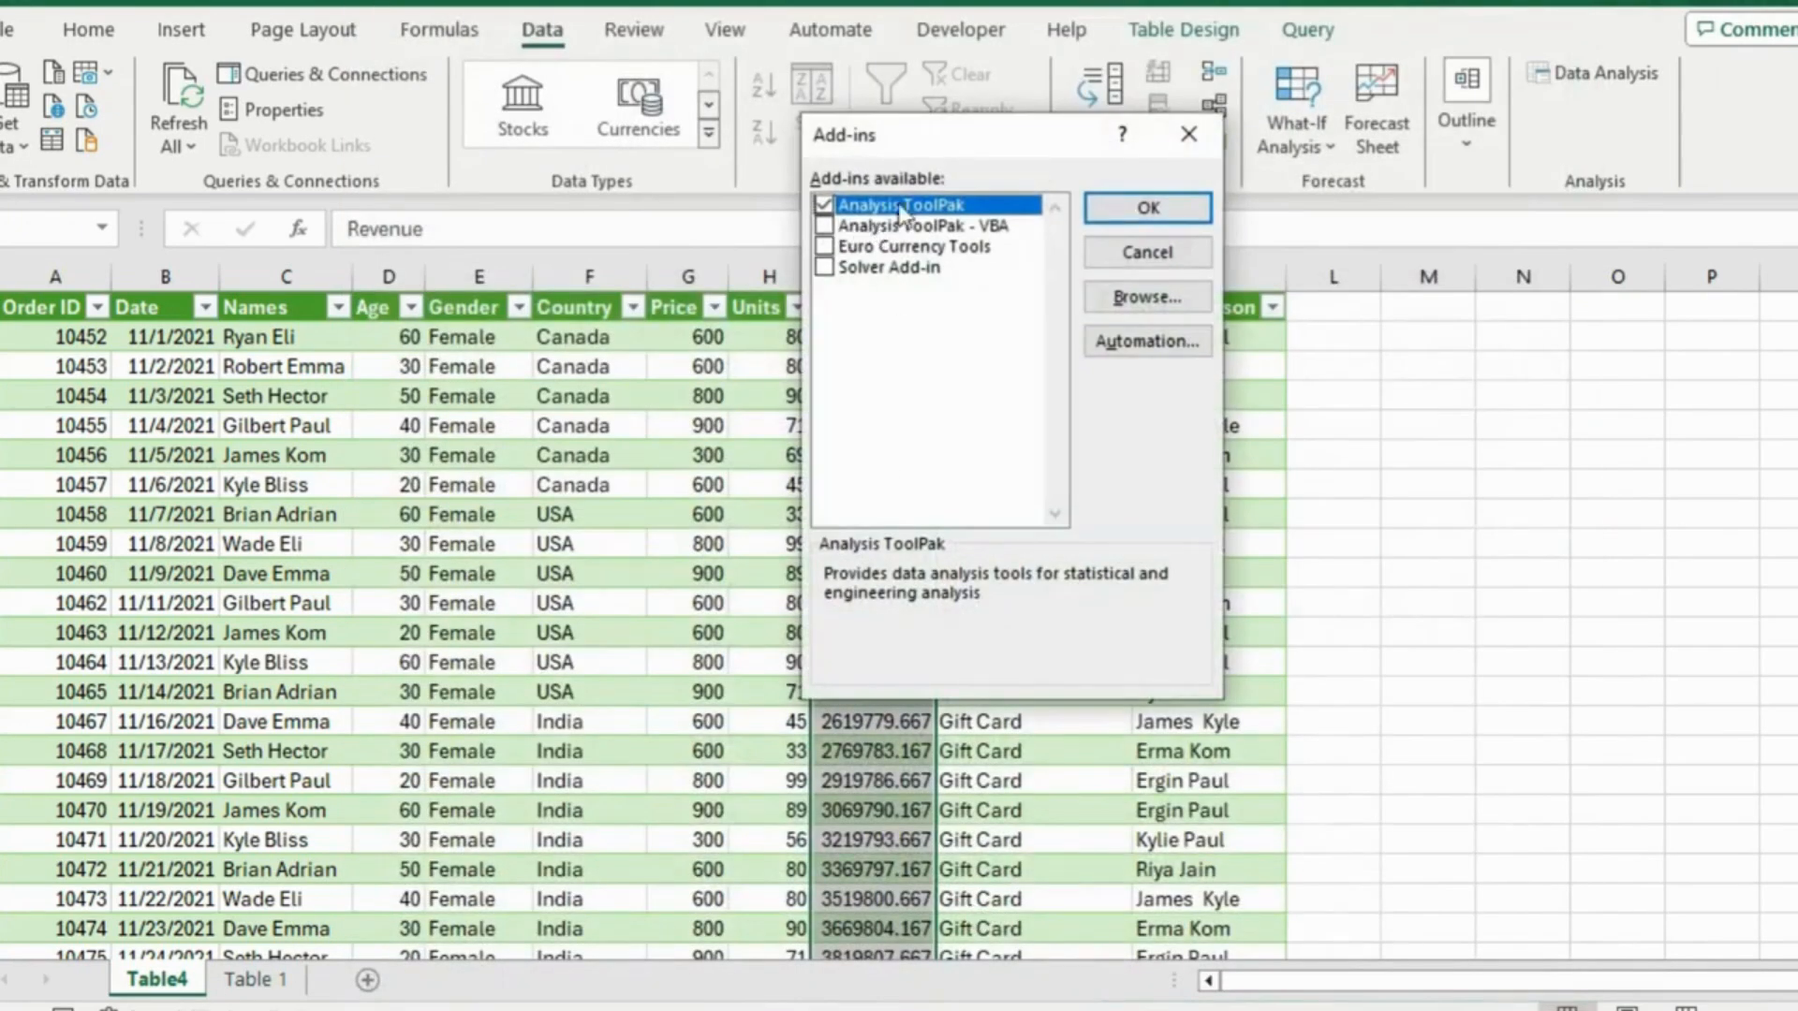
{"action": "left_click", "coordinate": [1146, 210]}
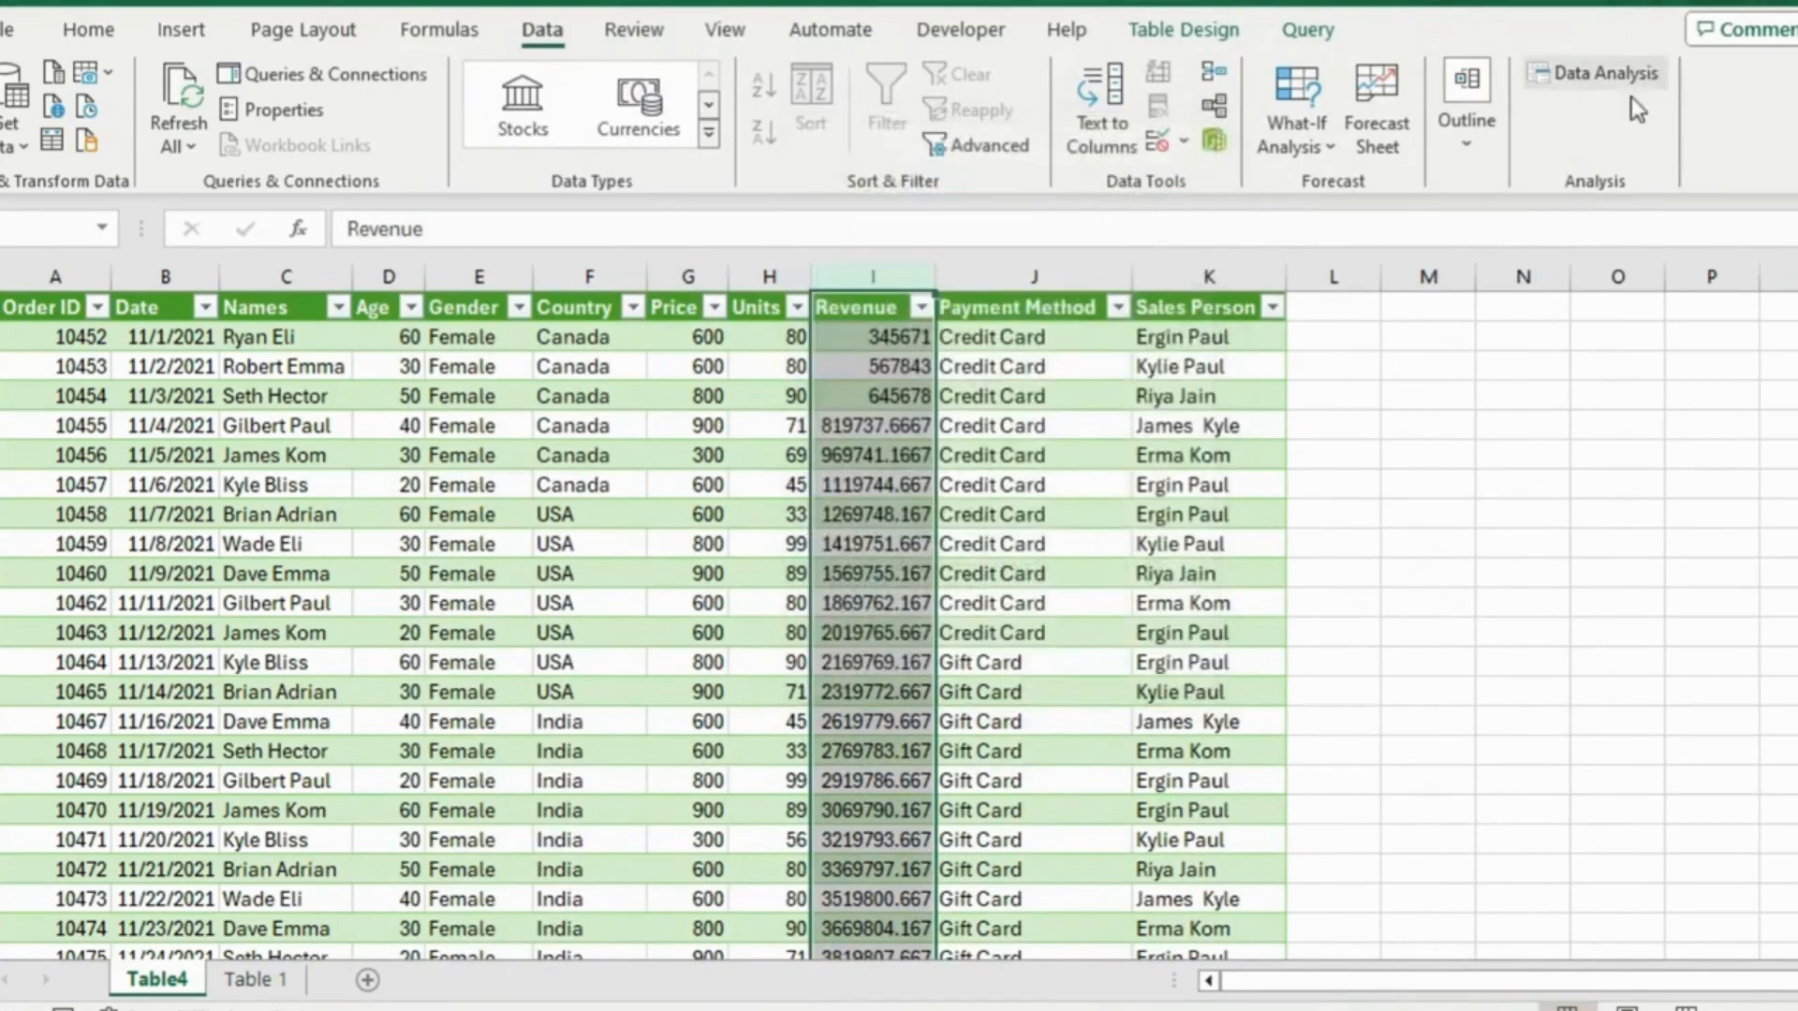
Start a Descriptive Statistics analysis with the Revenue values in I2:I55 as the input range
{"action": "left_click", "coordinate": [1586, 82]}
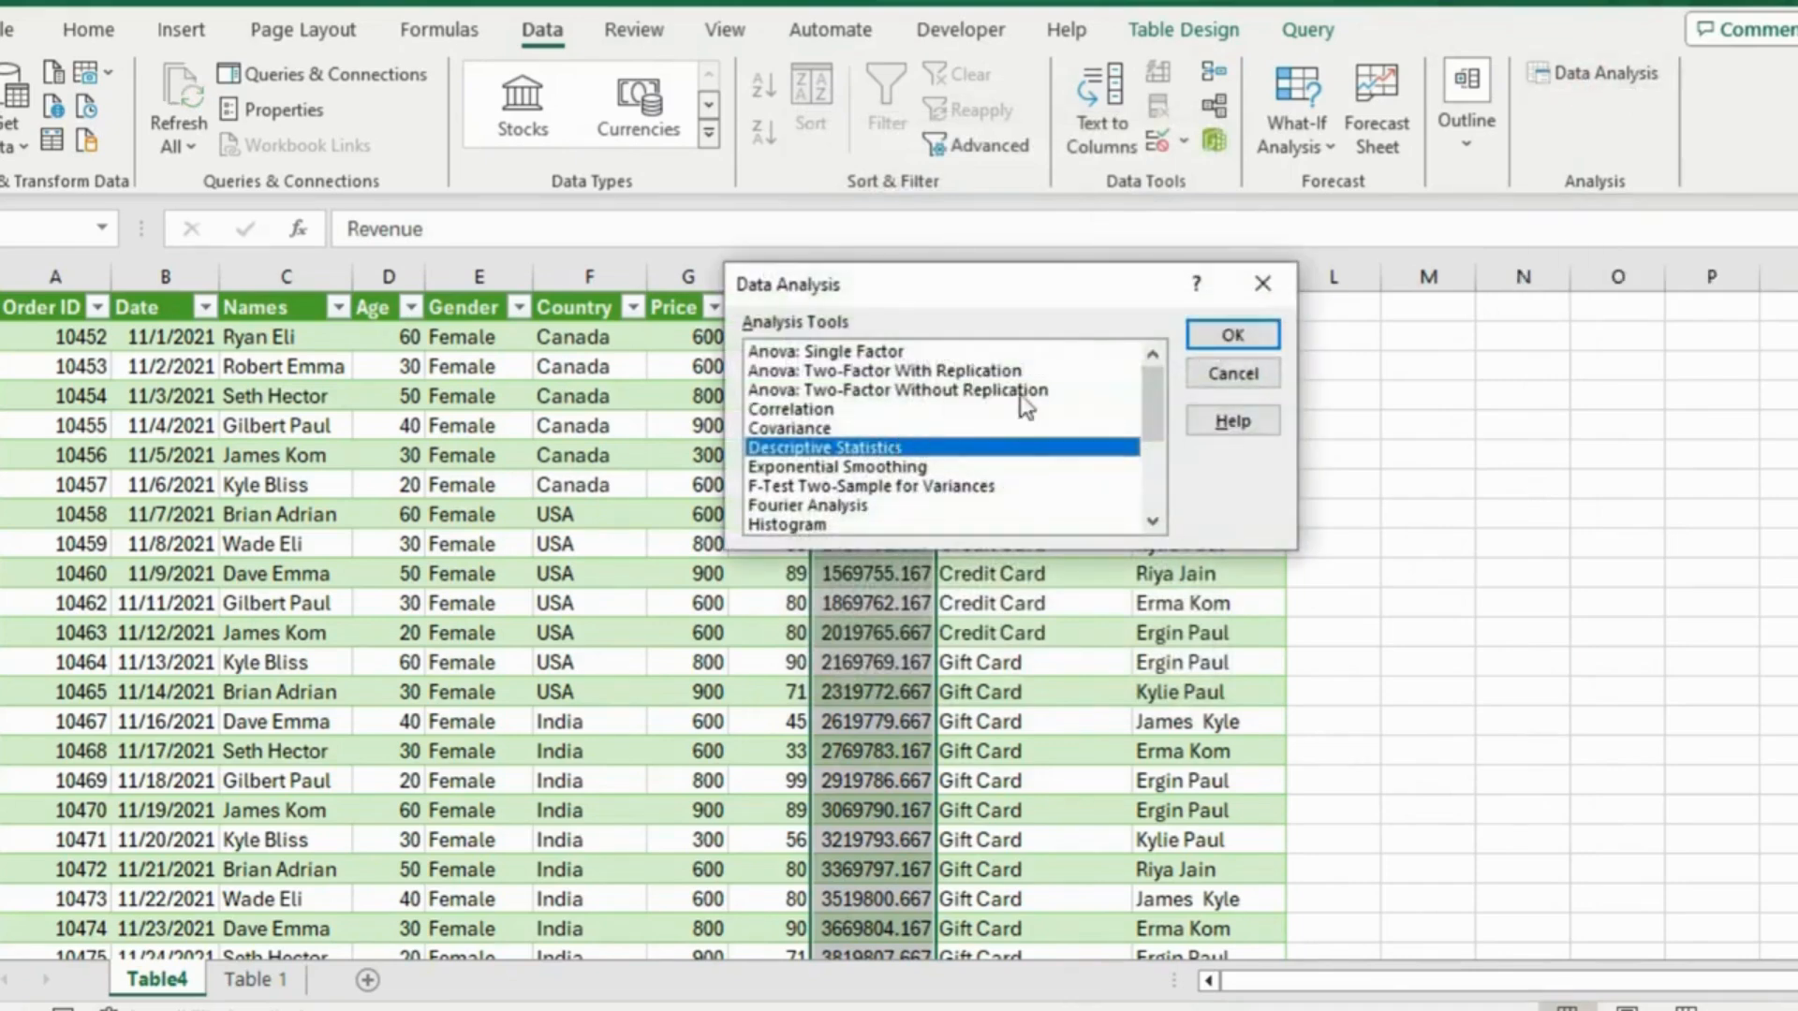
{"action": "left_click_drag", "start_coordinate": [1017, 294], "coordinate": [917, 310]}
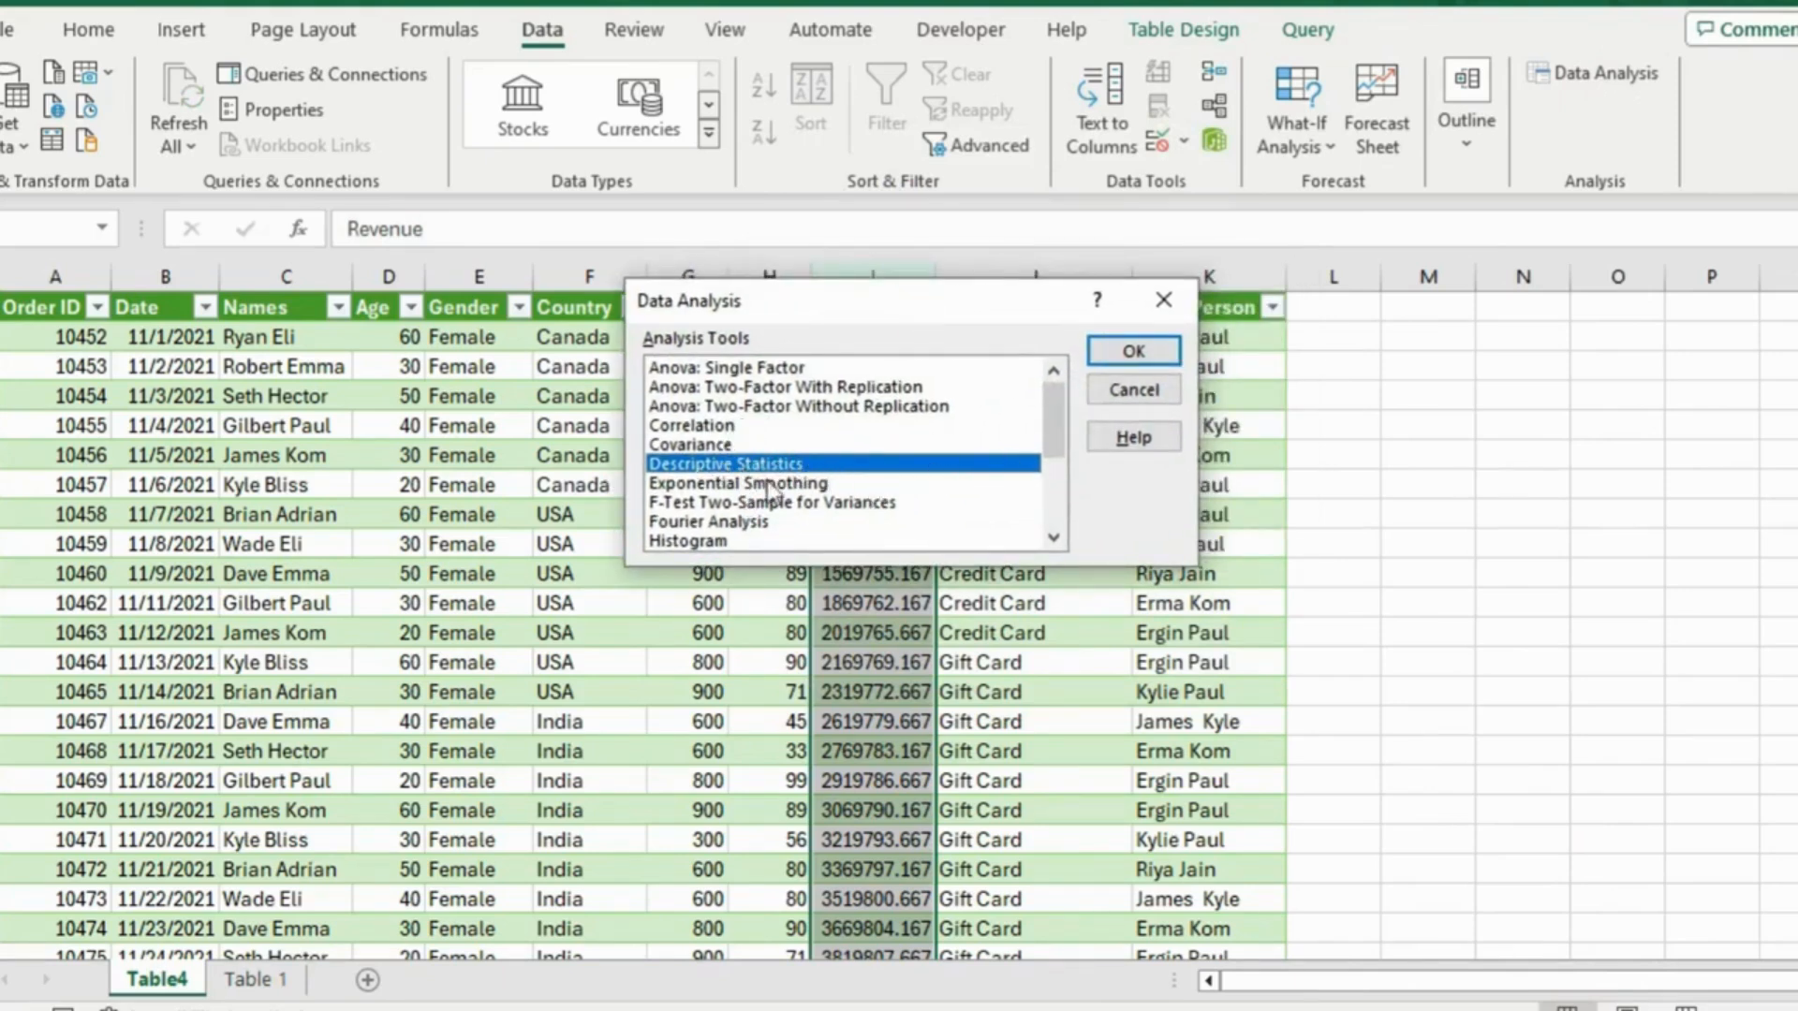
{"action": "left_click", "coordinate": [1114, 348]}
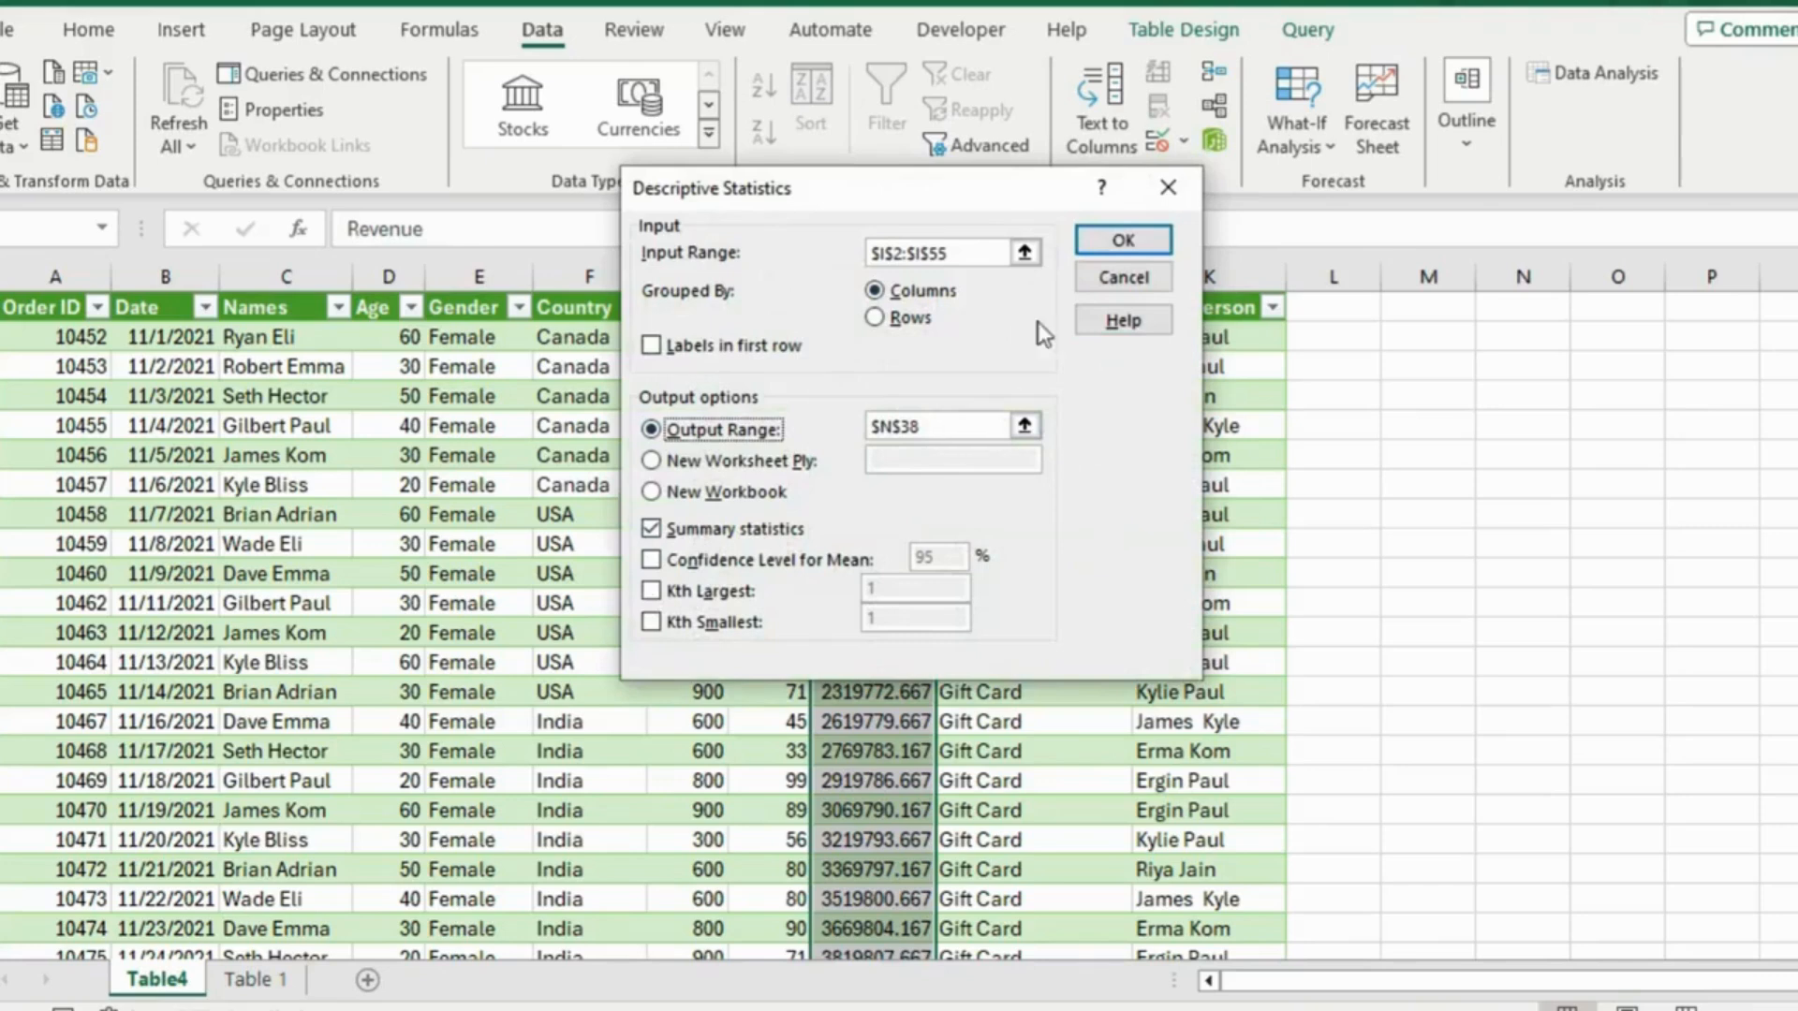
{"action": "left_click", "coordinate": [1022, 253]}
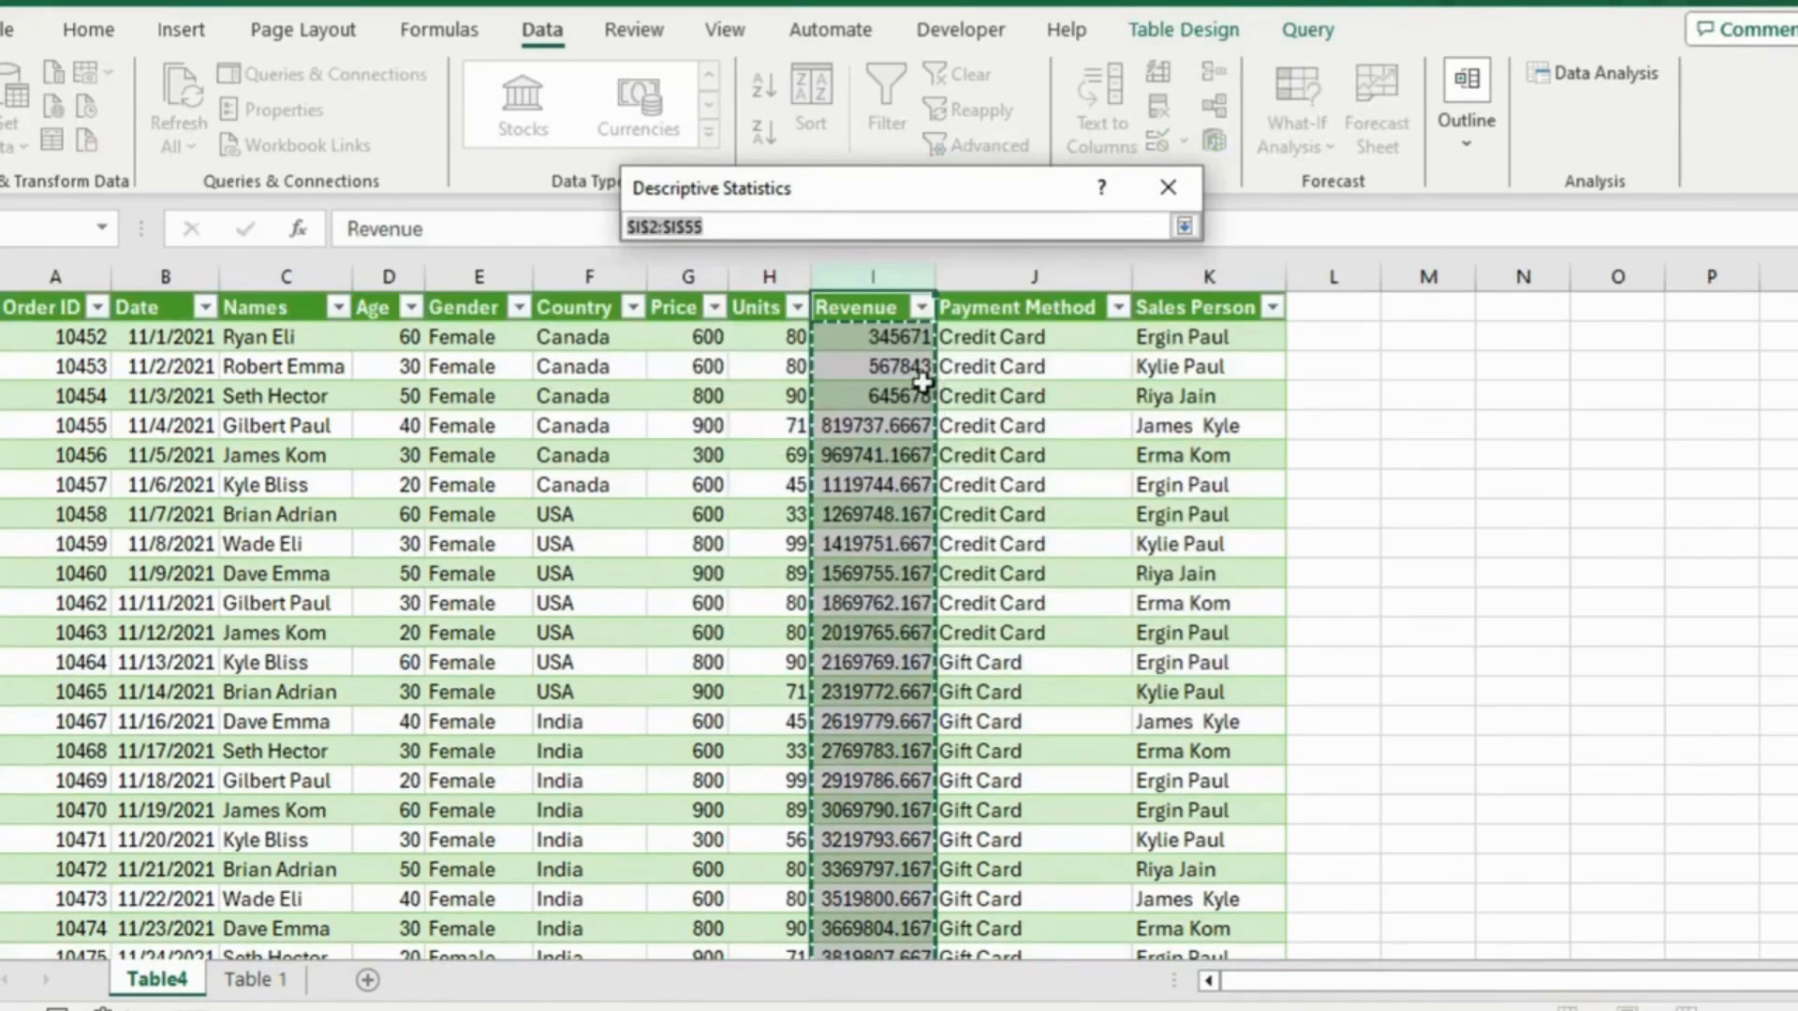
{"action": "left_click", "coordinate": [870, 341]}
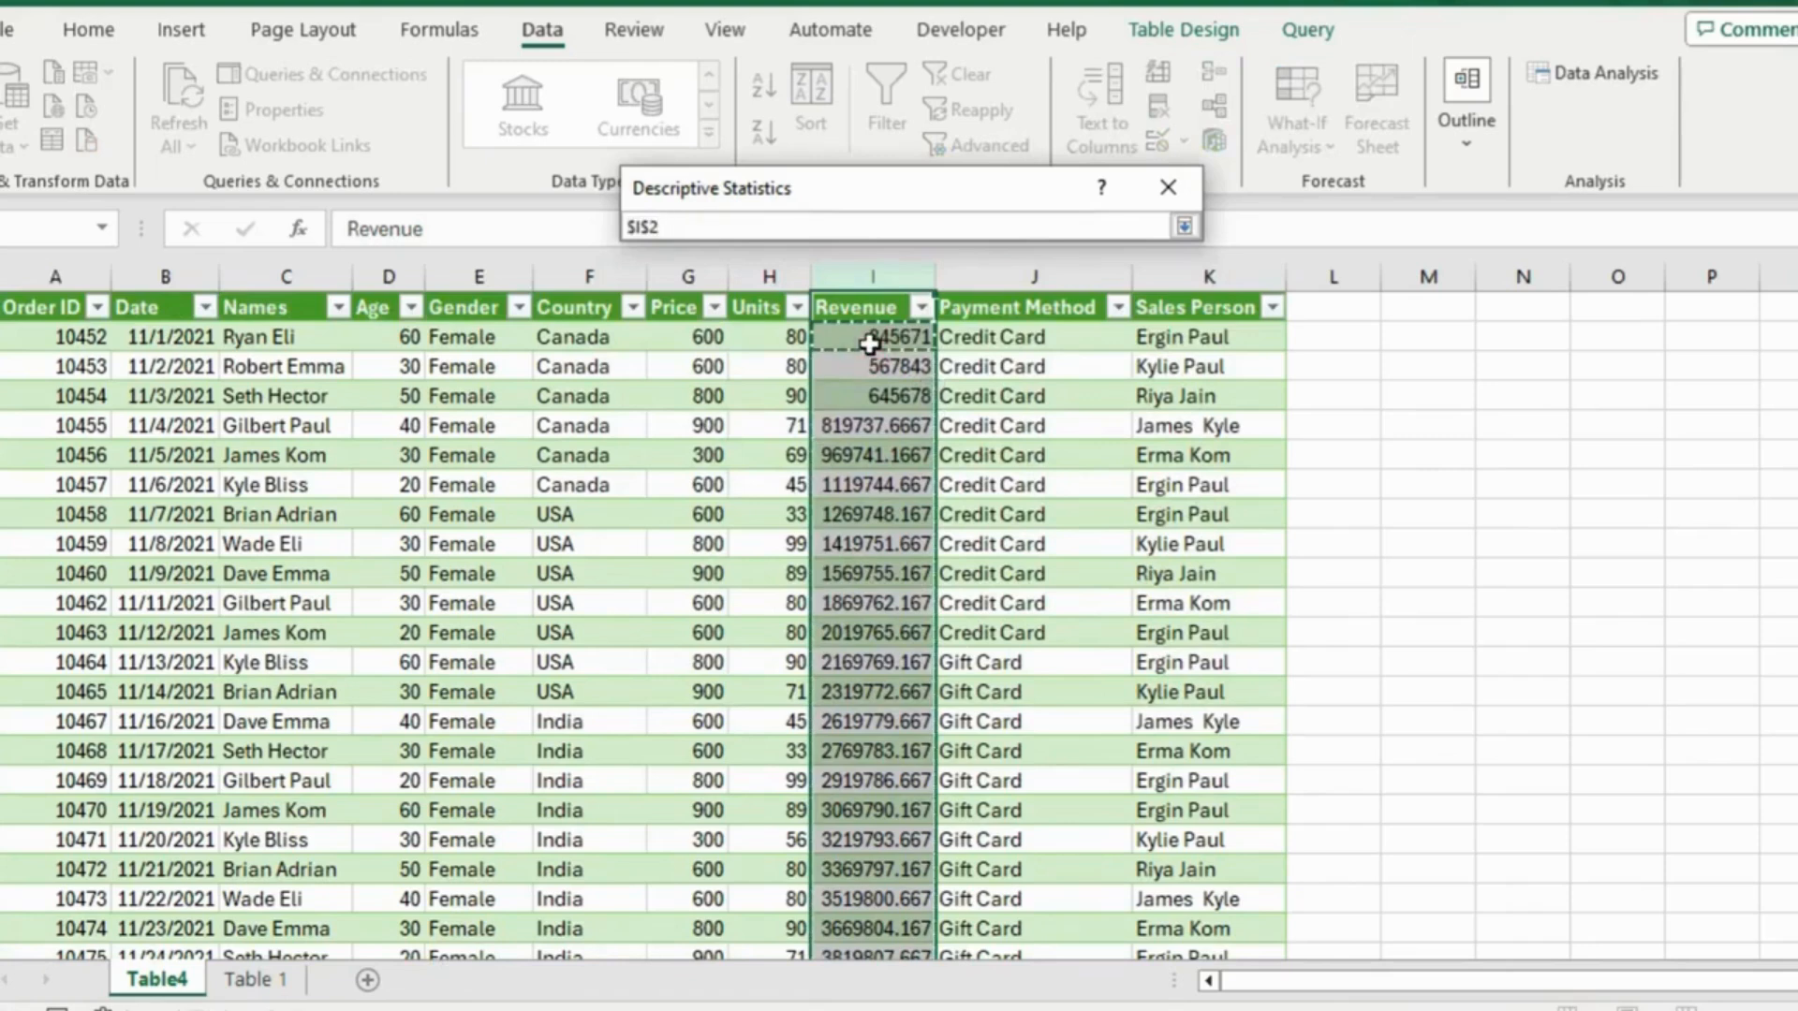
{"action": "key", "text": "ctrl+shift+Down"}
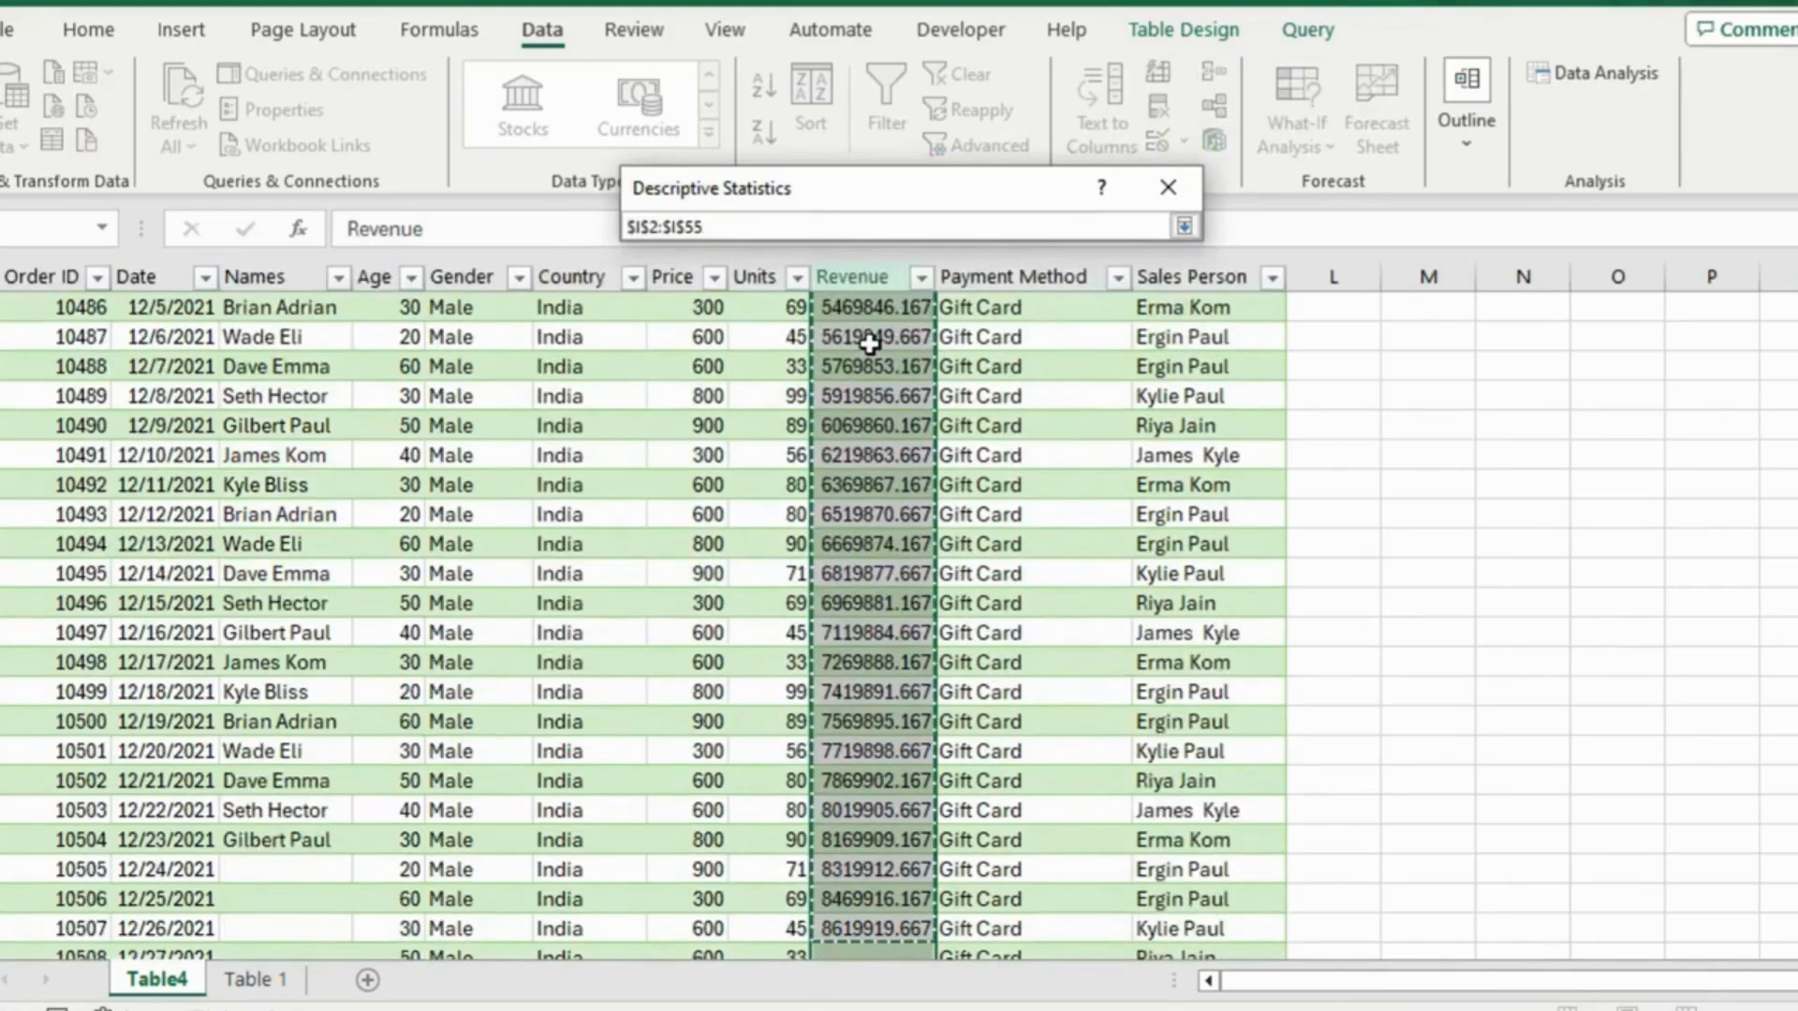
{"action": "left_click", "coordinate": [1183, 227]}
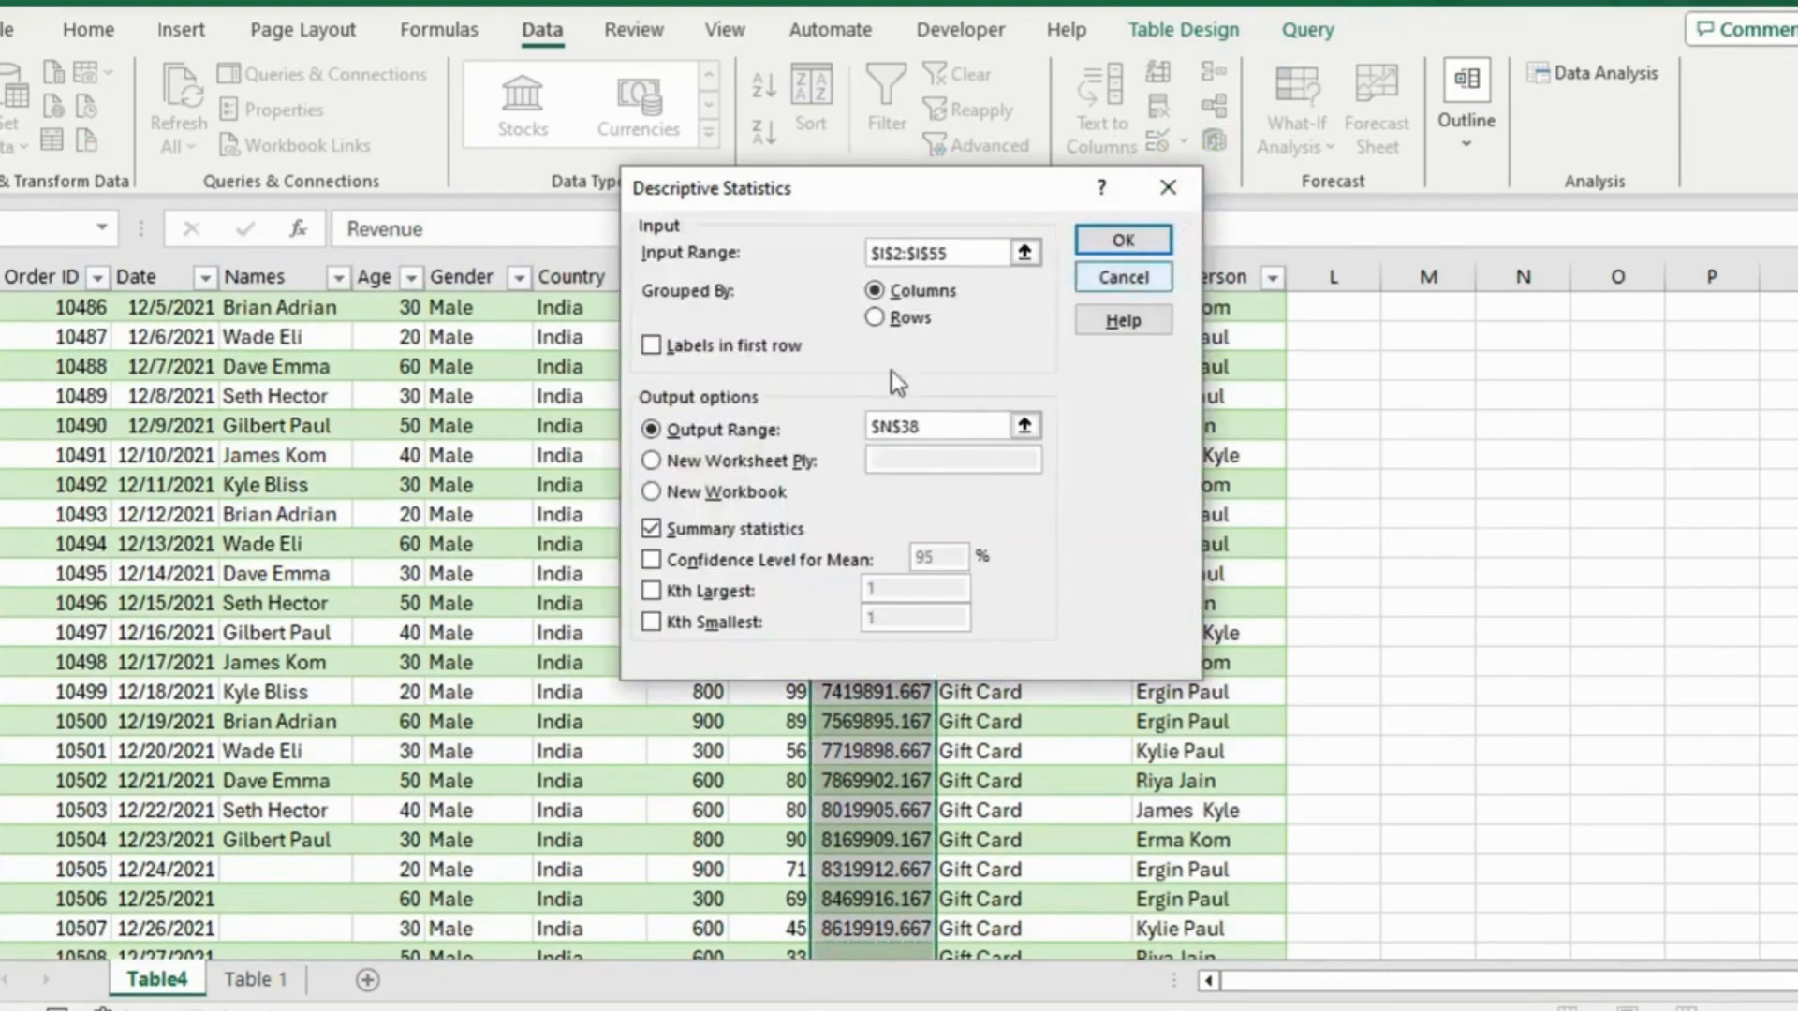
Set the output range to N4 with summary statistics included and generate the descriptive statistics
{"action": "left_click", "coordinate": [1024, 426]}
{"action": "scroll", "coordinate": [1254, 398], "scroll_direction": "up", "scroll_amount": 10}
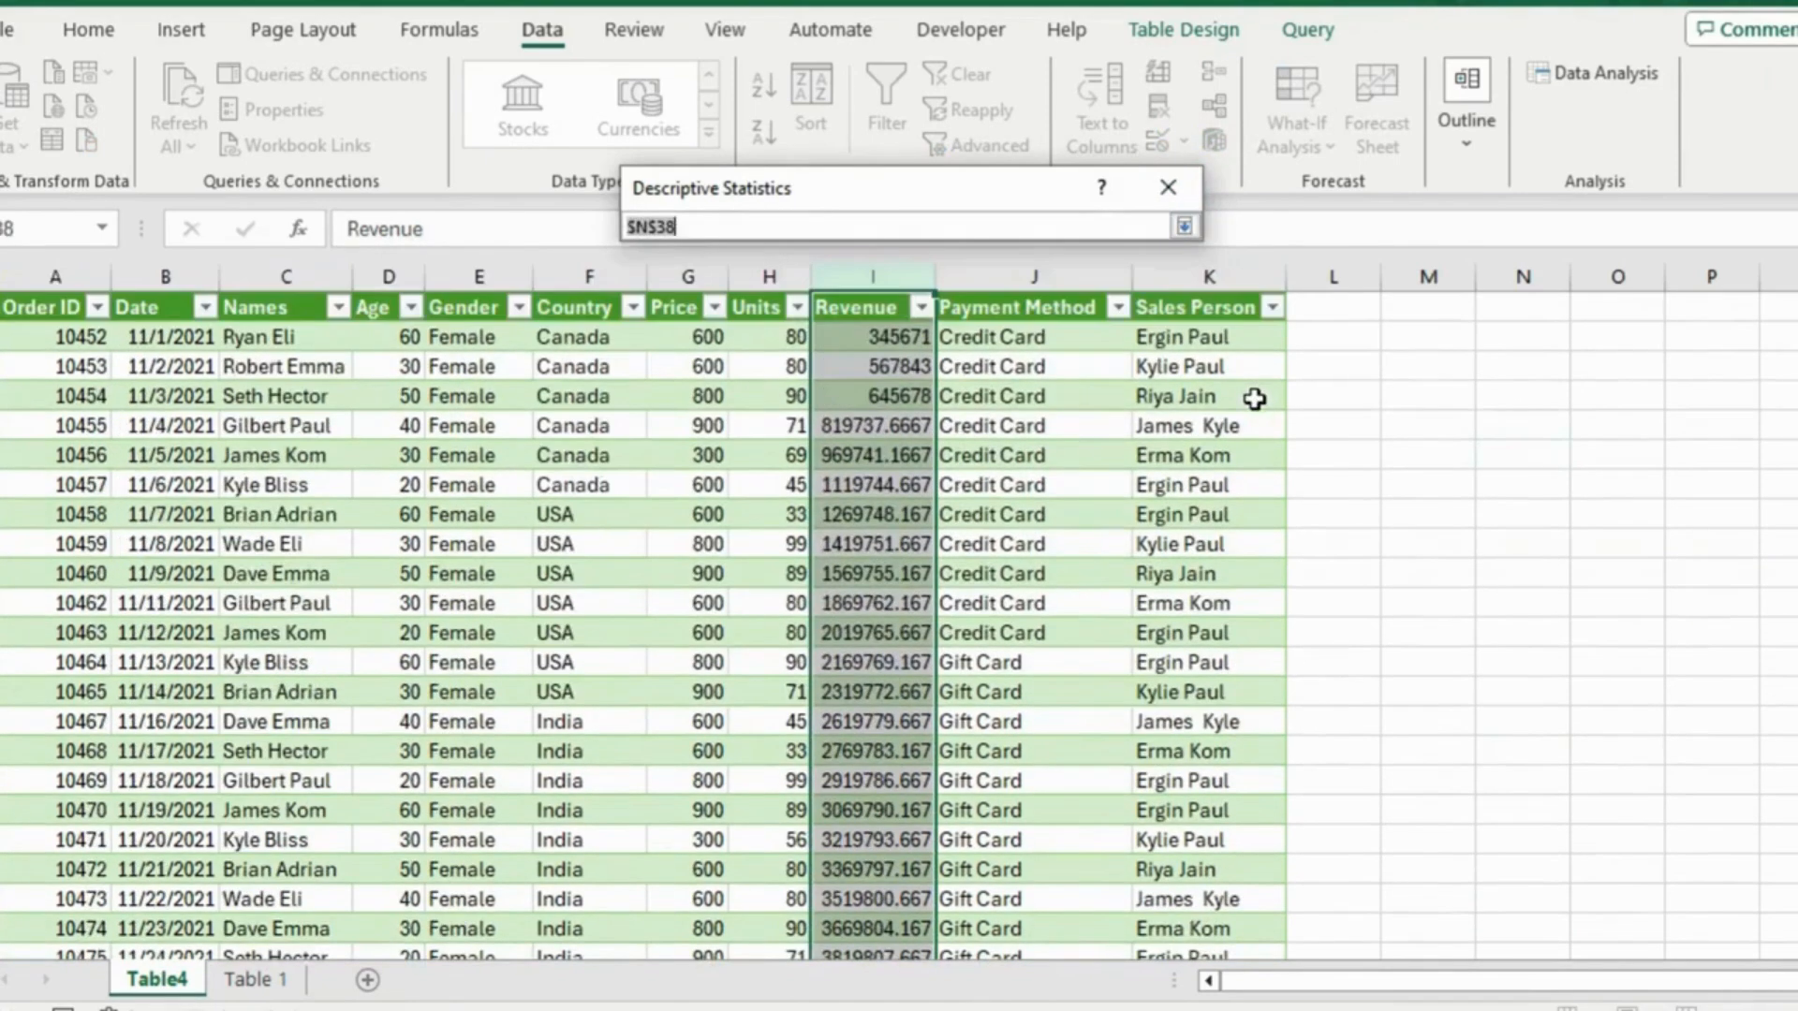
{"action": "left_click", "coordinate": [1526, 390]}
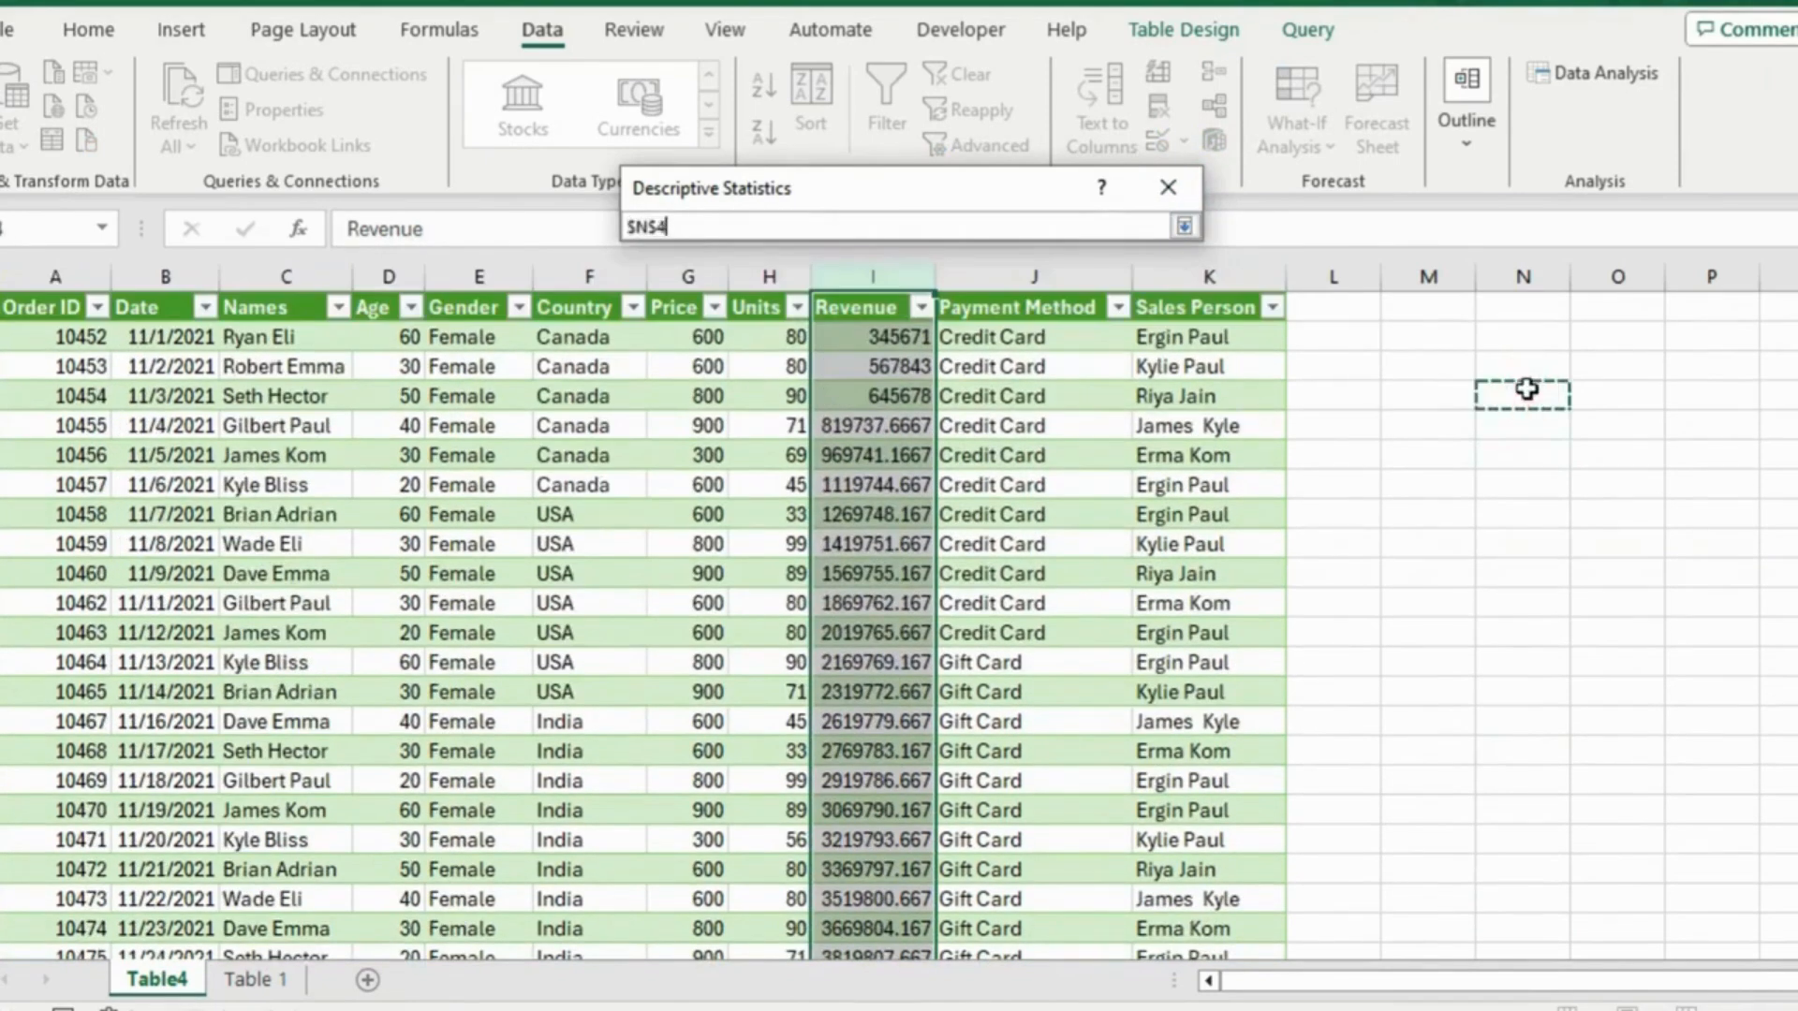
{"action": "left_click", "coordinate": [1183, 226]}
{"action": "left_click", "coordinate": [650, 531]}
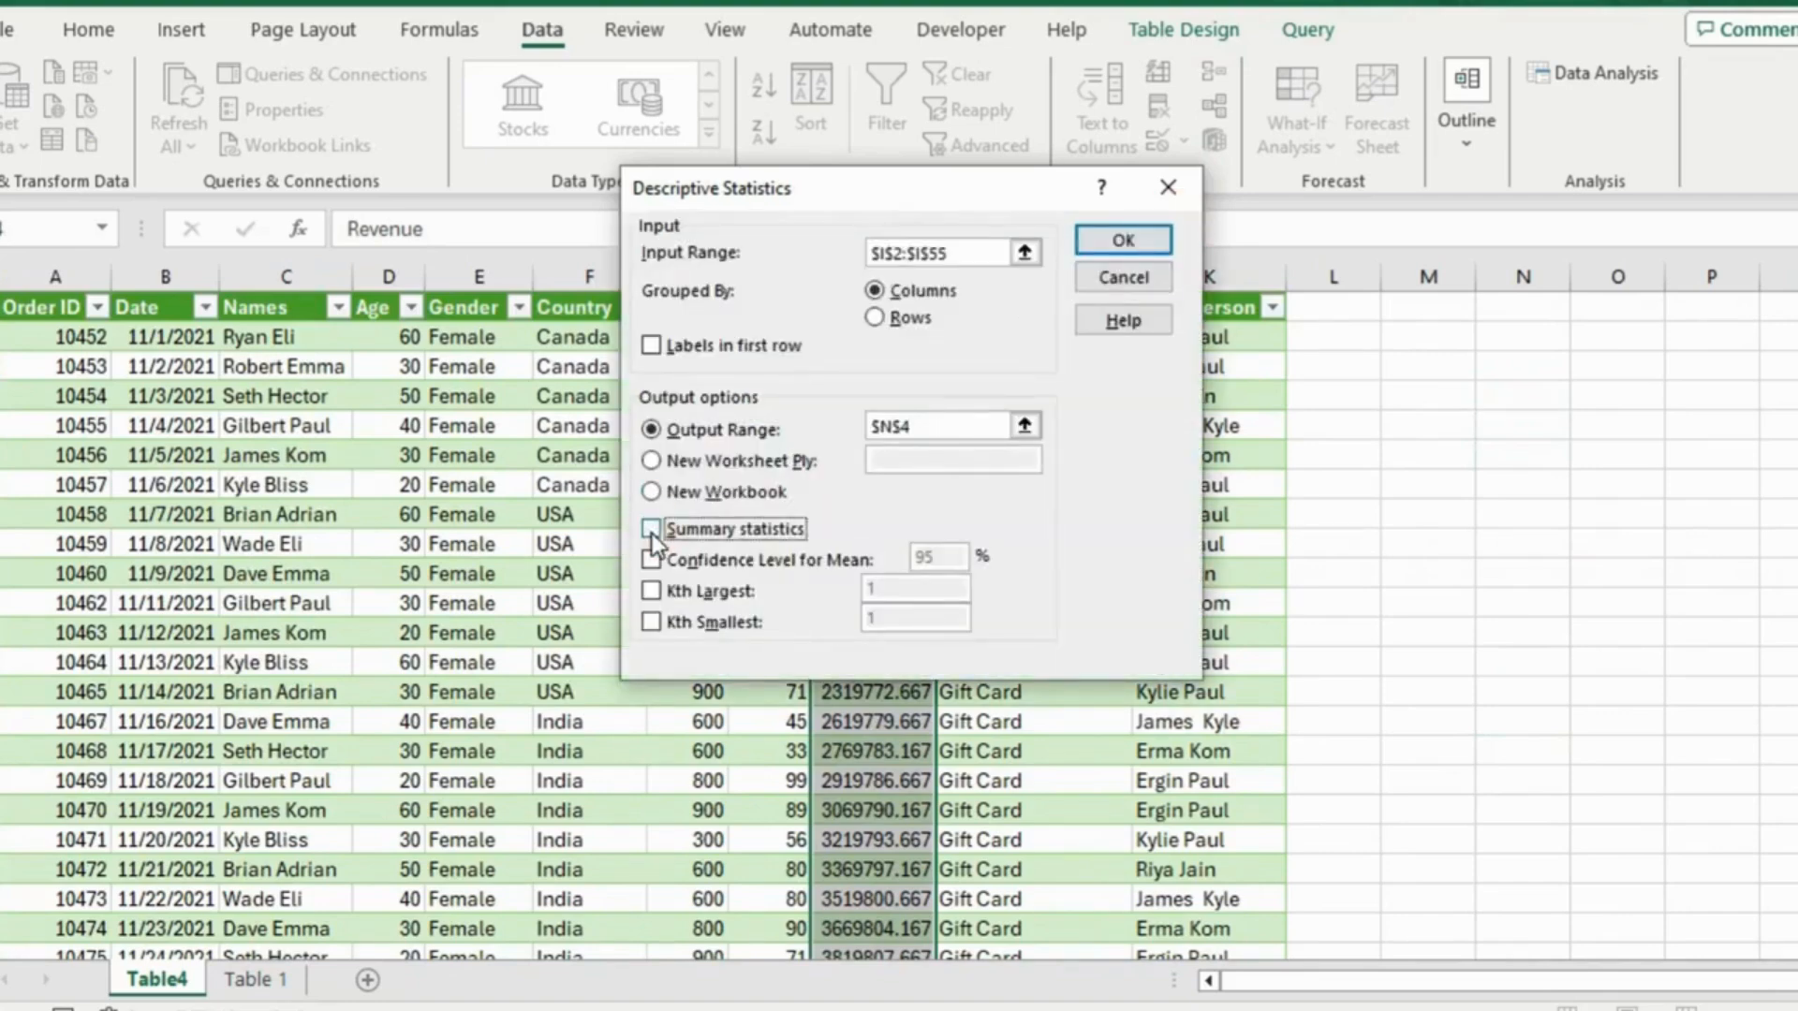
{"action": "left_click", "coordinate": [650, 531]}
{"action": "left_click", "coordinate": [1123, 240]}
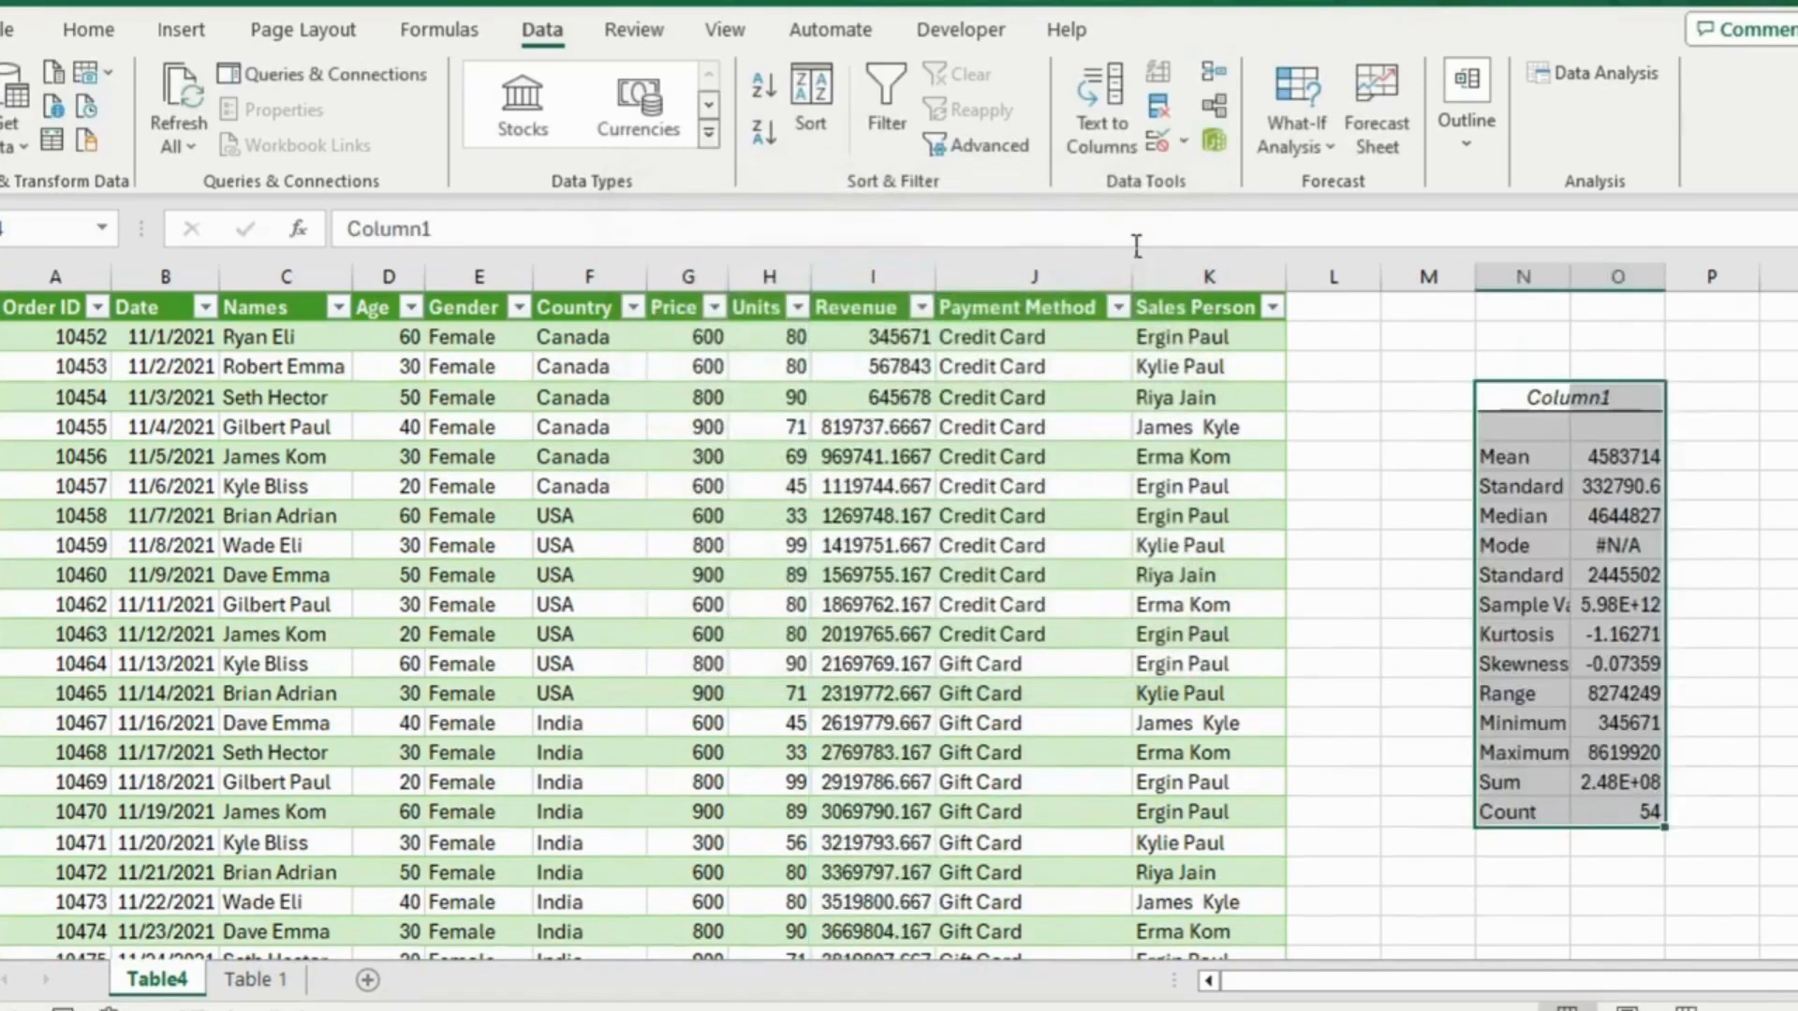
Review the generated Revenue statistics, including sample variance, kurtosis, minimum, maximum, median and mode
{"action": "left_click", "coordinate": [1647, 600]}
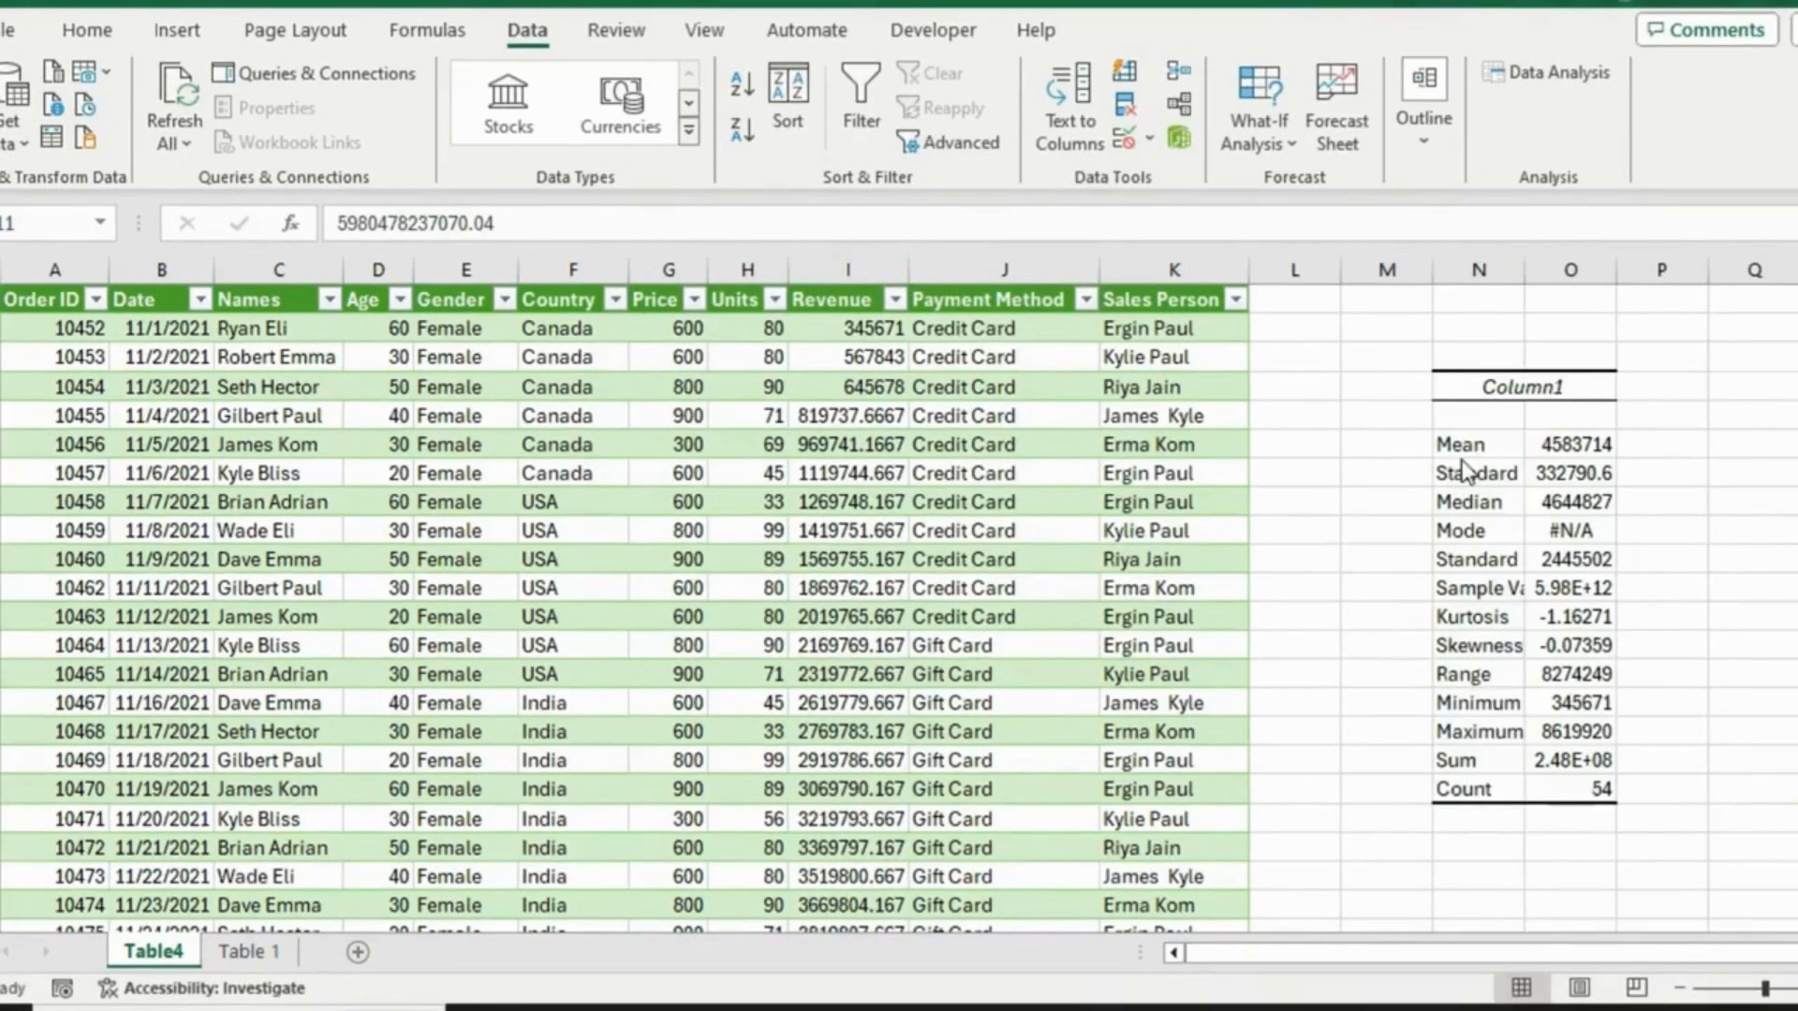
{"action": "left_click", "coordinate": [1474, 618]}
{"action": "left_click", "coordinate": [1475, 704]}
{"action": "left_click", "coordinate": [1476, 733]}
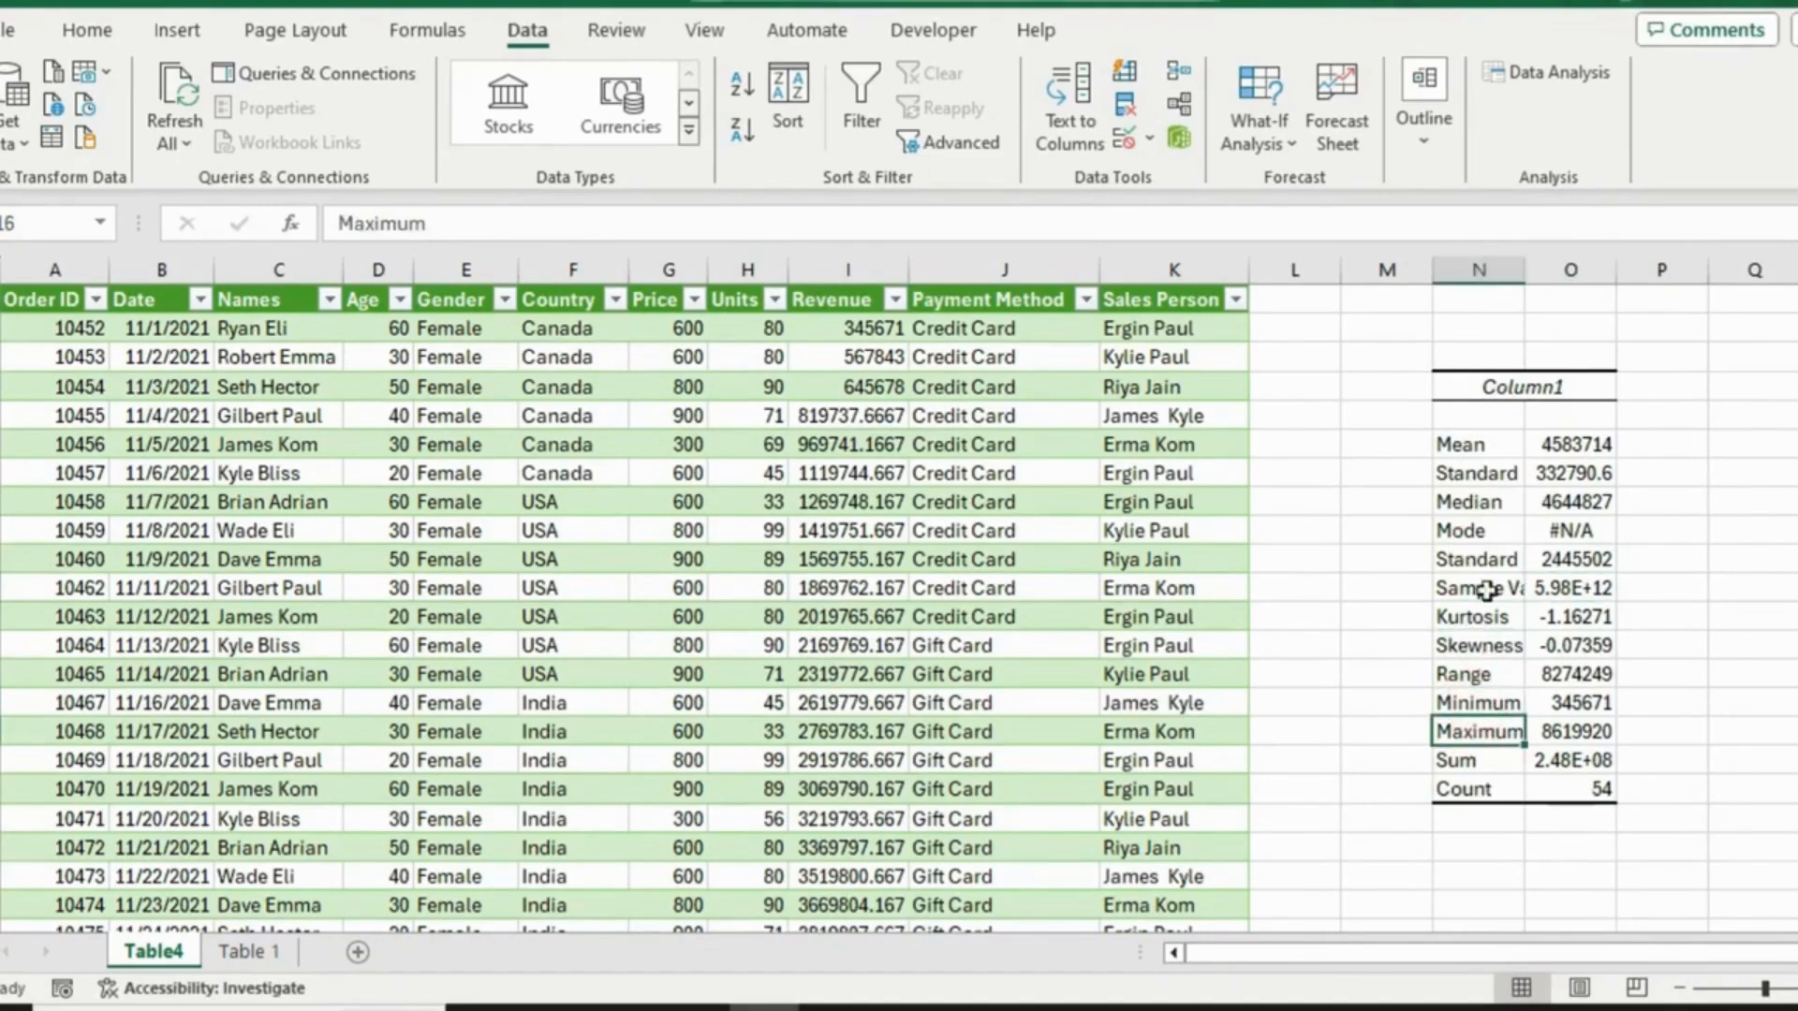
{"action": "left_click", "coordinate": [1483, 503]}
{"action": "left_click", "coordinate": [1479, 531]}
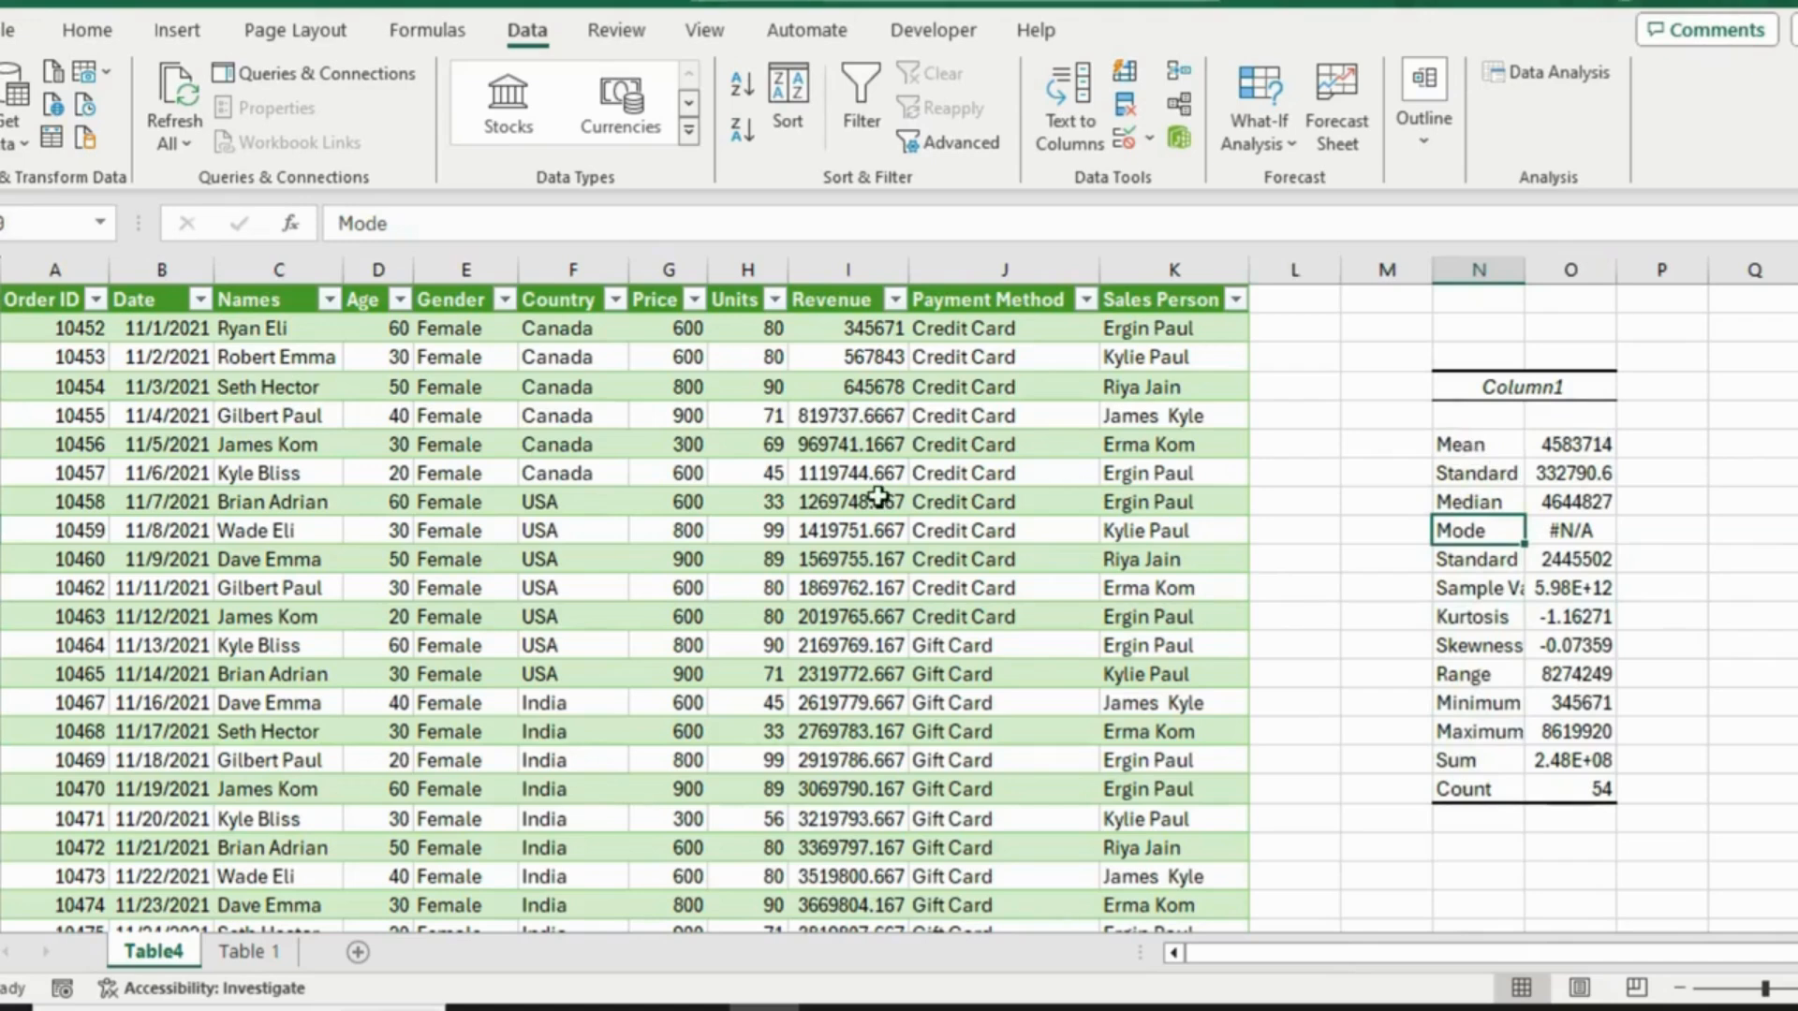
Create a PivotTable from the Table4_1 order data on a new worksheet
{"action": "left_click", "coordinate": [1176, 269]}
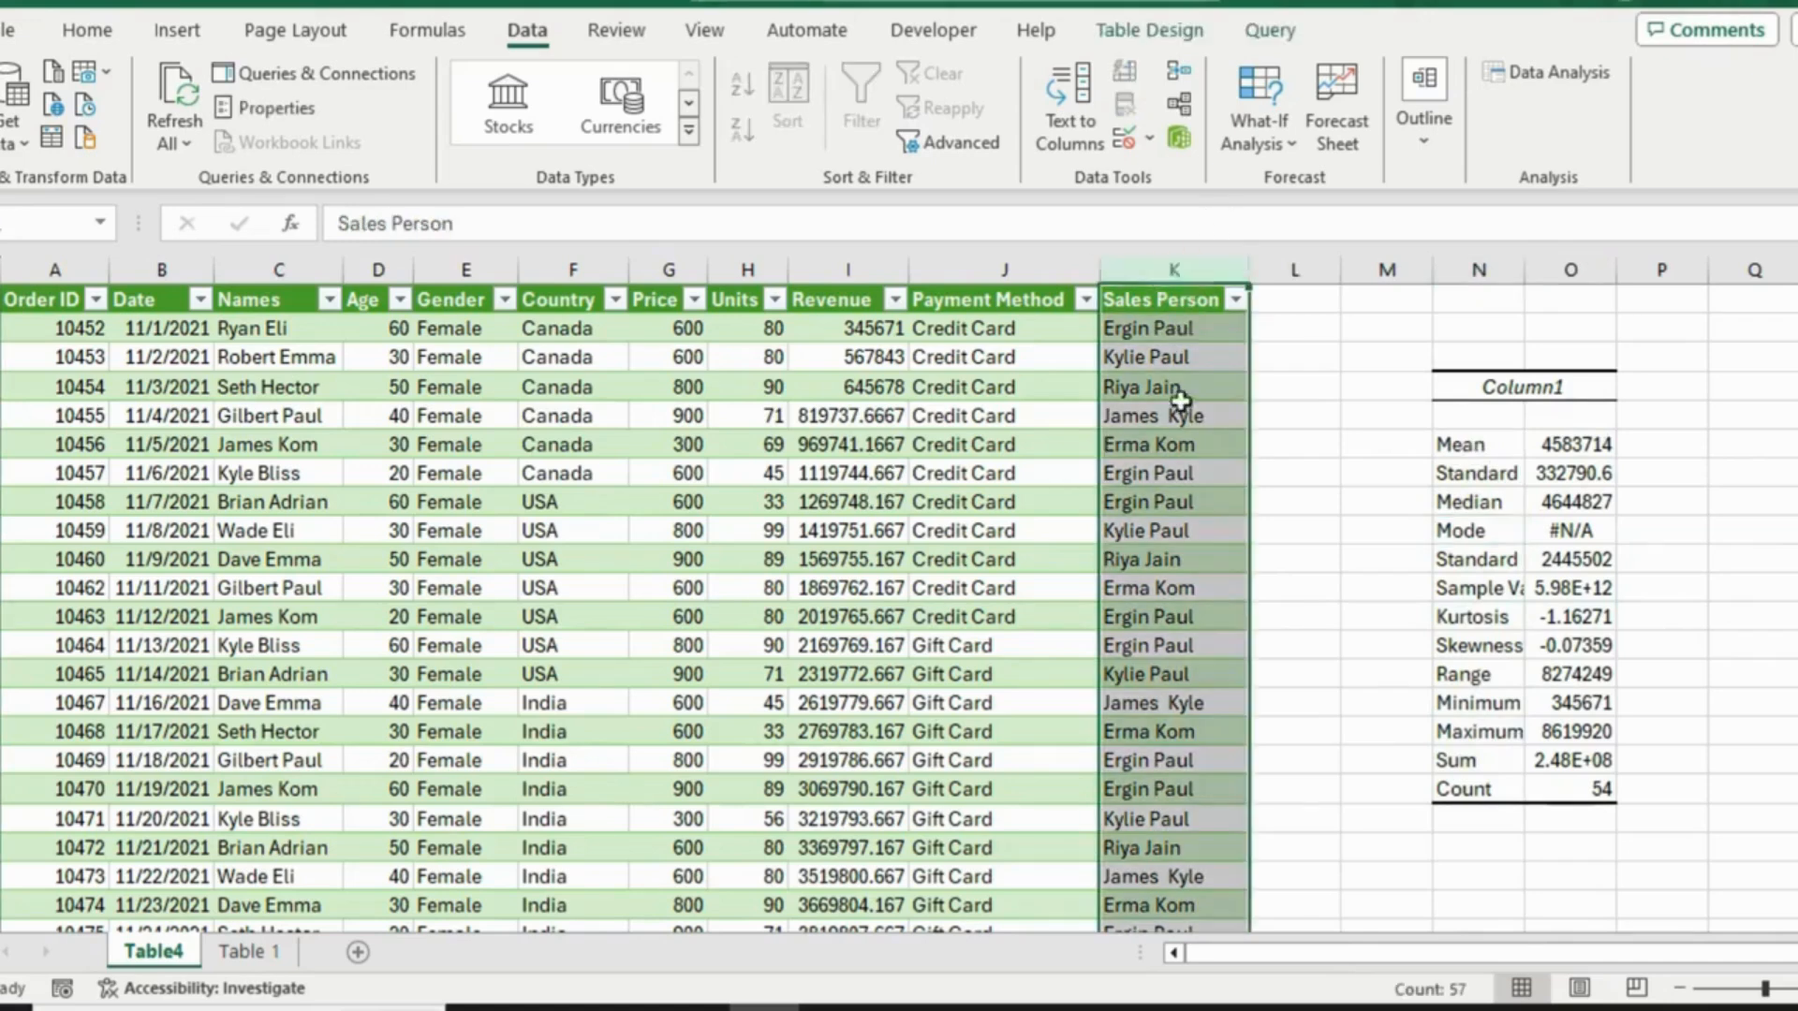
{"action": "left_click", "coordinate": [486, 672]}
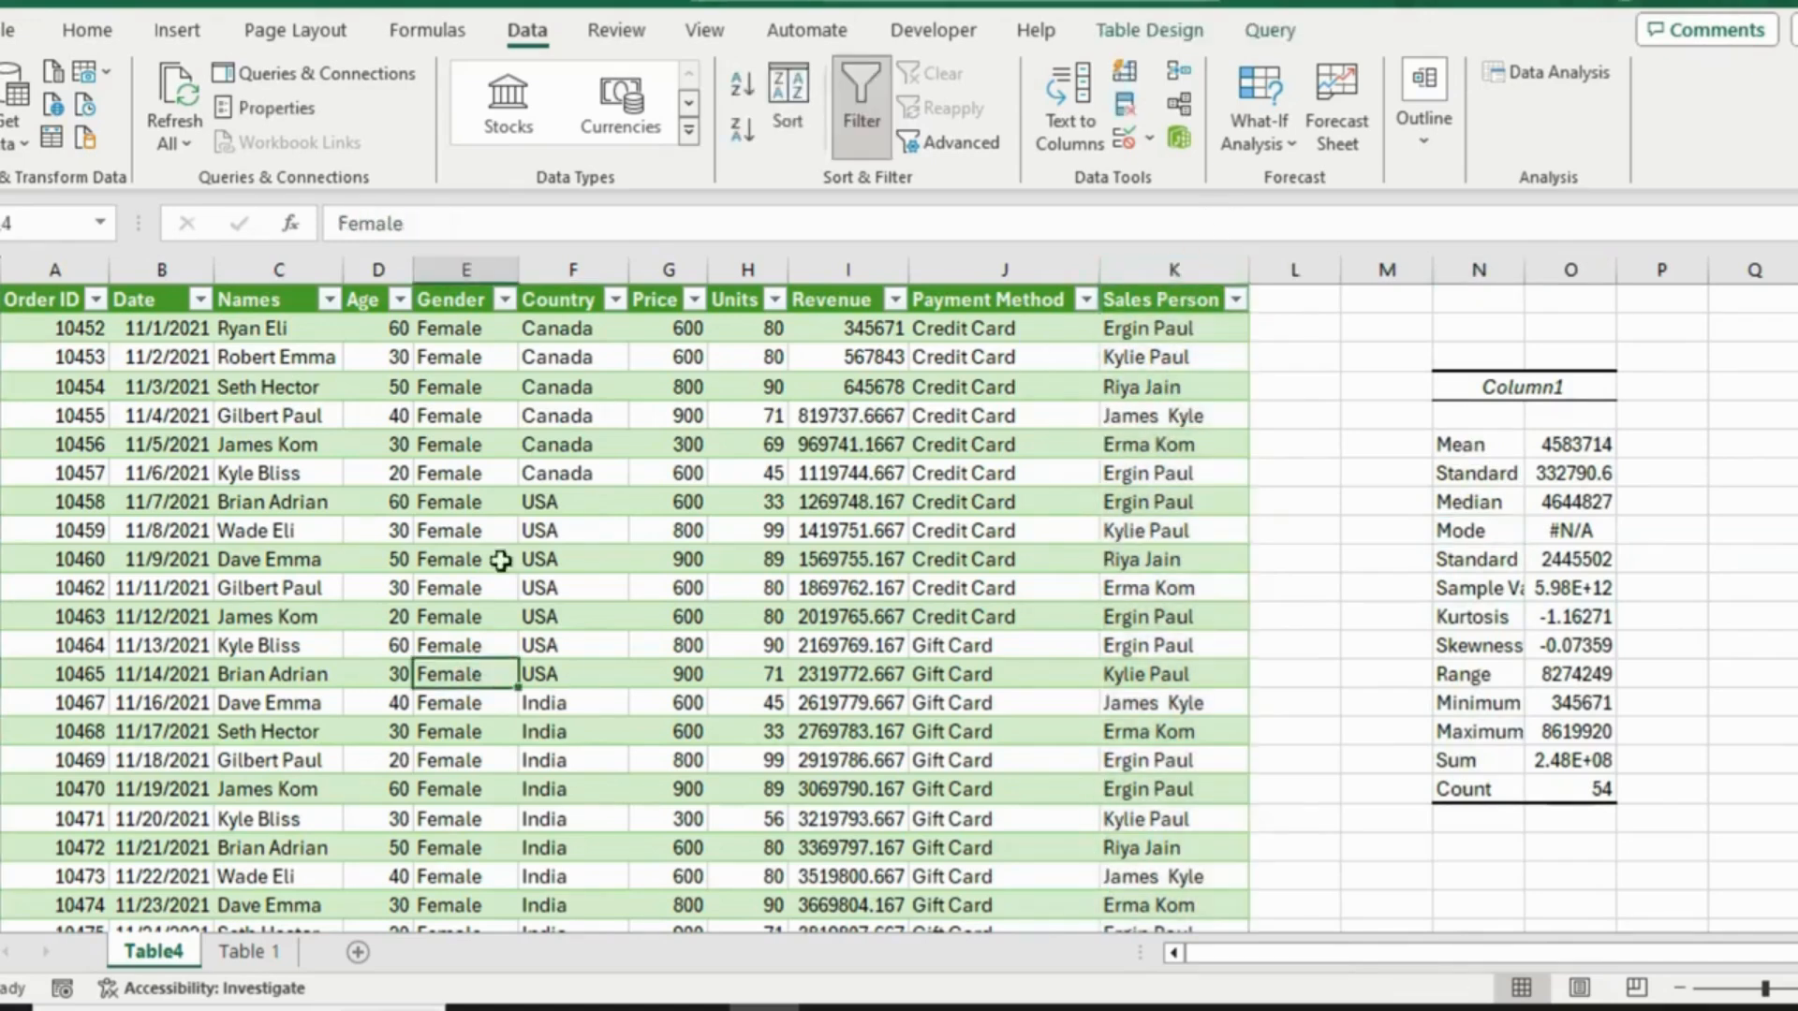
{"action": "left_click", "coordinate": [800, 475]}
{"action": "left_click", "coordinate": [175, 26]}
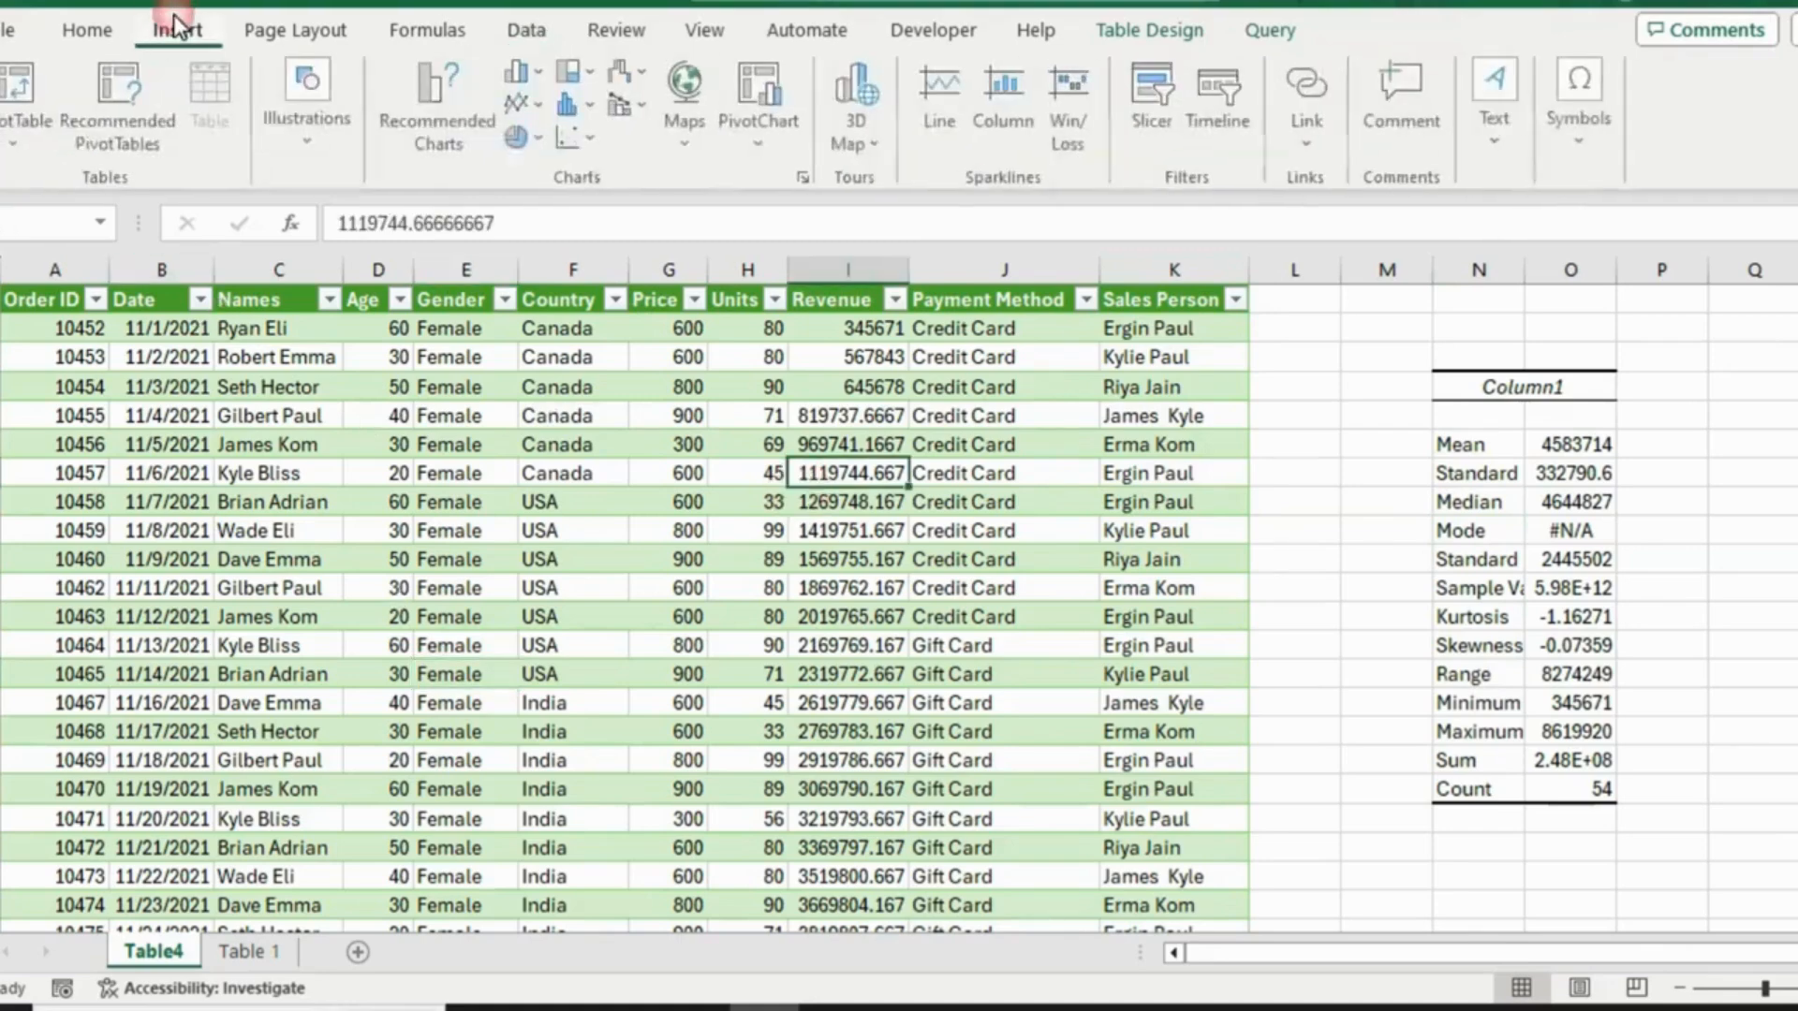
{"action": "left_click", "coordinate": [26, 86]}
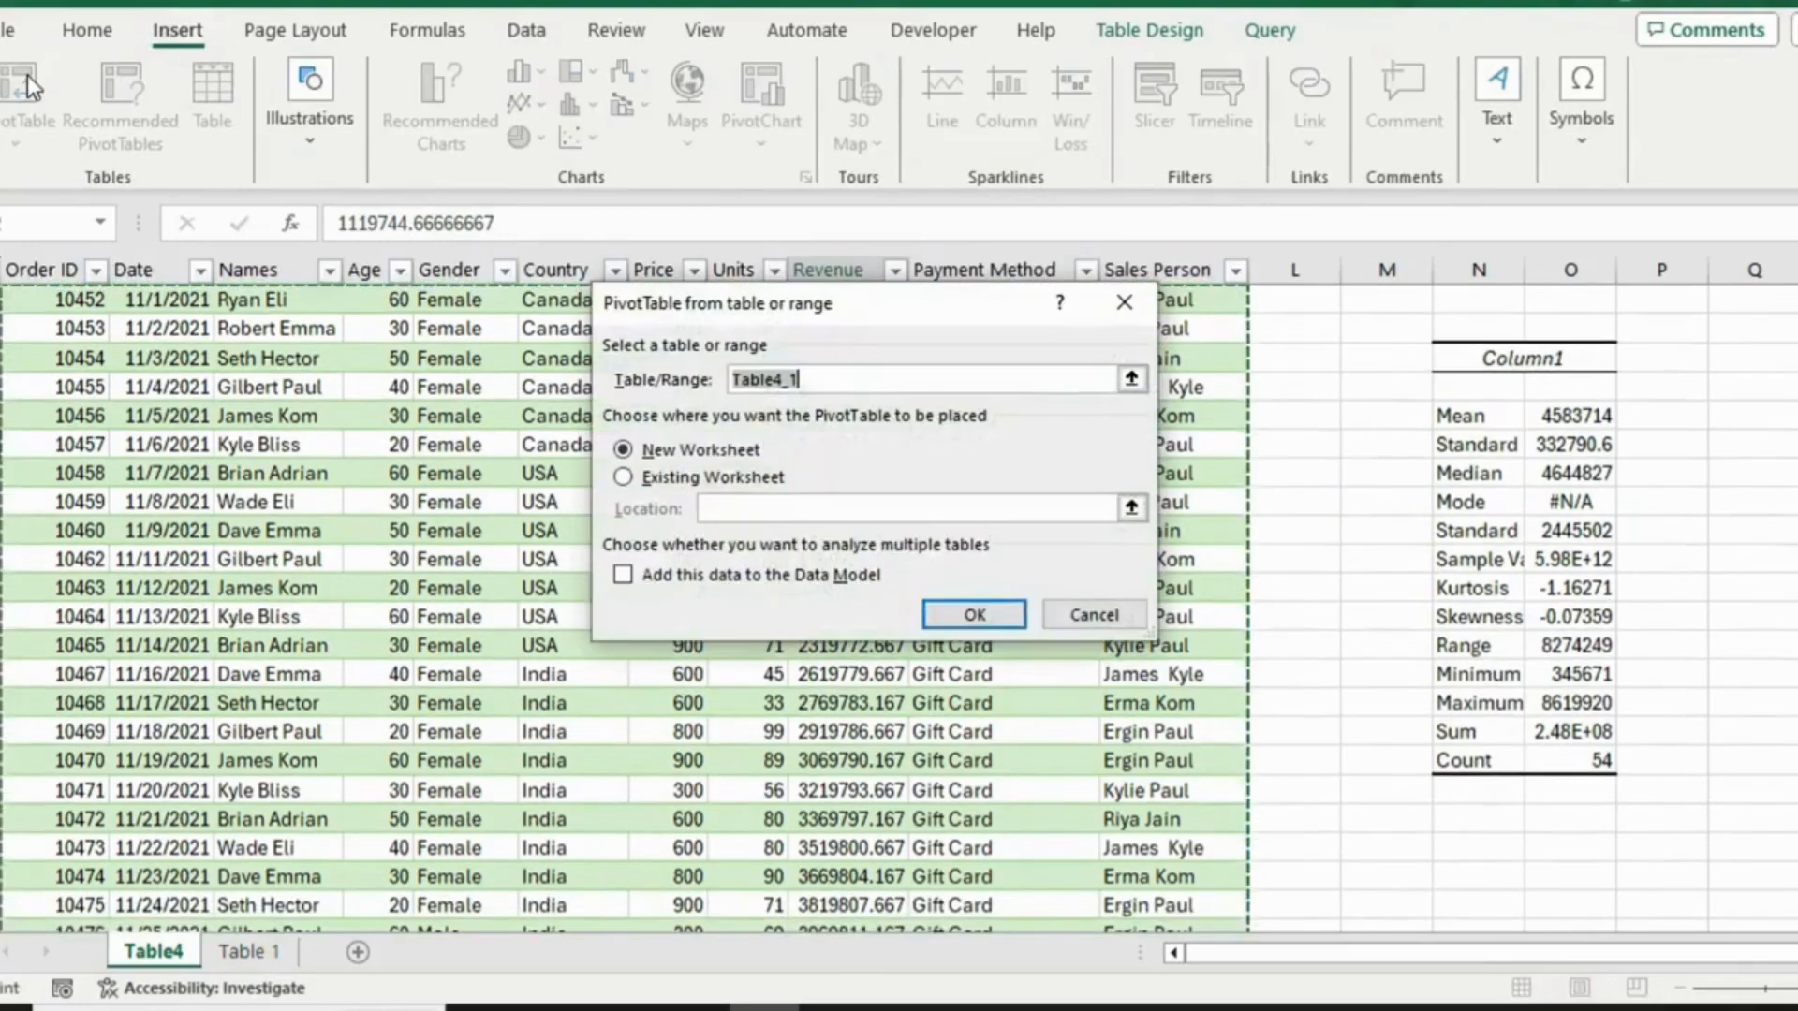
{"action": "left_click", "coordinate": [949, 622]}
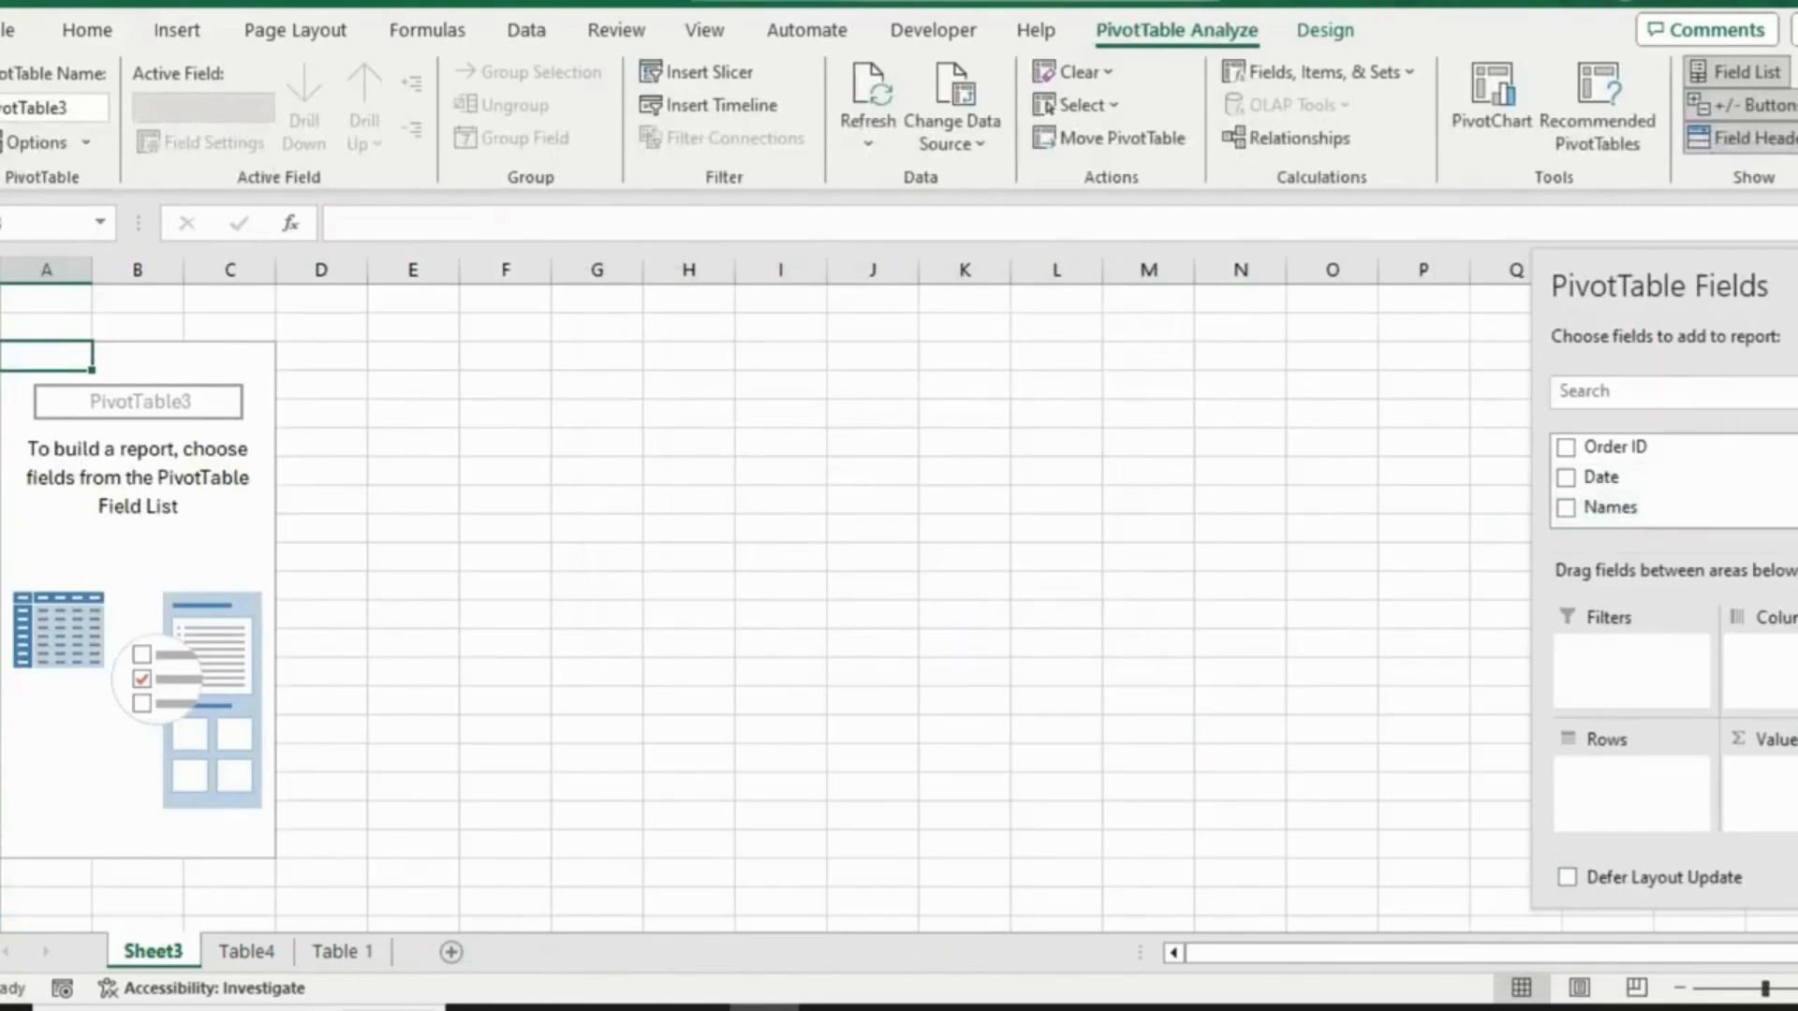
Add Revenue as a summed value and Sales Person as the row field of the PivotTable
{"action": "scroll", "coordinate": [1650, 508], "scroll_direction": "down", "scroll_amount": 4}
{"action": "scroll", "coordinate": [1650, 509], "scroll_direction": "up", "scroll_amount": 2}
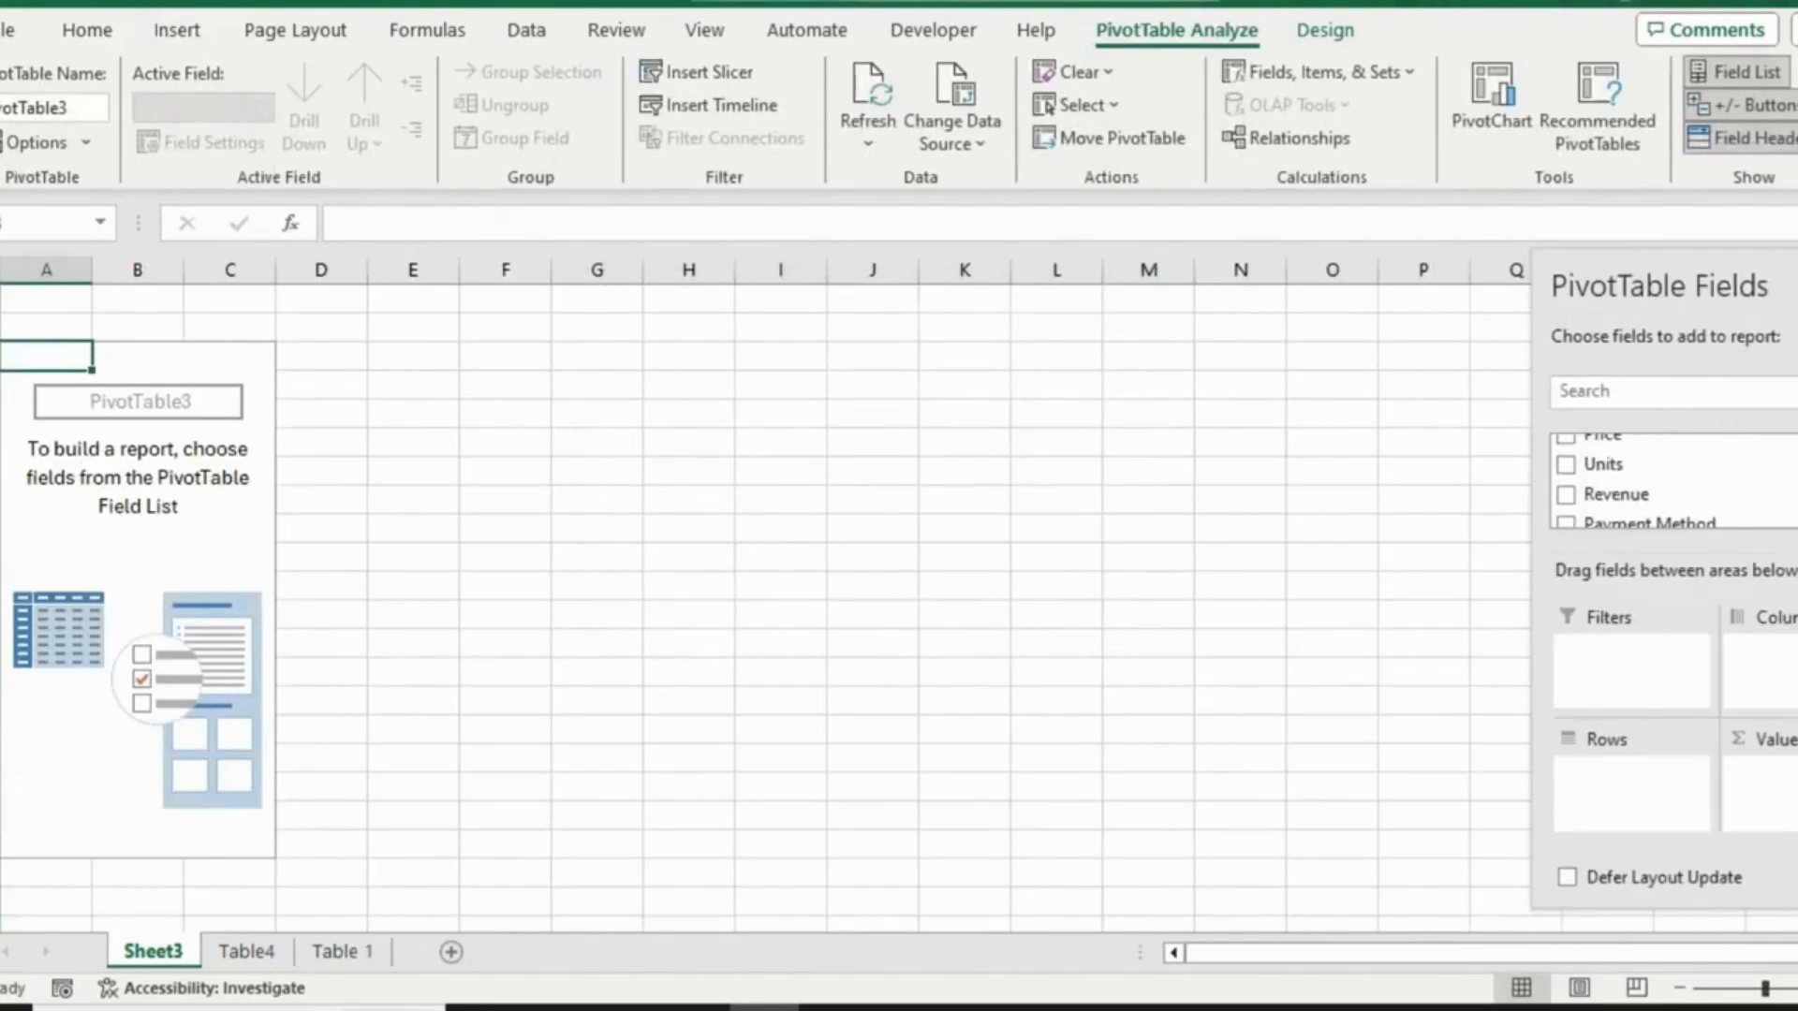
{"action": "left_click", "coordinate": [1647, 498]}
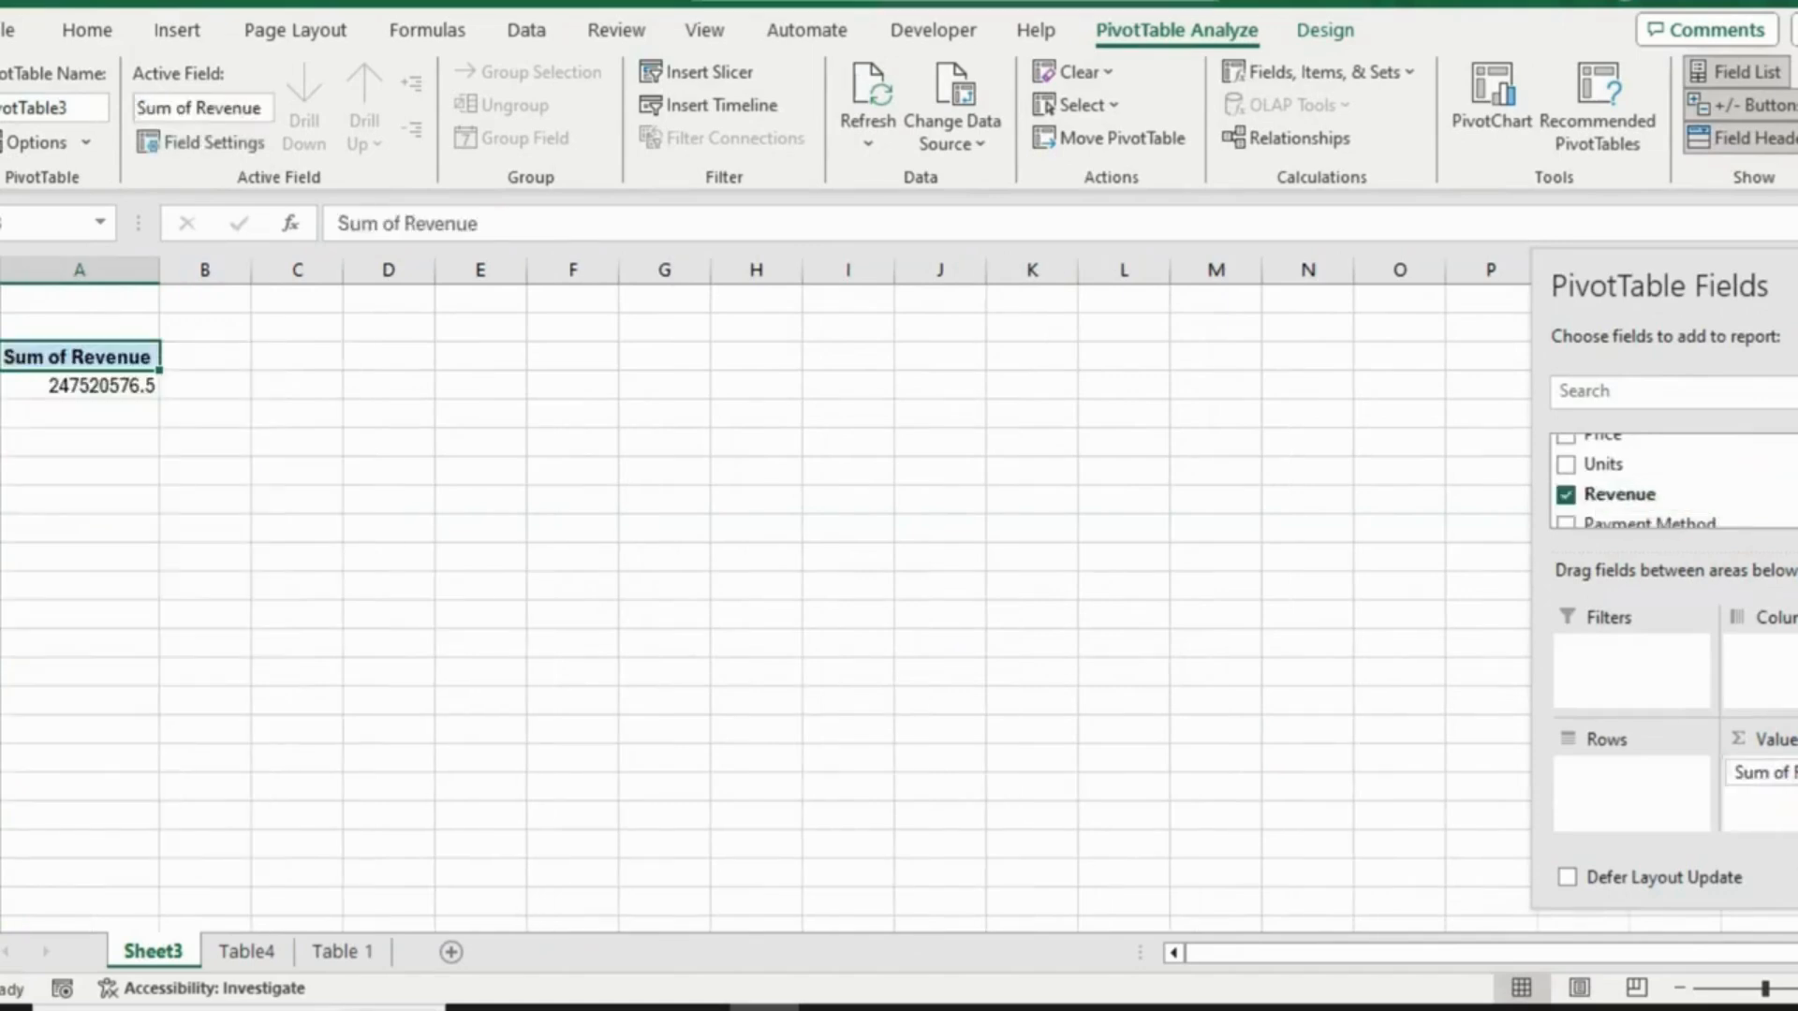
{"action": "scroll", "coordinate": [1652, 489], "scroll_direction": "down", "scroll_amount": 2}
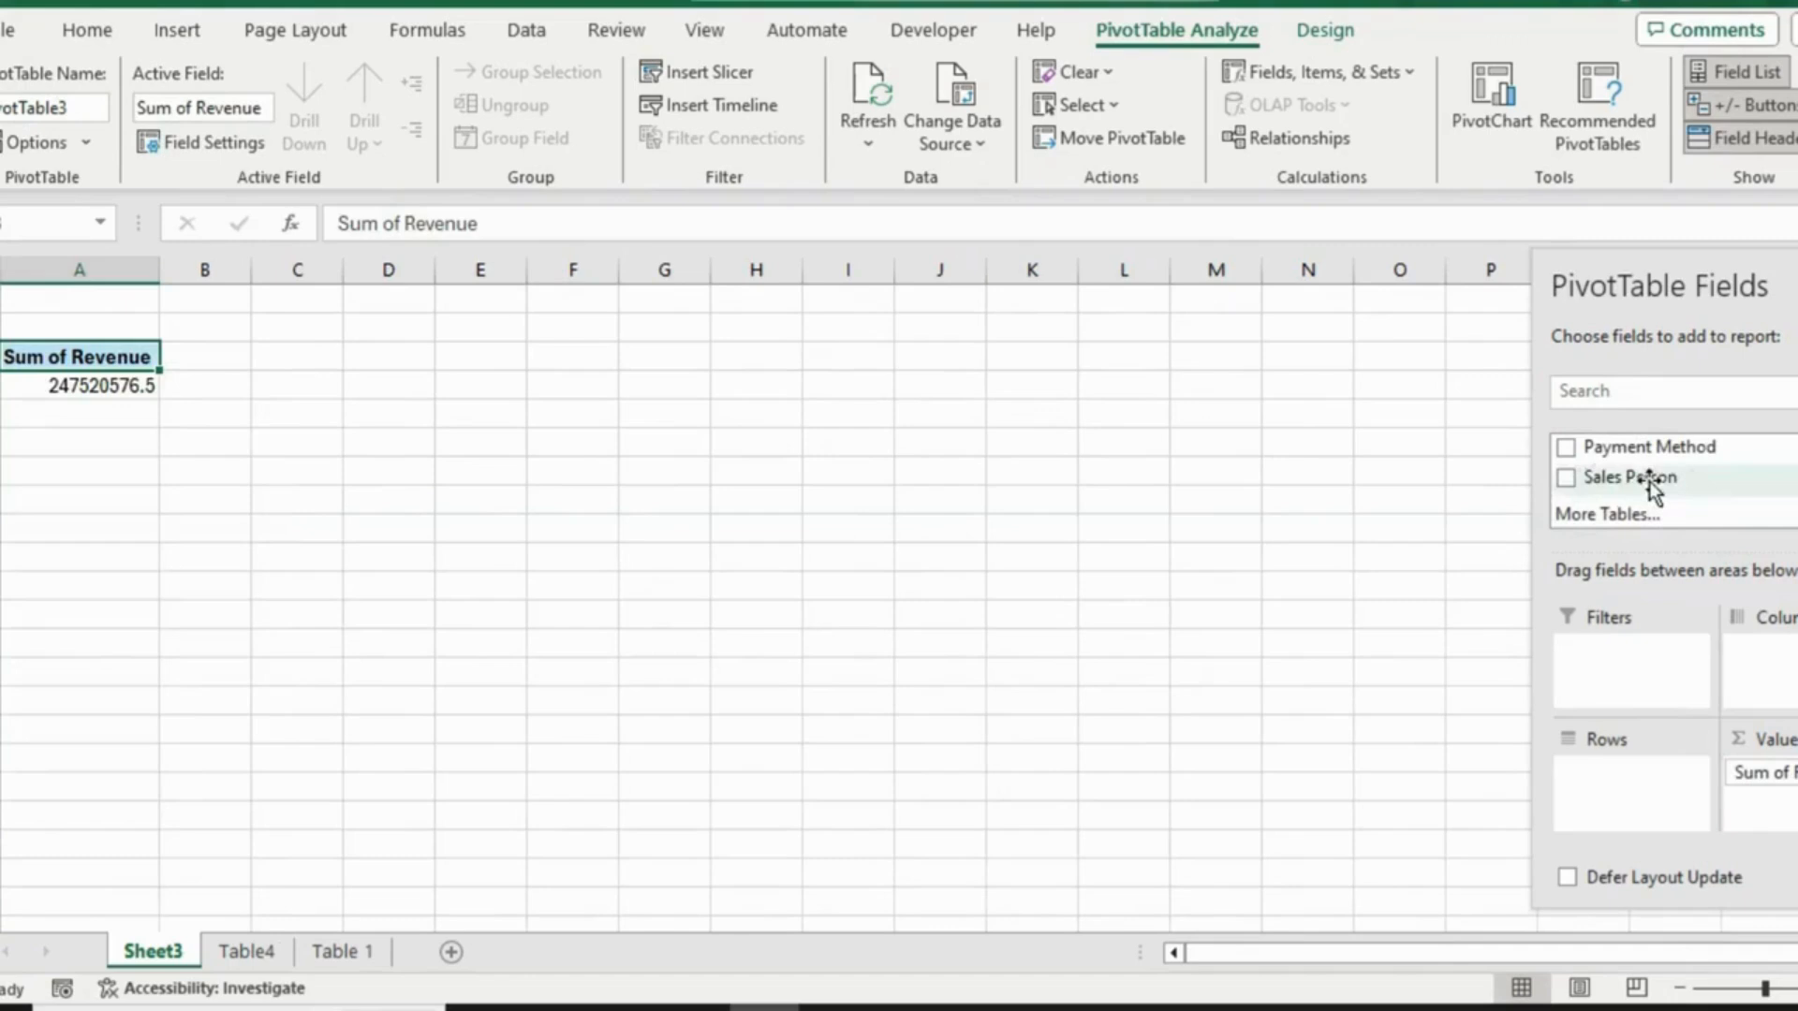
{"action": "left_click_drag", "start_coordinate": [1651, 485], "coordinate": [1603, 774]}
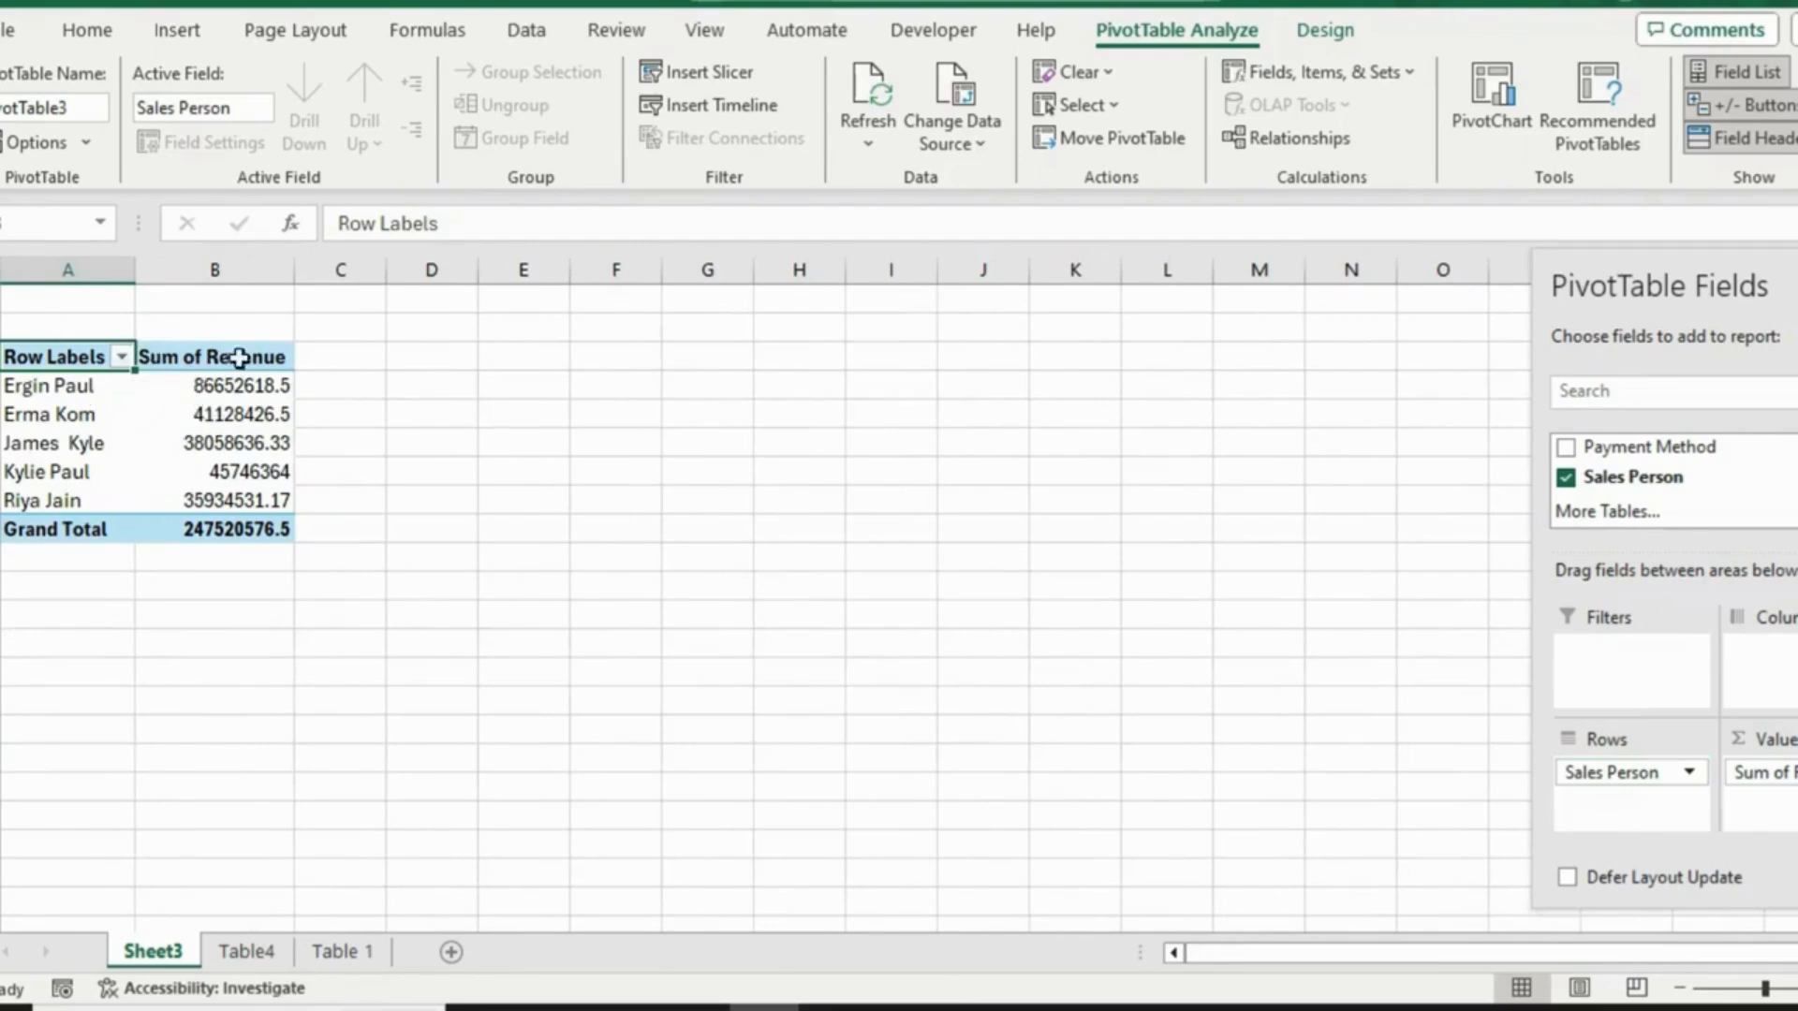
Sort the sales persons by Sum of Revenue from largest to smallest and review the ranking
{"action": "left_click", "coordinate": [262, 388]}
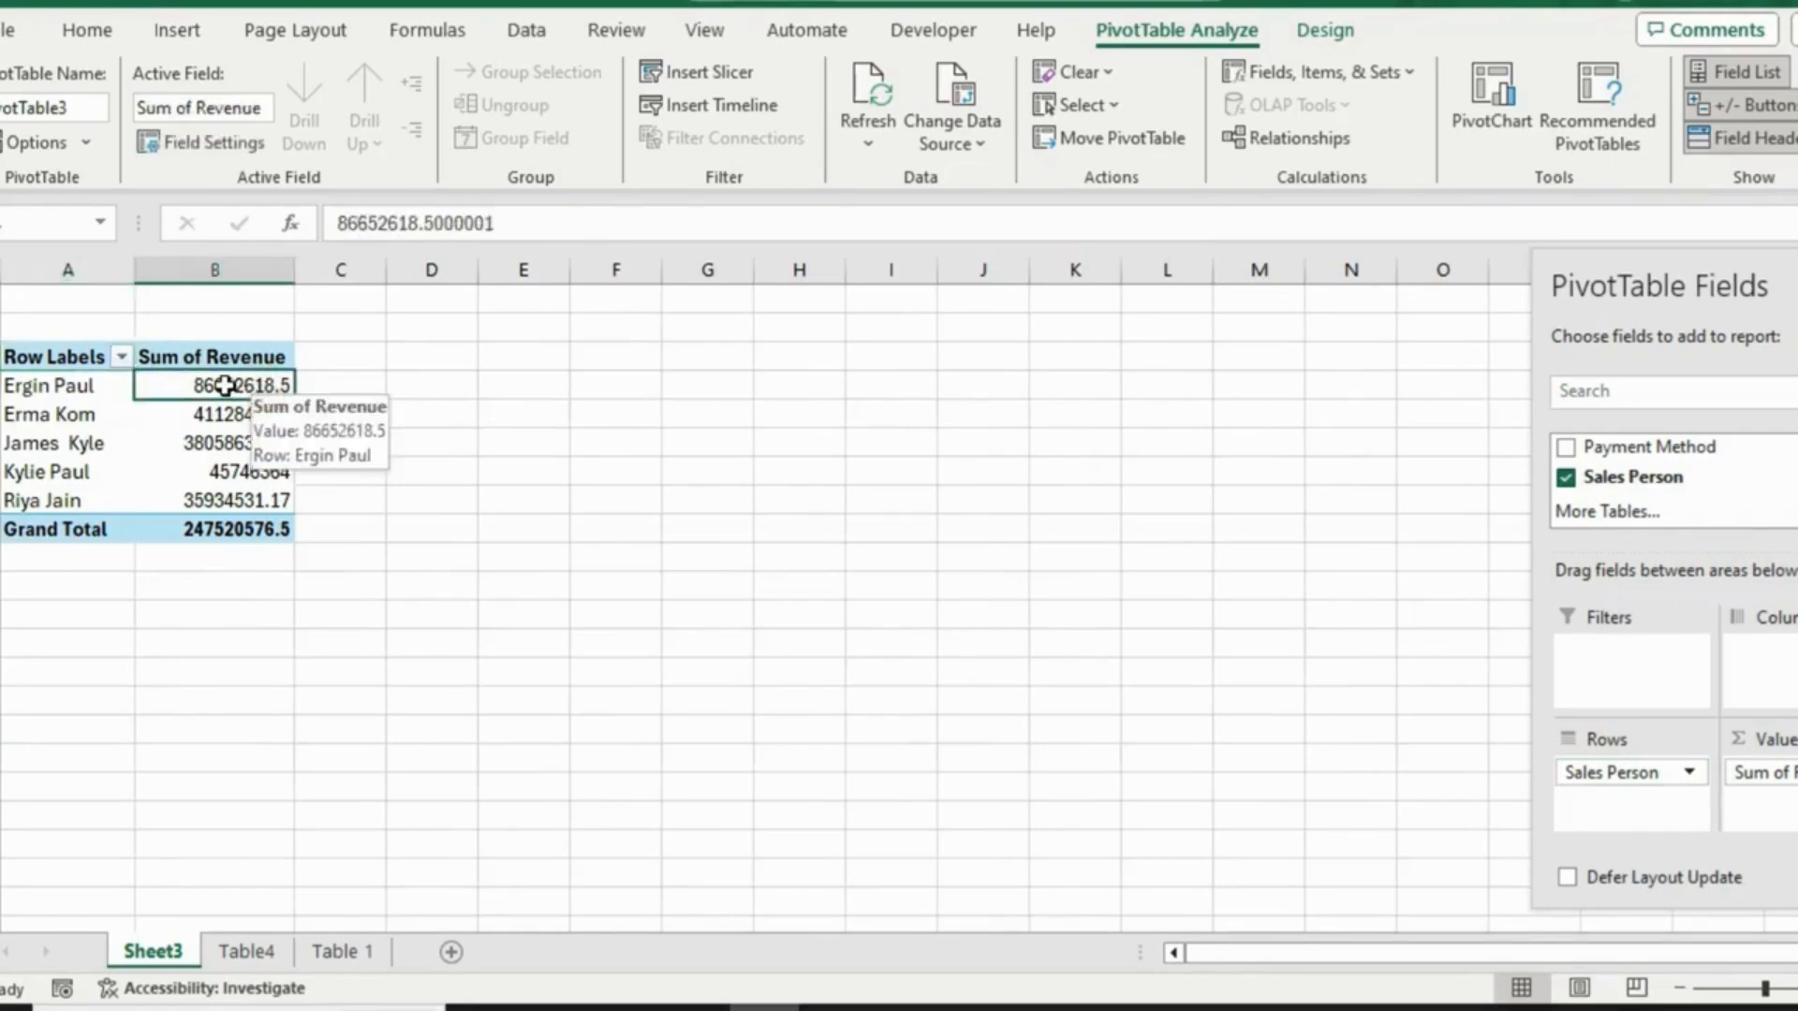
{"action": "right_click", "coordinate": [262, 387]}
{"action": "mouse_move", "coordinate": [463, 620]}
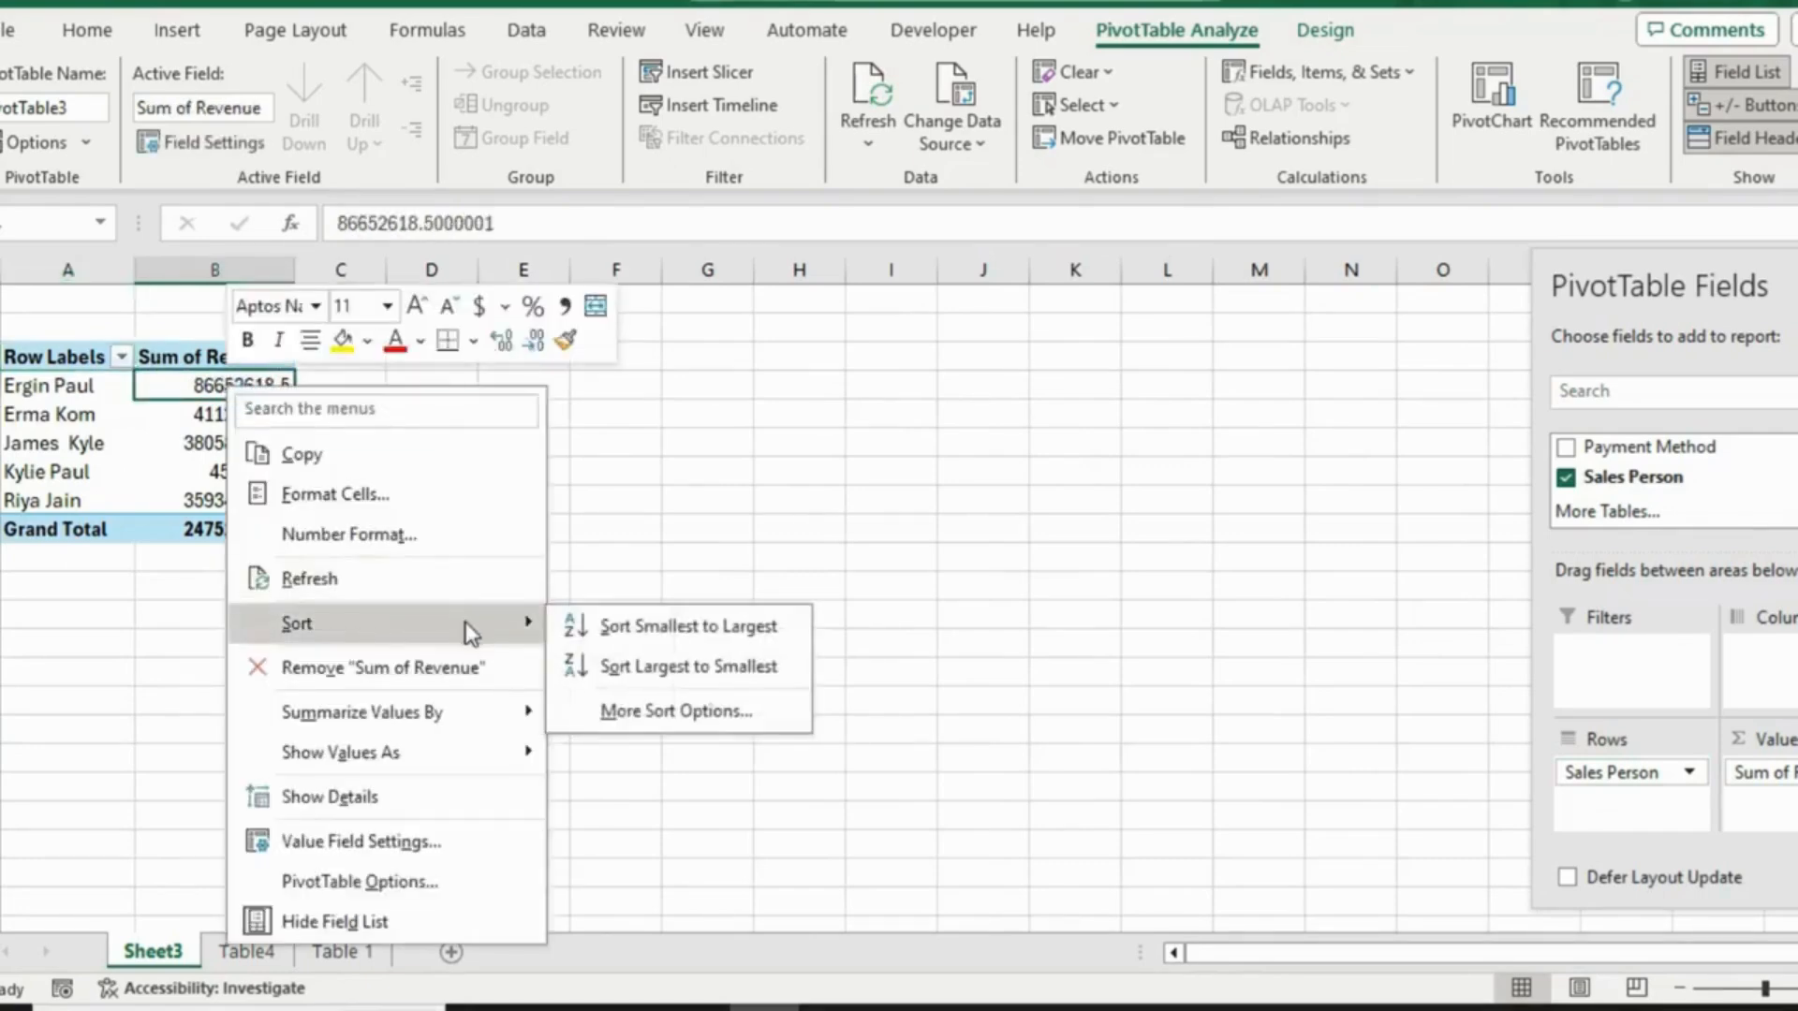
{"action": "left_click", "coordinate": [655, 666]}
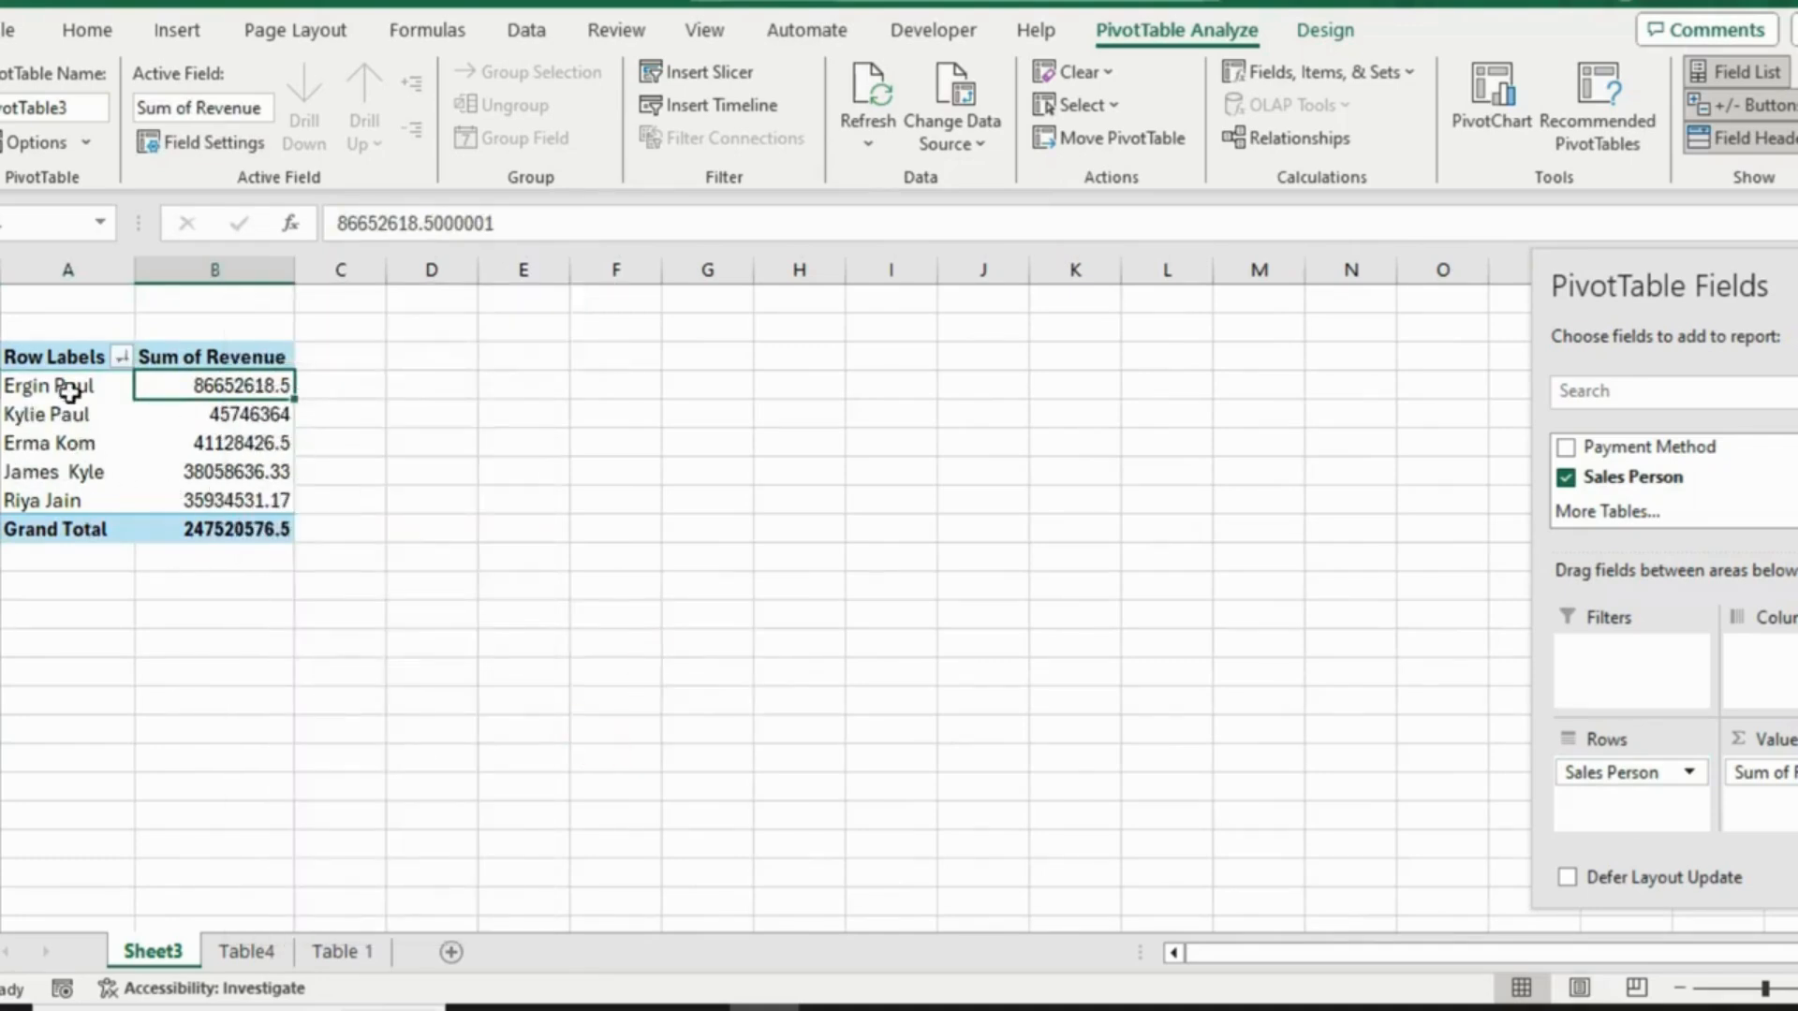
{"action": "left_click", "coordinate": [86, 417]}
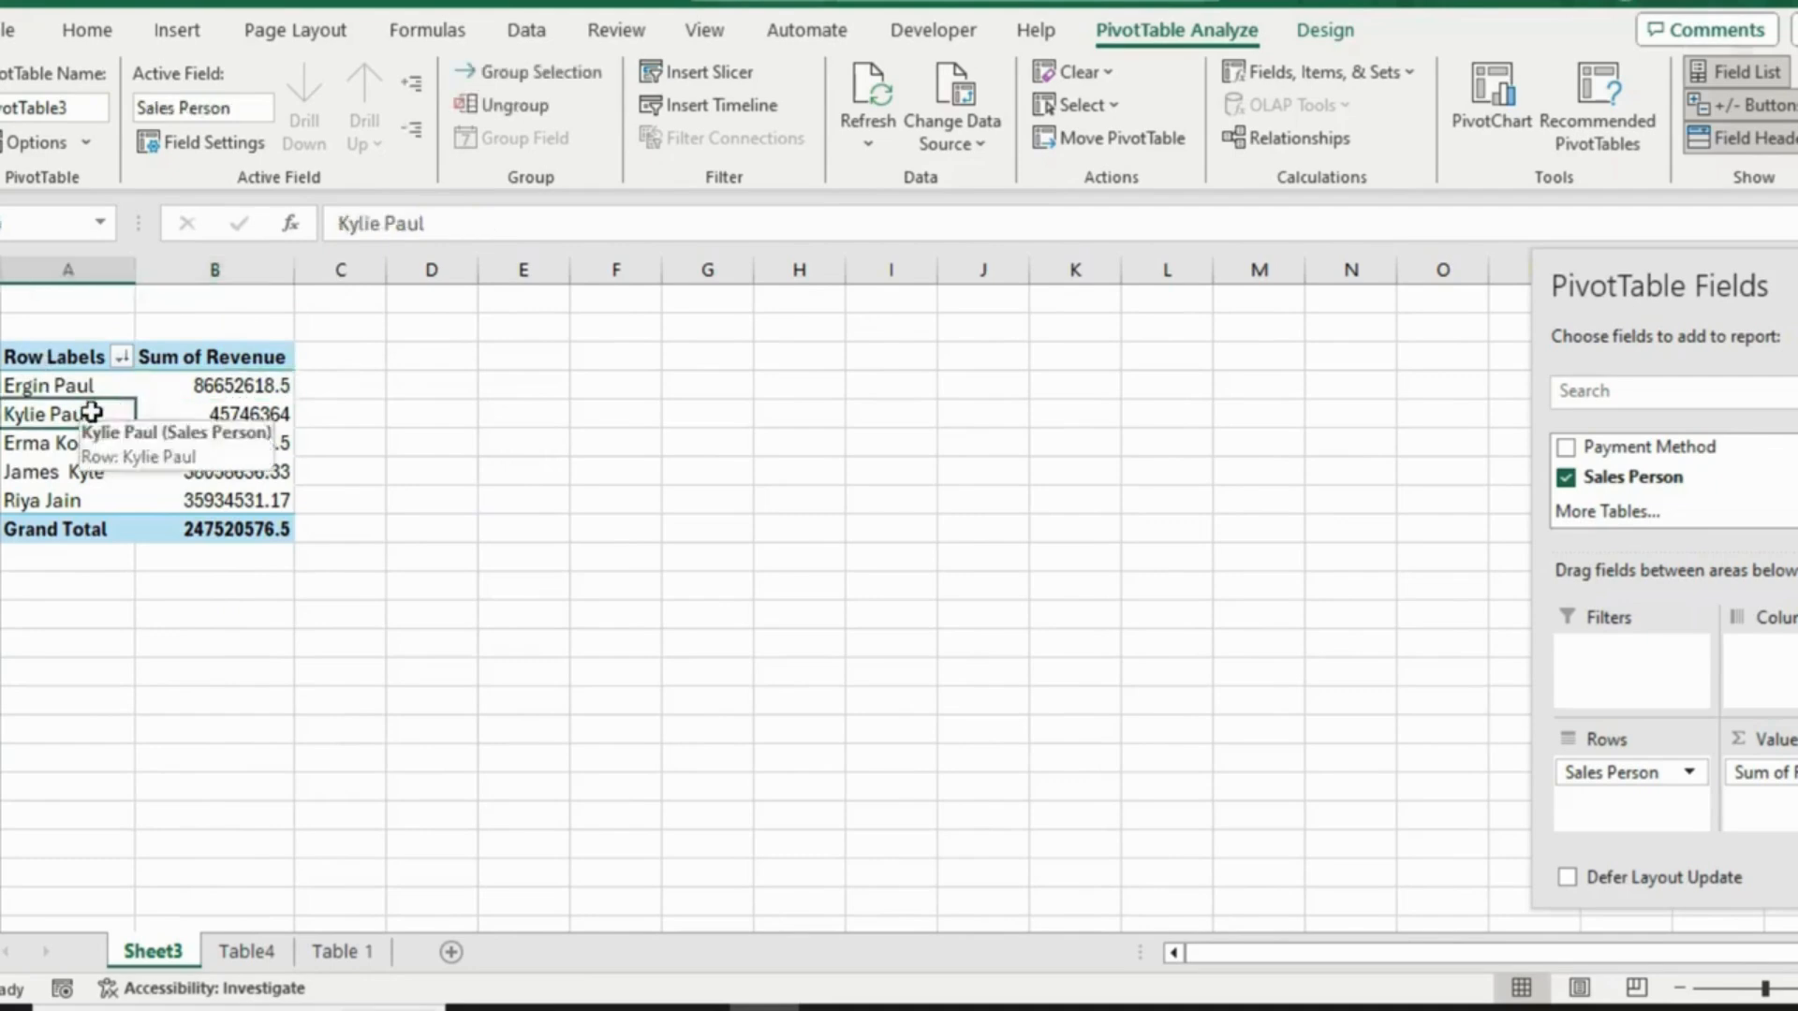
{"action": "mouse_move", "coordinate": [227, 385]}
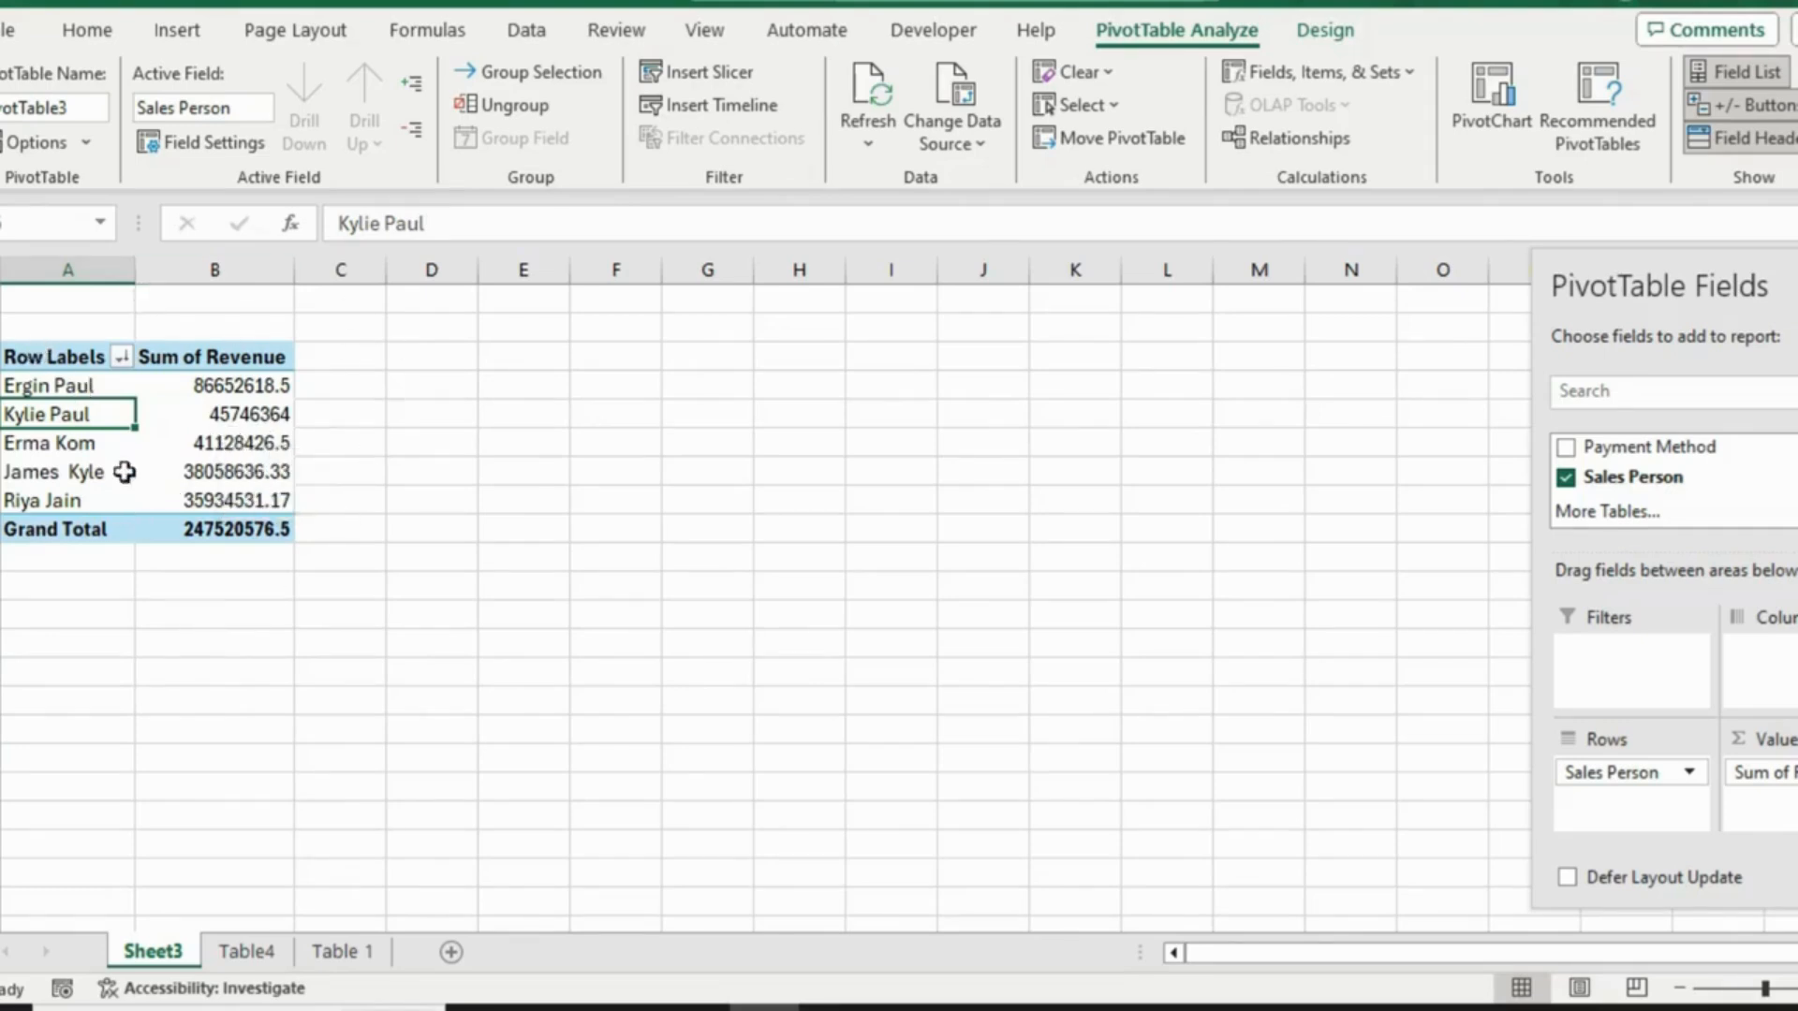
Copy the whole sales person PivotTable and paste a duplicate below it at A12
{"action": "left_click_drag", "start_coordinate": [56, 357], "coordinate": [235, 532]}
{"action": "key", "text": "ctrl+c"}
{"action": "left_click", "coordinate": [109, 608]}
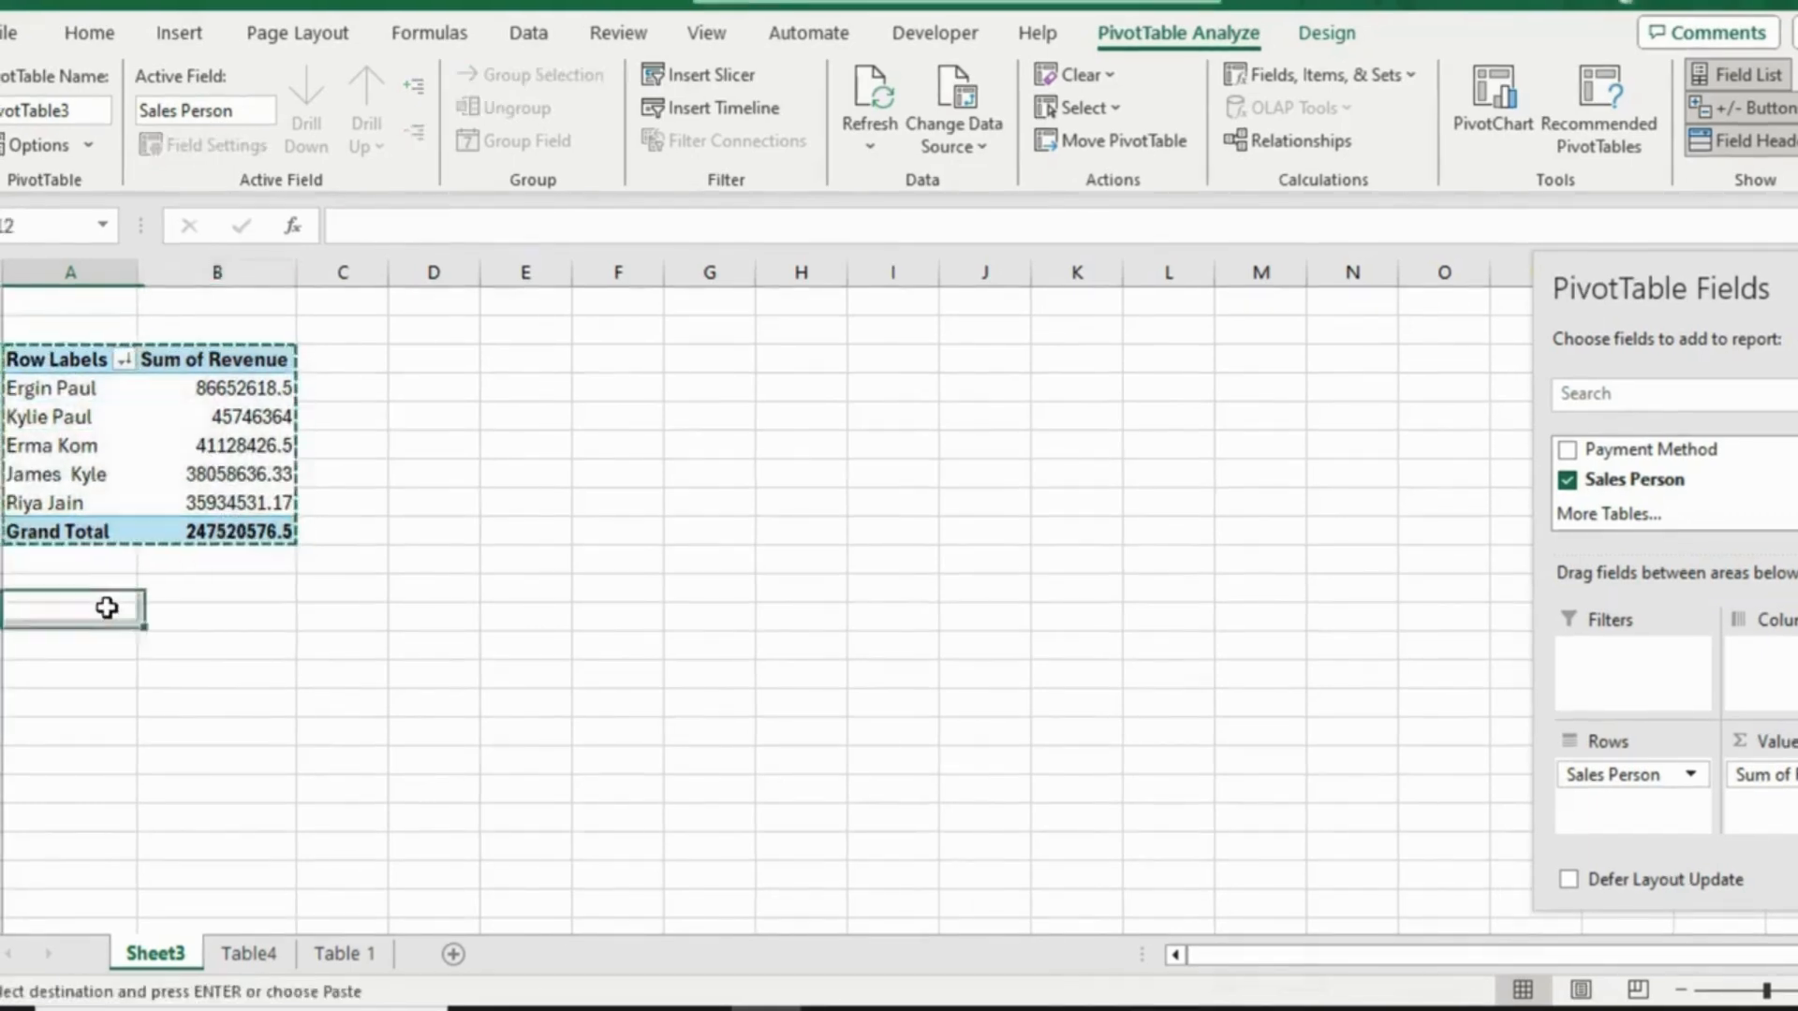
{"action": "key", "text": "ctrl+v"}
{"action": "left_click", "coordinate": [244, 704]}
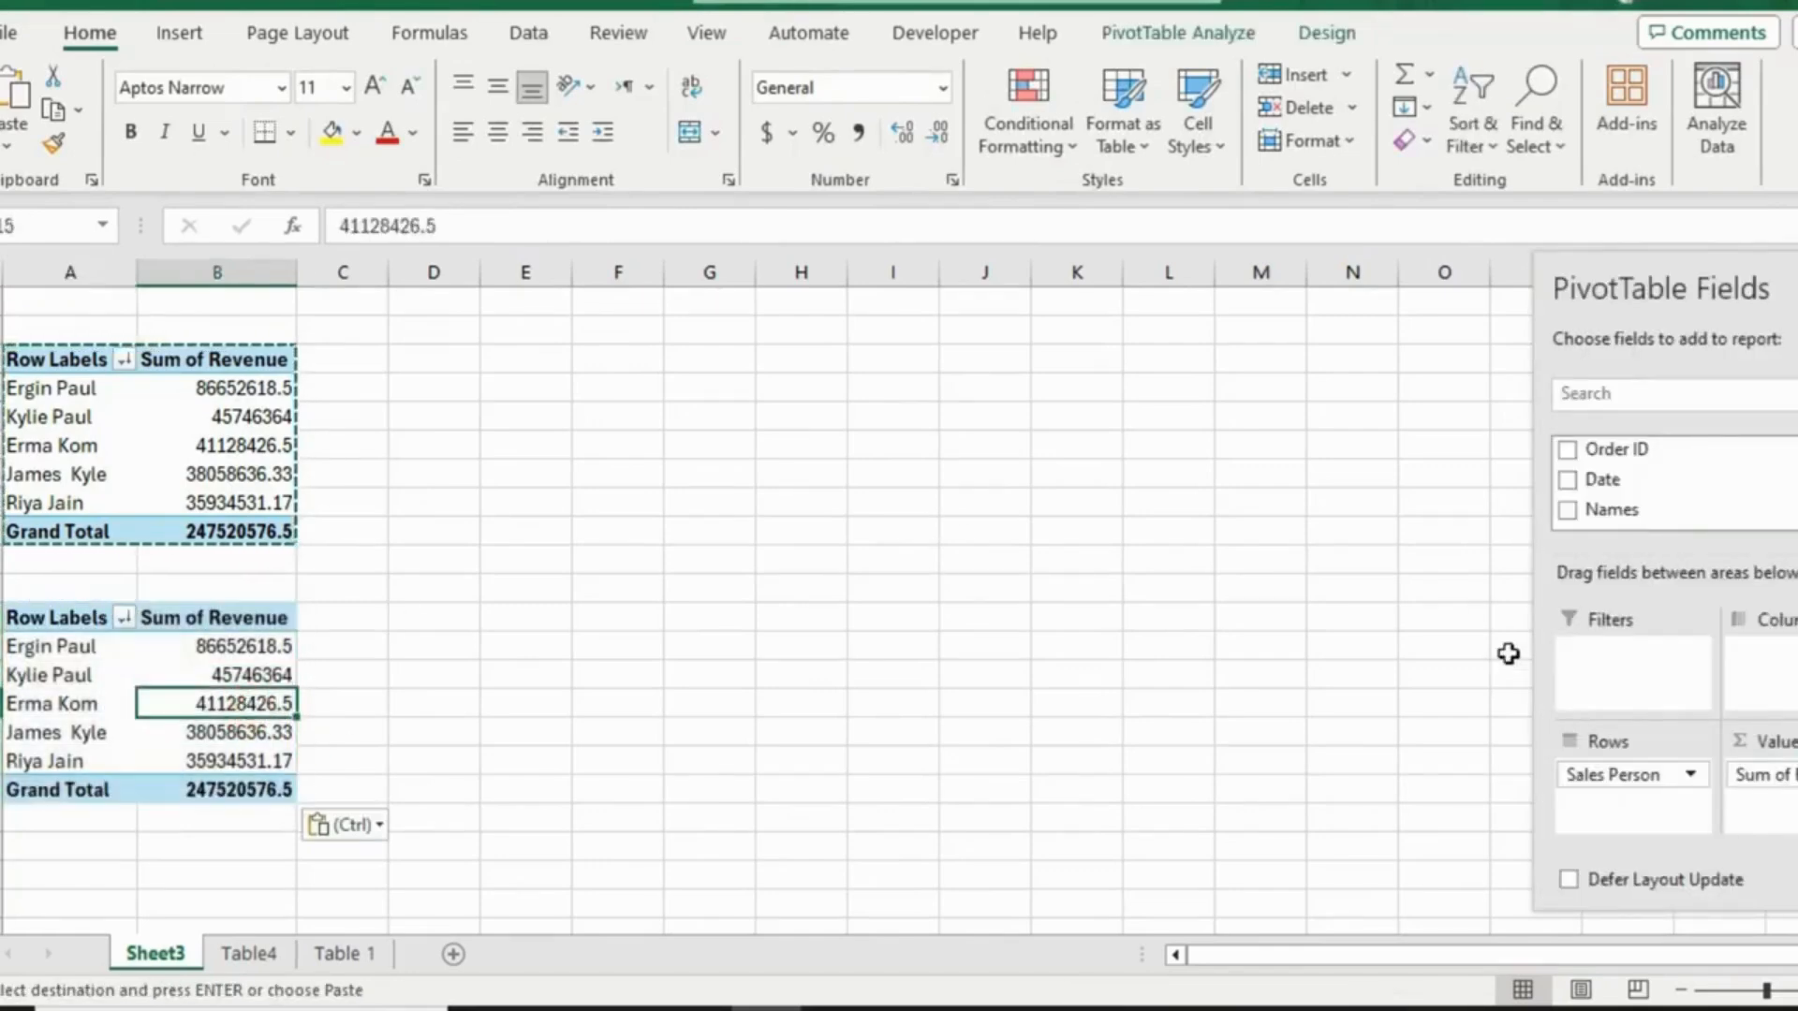
Replace Sales Person with Gender as the row field of the duplicated PivotTable
{"action": "left_click_drag", "start_coordinate": [1597, 774], "coordinate": [1280, 669]}
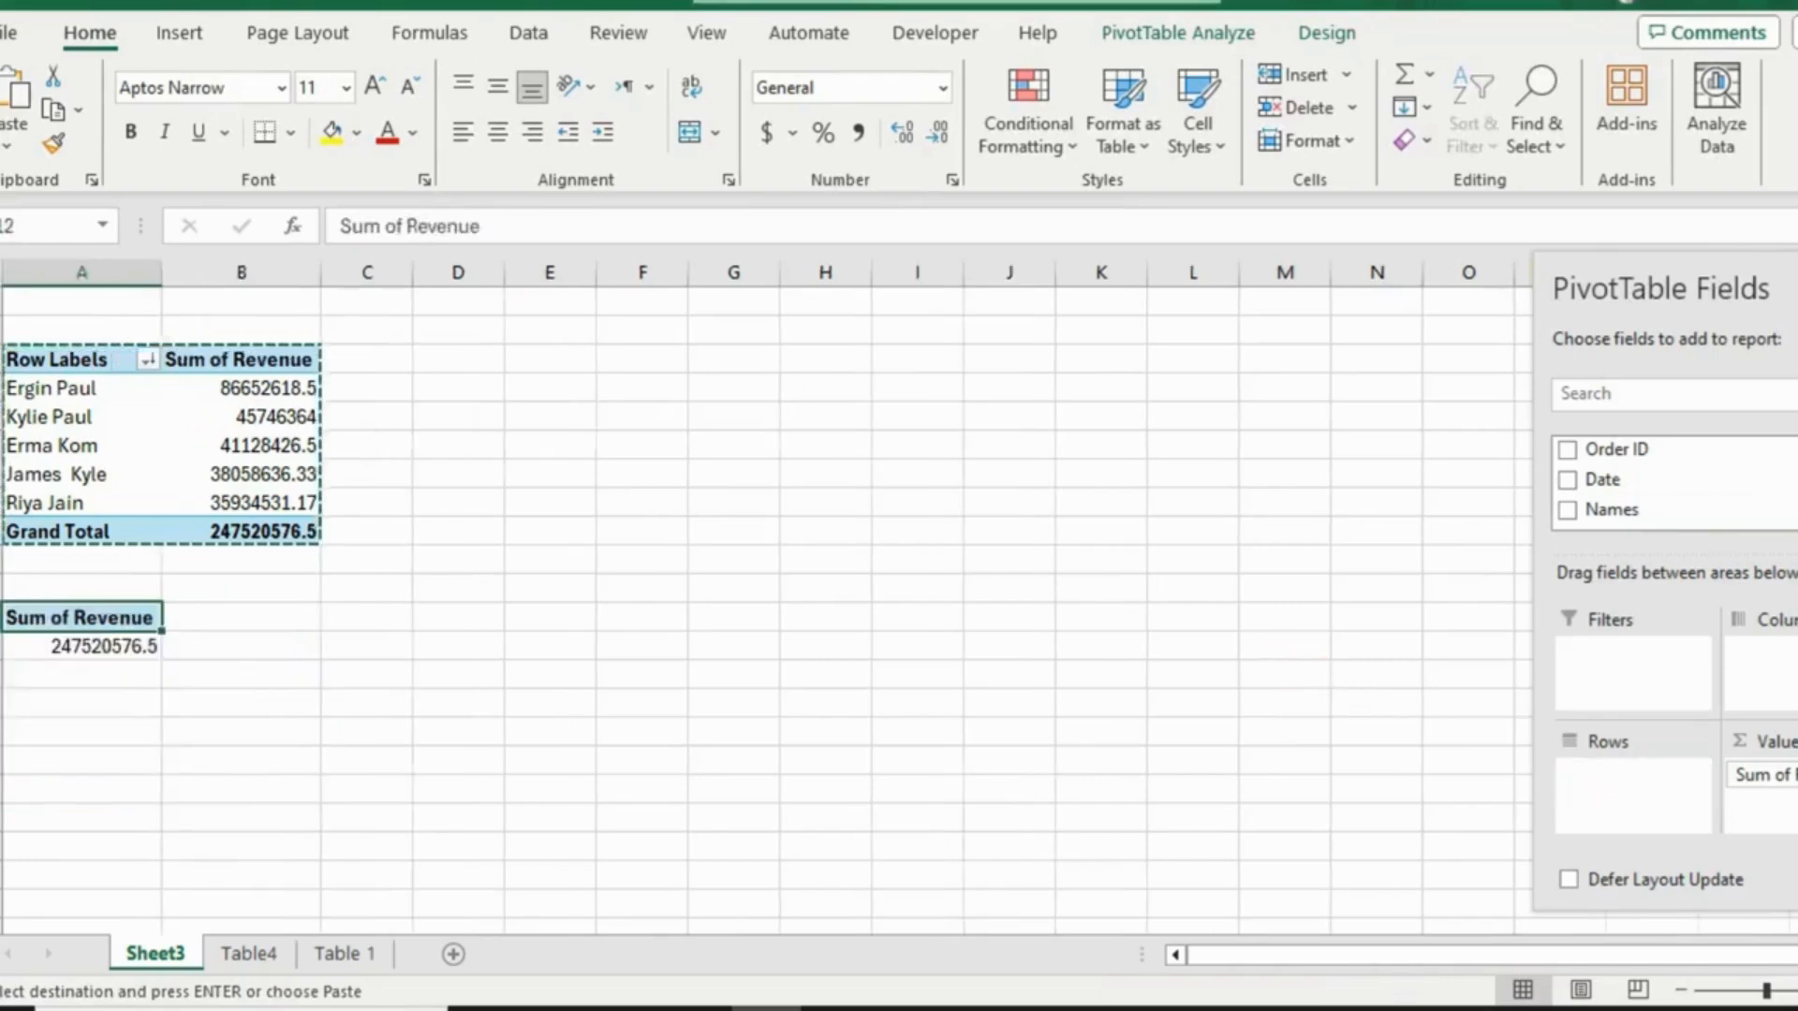
{"action": "scroll", "coordinate": [1674, 483], "scroll_direction": "down", "scroll_amount": 4}
{"action": "scroll", "coordinate": [1674, 483], "scroll_direction": "up", "scroll_amount": 2}
{"action": "scroll", "coordinate": [1674, 483], "scroll_direction": "down", "scroll_amount": 1}
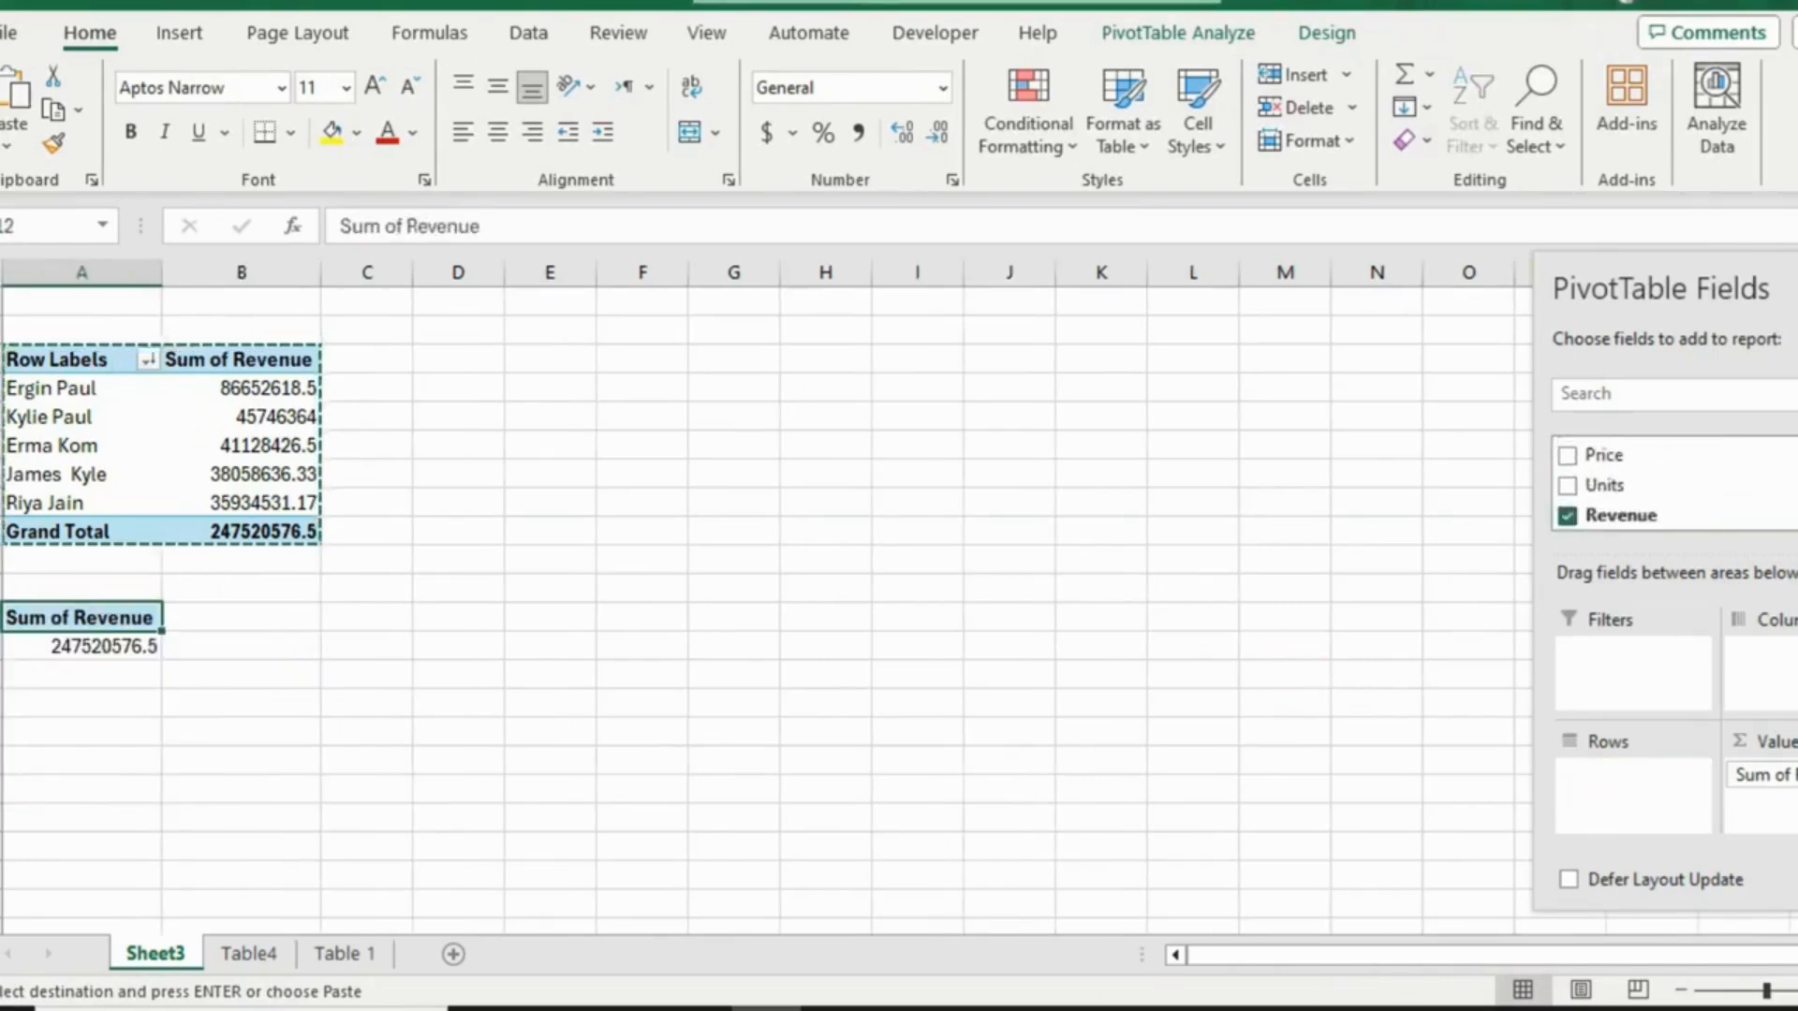
{"action": "scroll", "coordinate": [1674, 483], "scroll_direction": "up", "scroll_amount": 2}
{"action": "left_click_drag", "start_coordinate": [1661, 453], "coordinate": [1653, 802]}
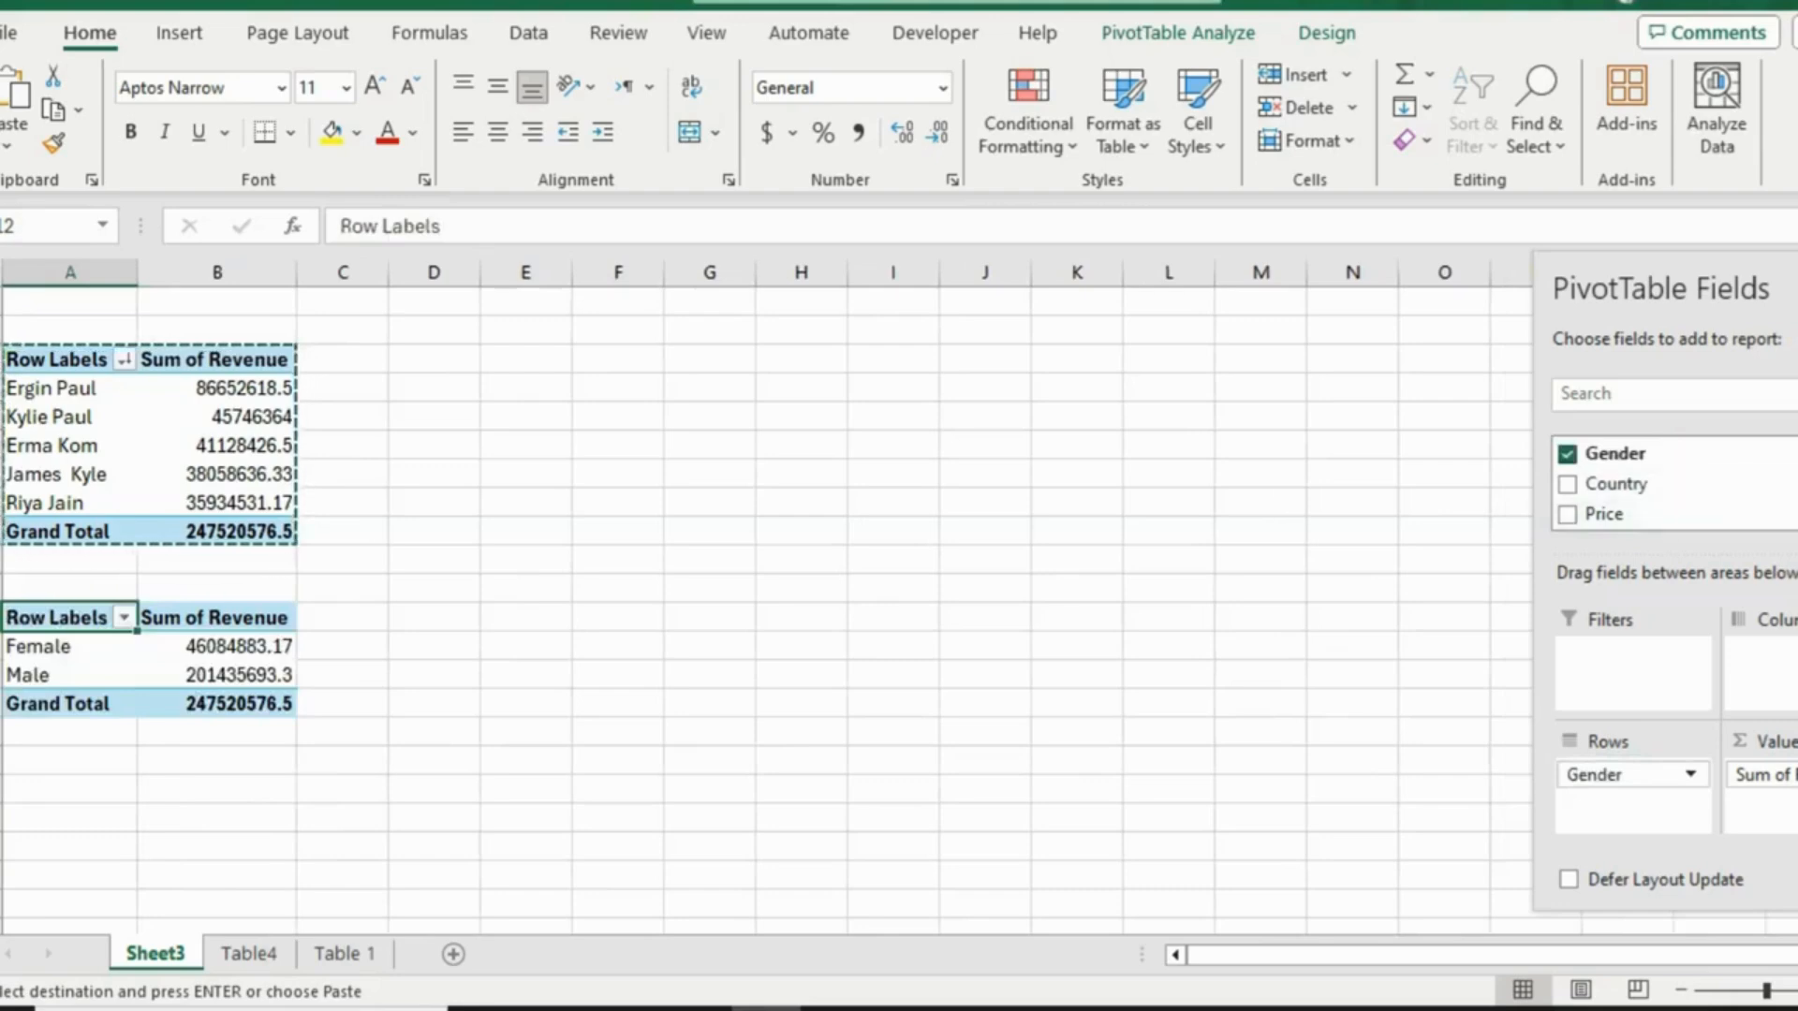
Add Units as a second summed value in the gender PivotTable
{"action": "scroll", "coordinate": [1674, 483], "scroll_direction": "up", "scroll_amount": 2}
{"action": "scroll", "coordinate": [1673, 483], "scroll_direction": "down", "scroll_amount": 5}
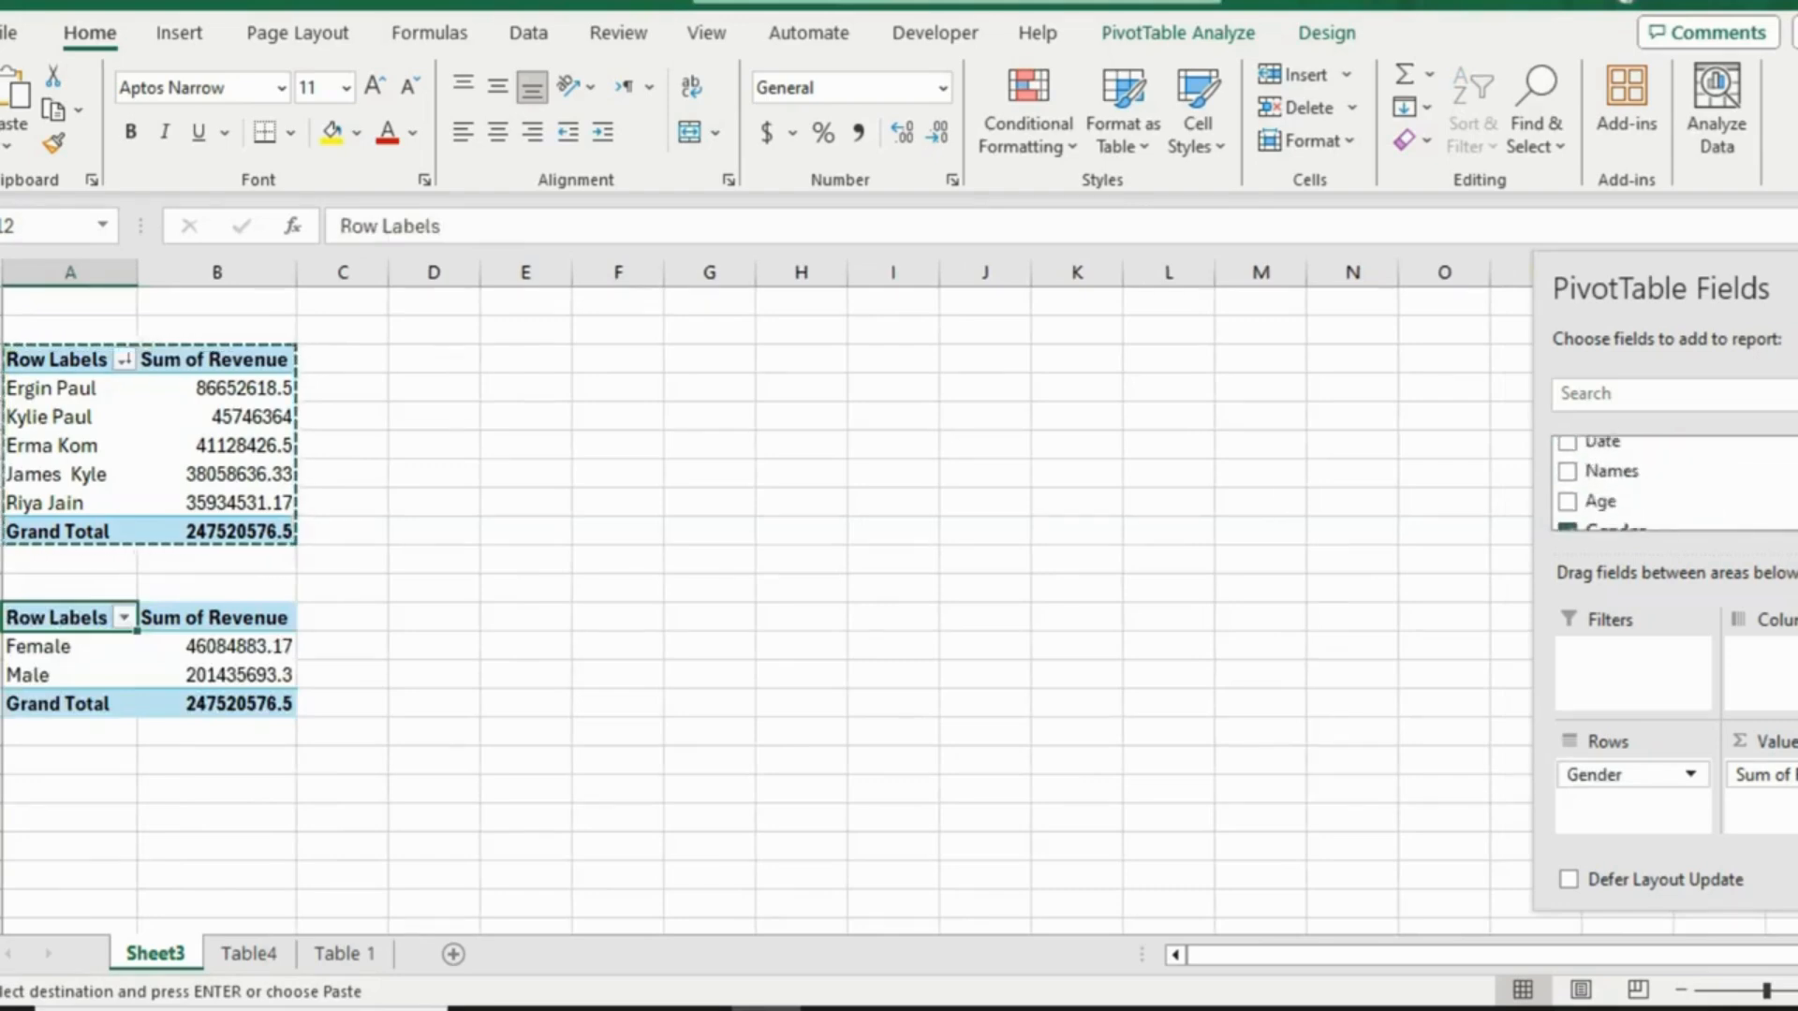
{"action": "left_click_drag", "start_coordinate": [1606, 466], "coordinate": [1769, 805]}
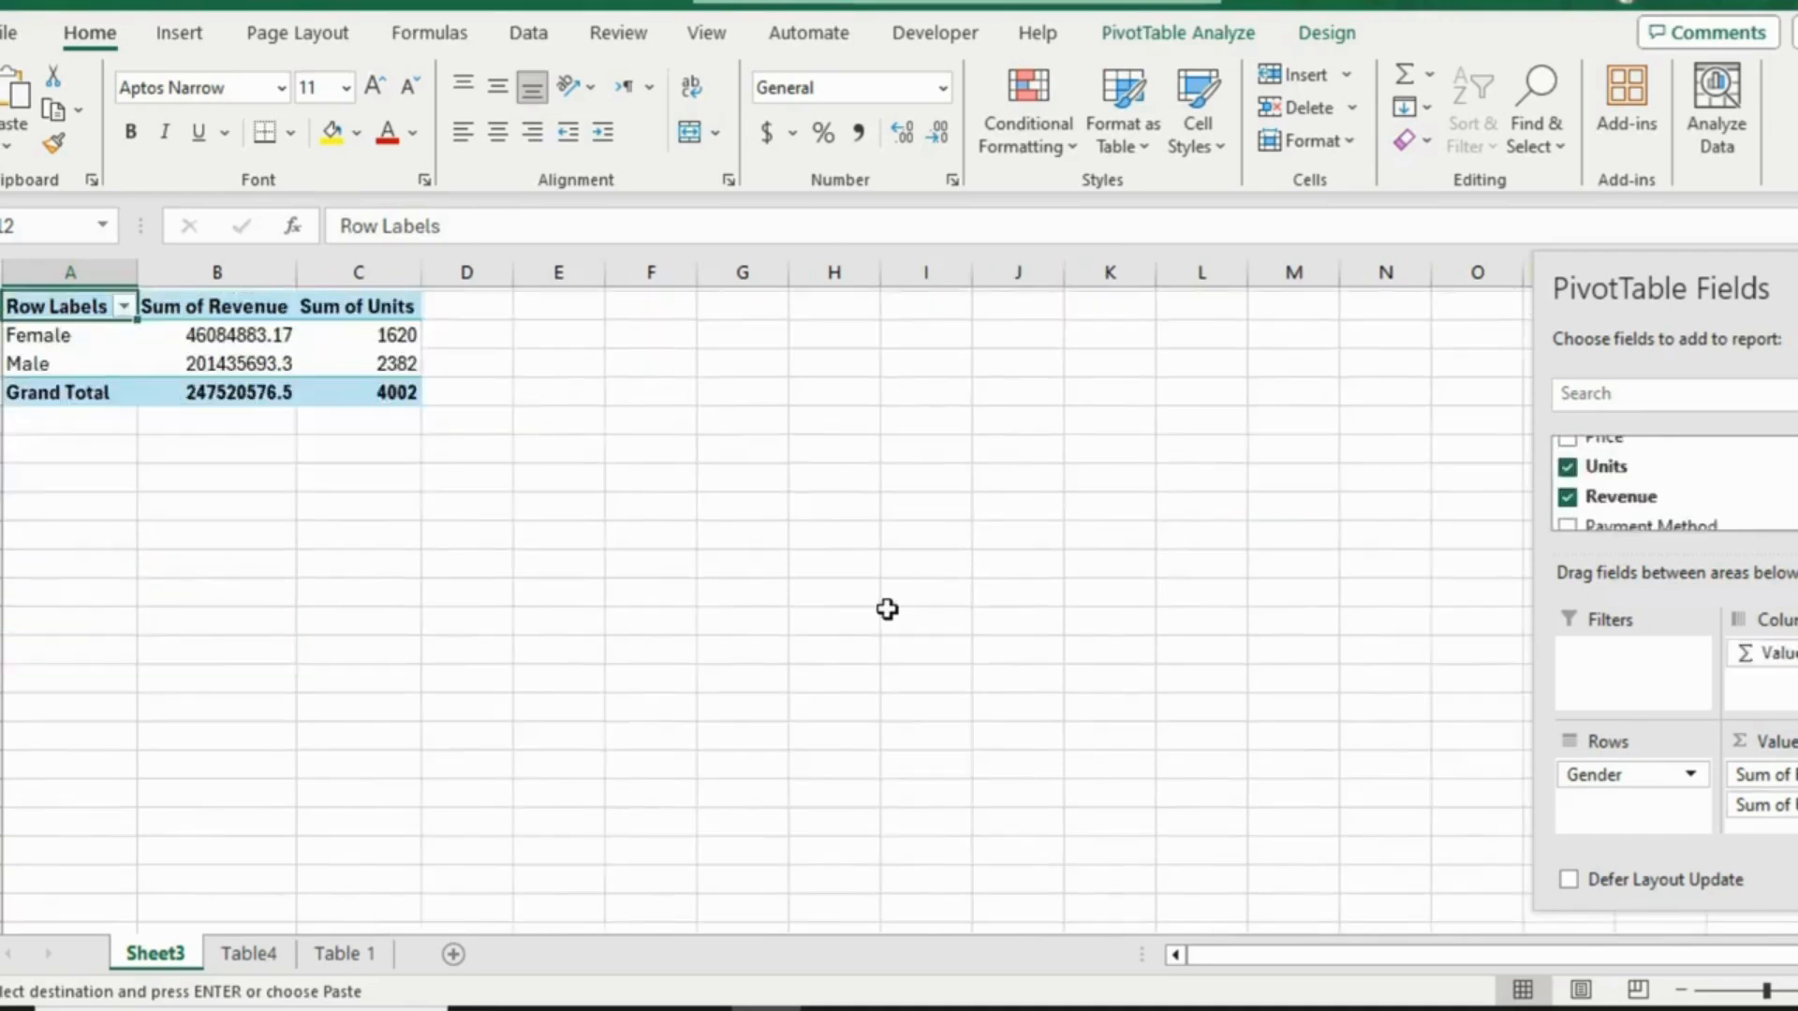
{"action": "scroll", "coordinate": [886, 609], "scroll_direction": "up", "scroll_amount": 4}
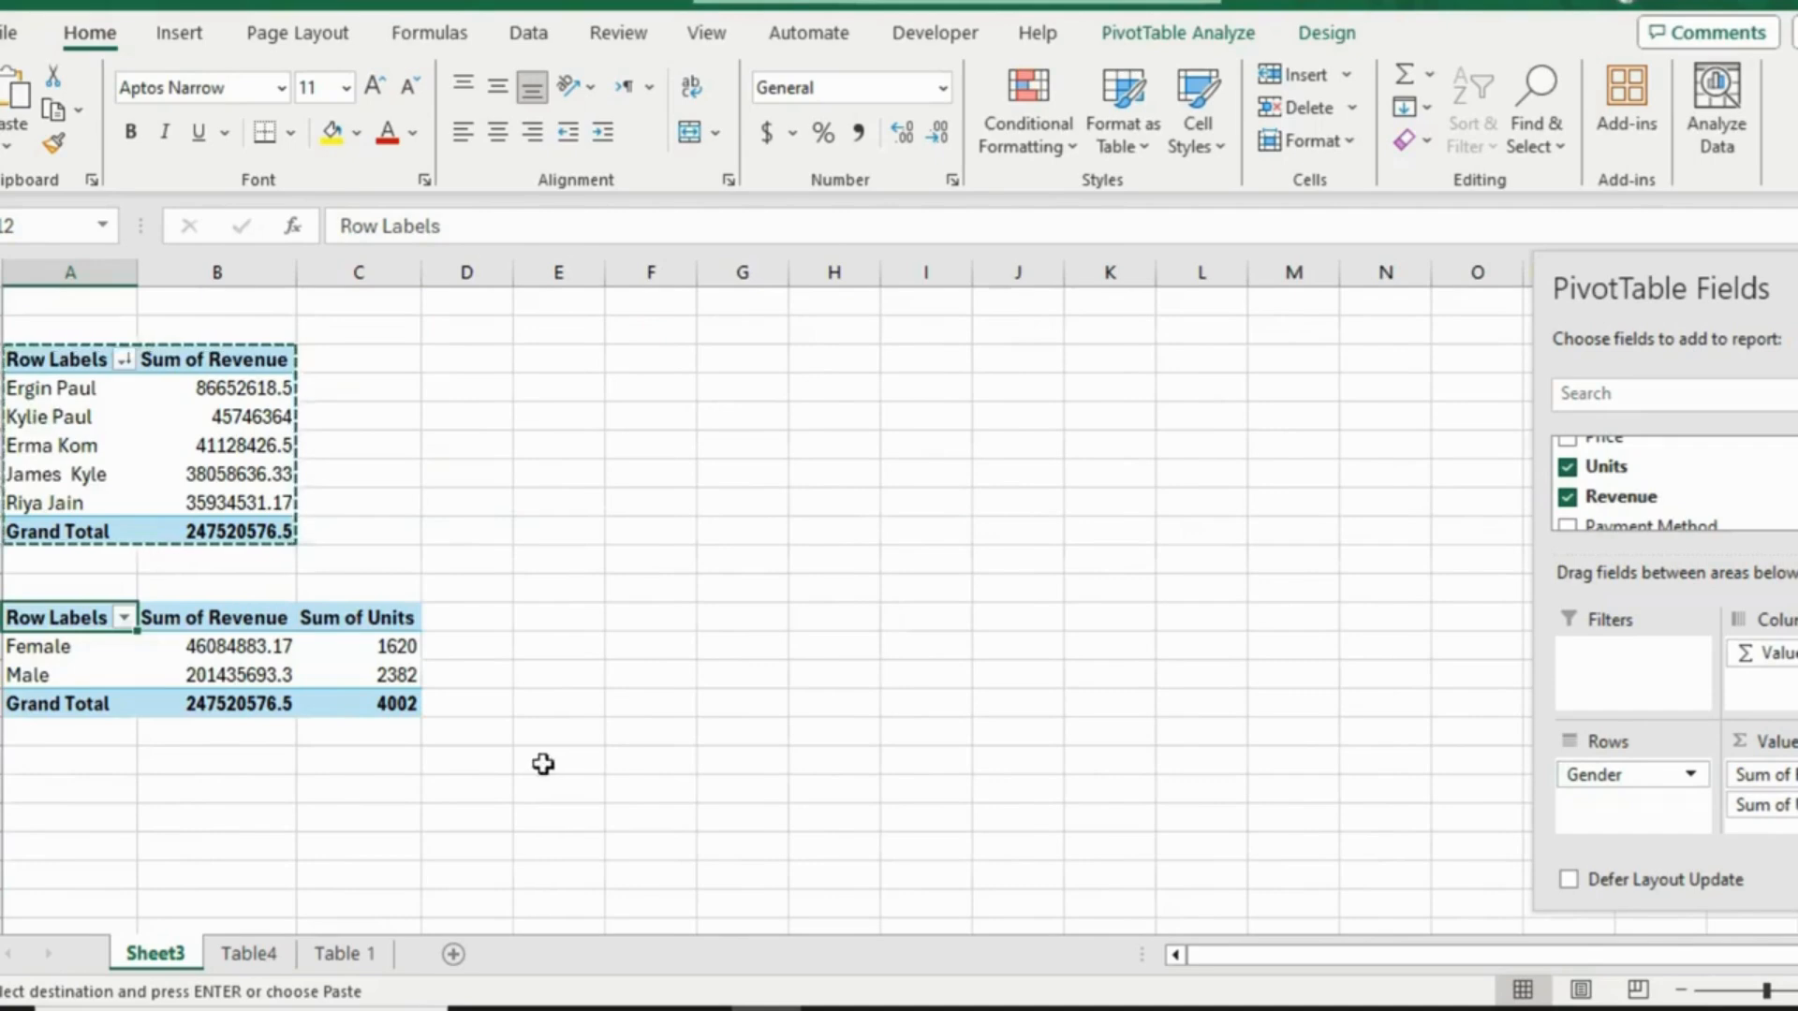
Show the Sum of Units values as % of Grand Total and check the female and male shares
{"action": "left_click", "coordinate": [374, 646]}
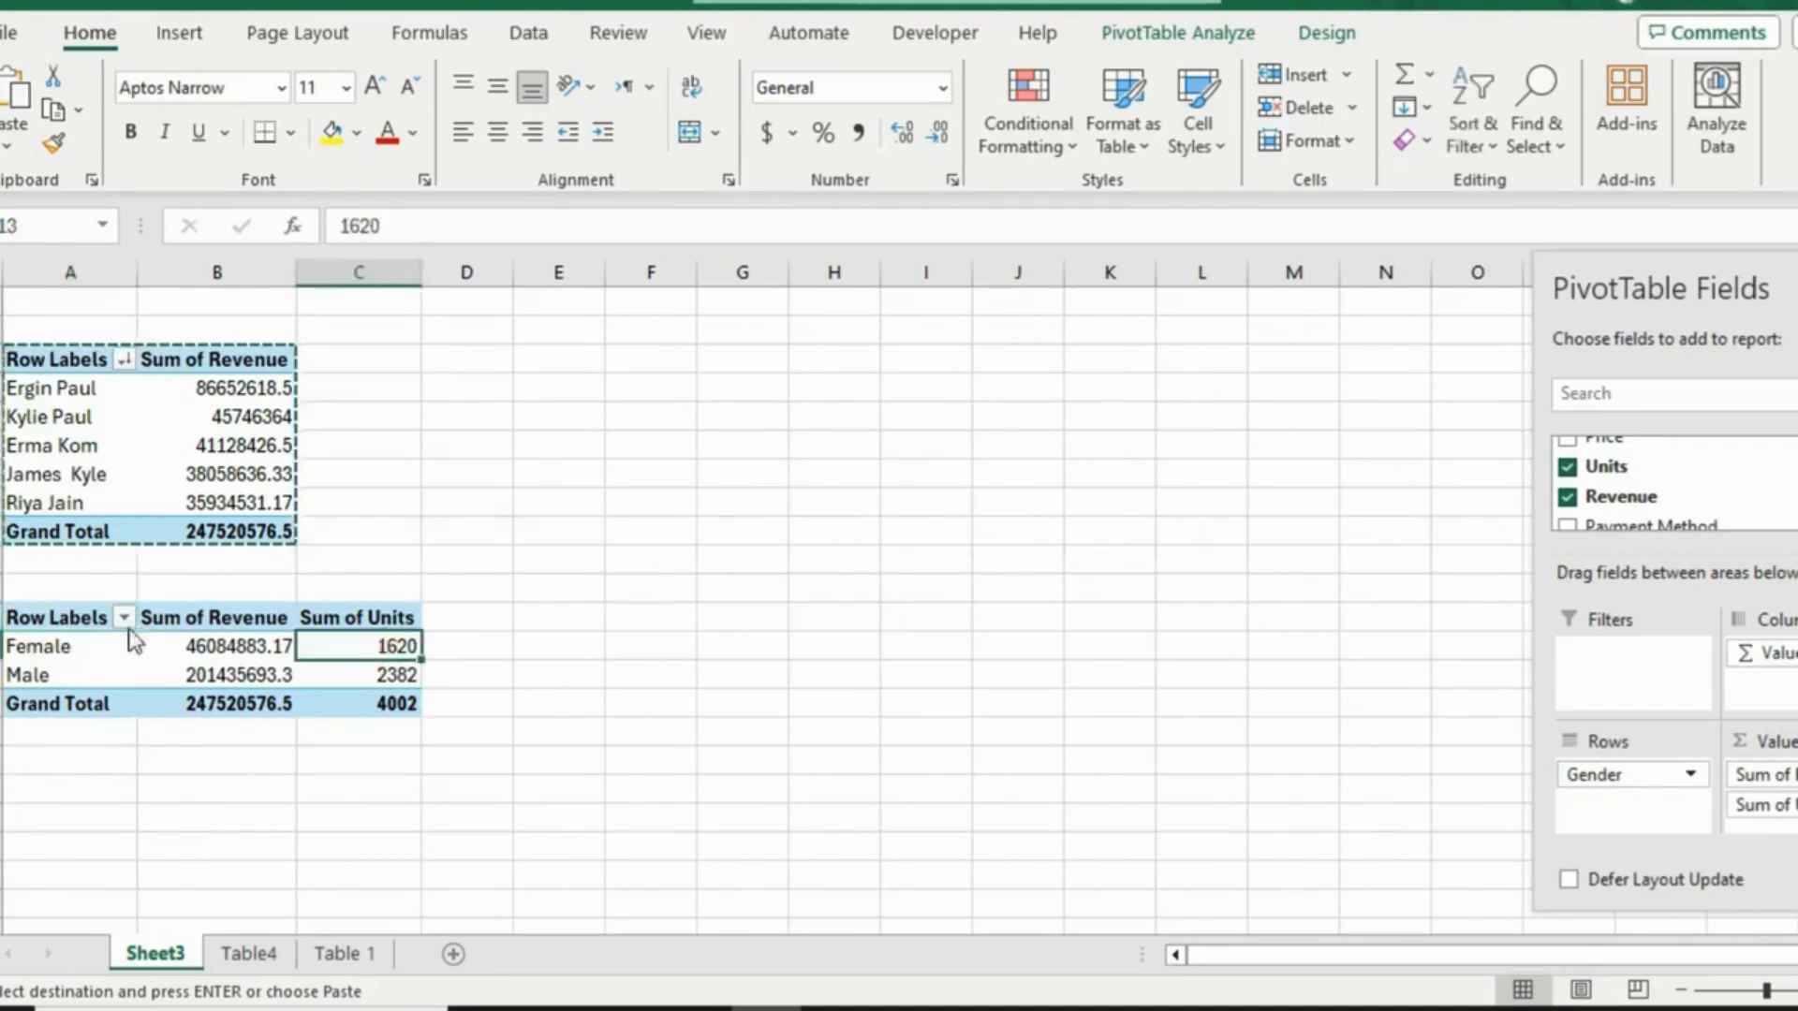
{"action": "right_click", "coordinate": [375, 646]}
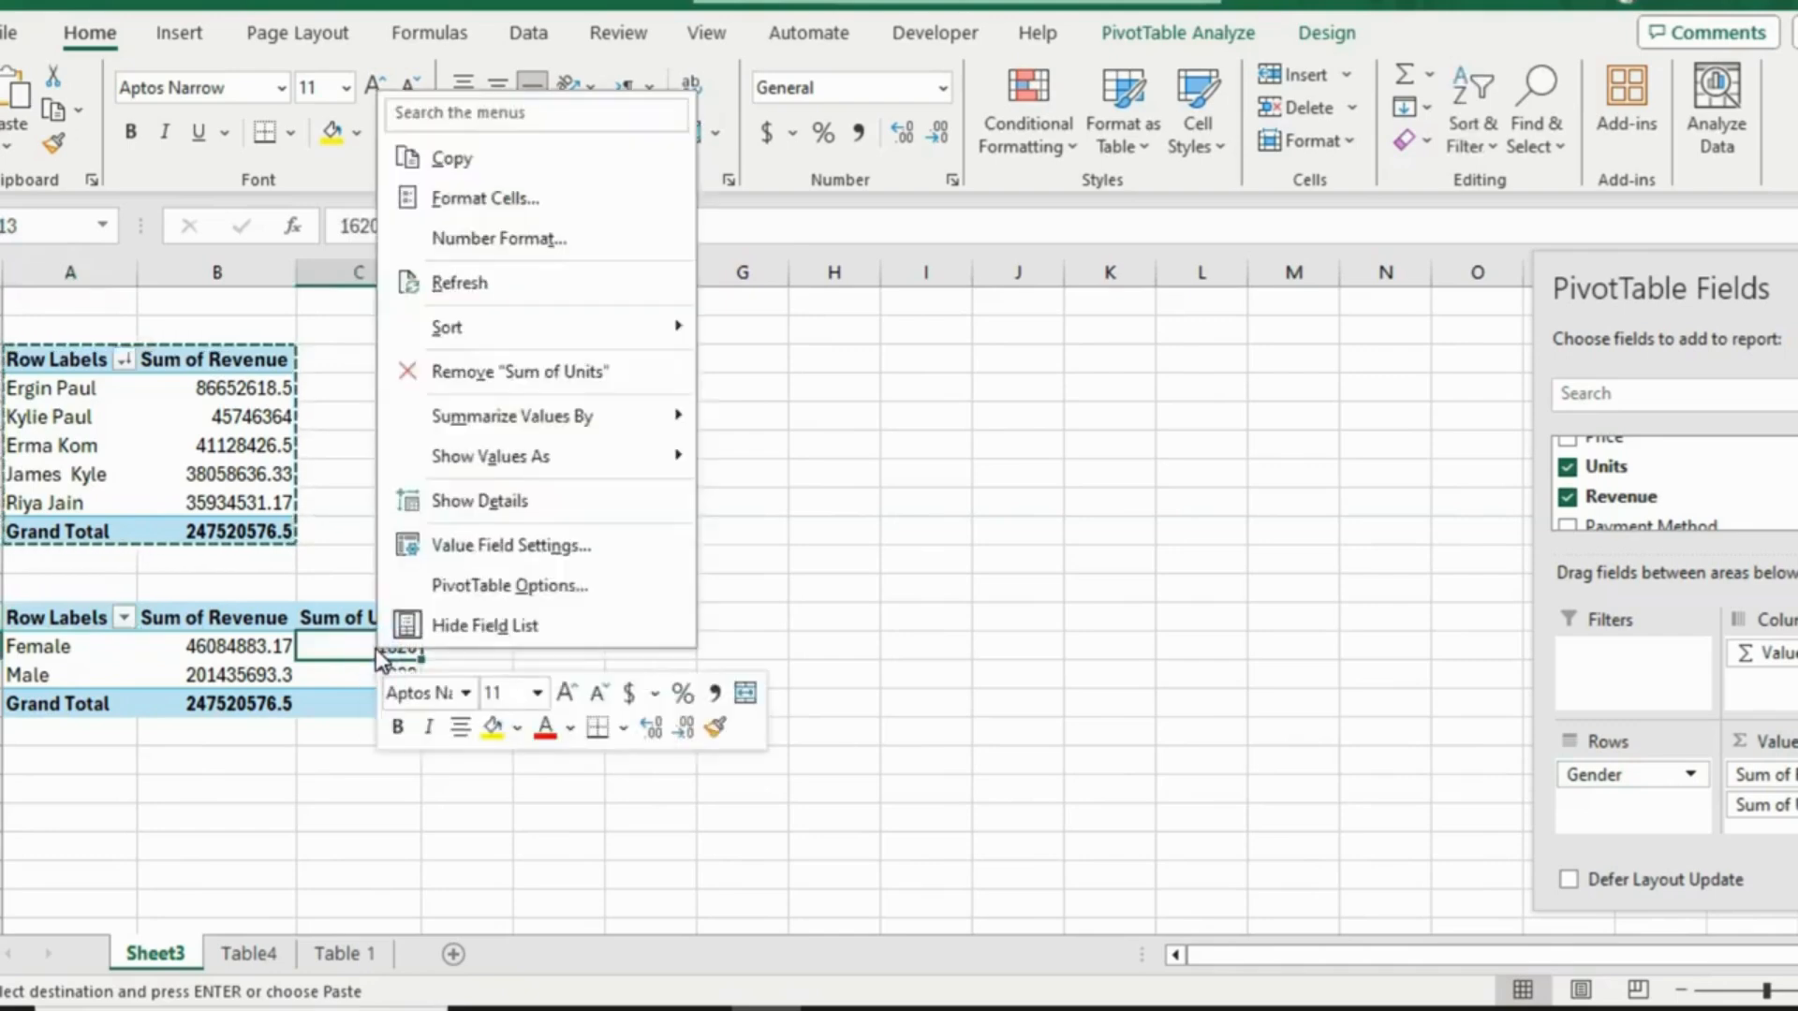
{"action": "mouse_move", "coordinate": [637, 459]}
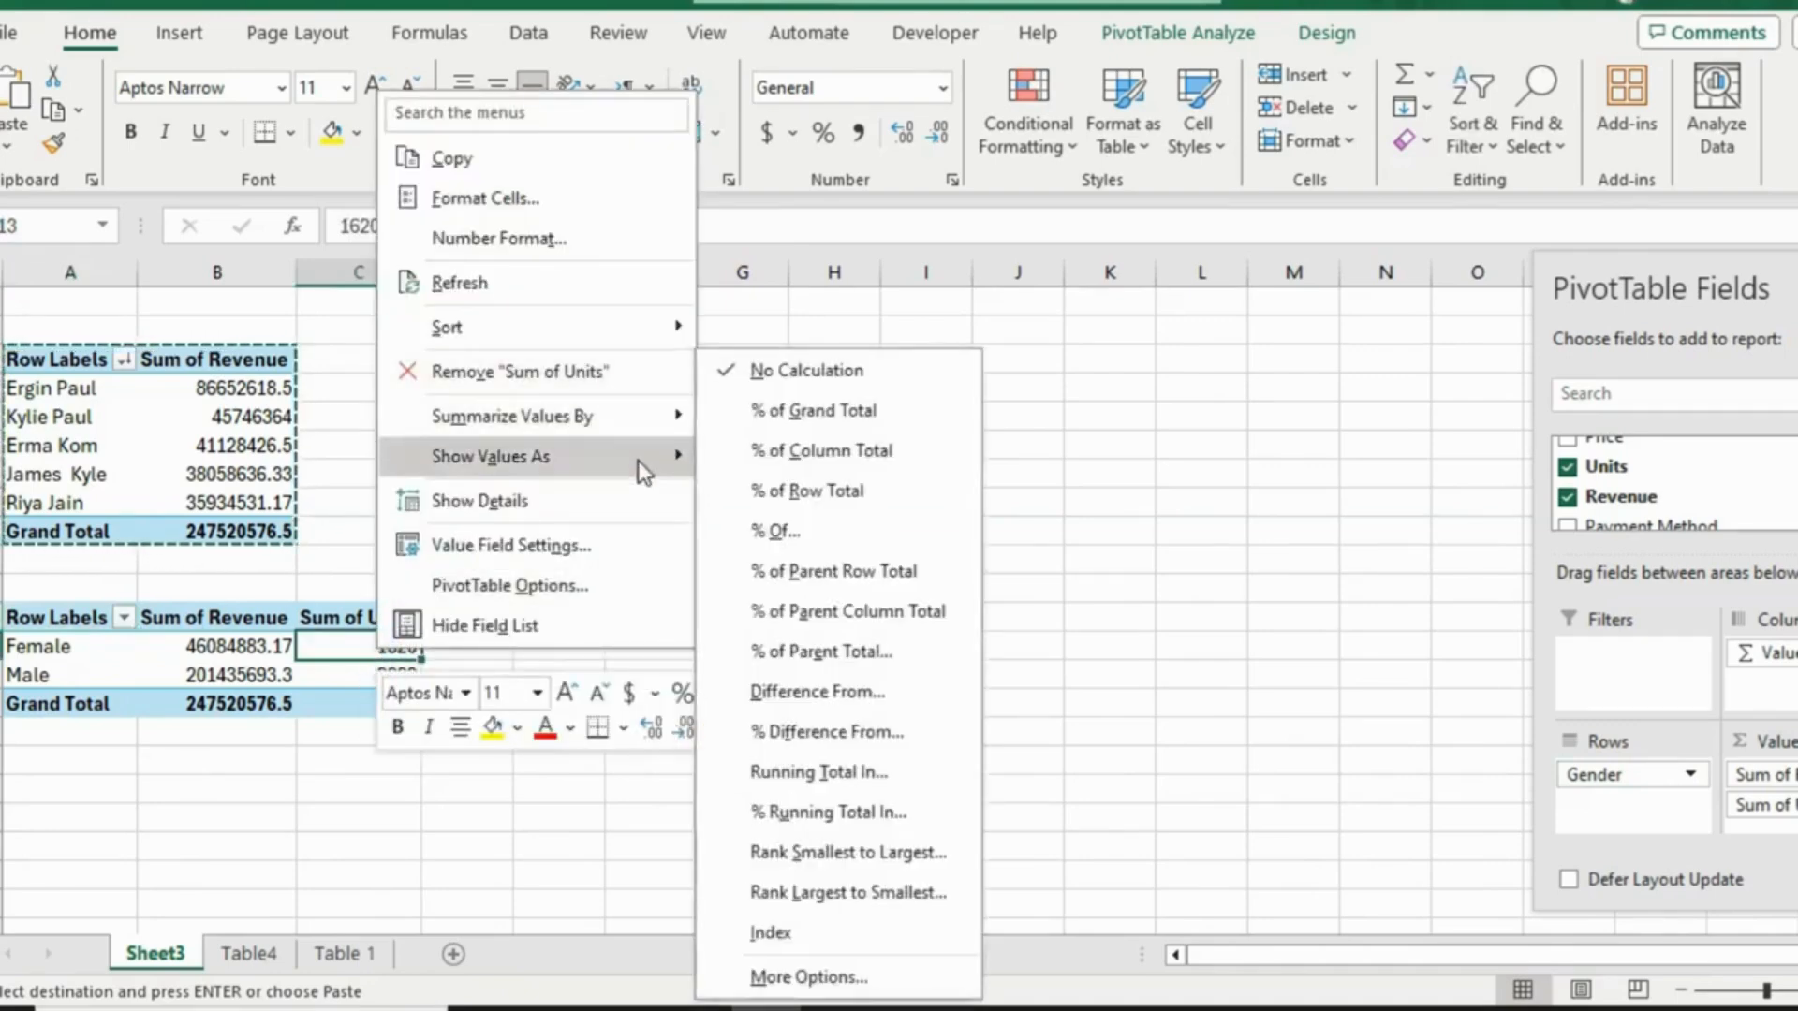
{"action": "left_click", "coordinate": [799, 418]}
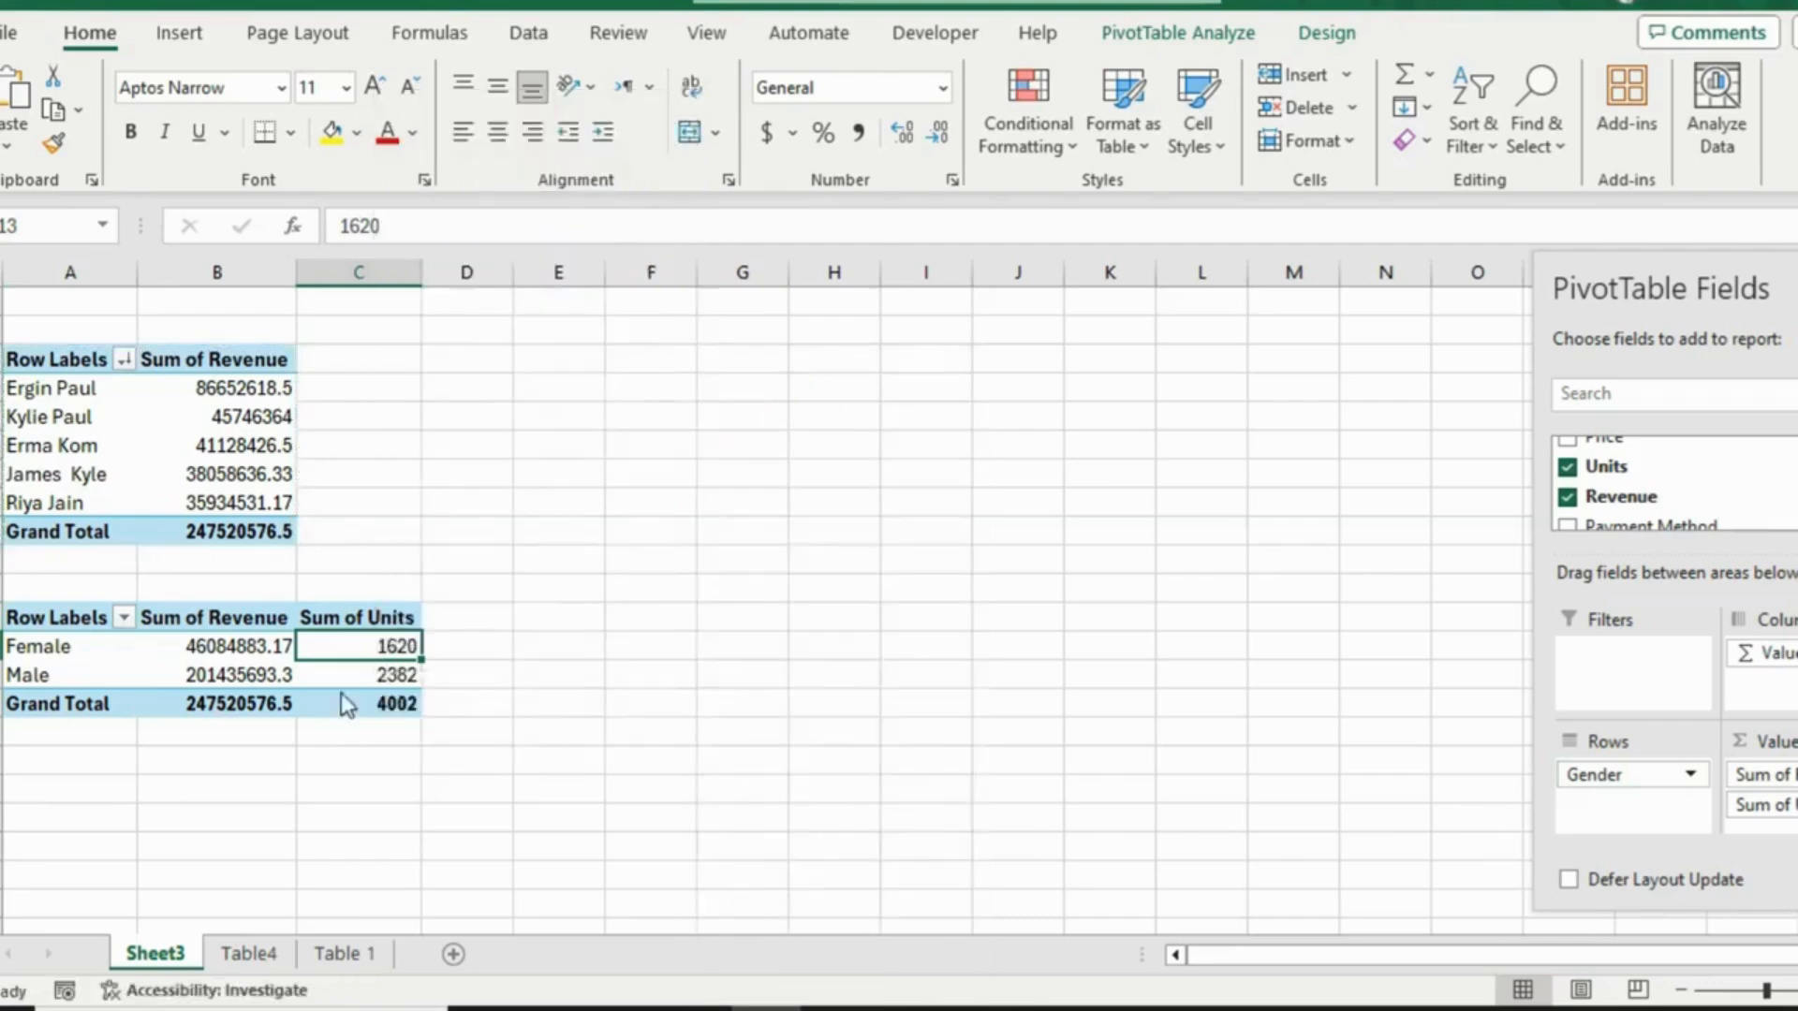
{"action": "left_click", "coordinate": [358, 672]}
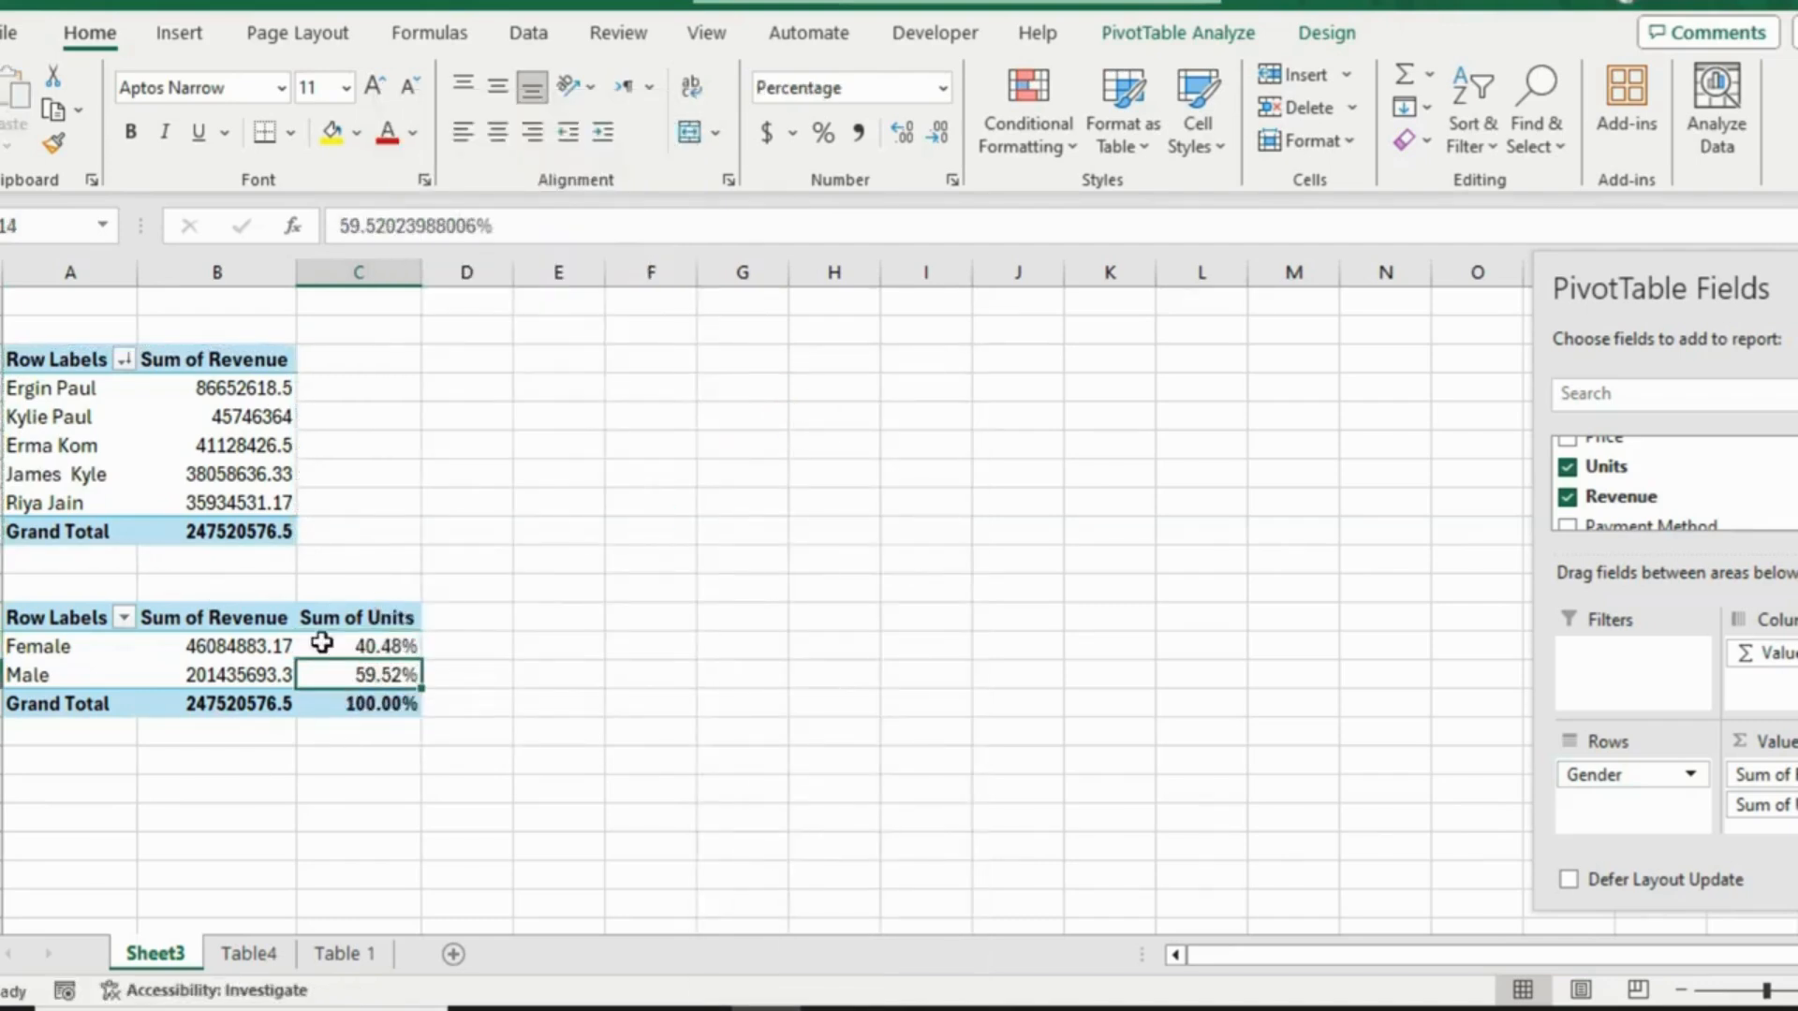
{"action": "left_click", "coordinate": [331, 653]}
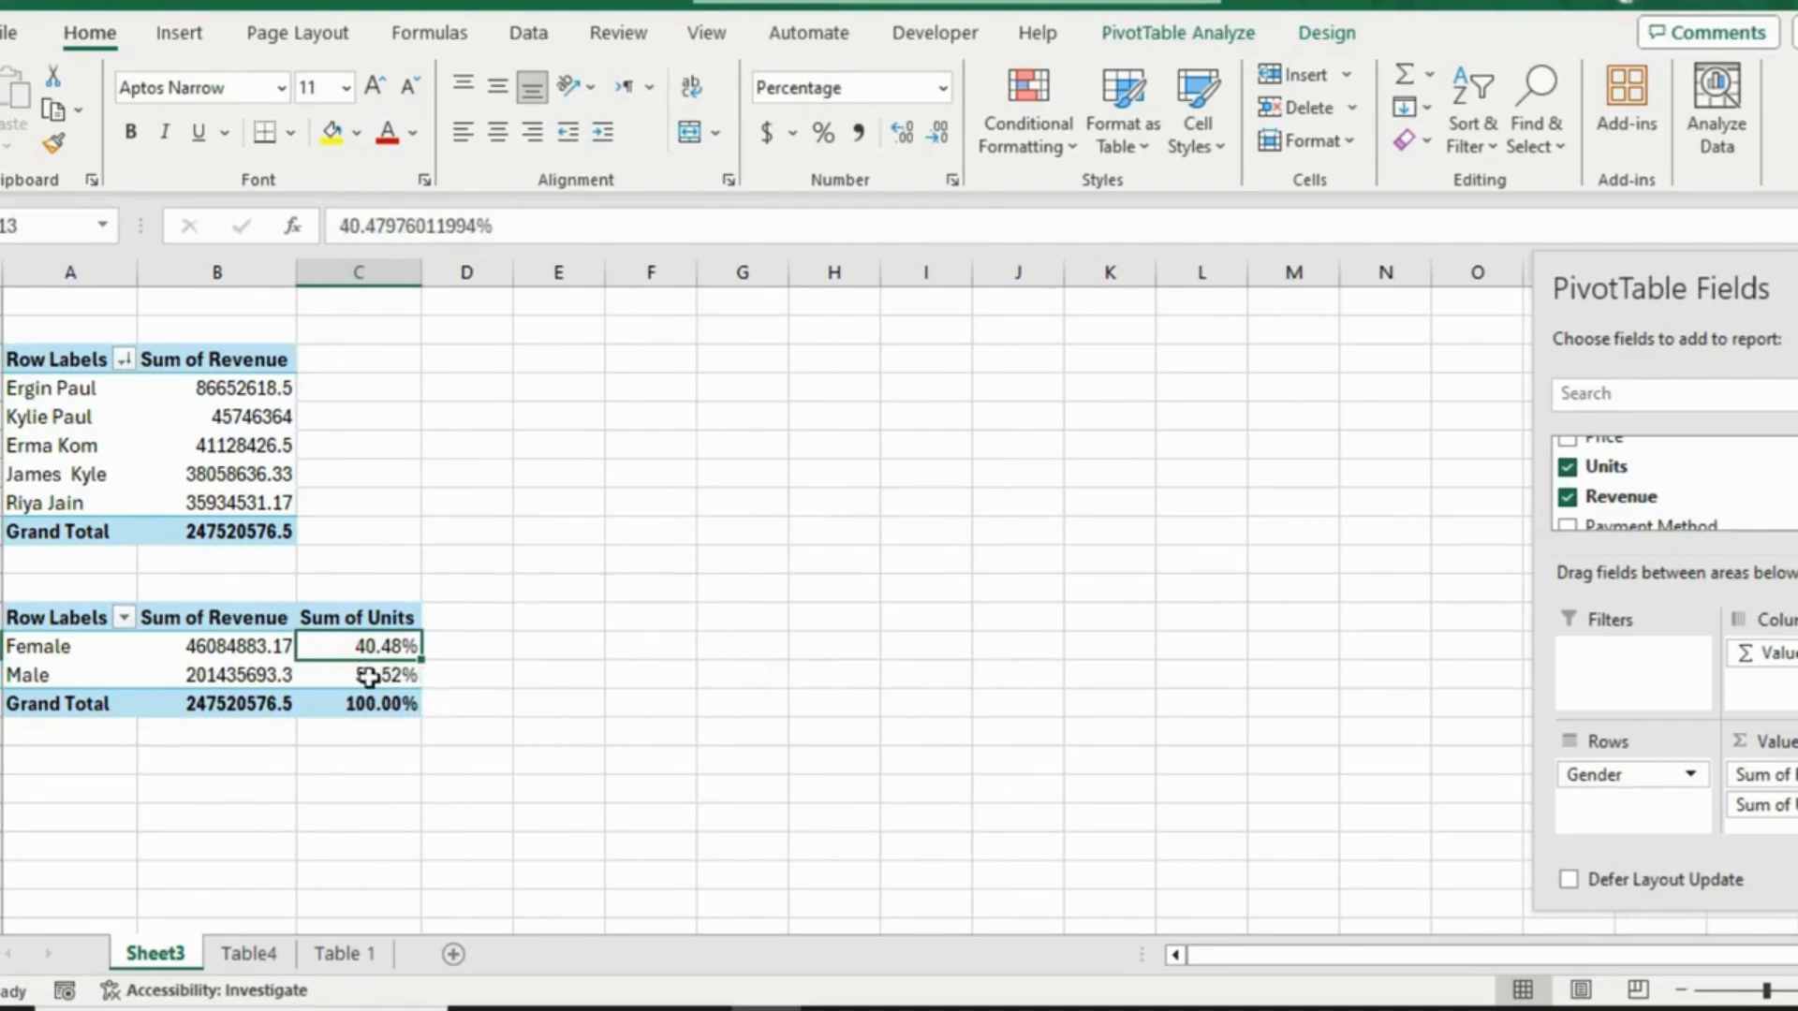
Run Analyze Data on the order table in the Table4 sheet, restarting it if no suggestions are generated
{"action": "left_click", "coordinate": [255, 957]}
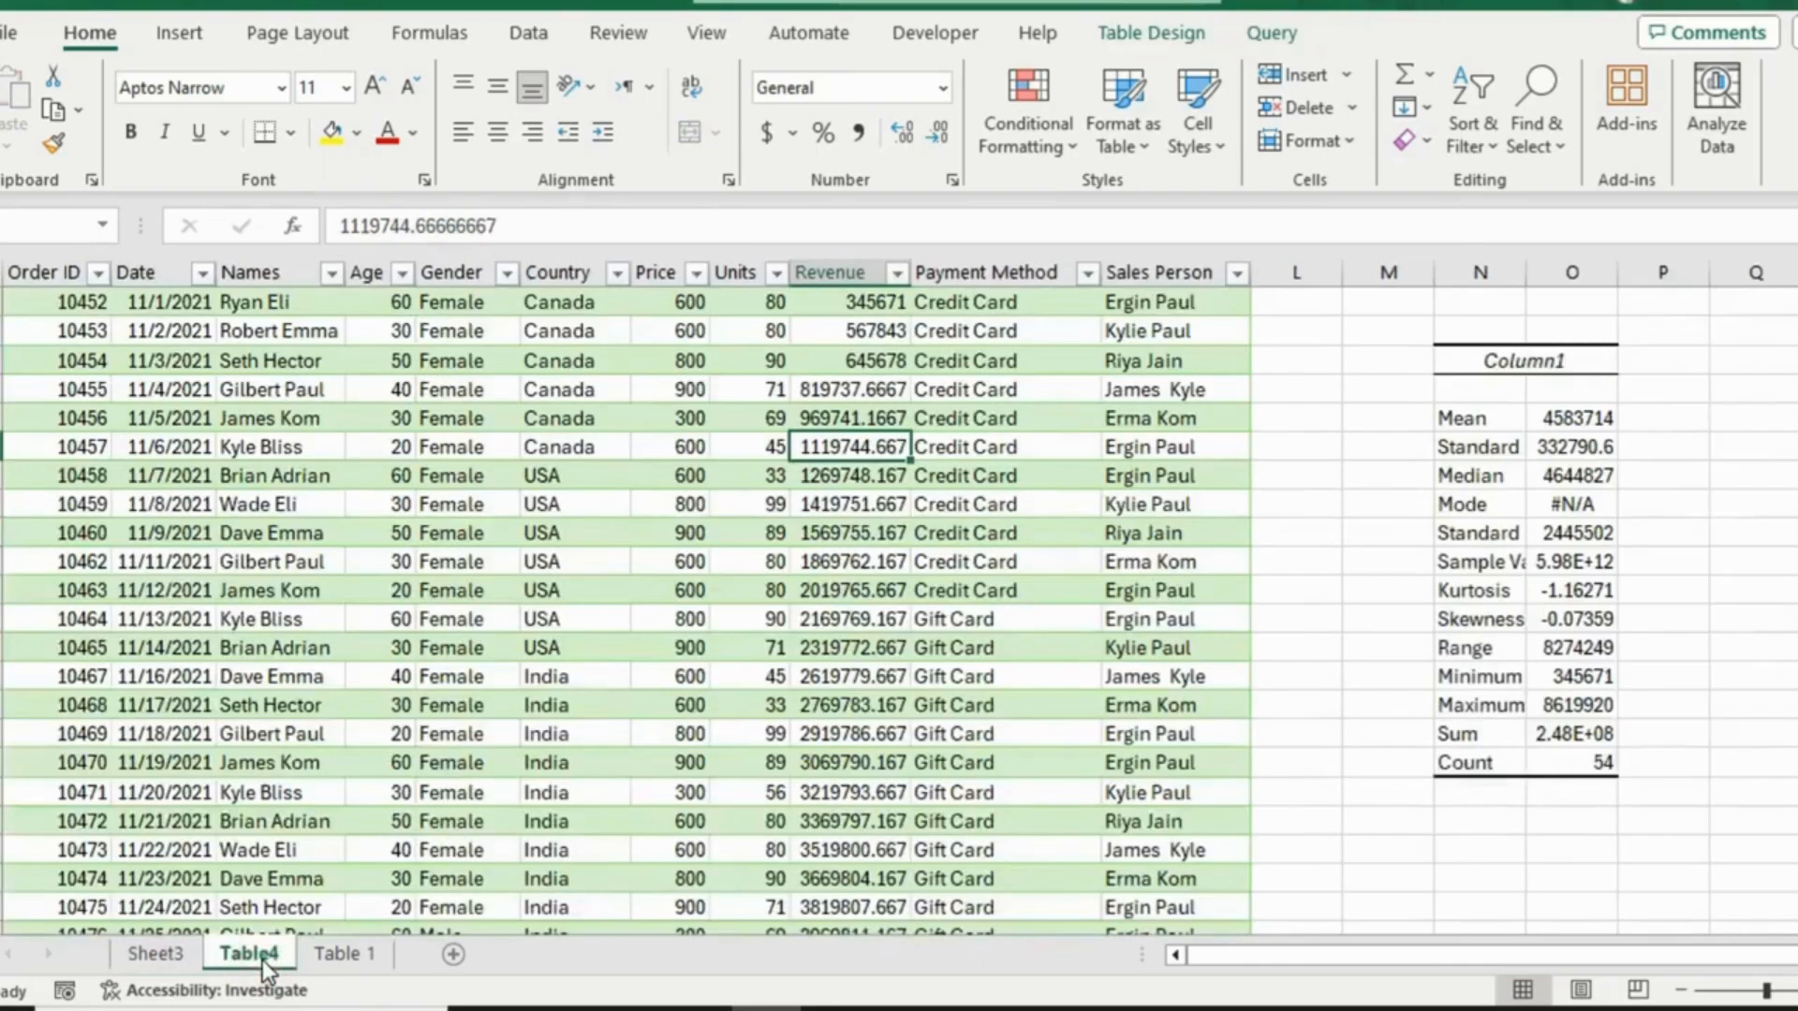
{"action": "scroll", "coordinate": [684, 548], "scroll_direction": "up", "scroll_amount": 1}
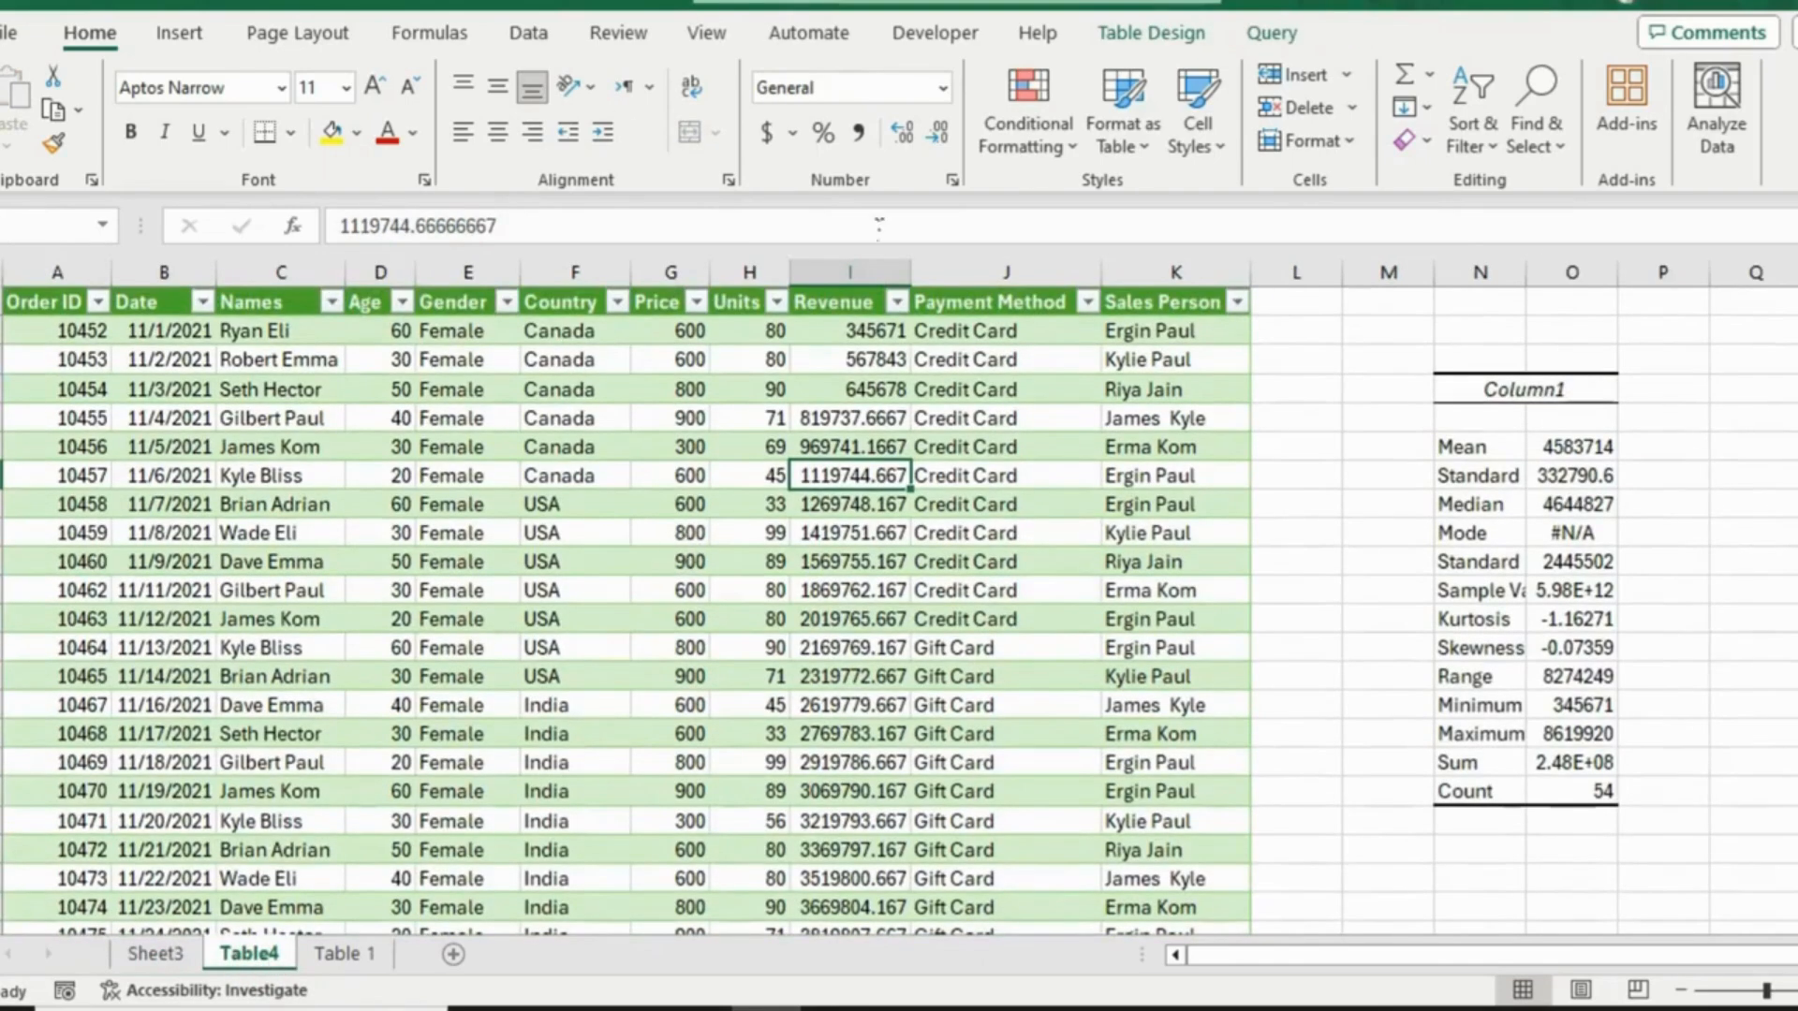
{"action": "left_click", "coordinate": [1132, 421]}
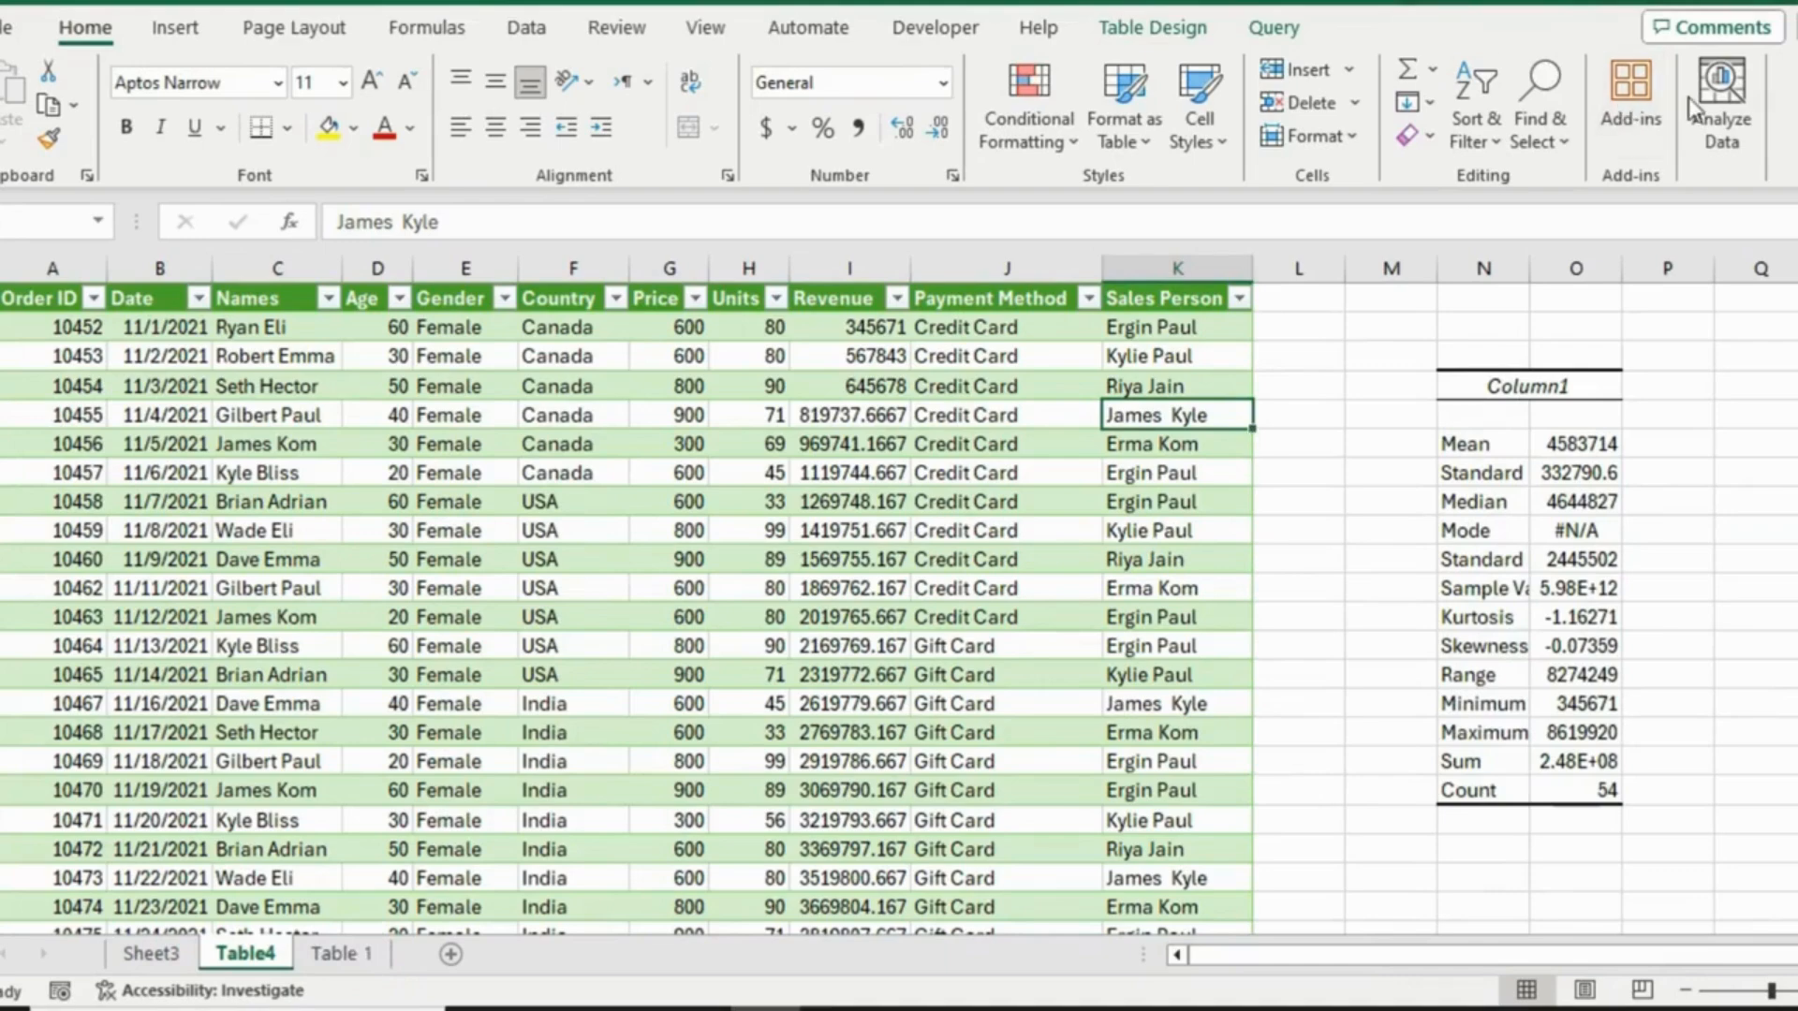
{"action": "left_click", "coordinate": [1739, 92]}
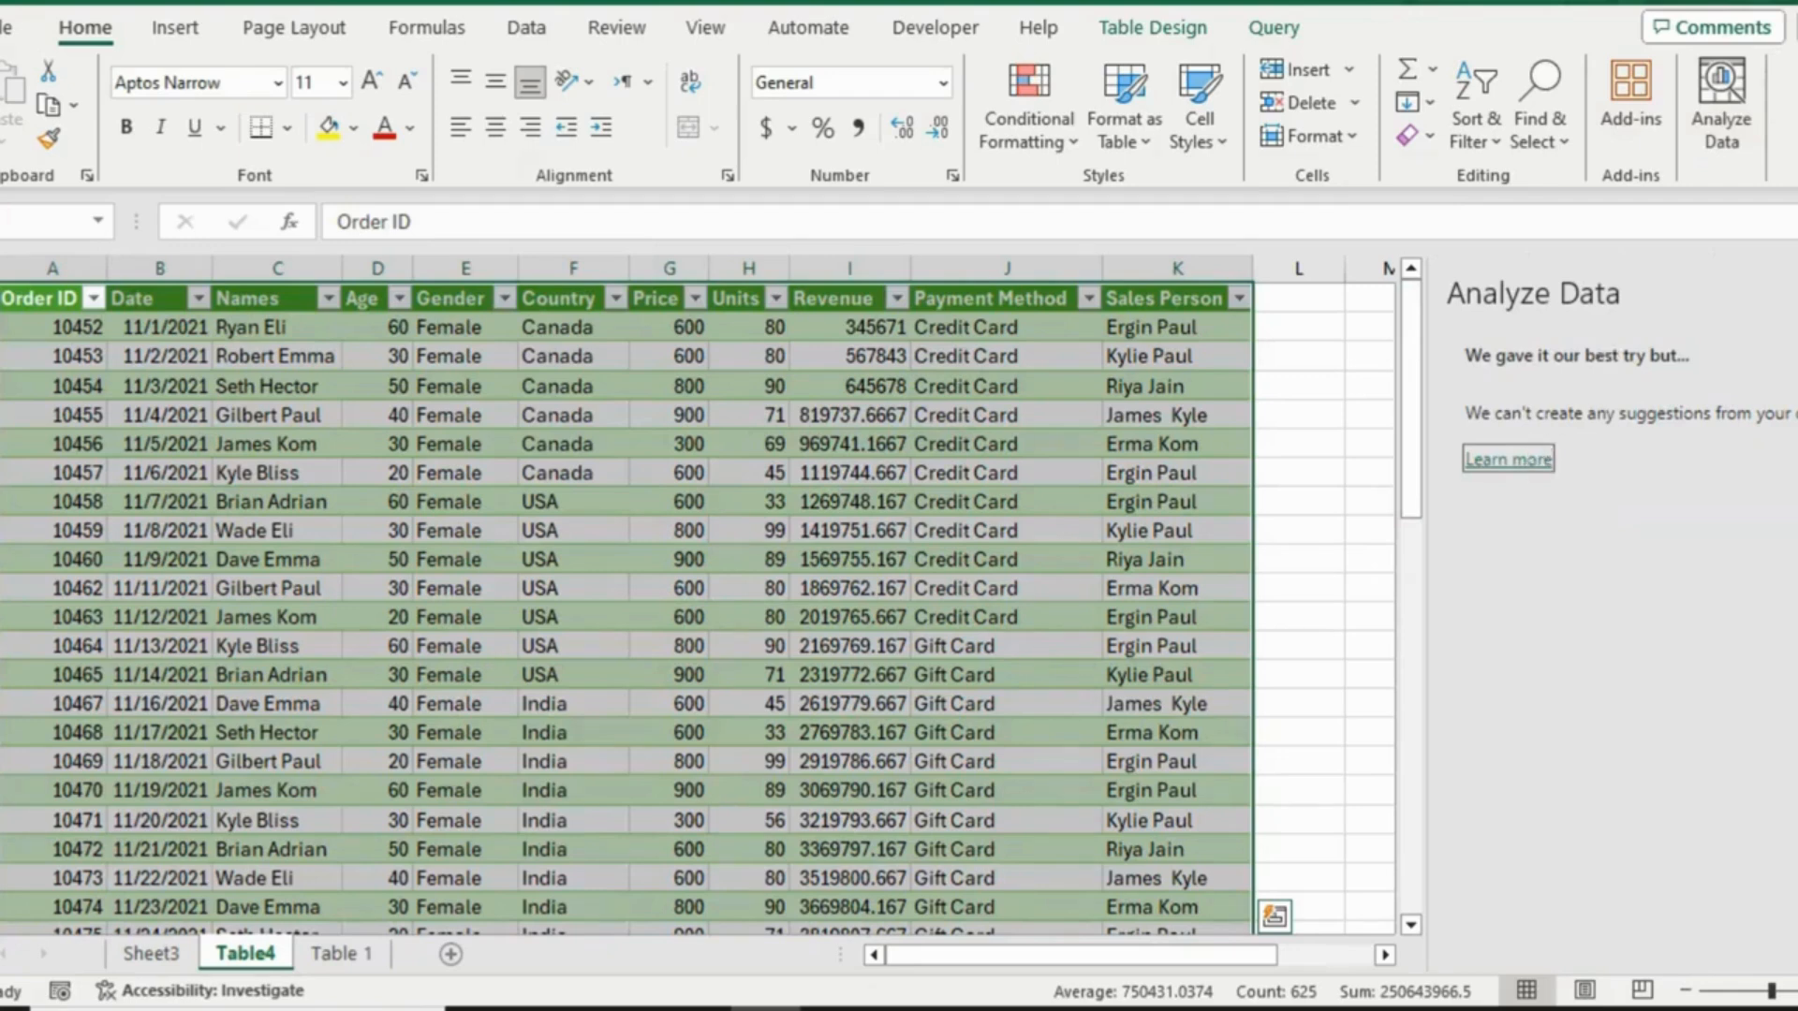
{"action": "left_click", "coordinate": [1794, 293]}
{"action": "left_click", "coordinate": [1719, 118]}
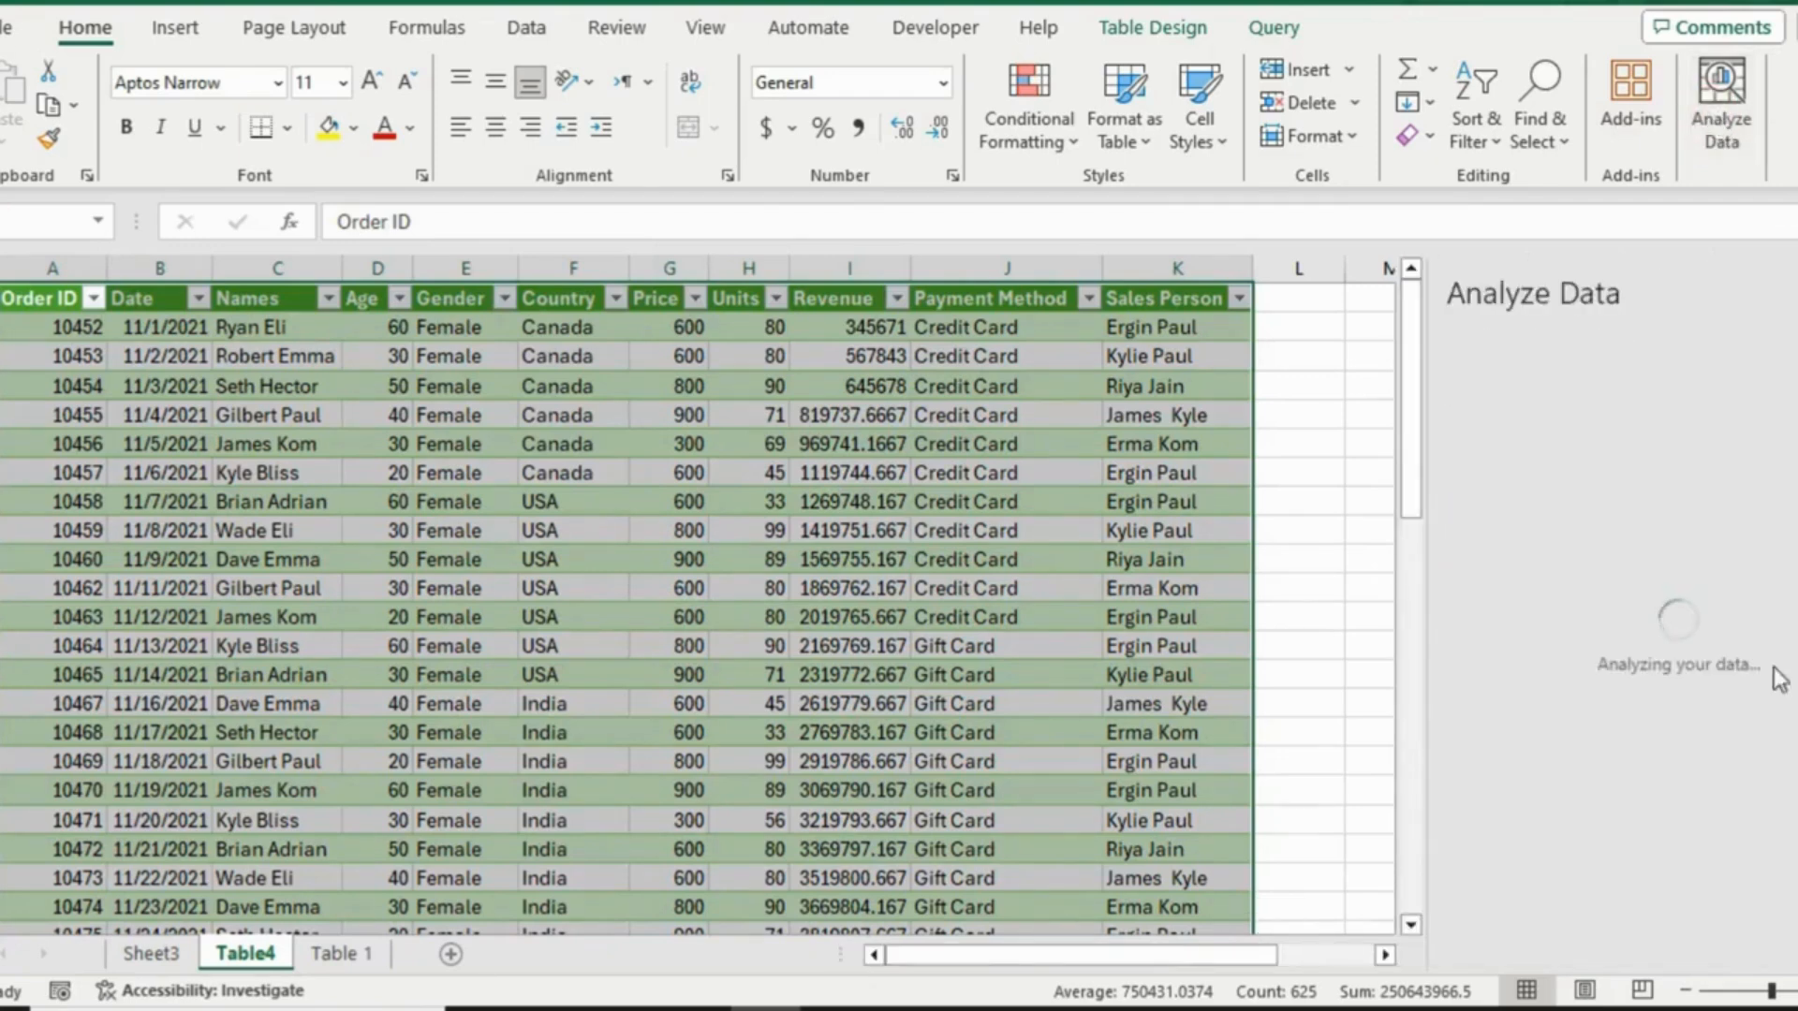
Ask Analyze Data the question "Revenu by sales person", review the suggested chart and close the analysis
{"action": "left_click", "coordinate": [1562, 361]}
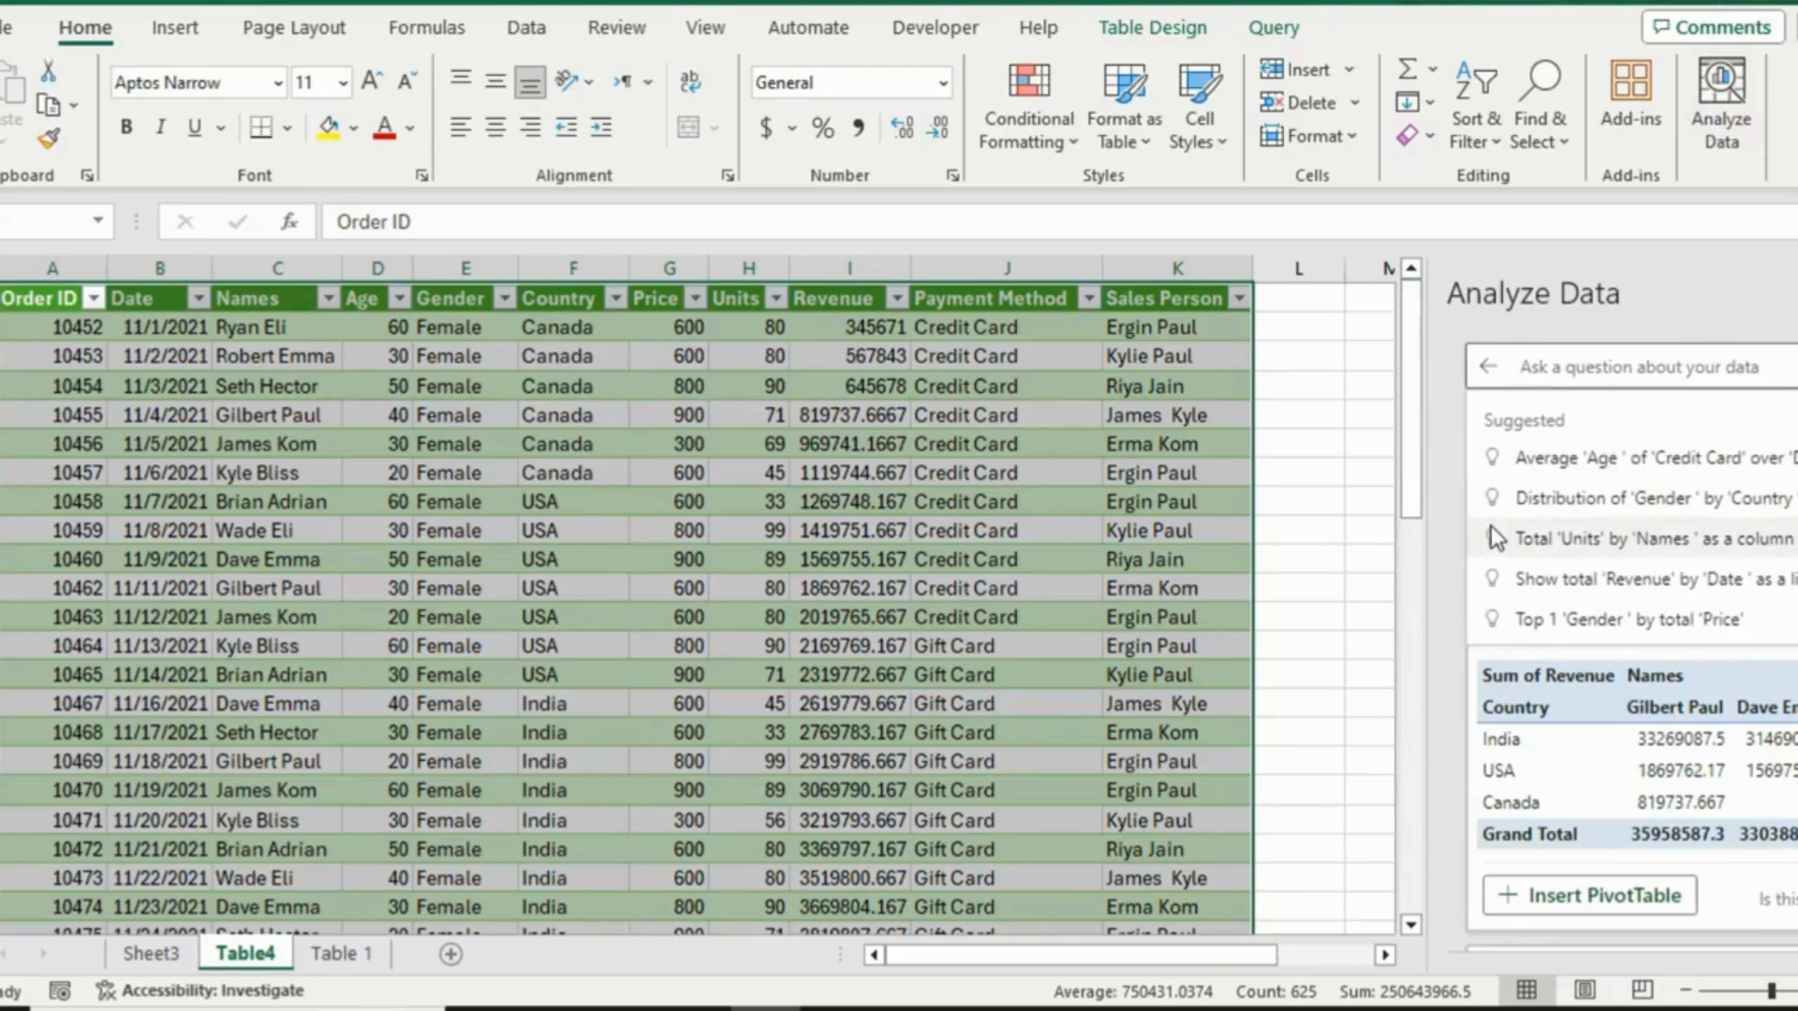
{"action": "type", "text": "Revenu"}
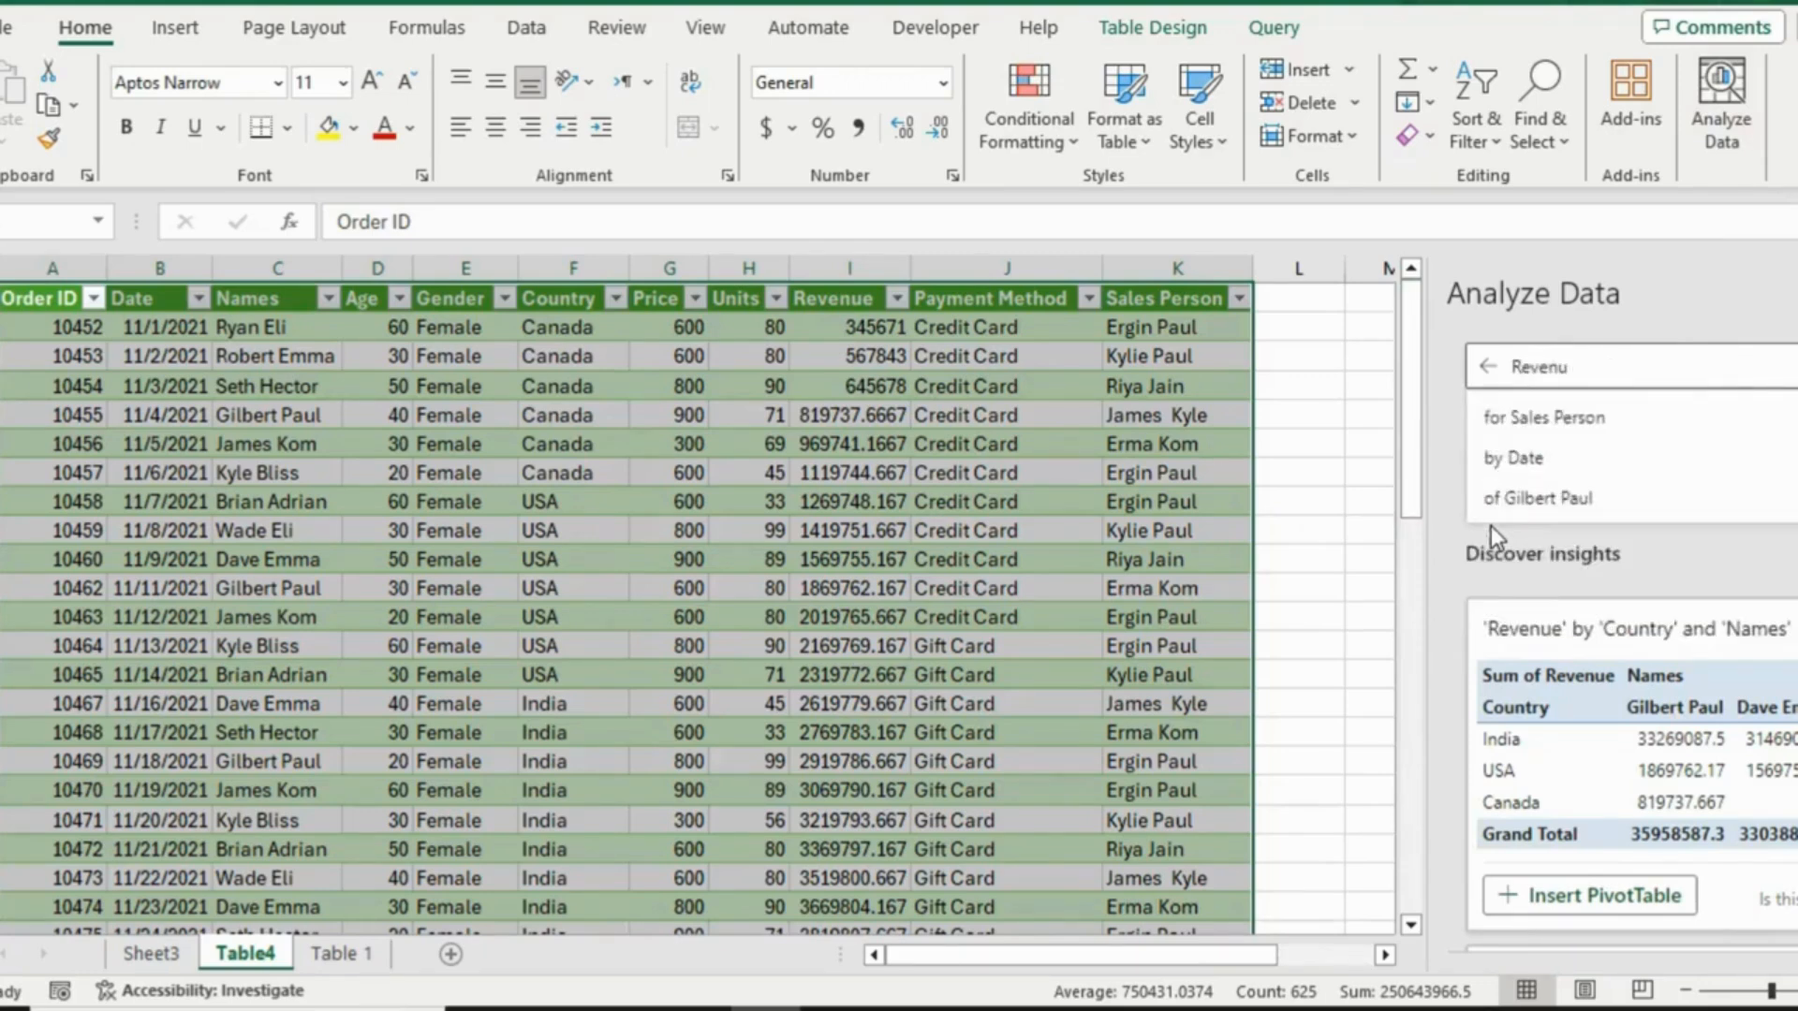
{"action": "key", "text": "BackSpace"}
{"action": "key", "text": "BackSpace"}
{"action": "type", "text": "eu"}
{"action": "key", "text": "BackSpace"}
{"action": "key", "text": "BackSpace"}
{"action": "type", "text": "u by sales"}
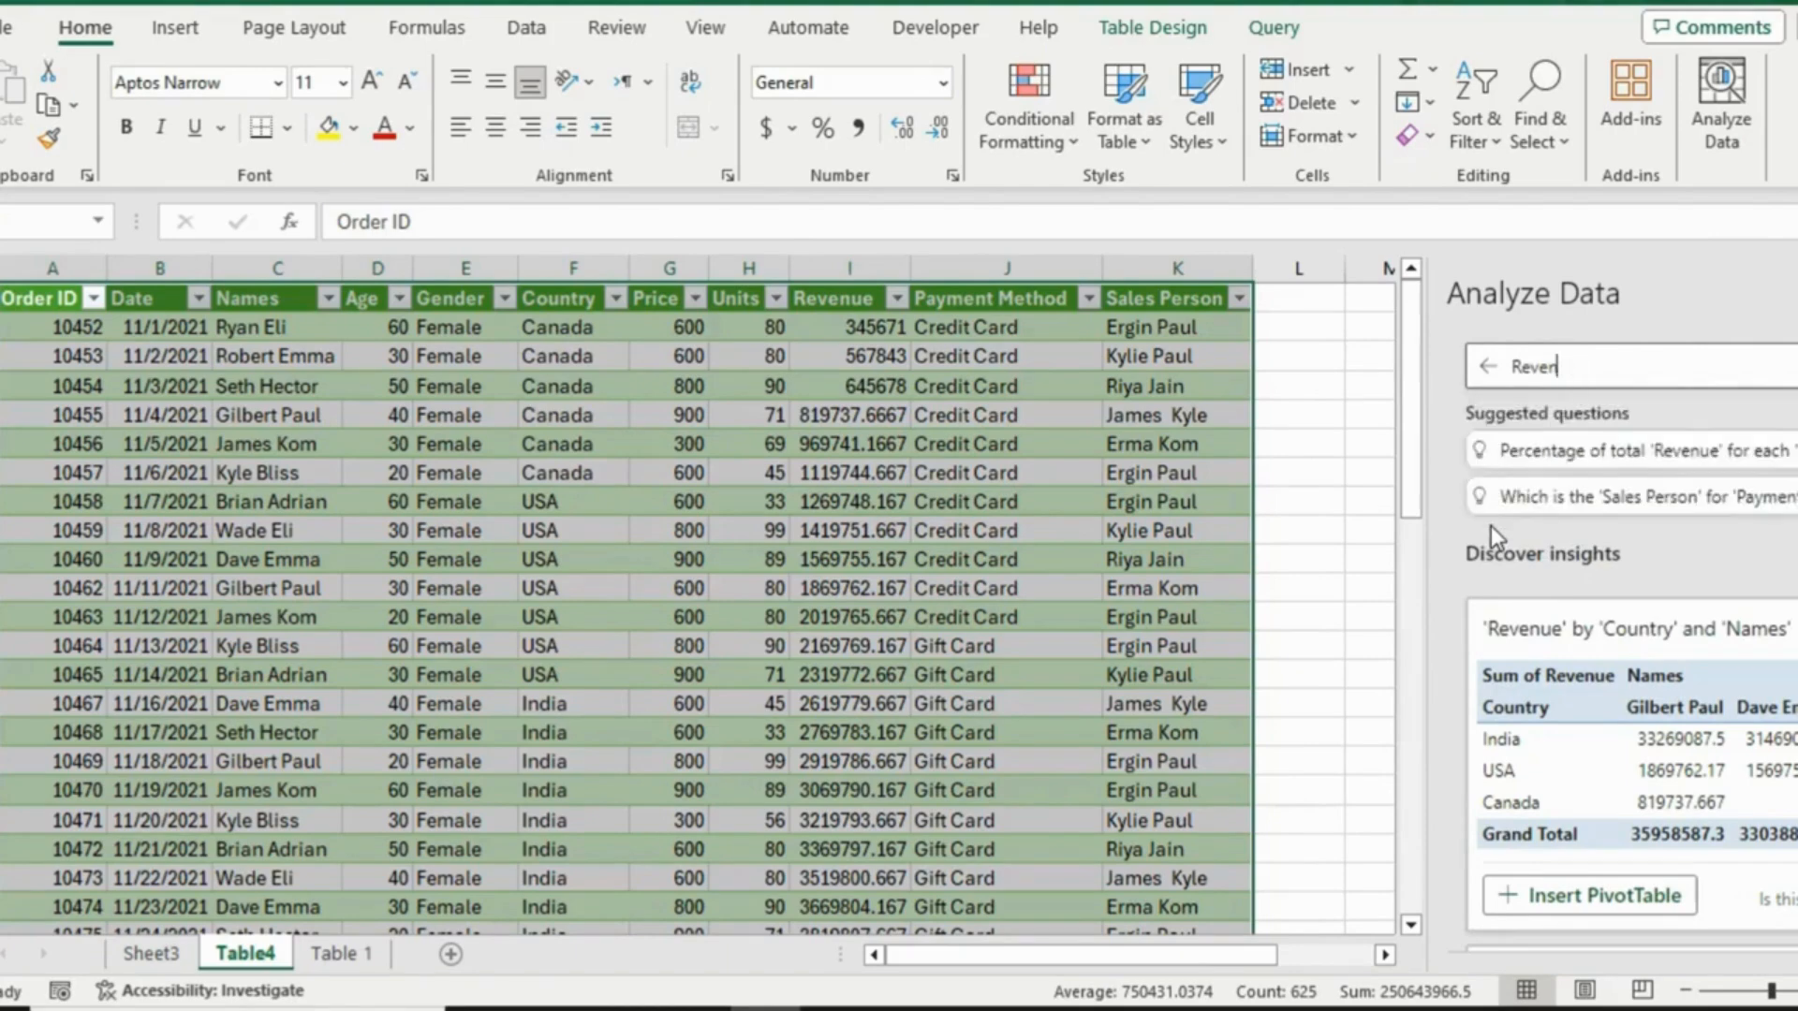
{"action": "type", "text": " person"}
{"action": "key", "text": "Return"}
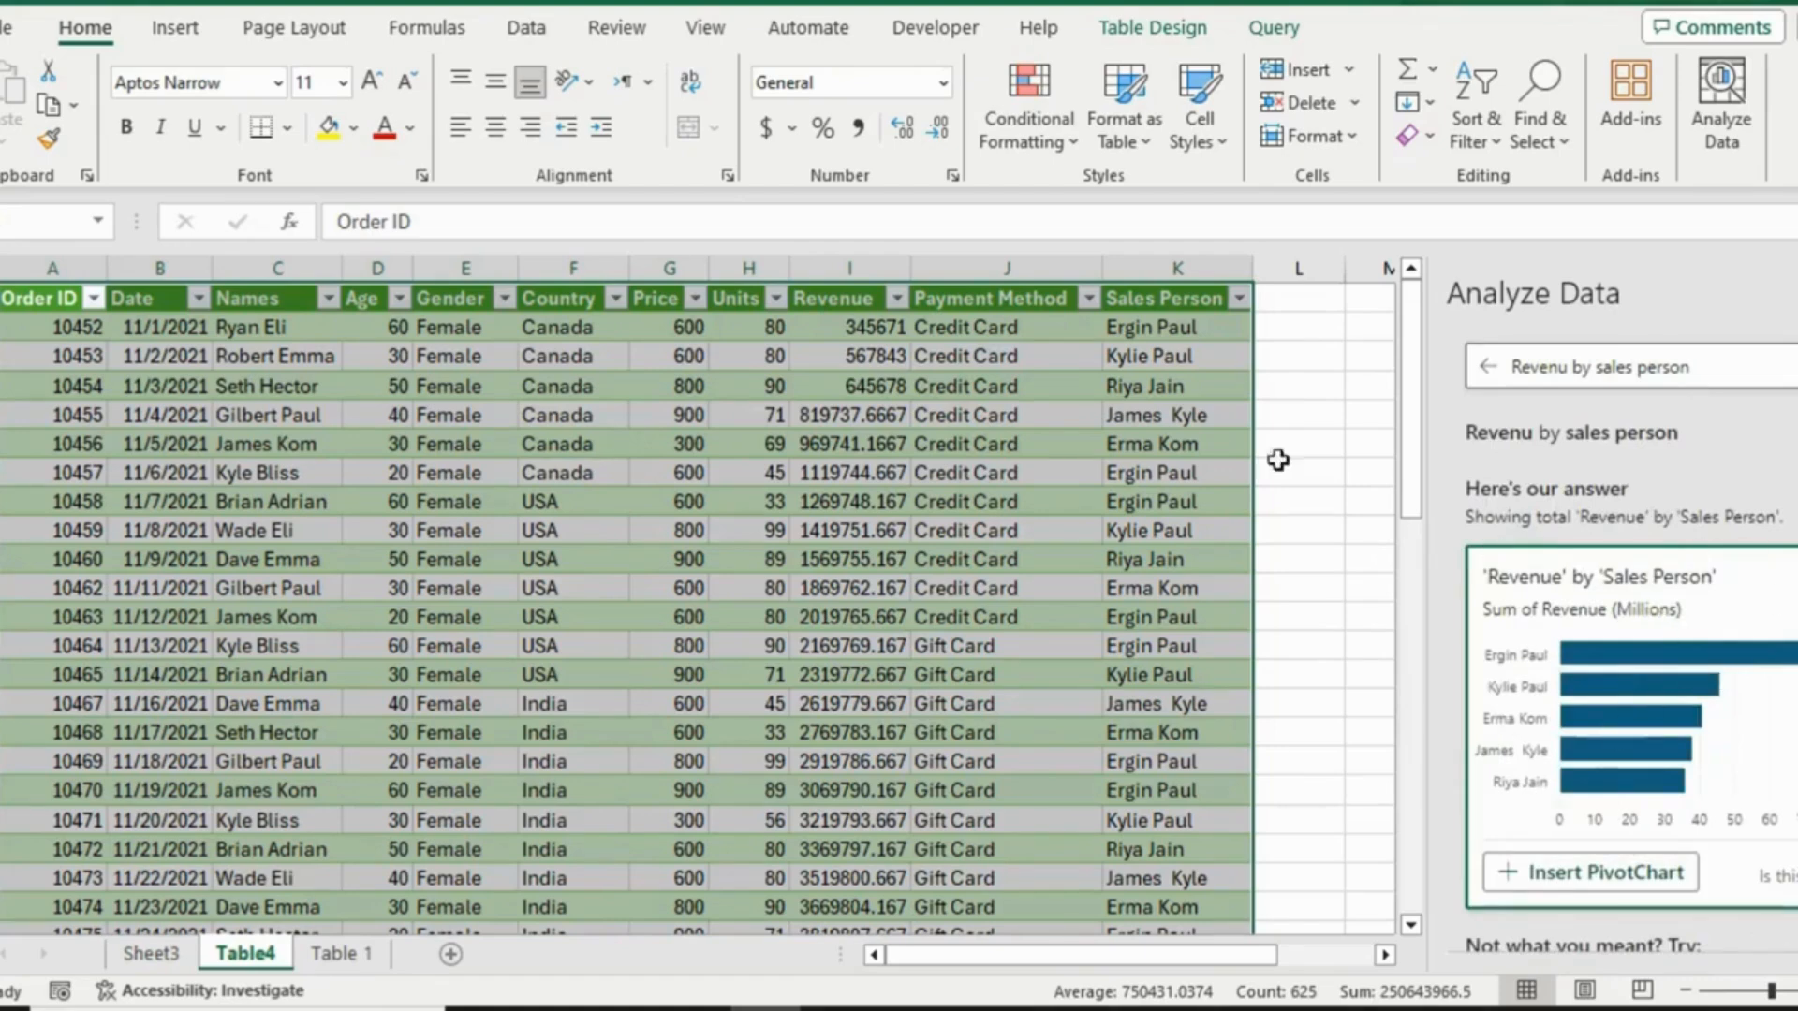
{"action": "left_click", "coordinate": [1796, 293]}
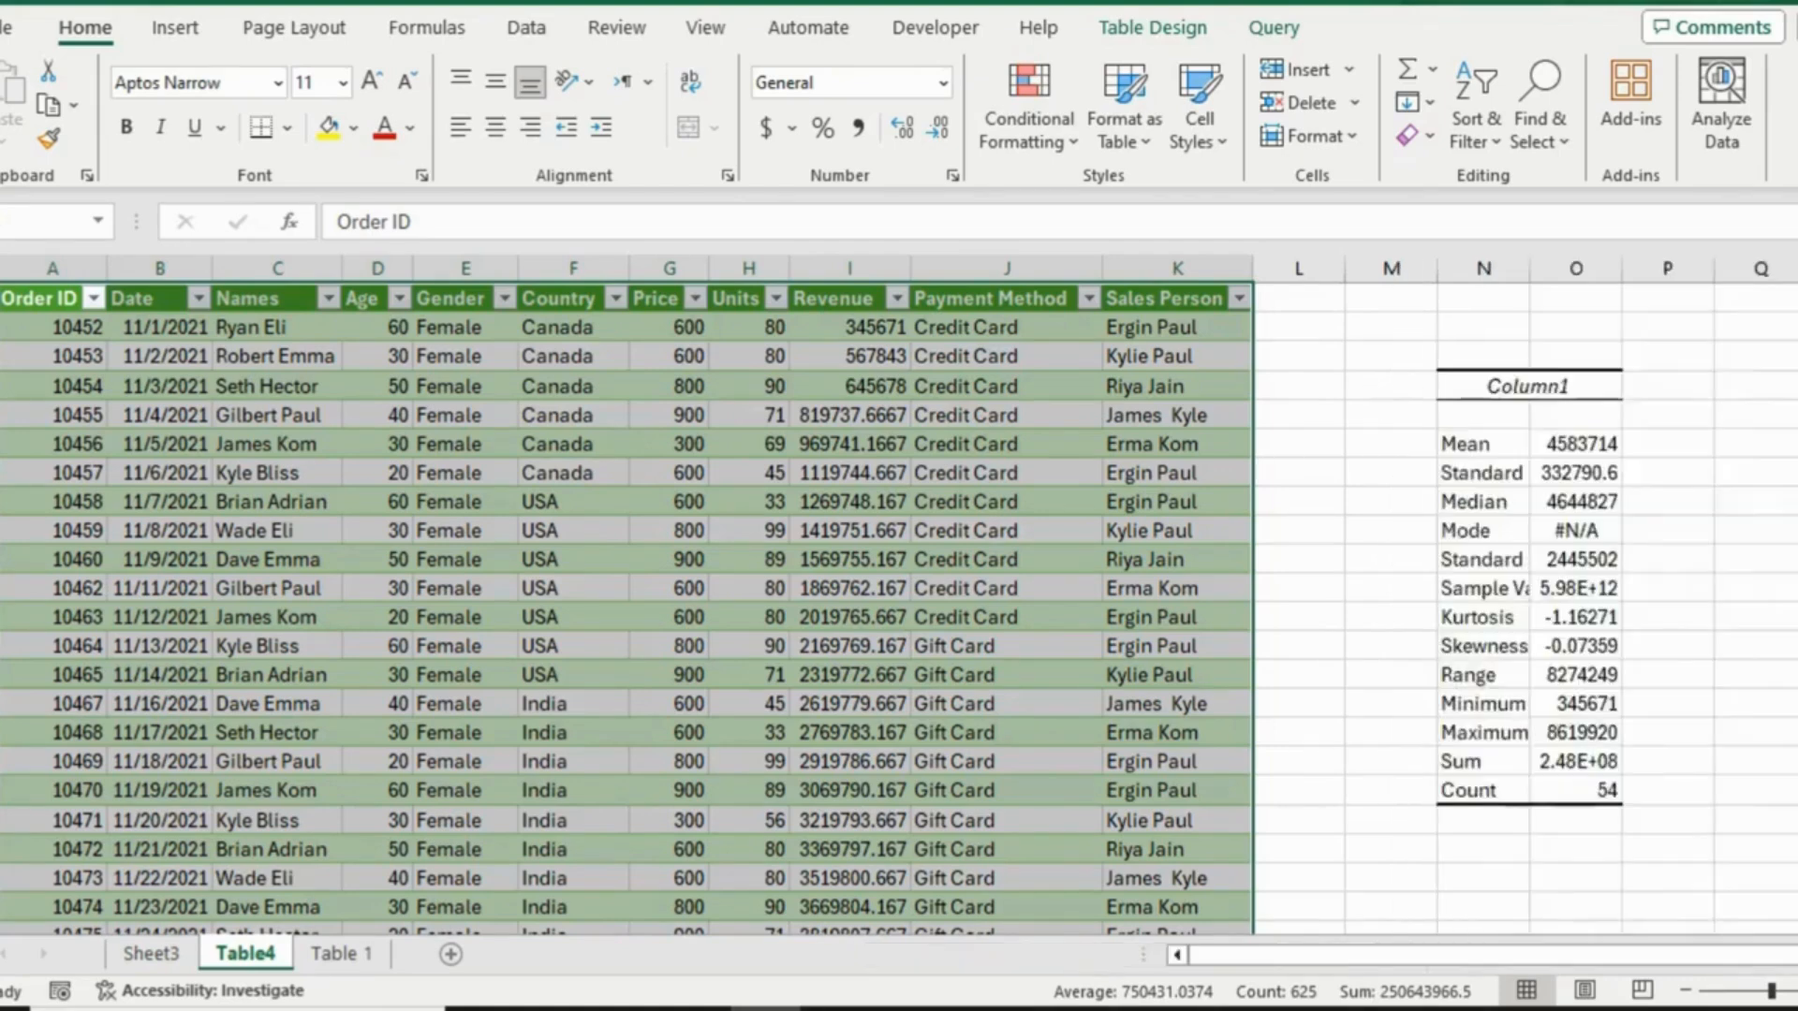
Apply red gradient-fill data bars to the Sum of Revenue values in the sales person PivotTable on Sheet3, leaving out the grand total
{"action": "left_click", "coordinate": [906, 327]}
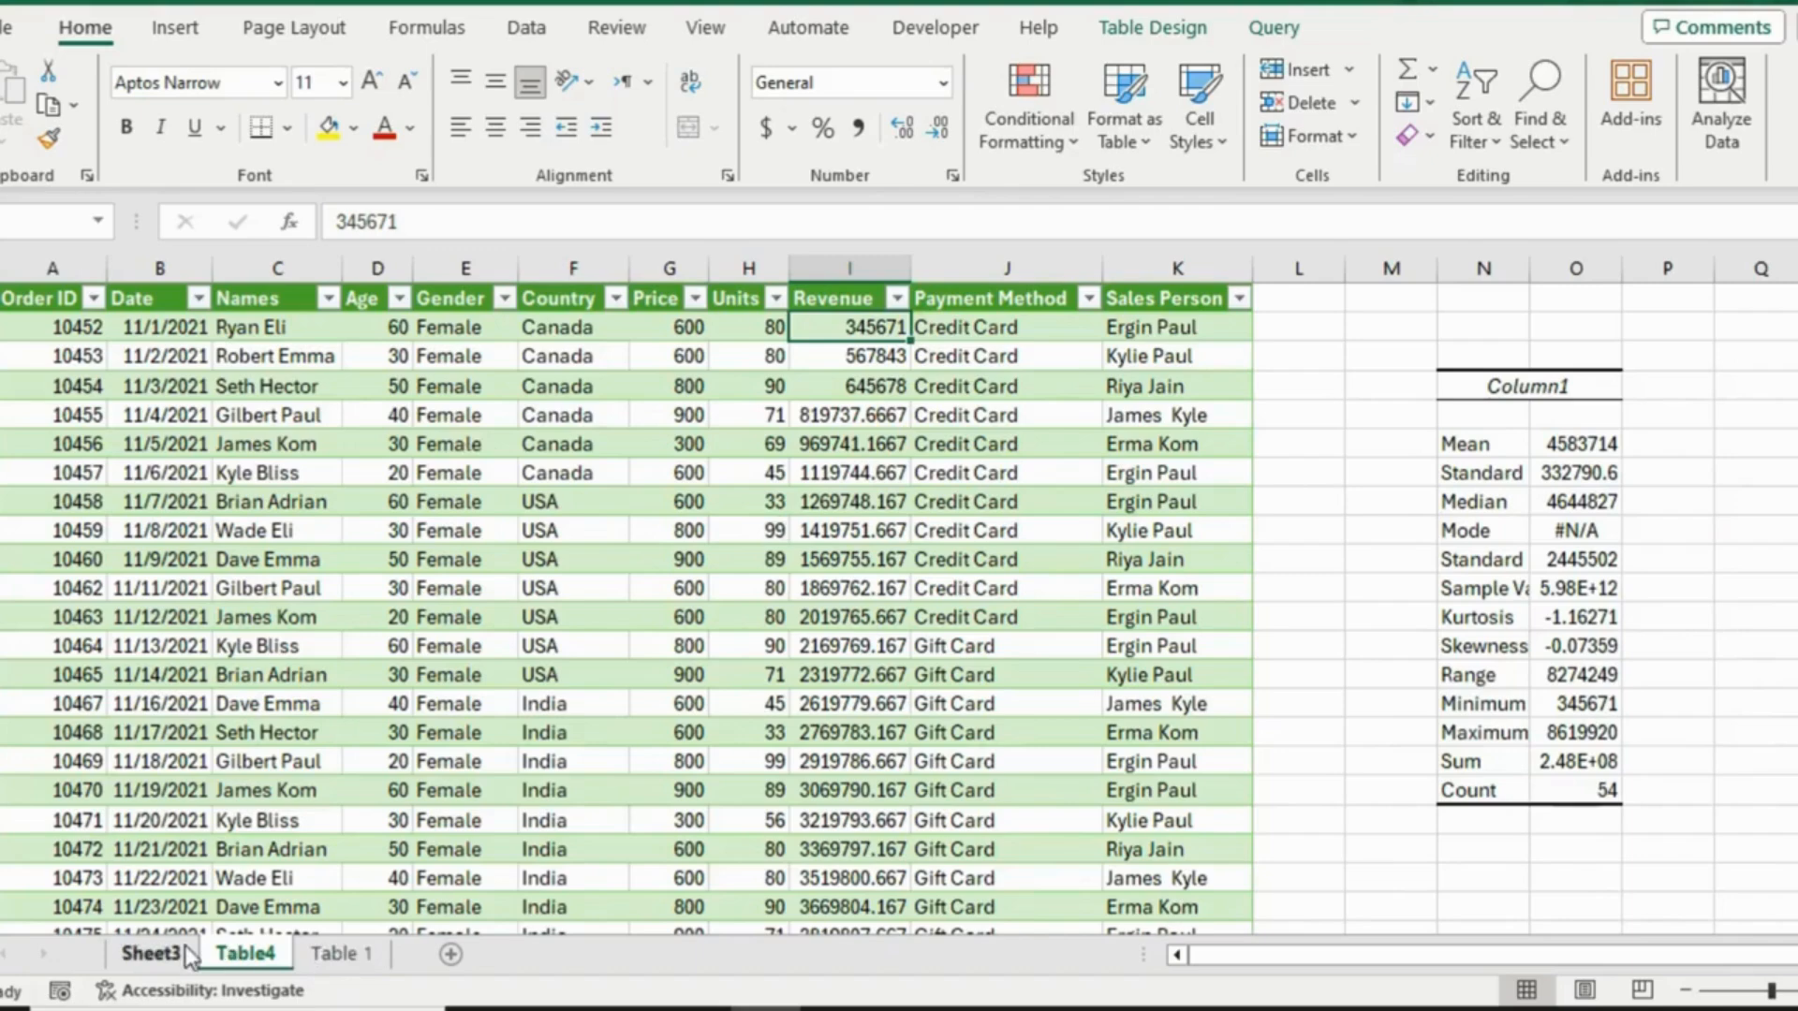
{"action": "left_click", "coordinate": [150, 952]}
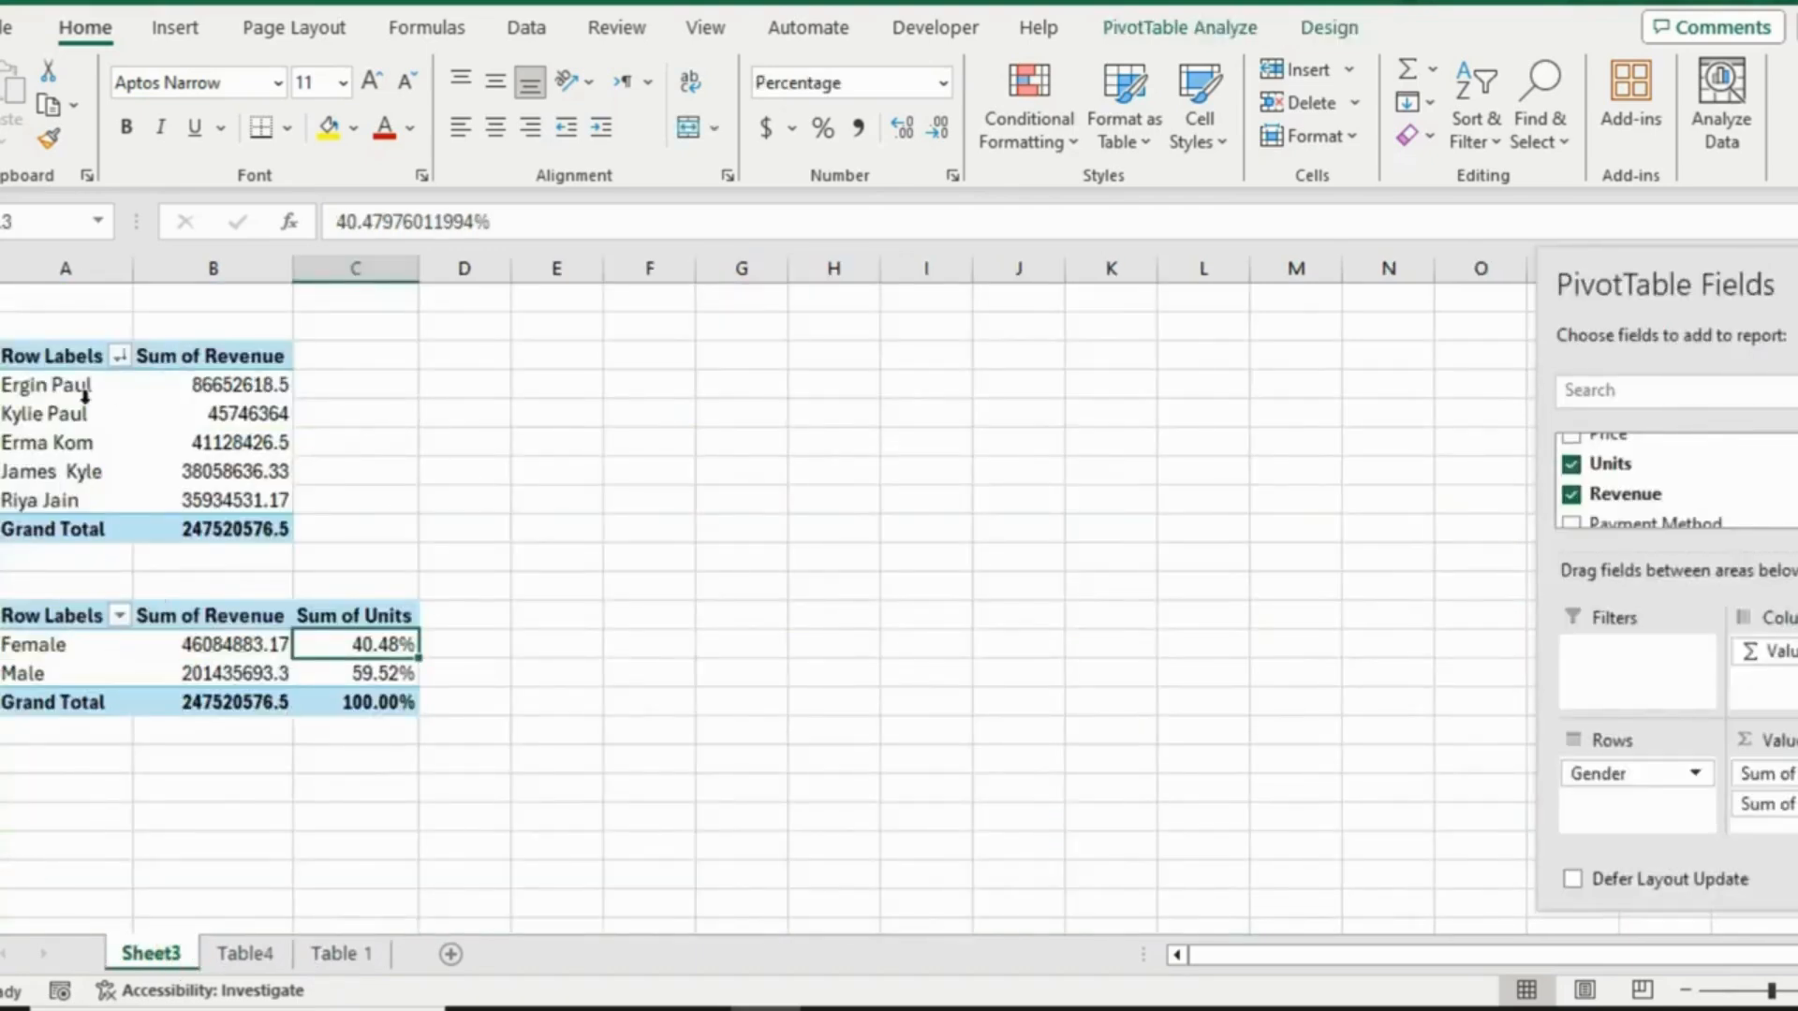
{"action": "left_click_drag", "start_coordinate": [65, 363], "coordinate": [271, 530]}
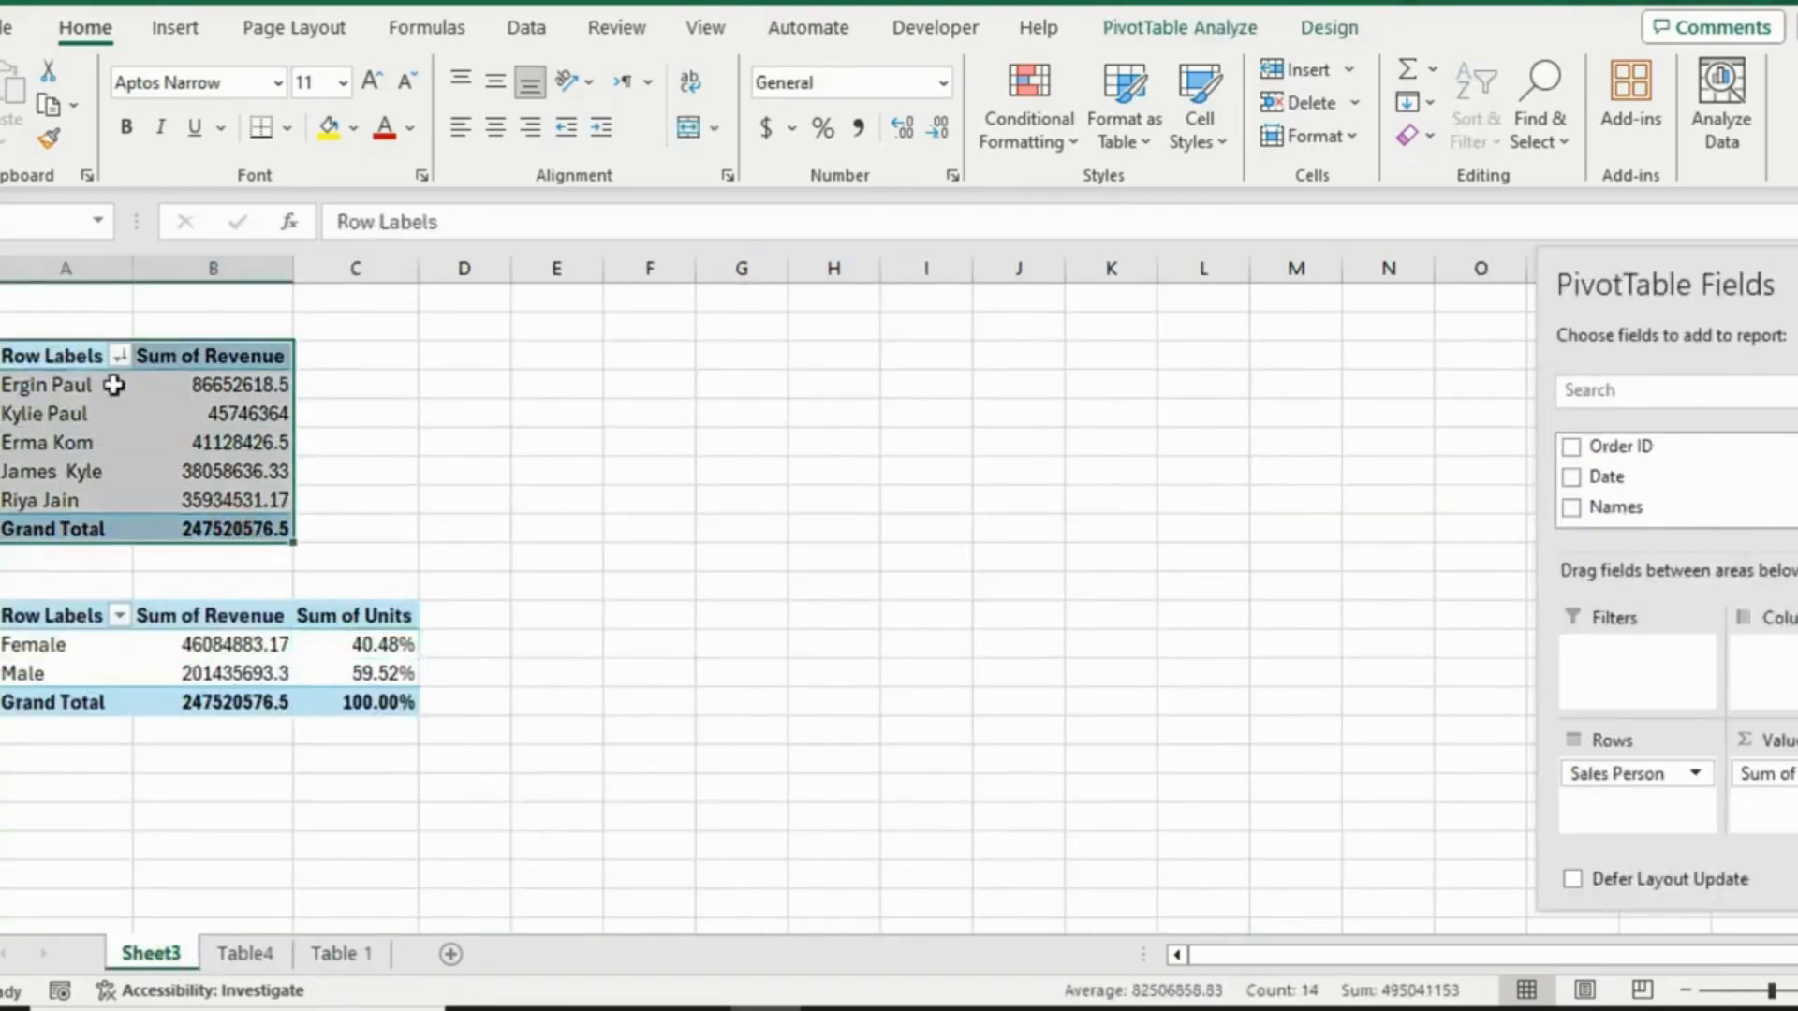
{"action": "left_click", "coordinate": [162, 446]}
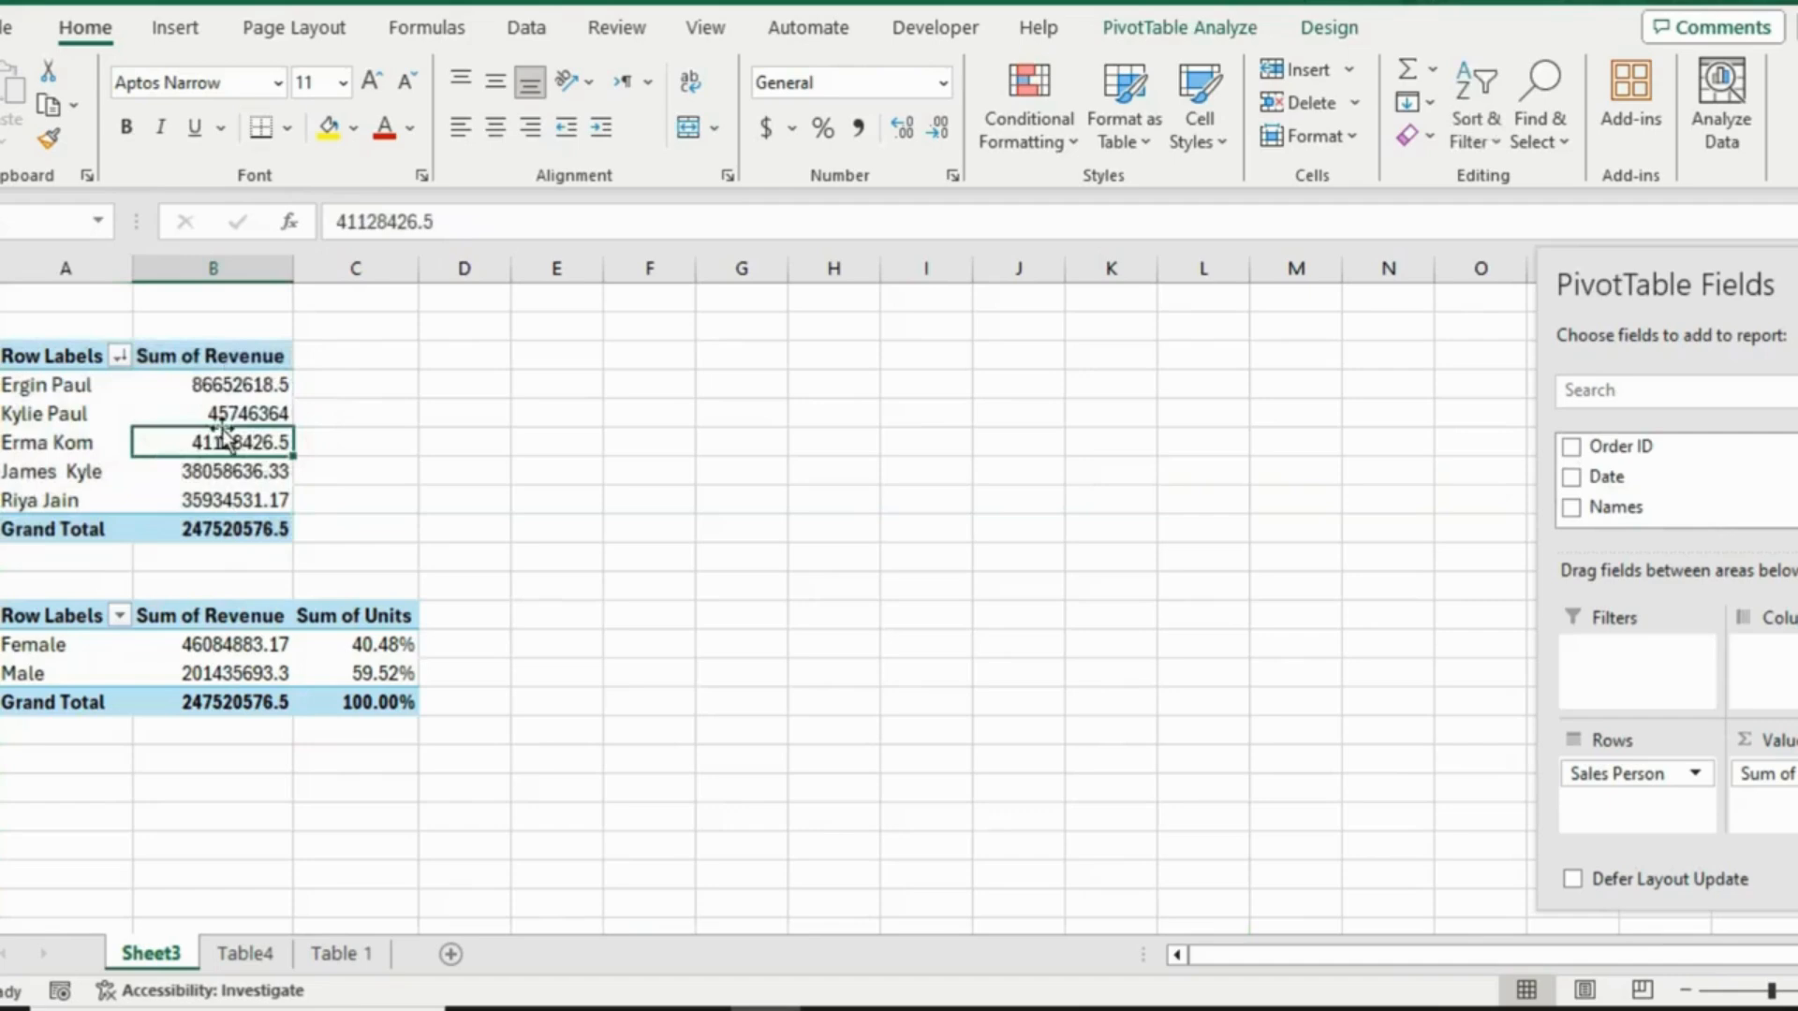
{"action": "mouse_move", "coordinate": [205, 387]}
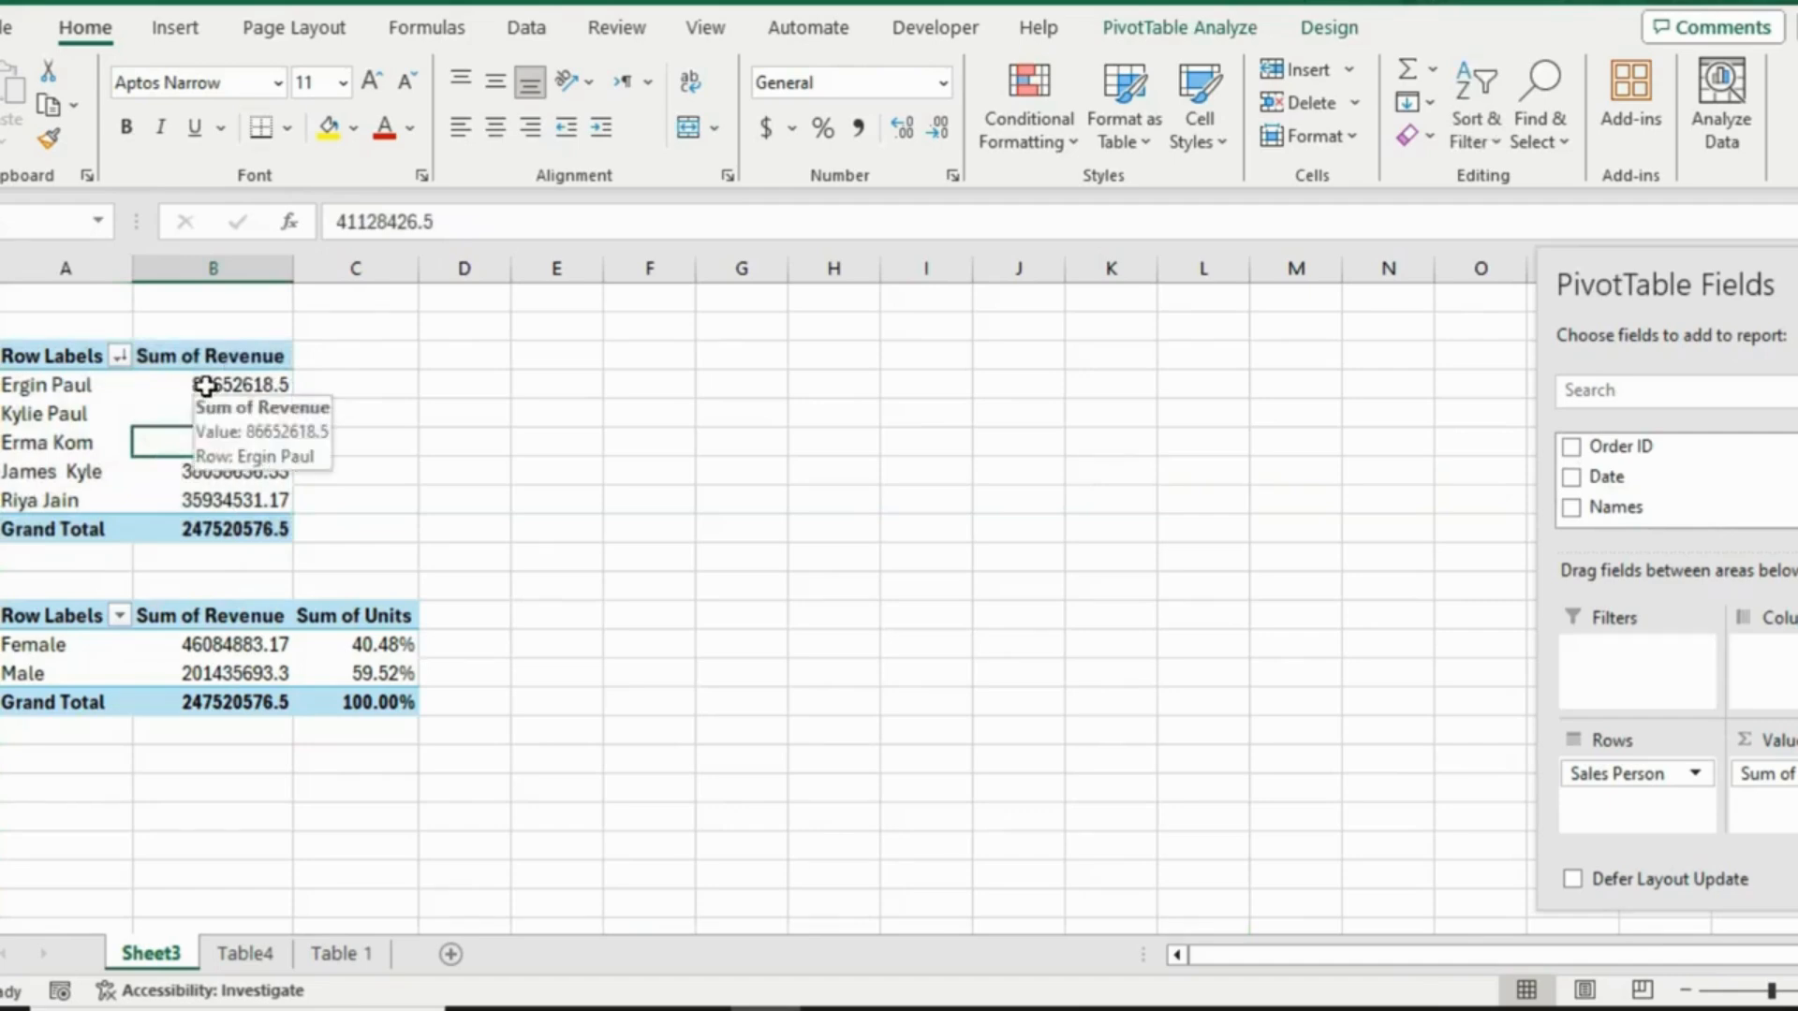
{"action": "left_click_drag", "start_coordinate": [205, 387], "coordinate": [188, 496]}
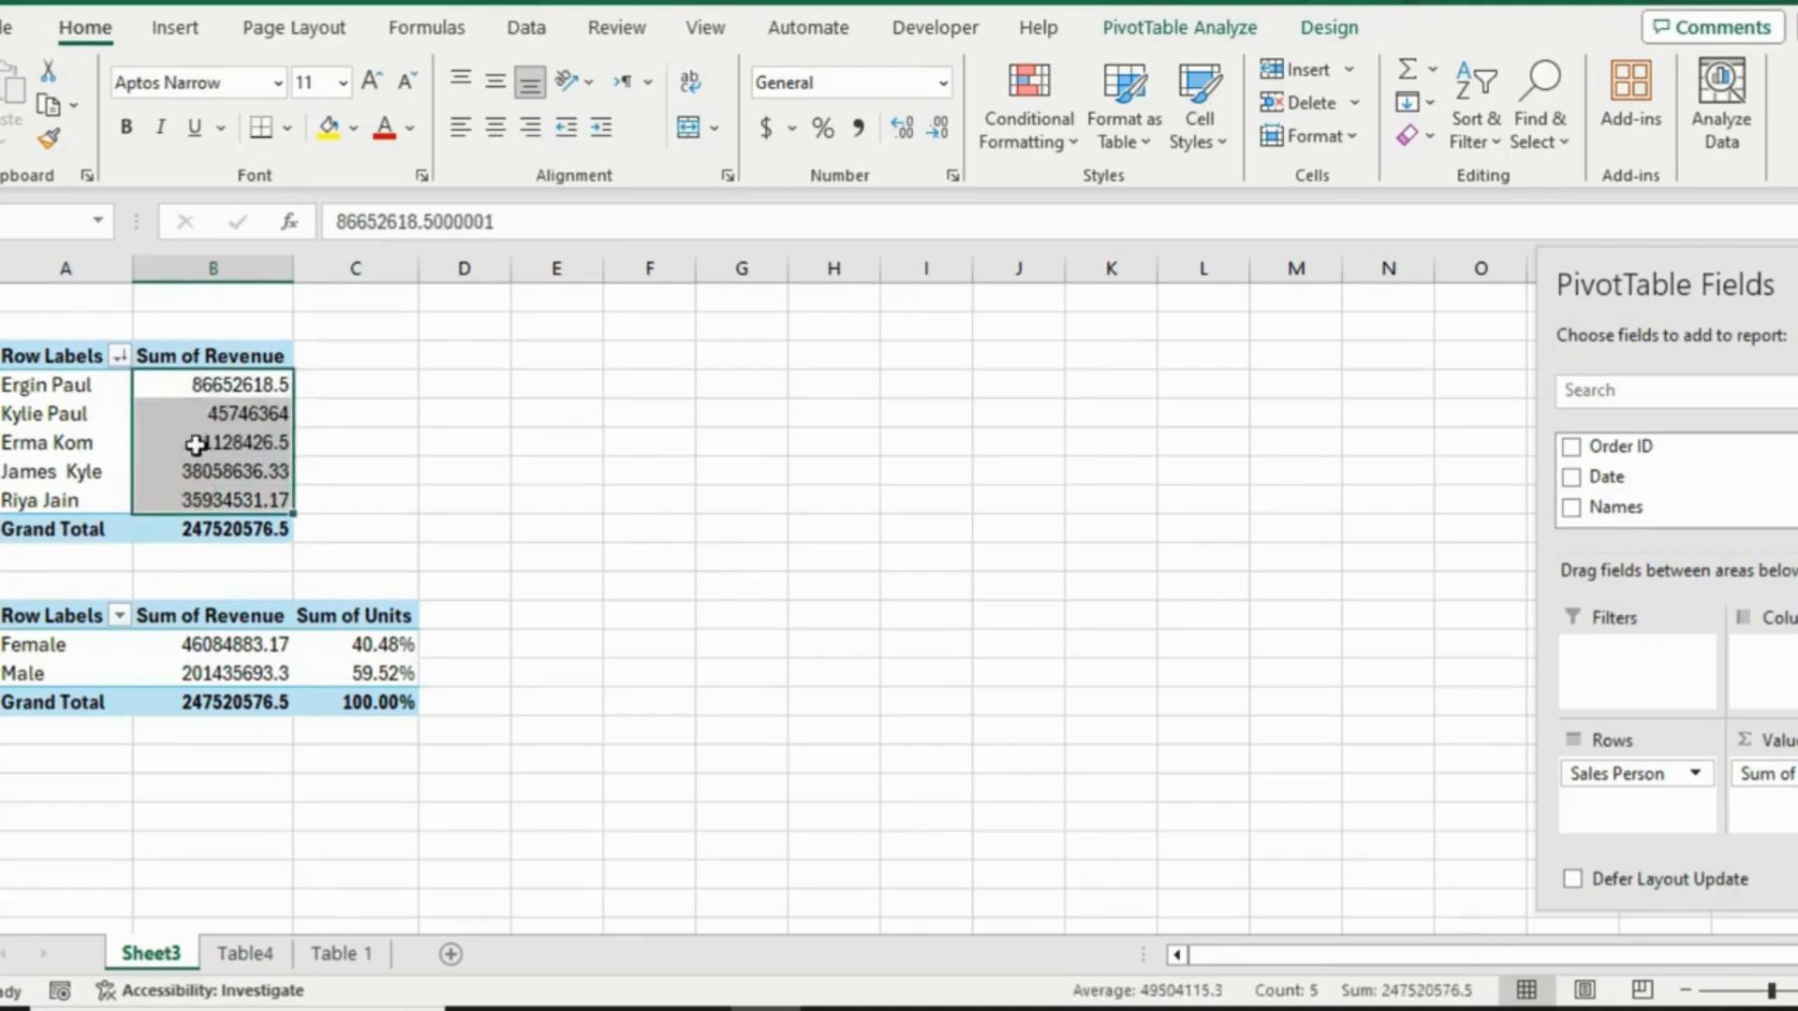
{"action": "left_click", "coordinate": [1056, 136]}
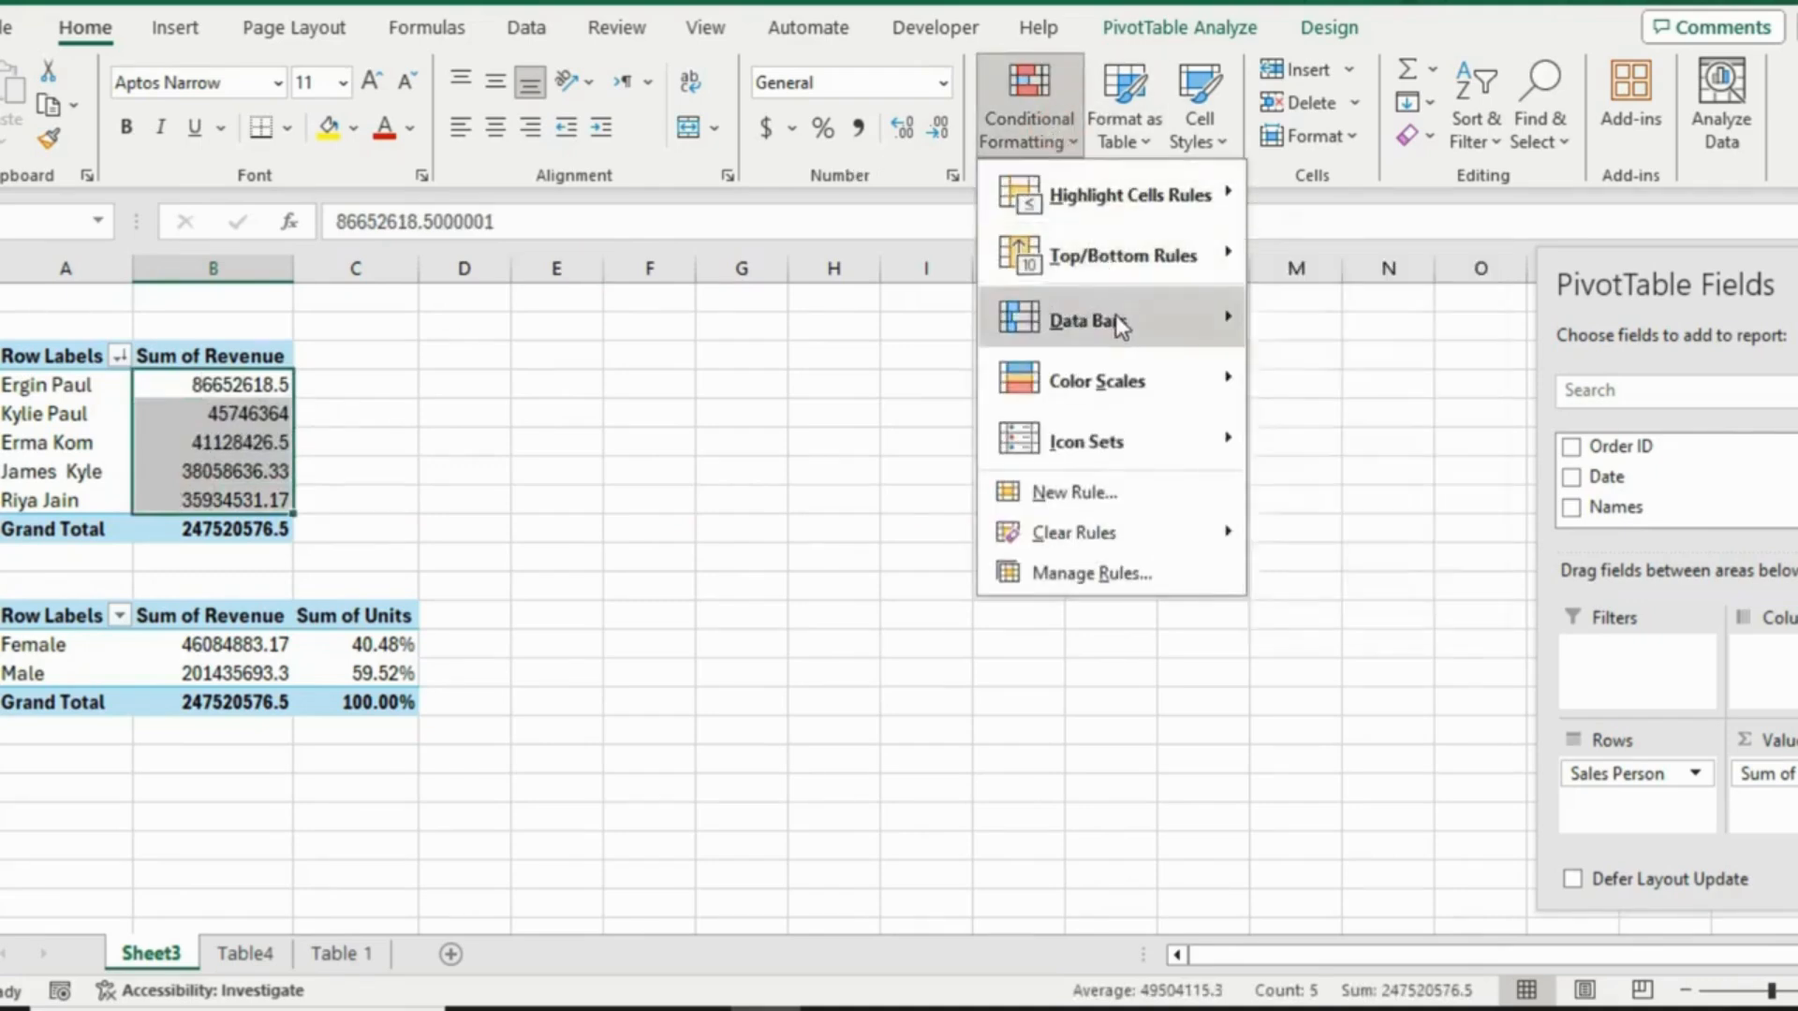
{"action": "mouse_move", "coordinate": [1117, 318]}
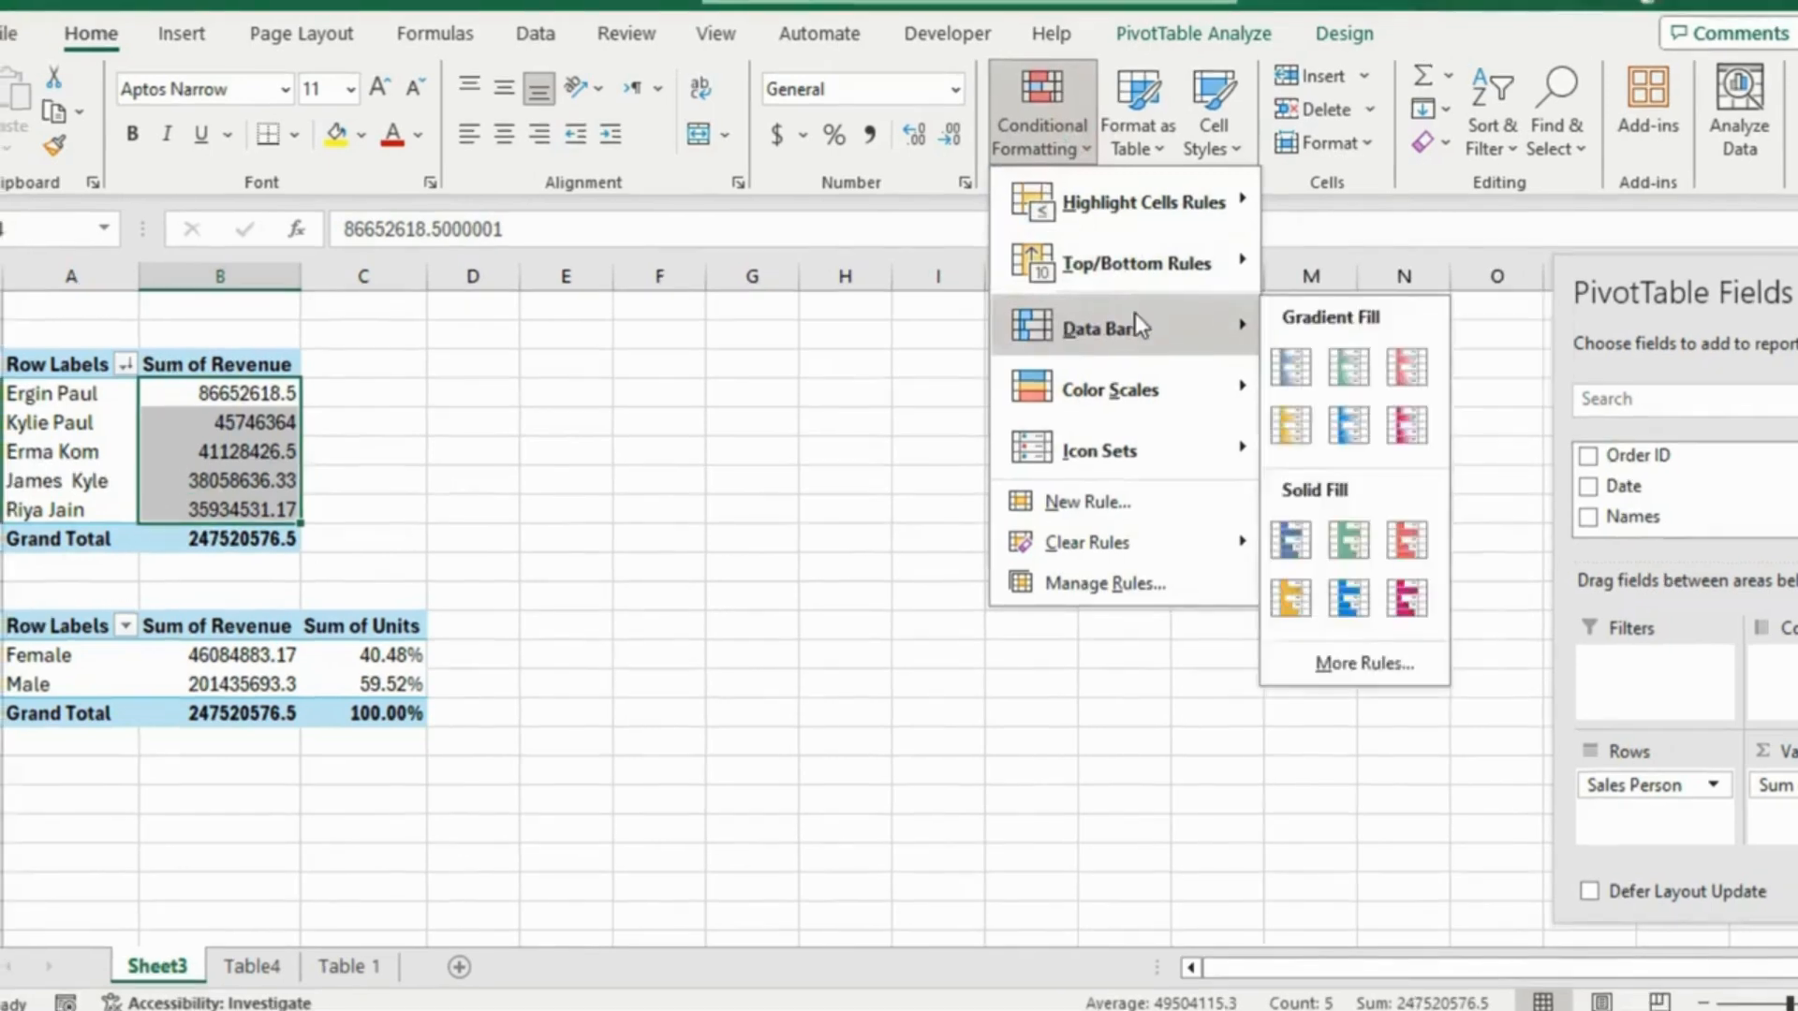
{"action": "left_click", "coordinate": [1407, 366]}
{"action": "left_click", "coordinate": [293, 450]}
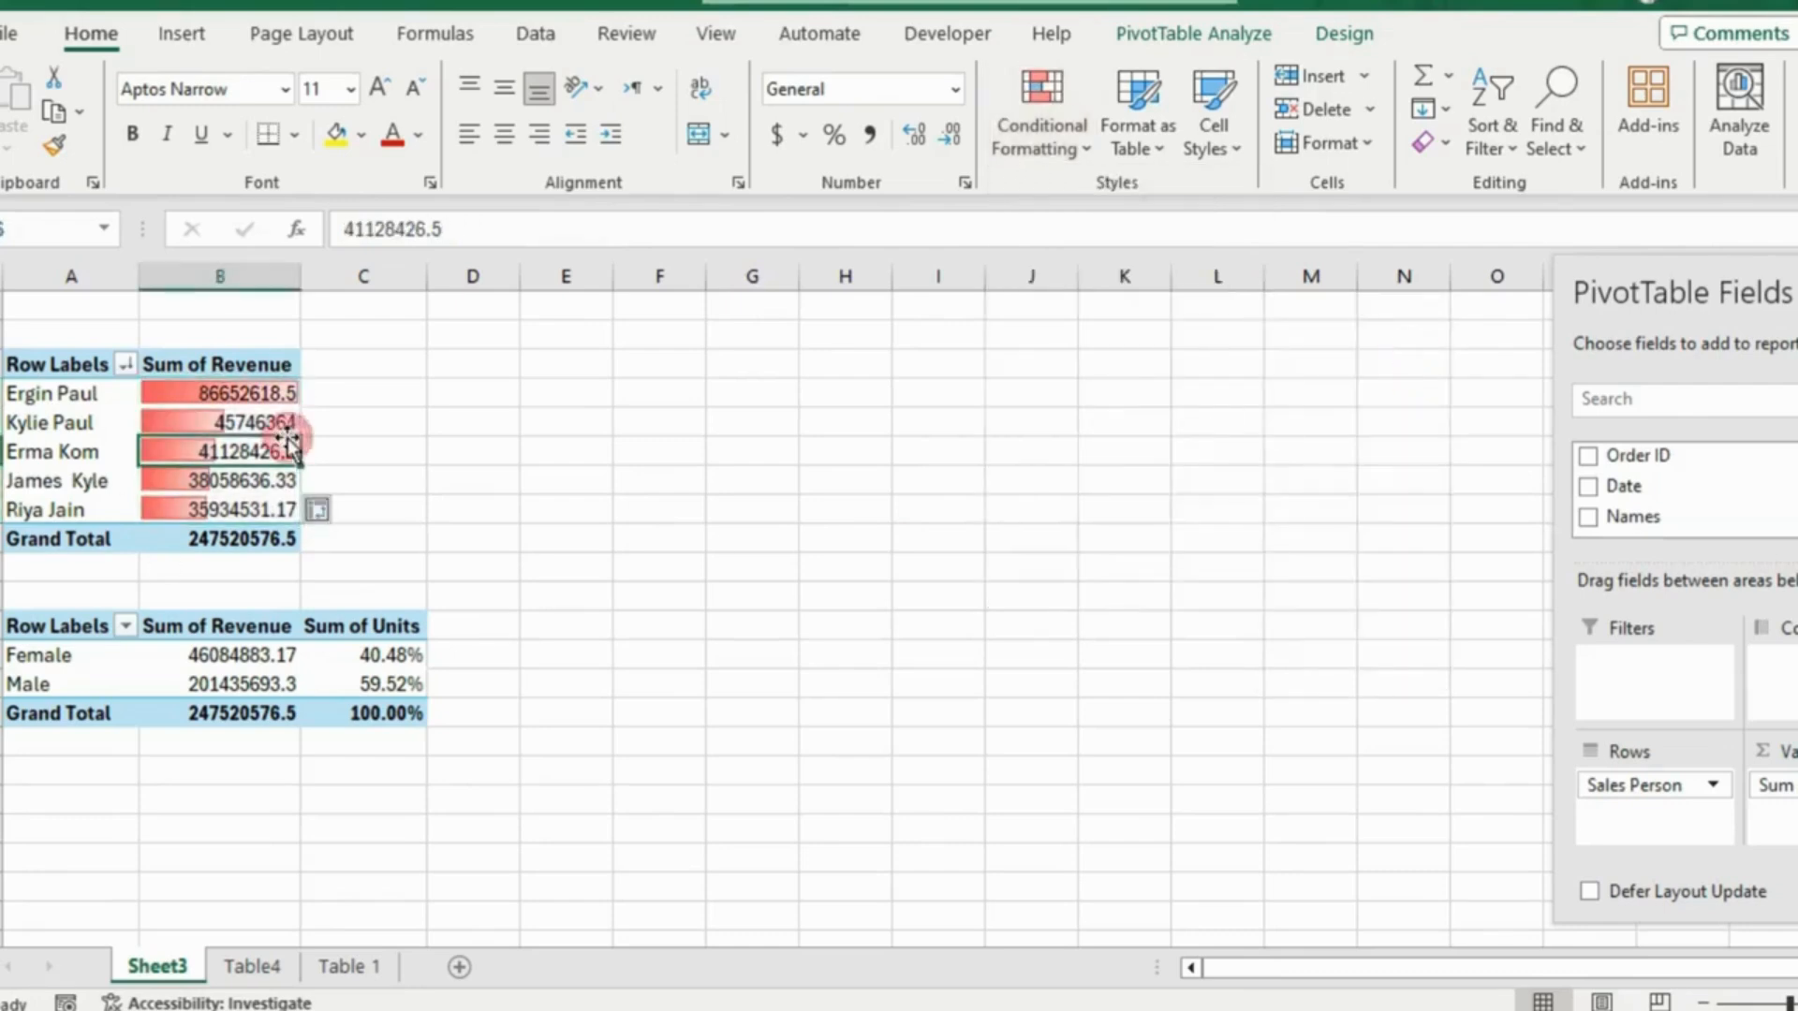
{"action": "left_click", "coordinate": [211, 393]}
{"action": "left_click", "coordinate": [205, 426]}
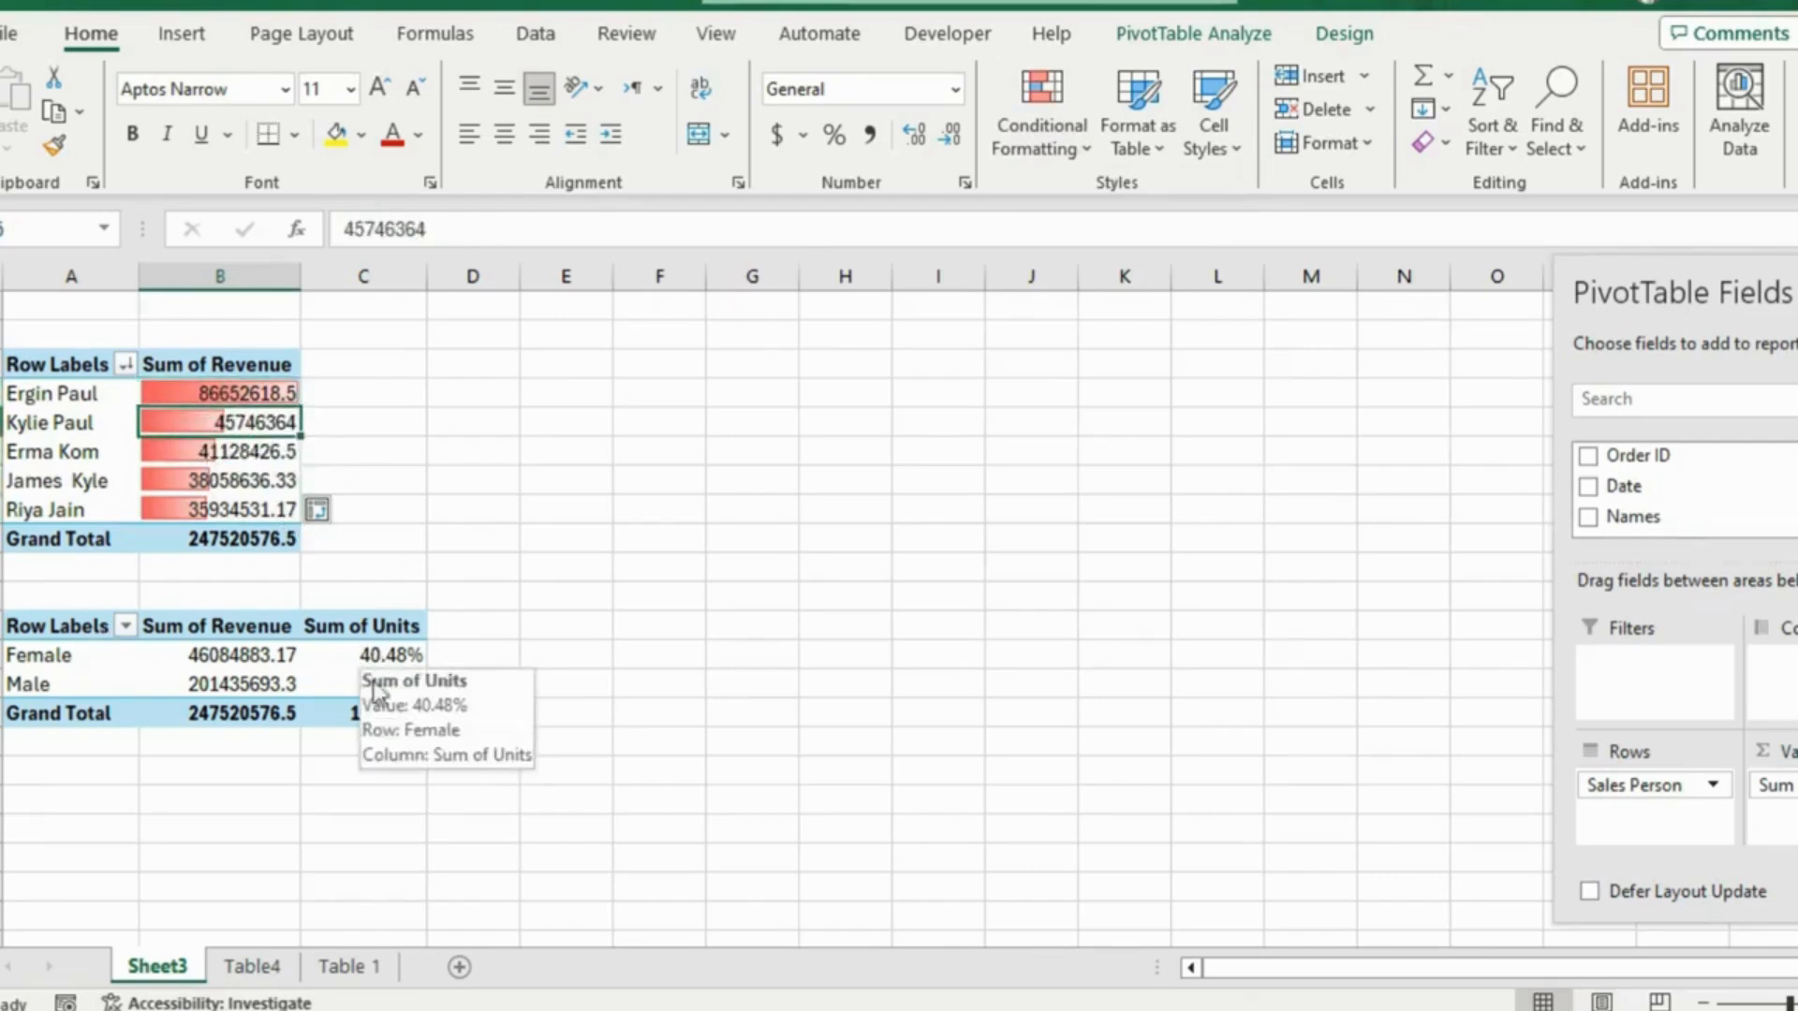
Insert a markers-only scatter chart from the Age values and the Revenue column on the Table4 sheet
{"action": "left_click", "coordinate": [253, 967]}
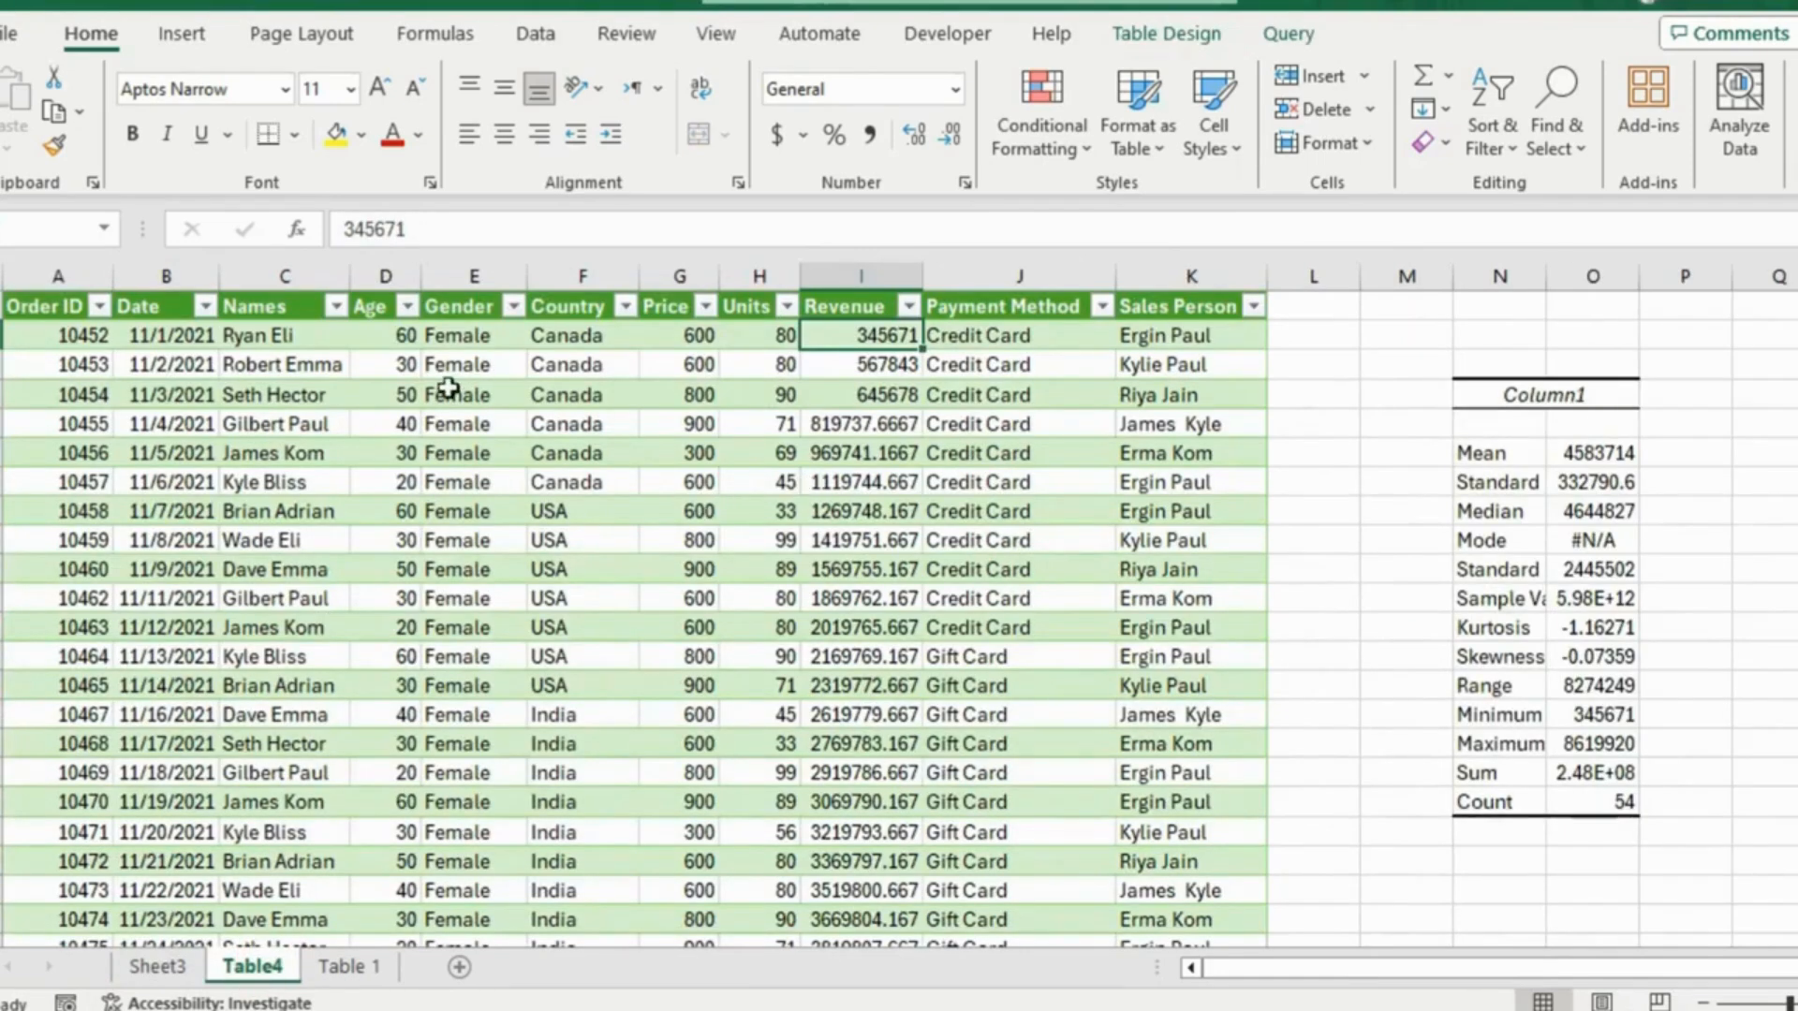
{"action": "left_click", "coordinate": [389, 275]}
{"action": "left_click", "coordinate": [841, 275]}
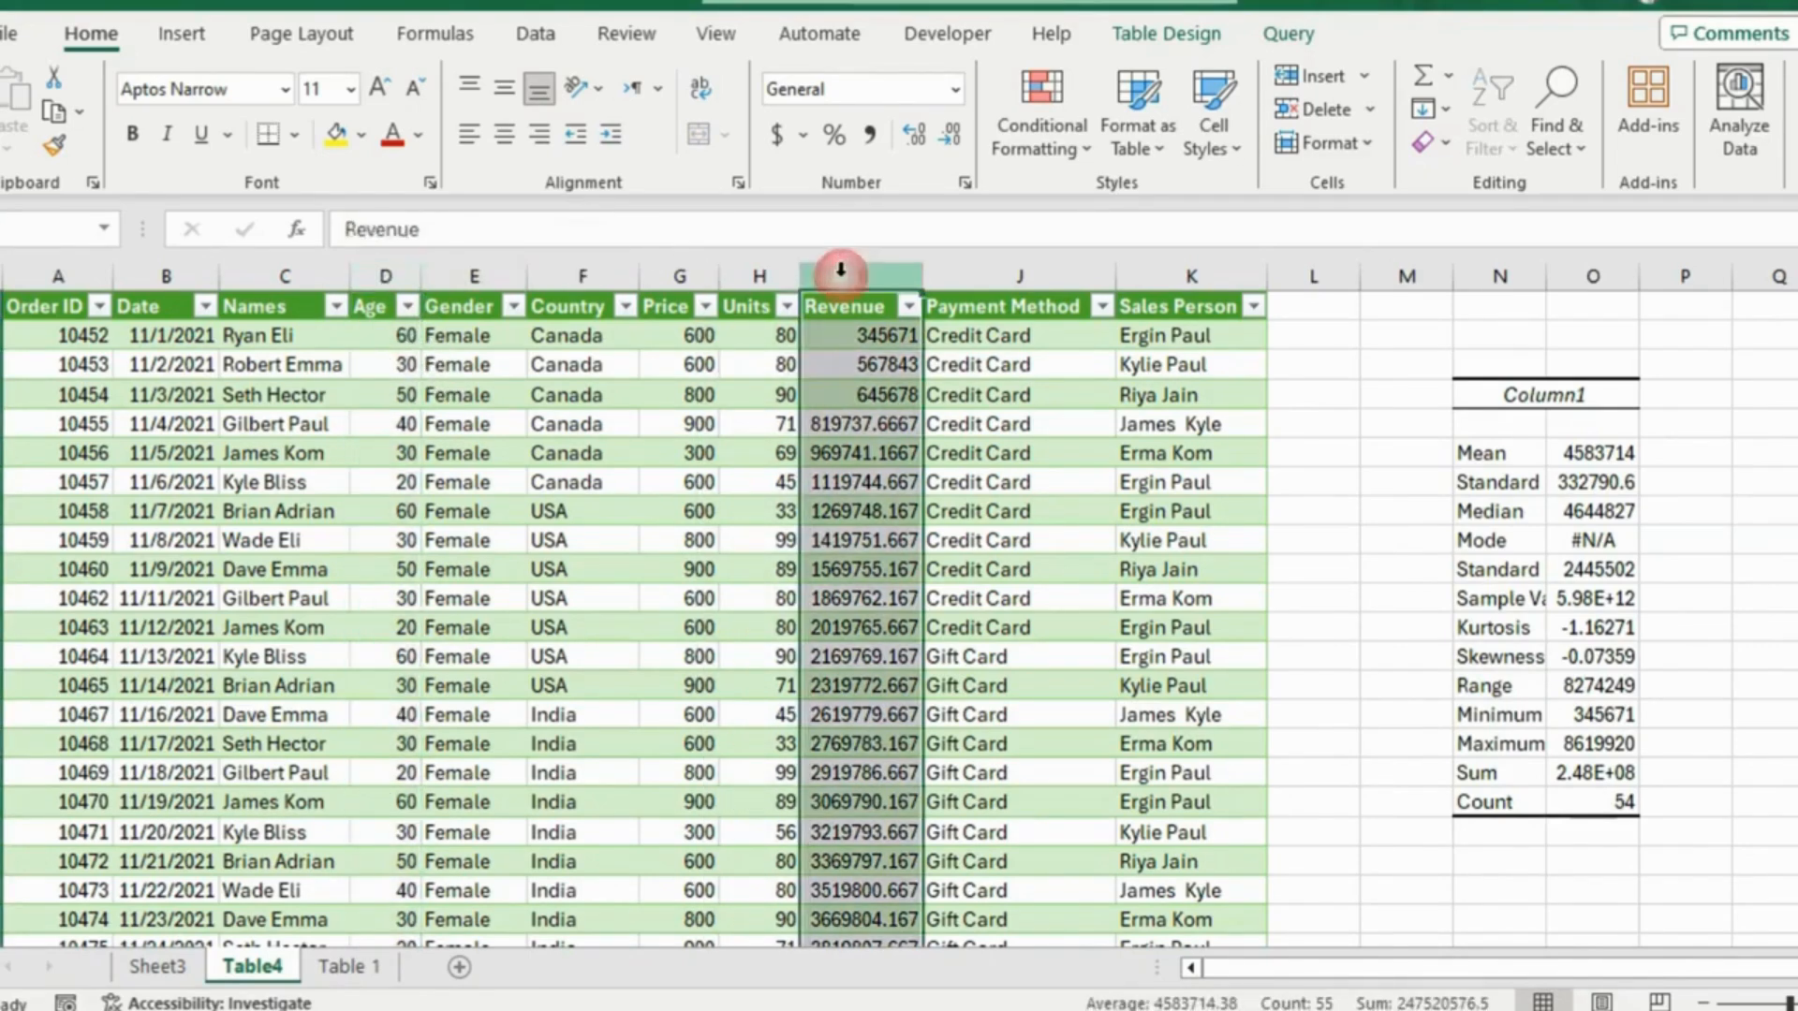
{"action": "left_click", "coordinate": [726, 402]}
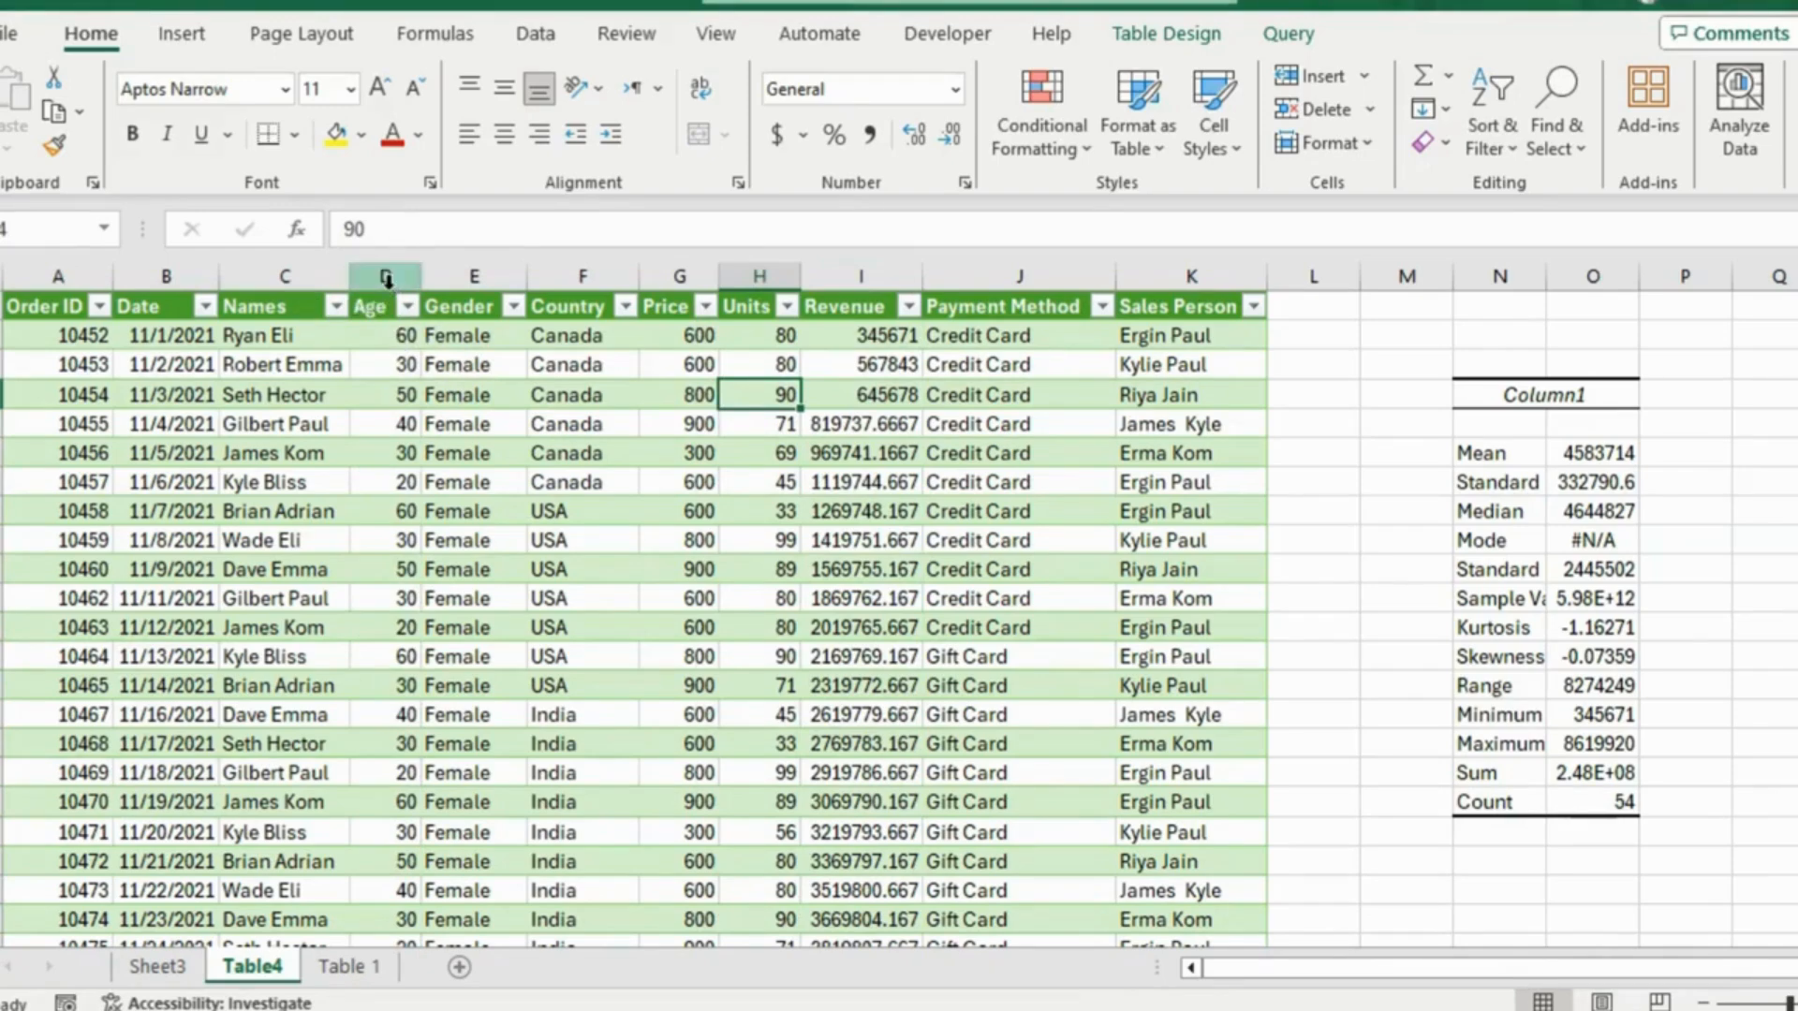
{"action": "left_click", "coordinate": [389, 337]}
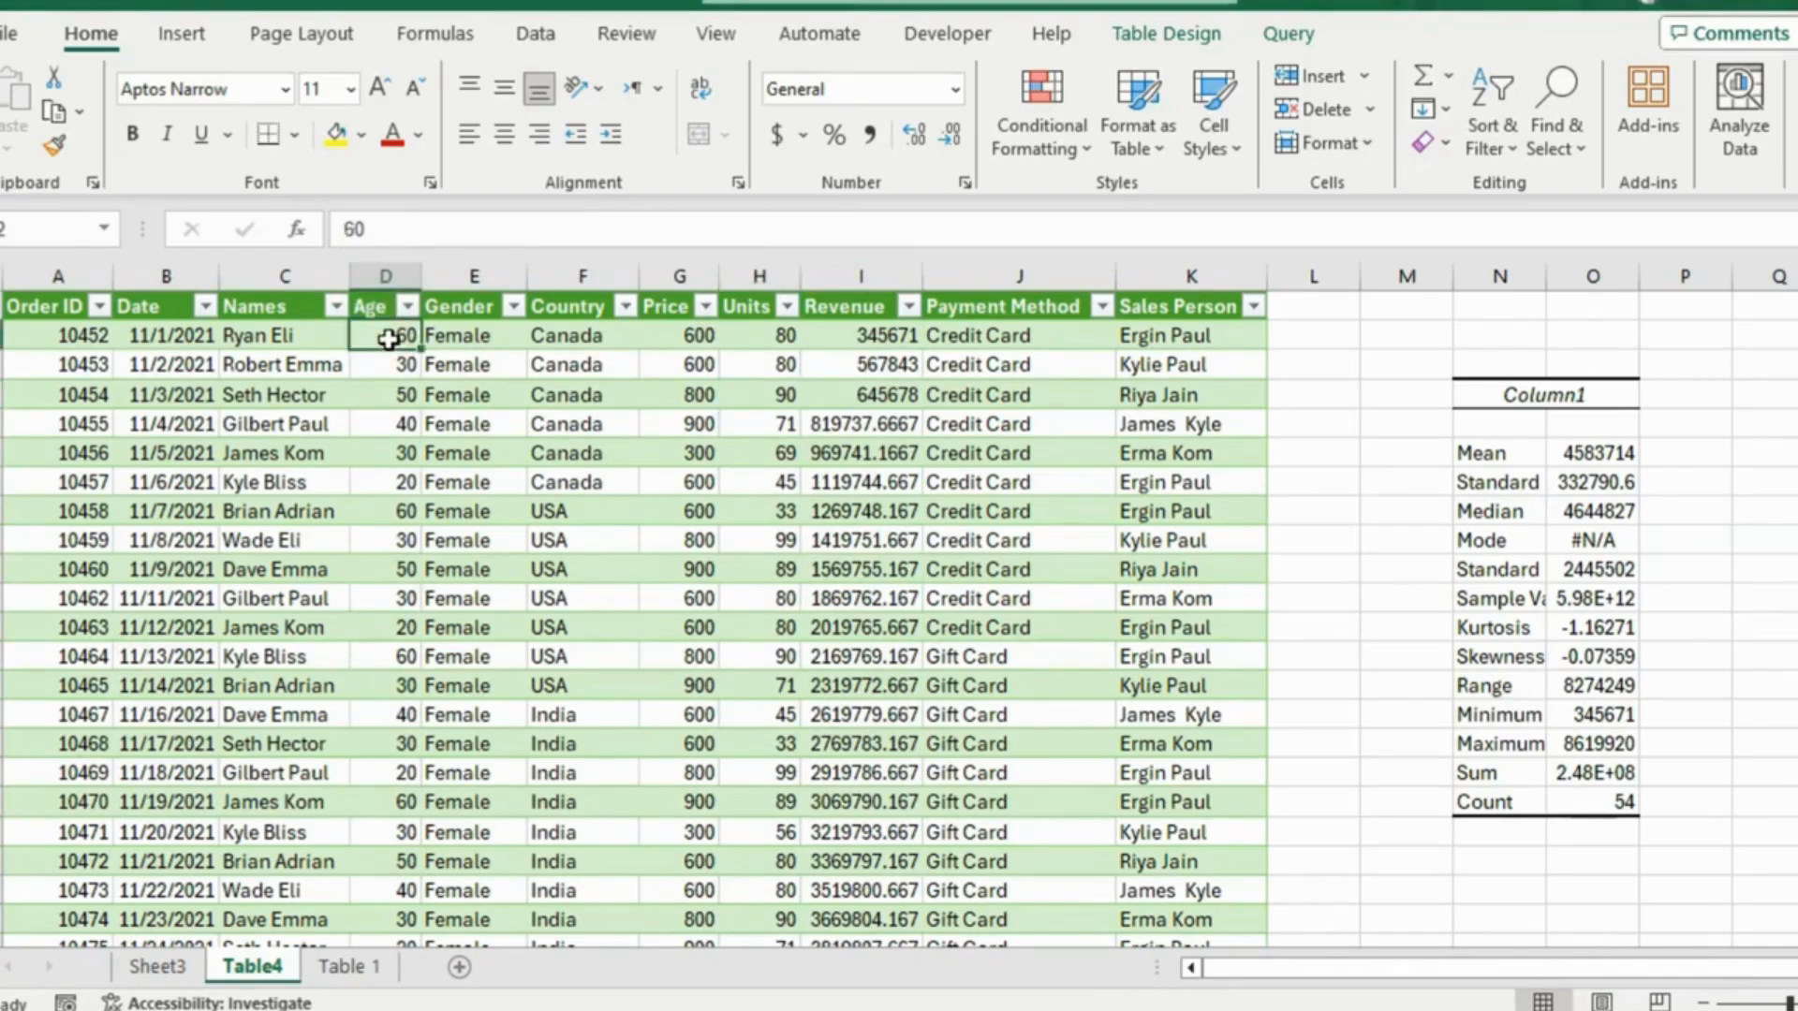
{"action": "key", "text": "ctrl+shift+Down"}
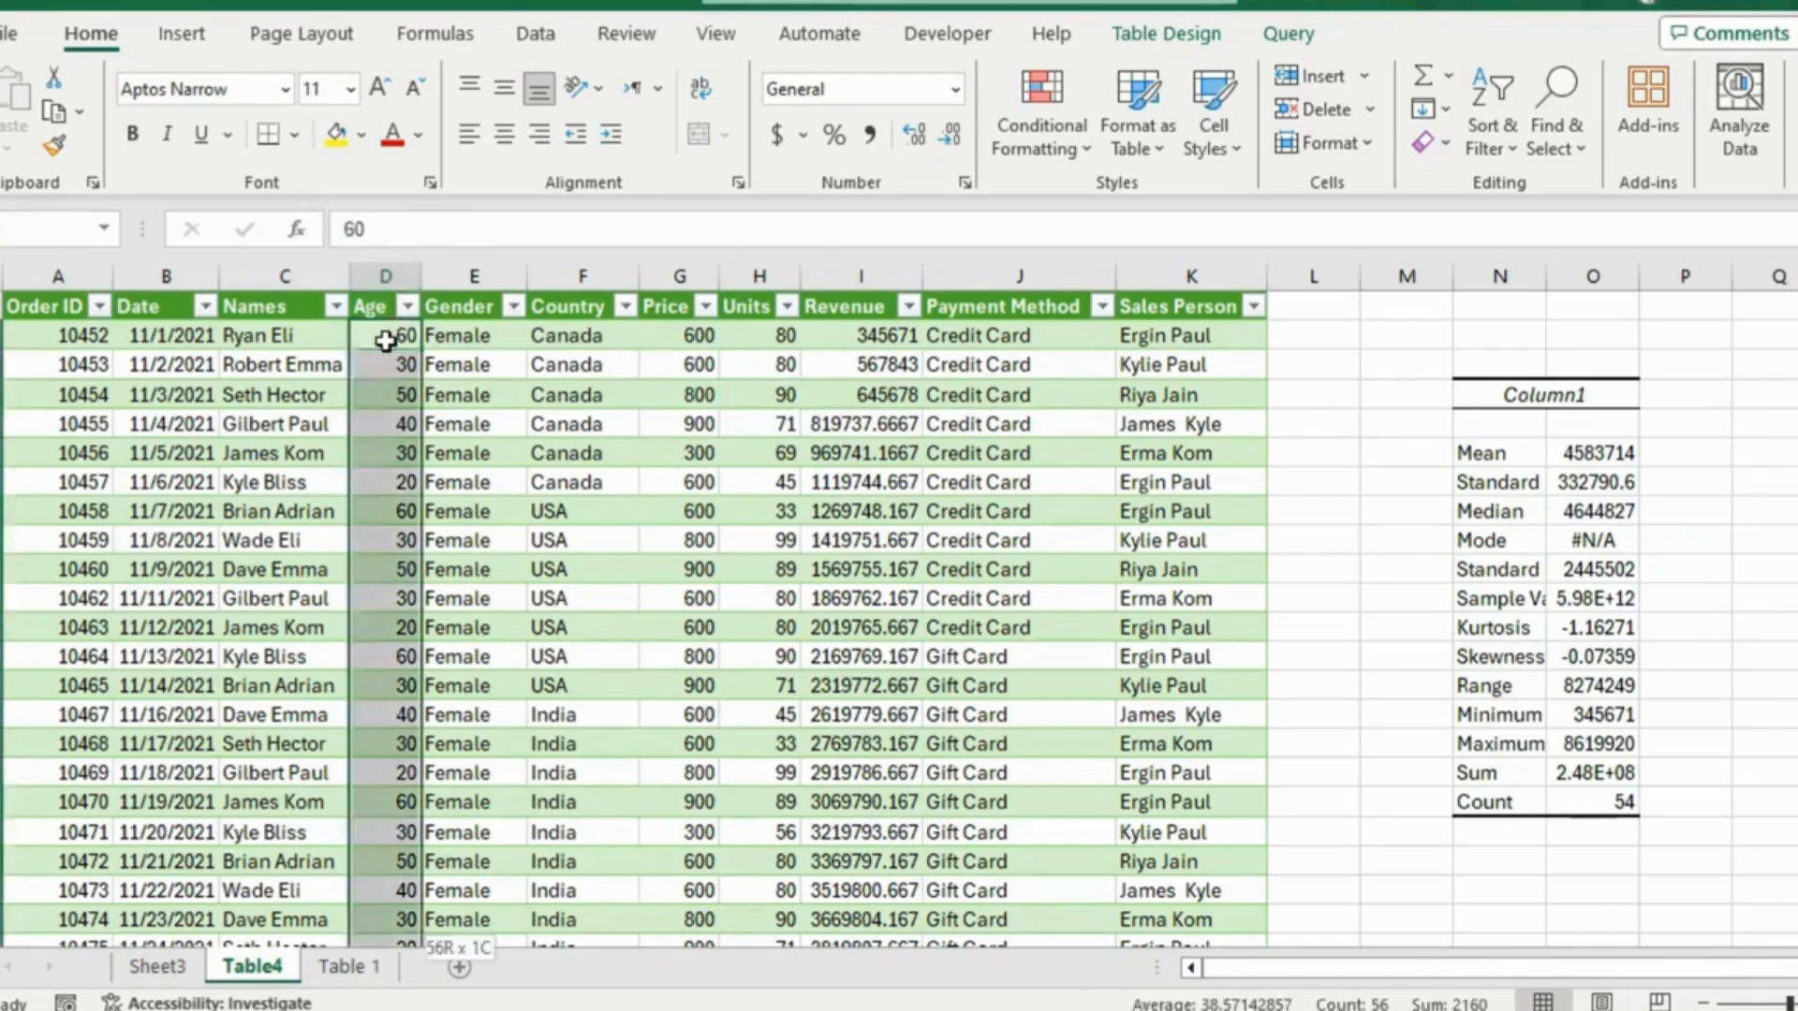
{"action": "scroll", "coordinate": [384, 341], "scroll_direction": "up", "scroll_amount": 8}
{"action": "scroll", "coordinate": [385, 341], "scroll_direction": "up", "scroll_amount": 4}
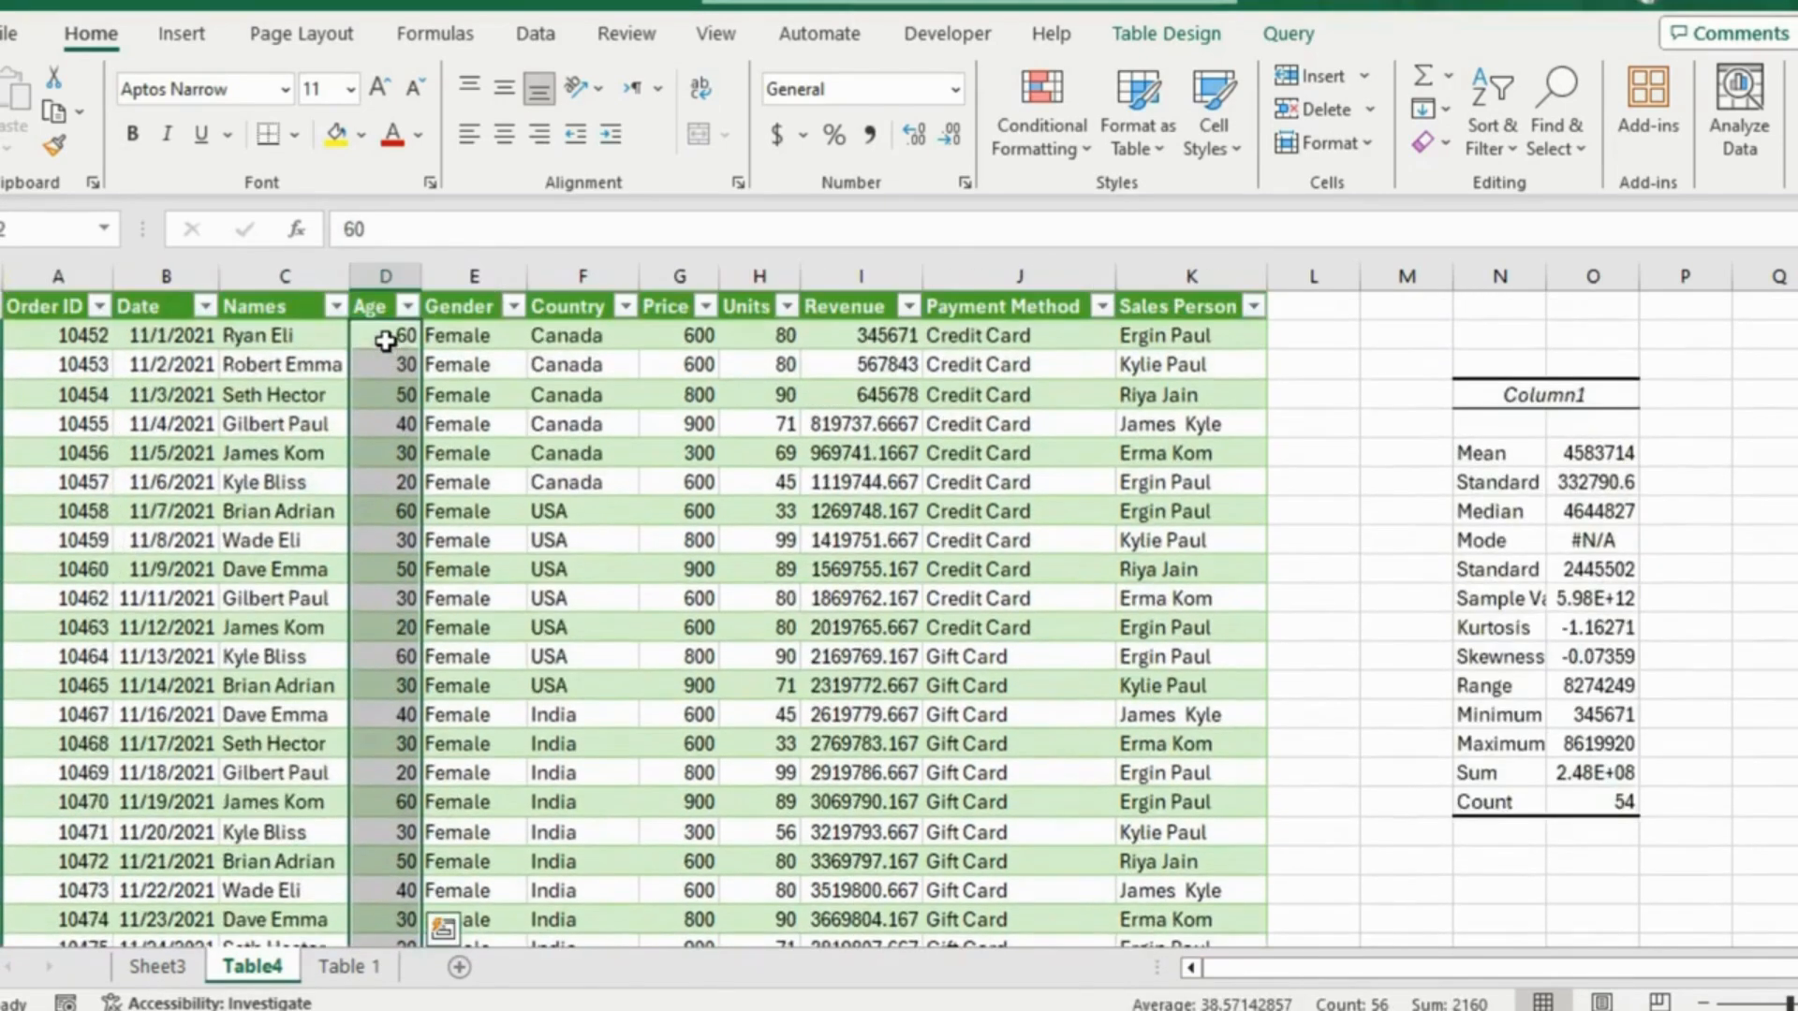
{"action": "left_click", "coordinate": [857, 277], "text": "ctrl"}
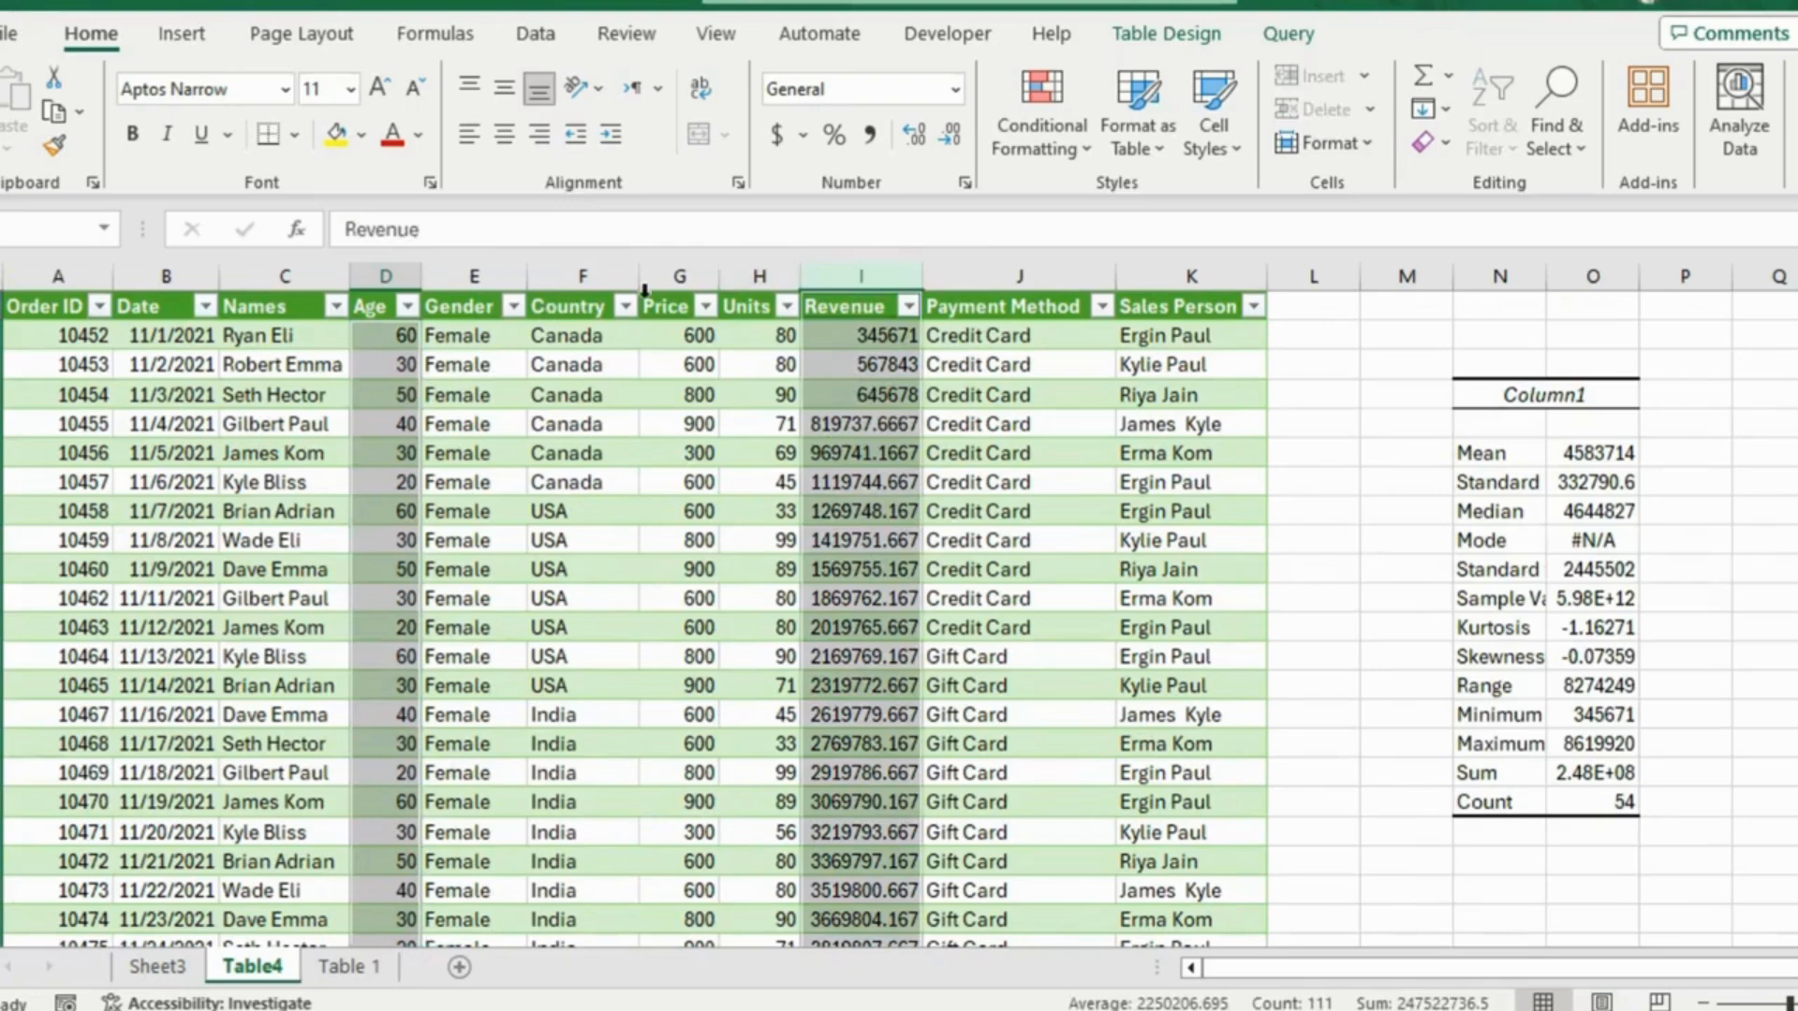
{"action": "left_click", "coordinate": [188, 35]}
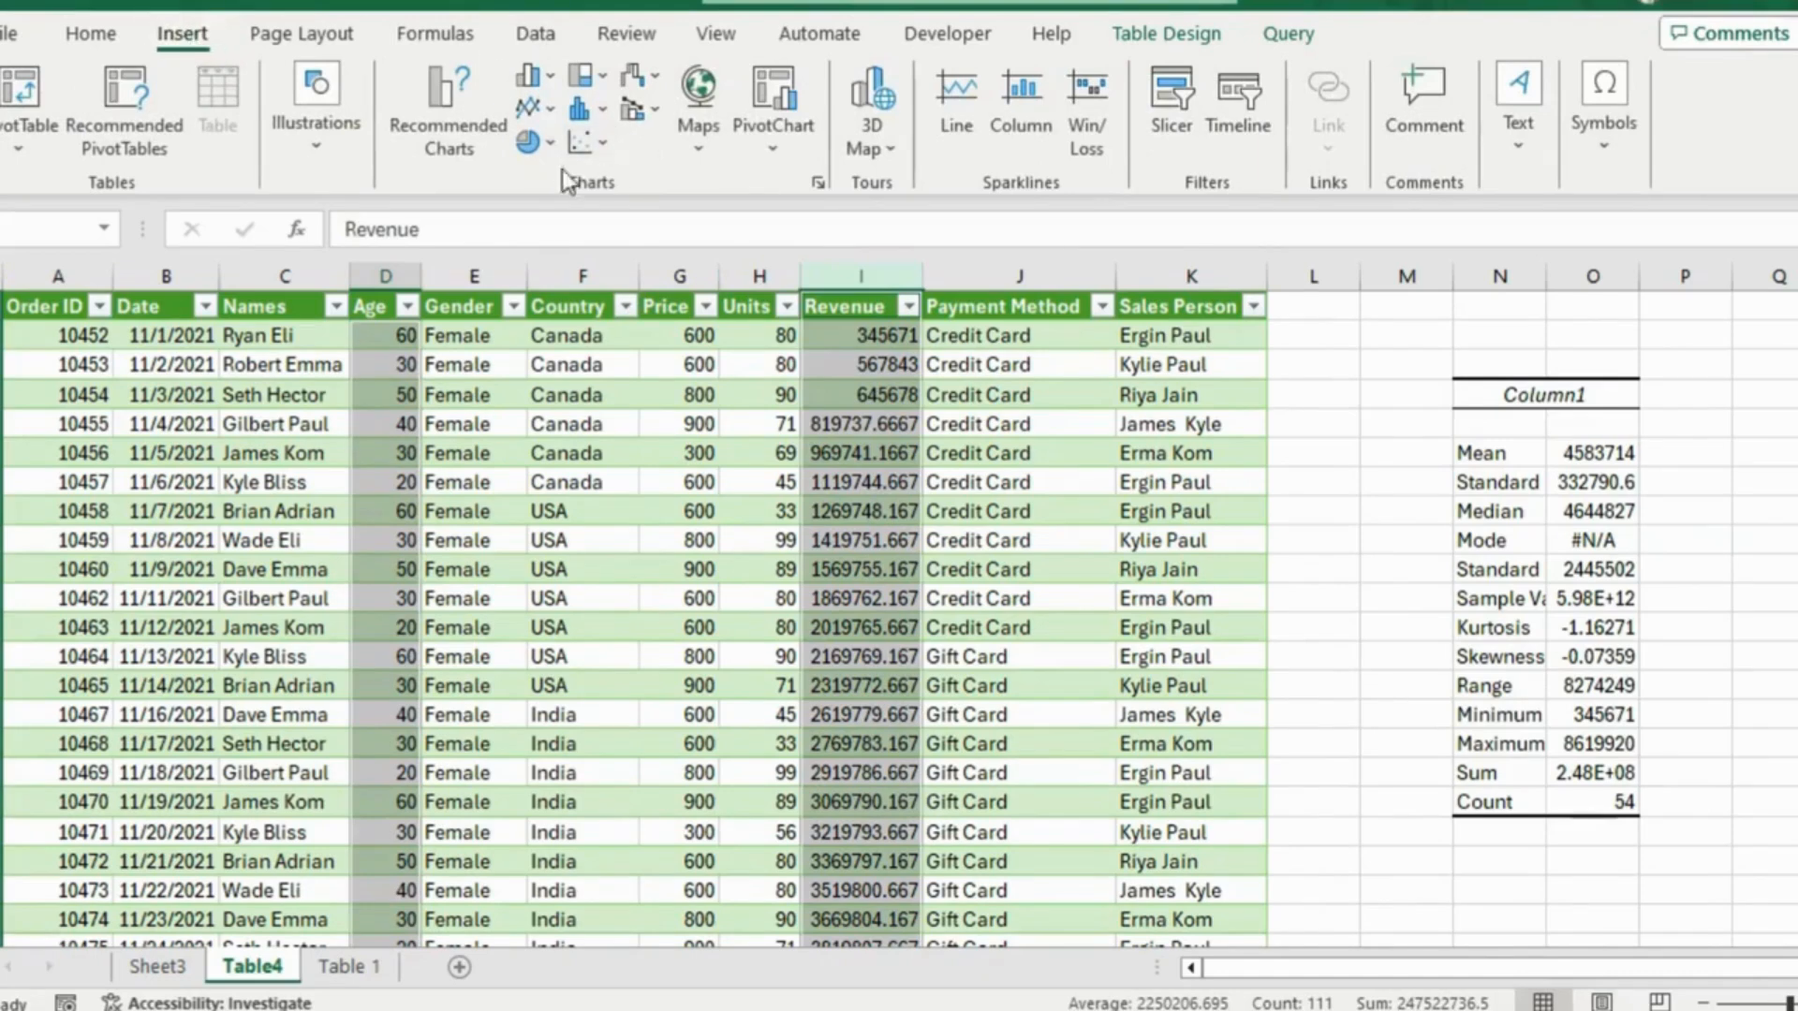
{"action": "left_click", "coordinate": [604, 134]}
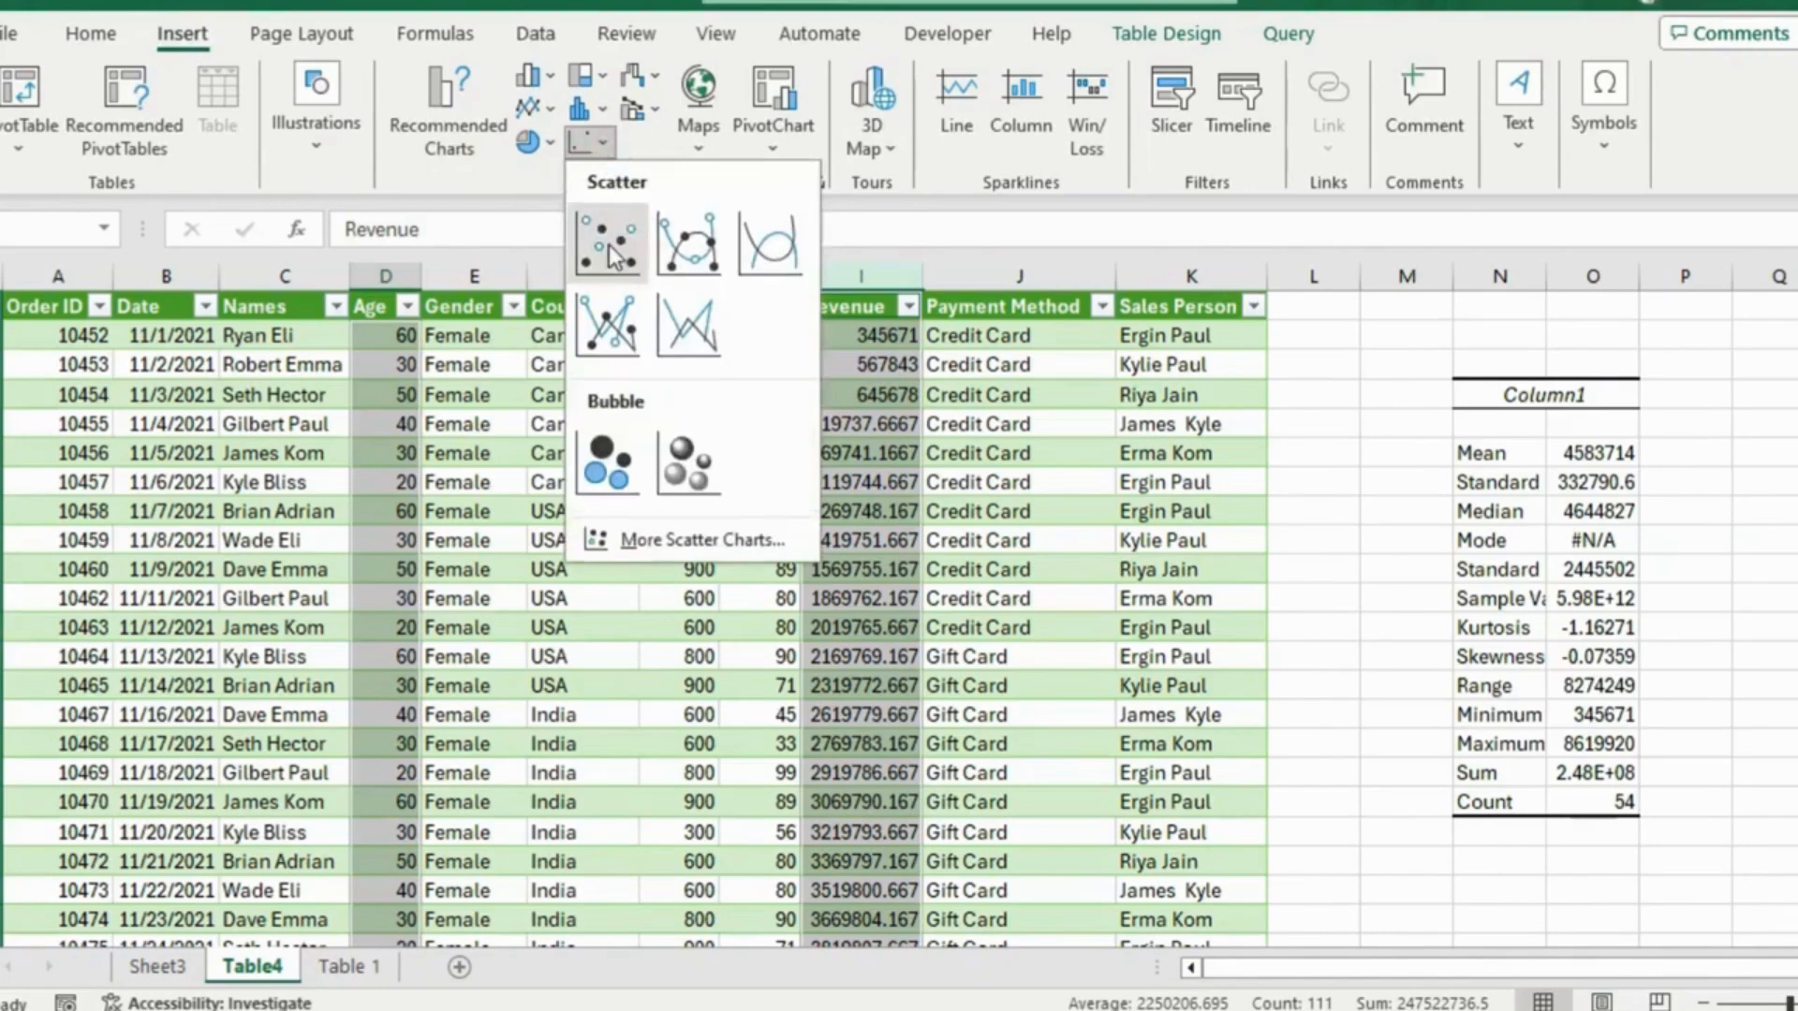
{"action": "left_click", "coordinate": [609, 253]}
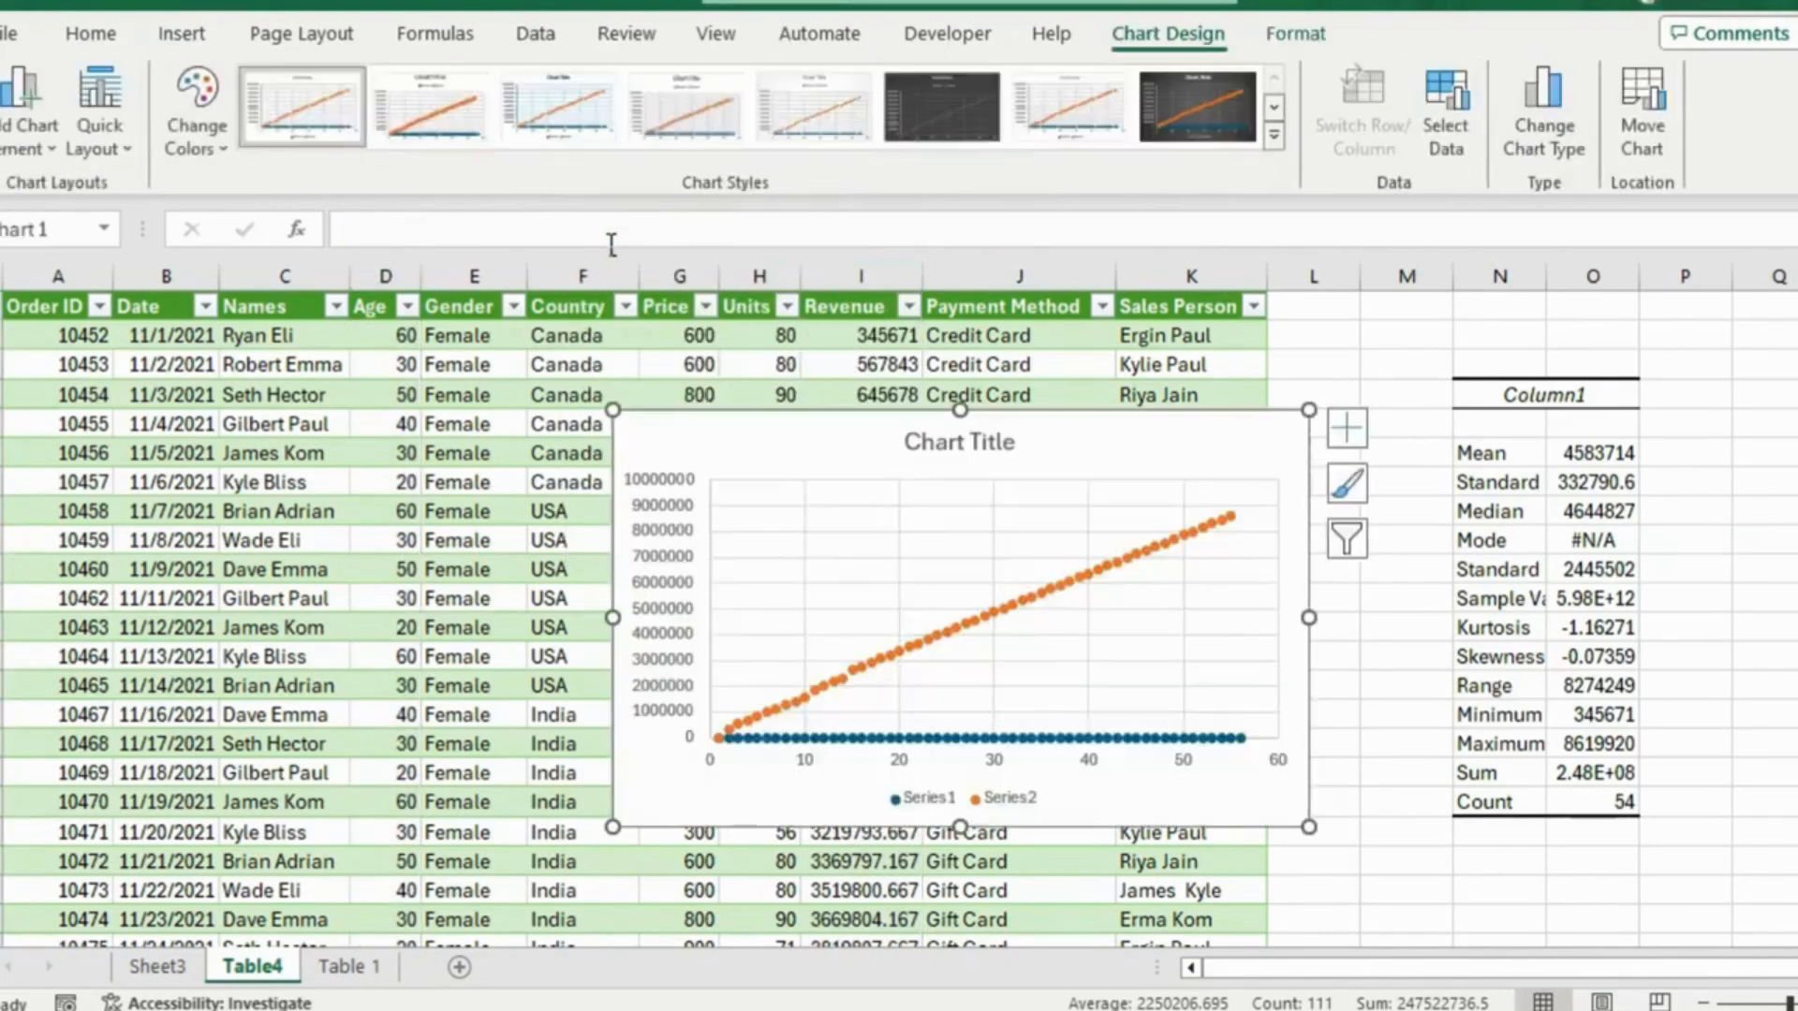
Move the scatter chart off the order table to cell M22, below the descriptive statistics, by cutting and pasting it
{"action": "left_click_drag", "start_coordinate": [1056, 456], "coordinate": [1201, 435]}
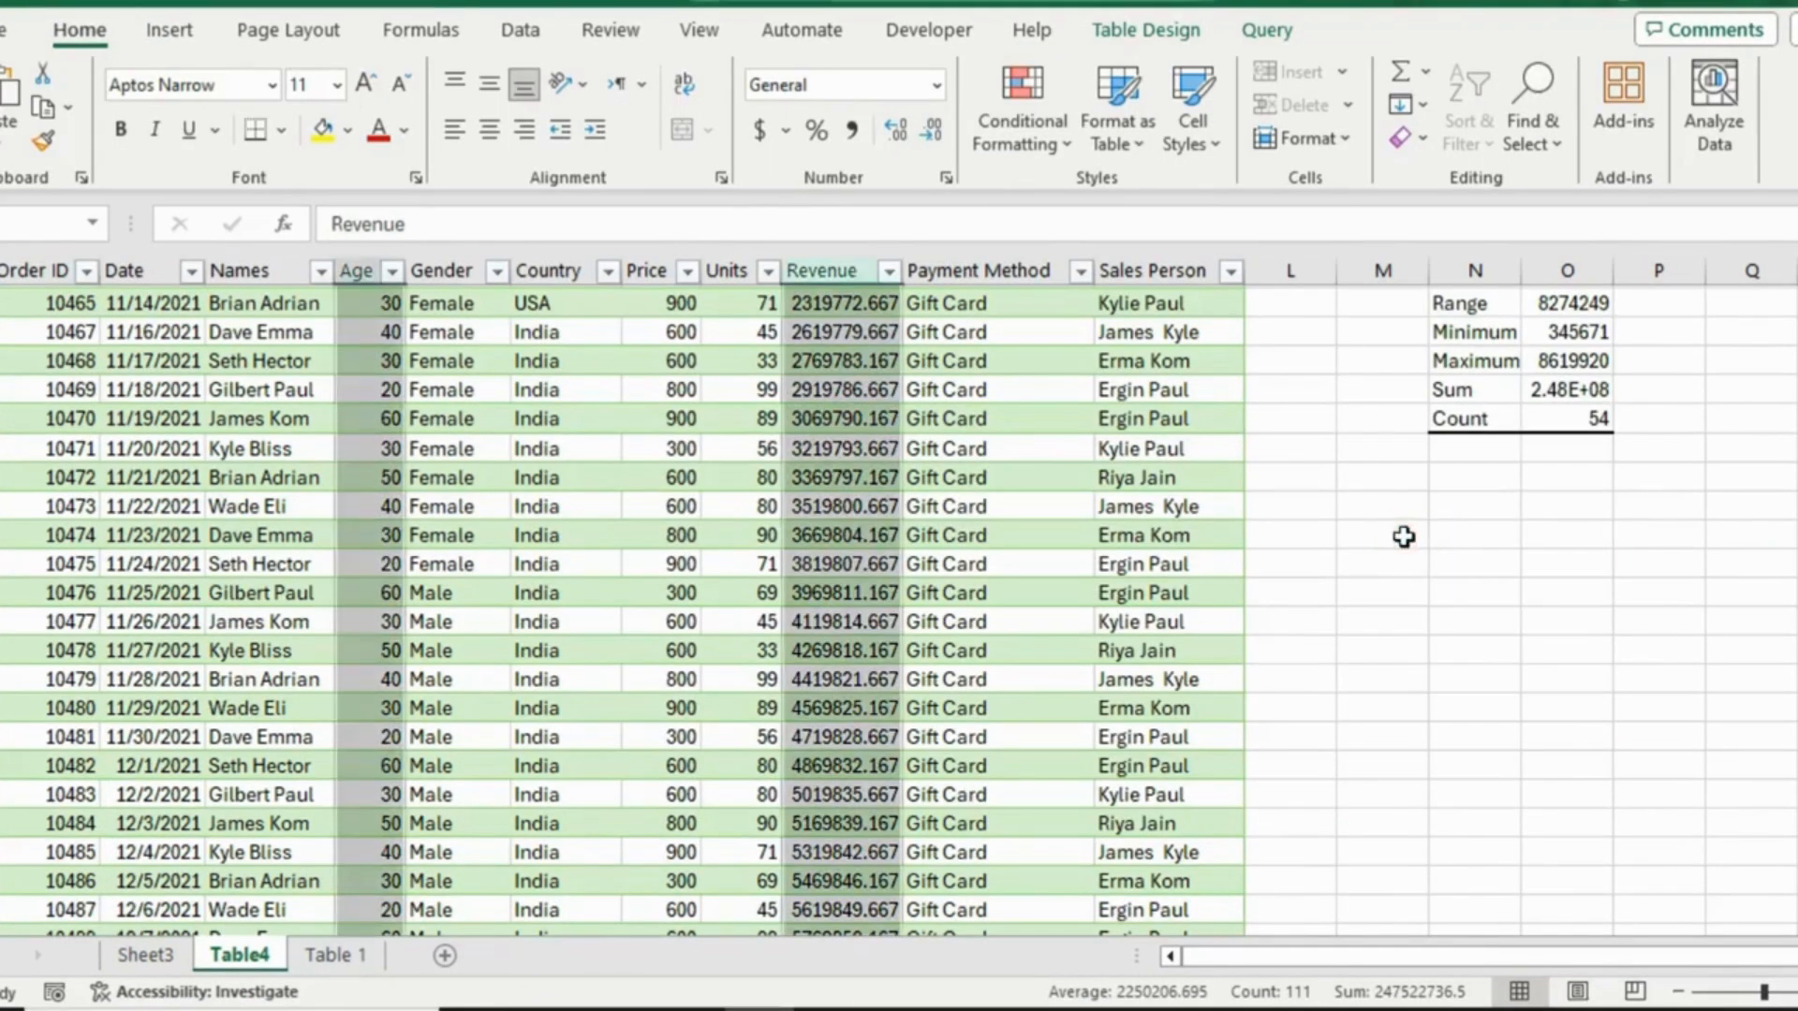
{"action": "left_click", "coordinate": [1403, 535]}
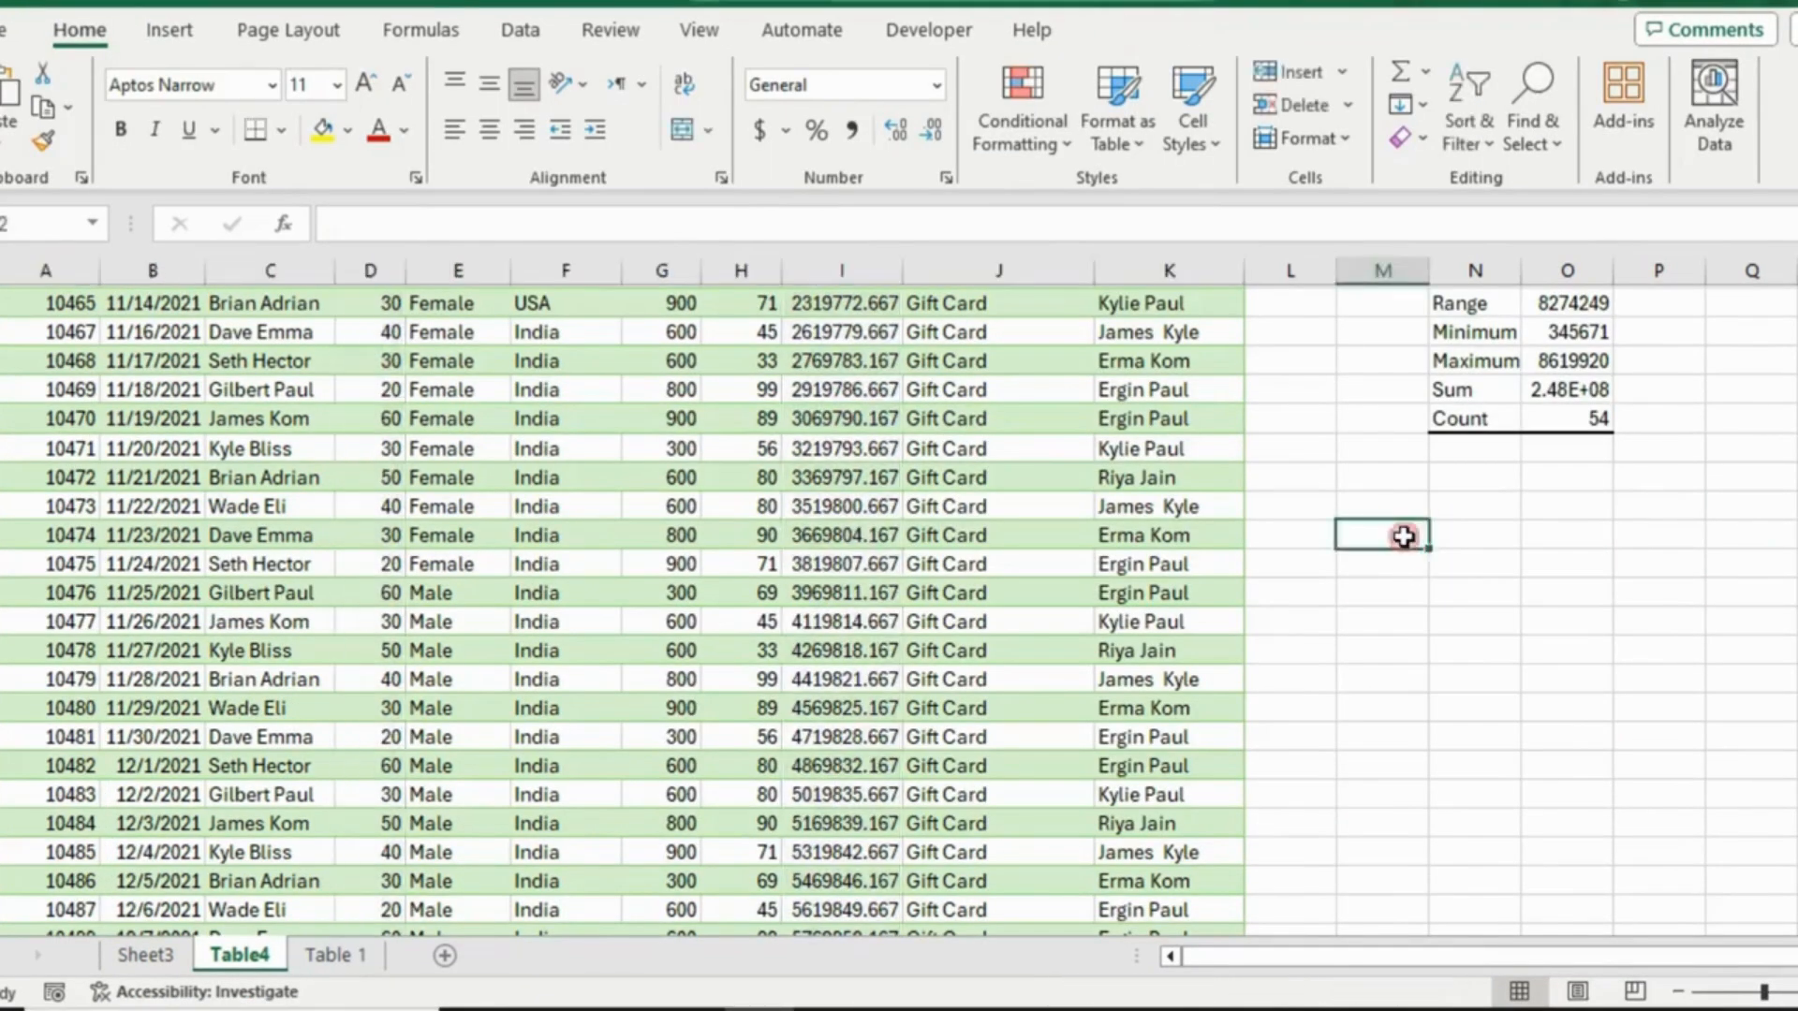
{"action": "key", "text": "ctrl+v"}
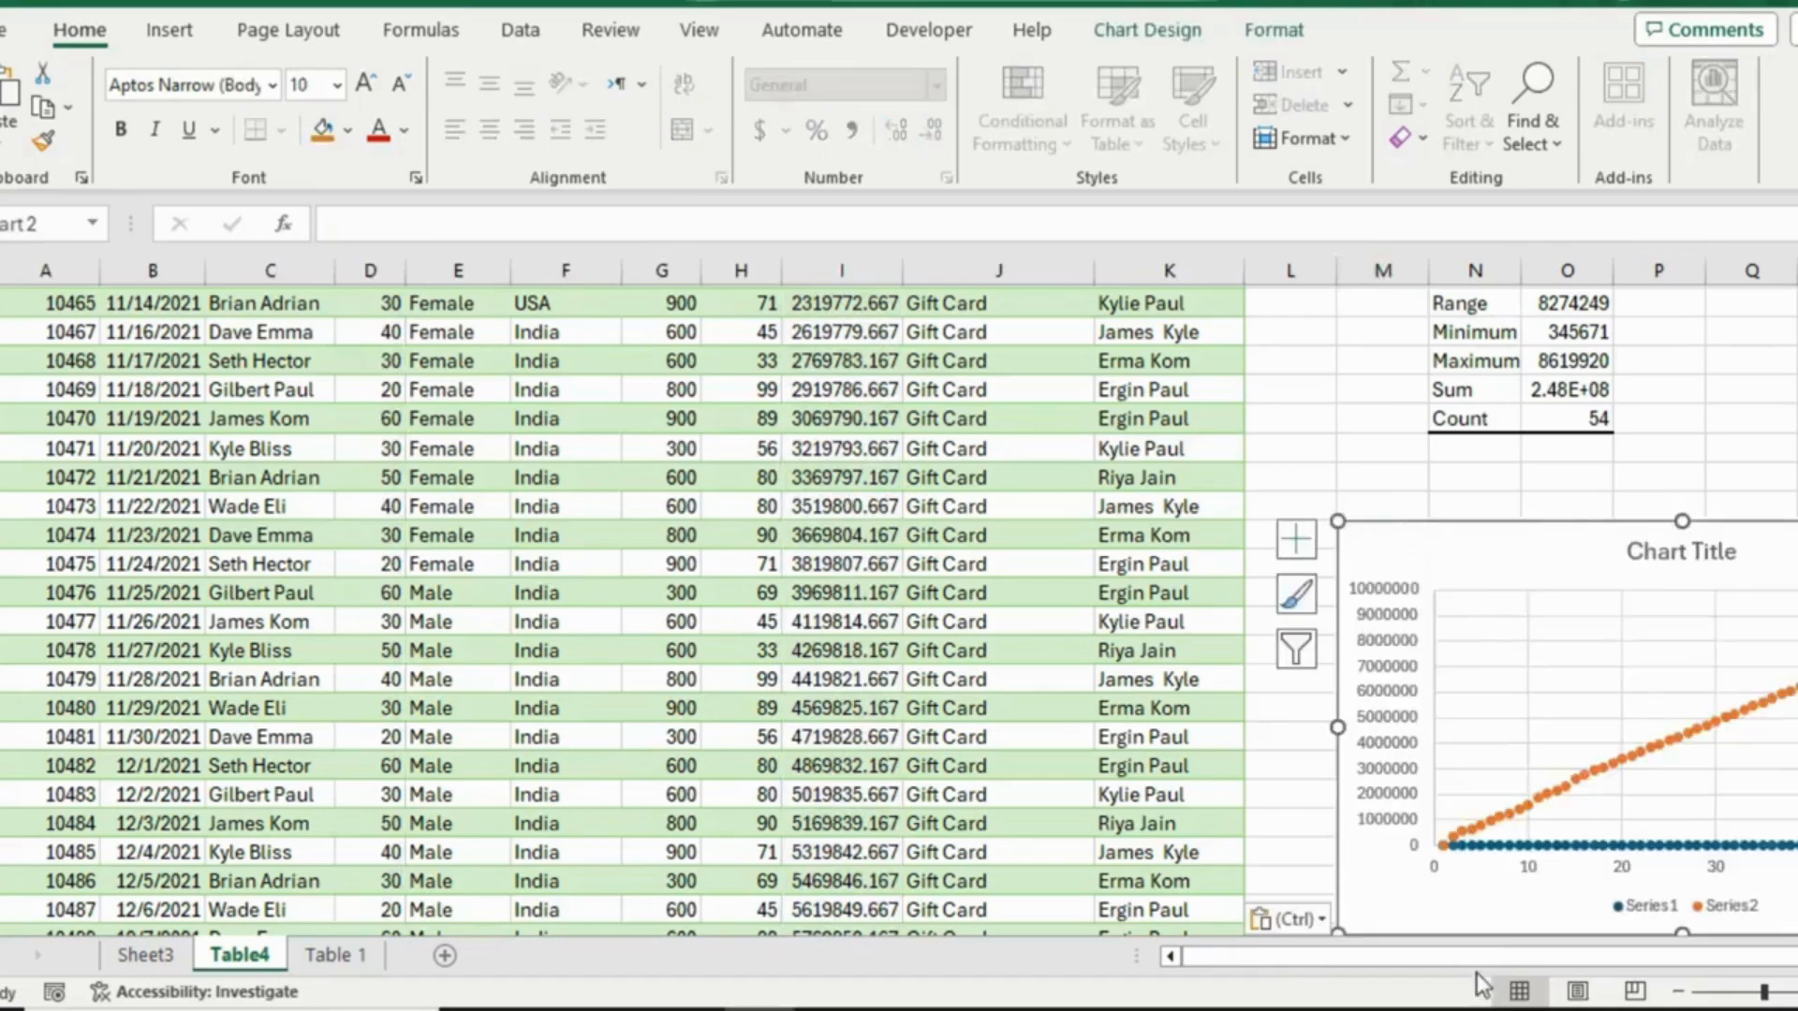
{"action": "left_click_drag", "start_coordinate": [1670, 948], "coordinate": [1774, 953]}
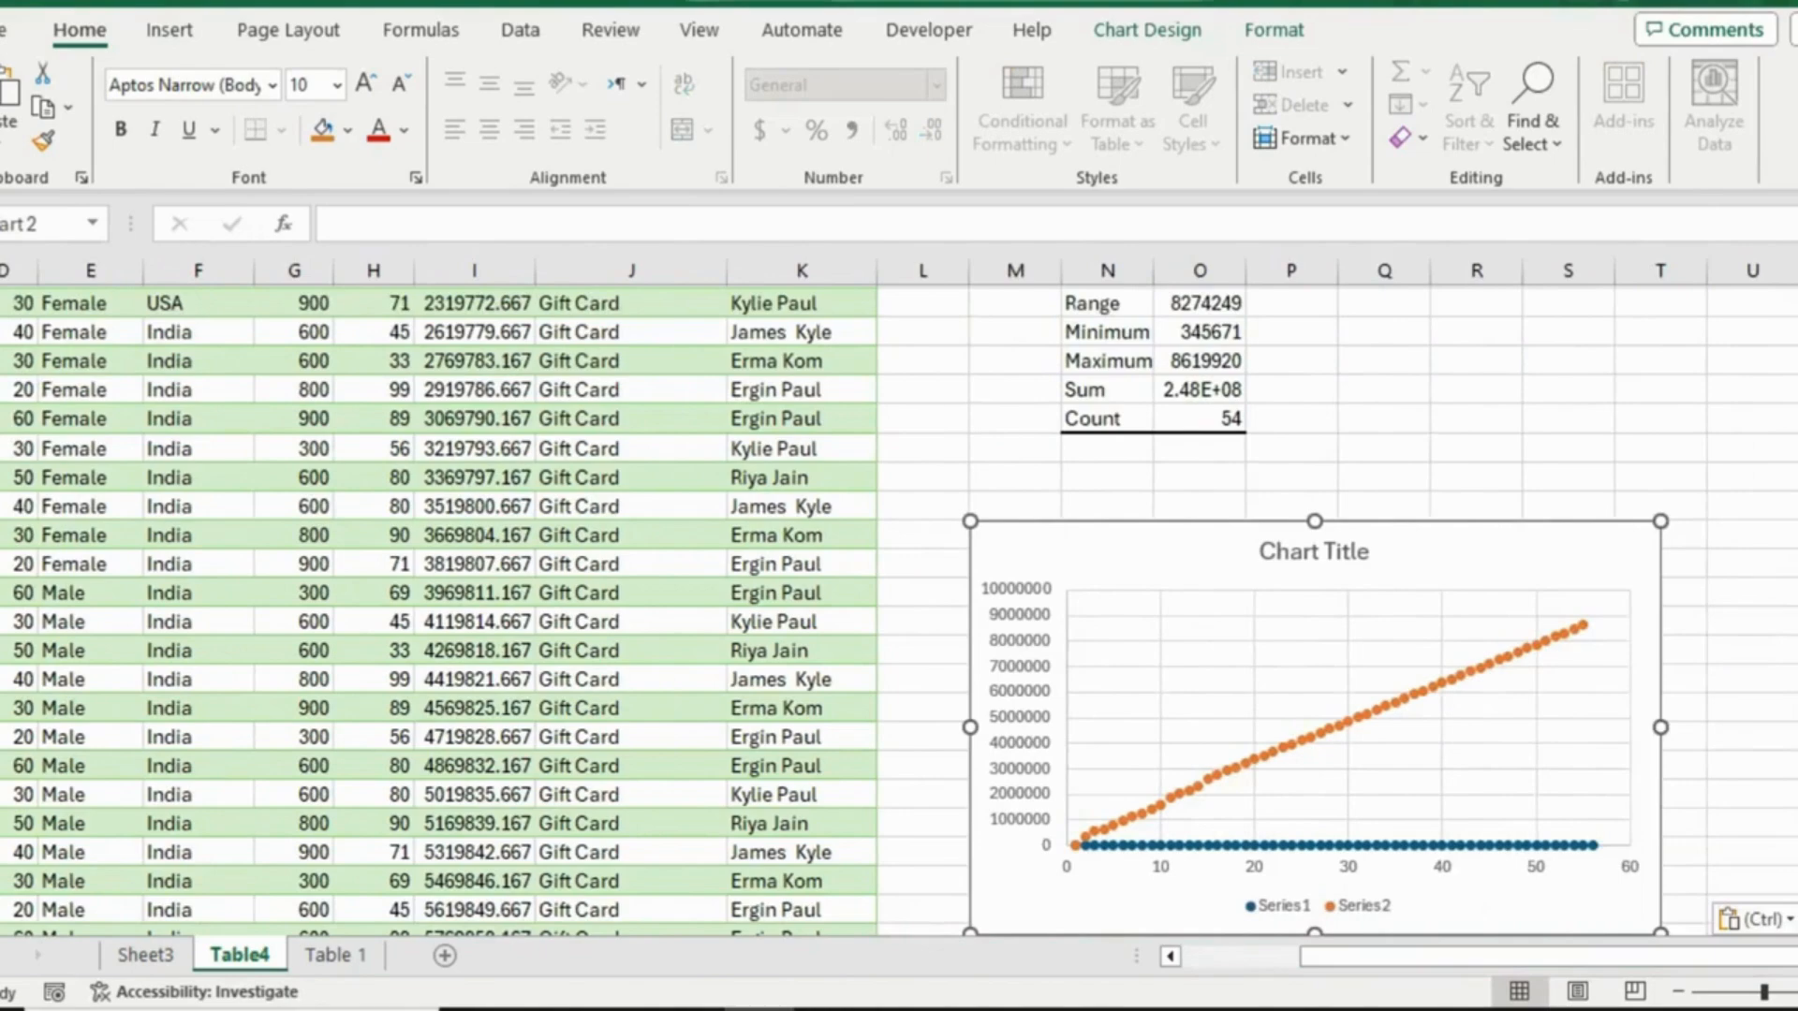
{"action": "scroll", "coordinate": [1404, 505], "scroll_direction": "down", "scroll_amount": 2}
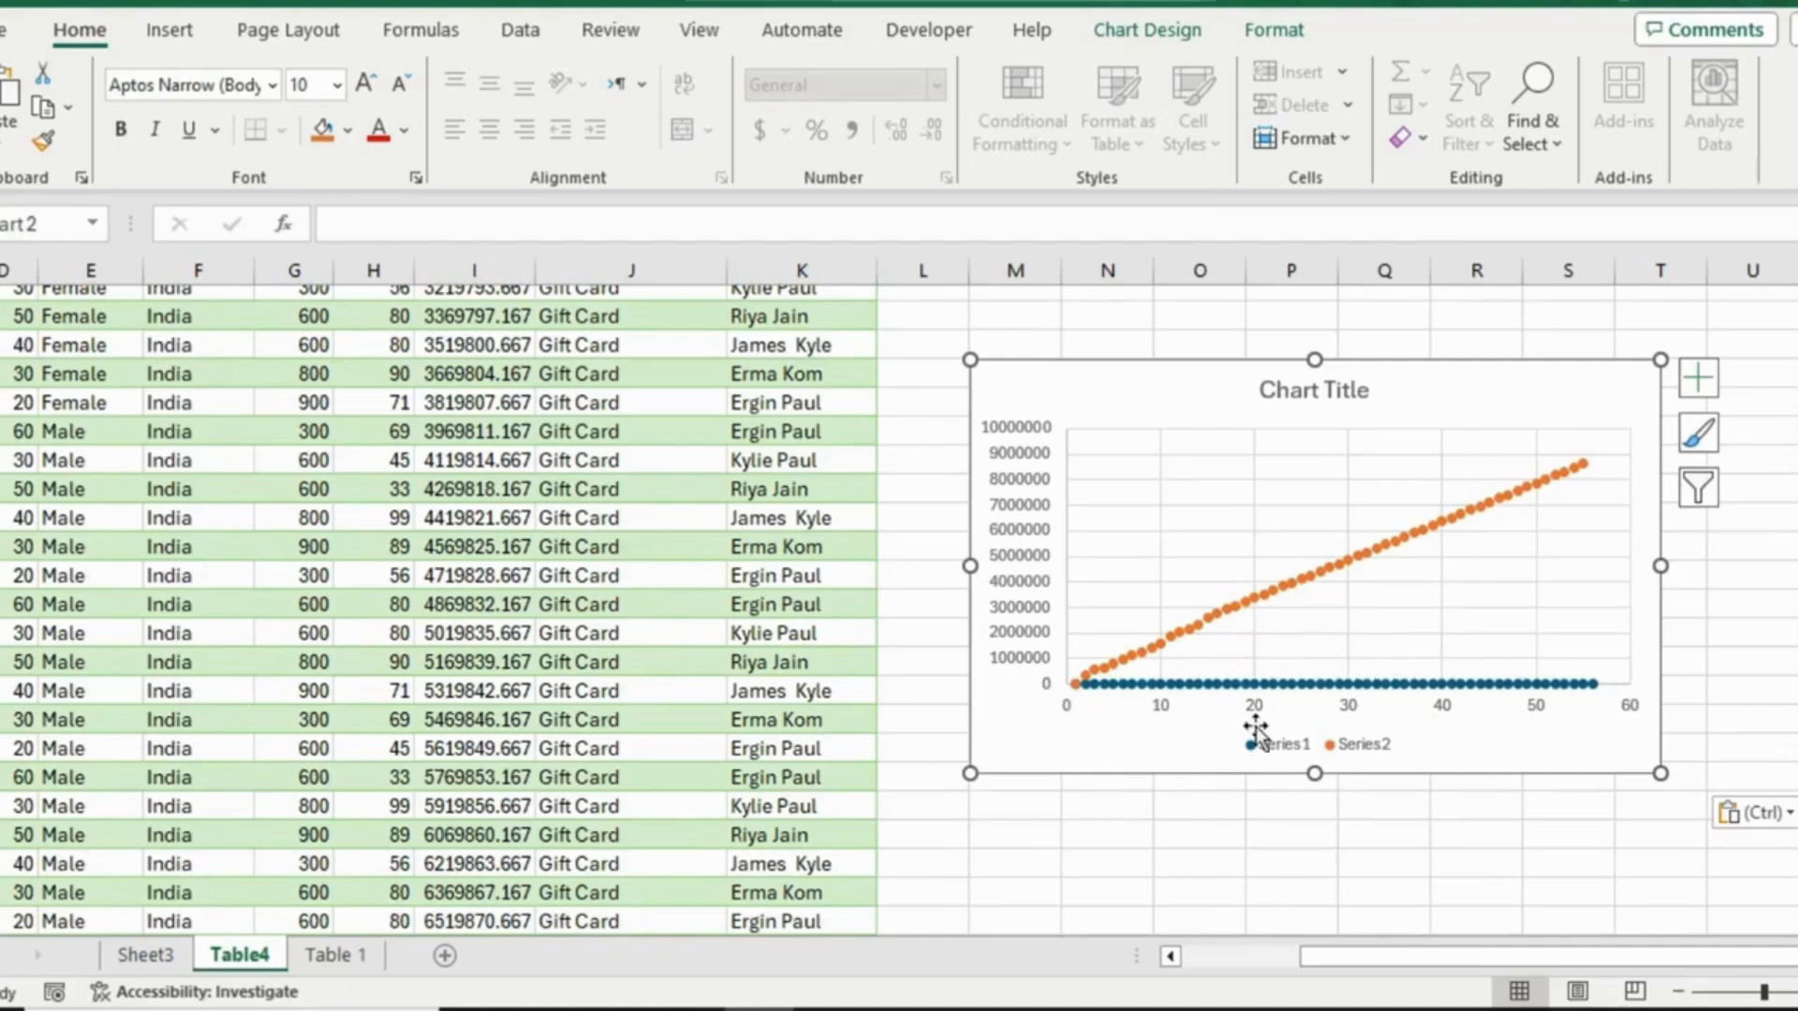
Insert a box and whisker chart from the Revenue column of the order table on the Table4 sheet
{"action": "left_click_drag", "start_coordinate": [1492, 956], "coordinate": [1292, 994]}
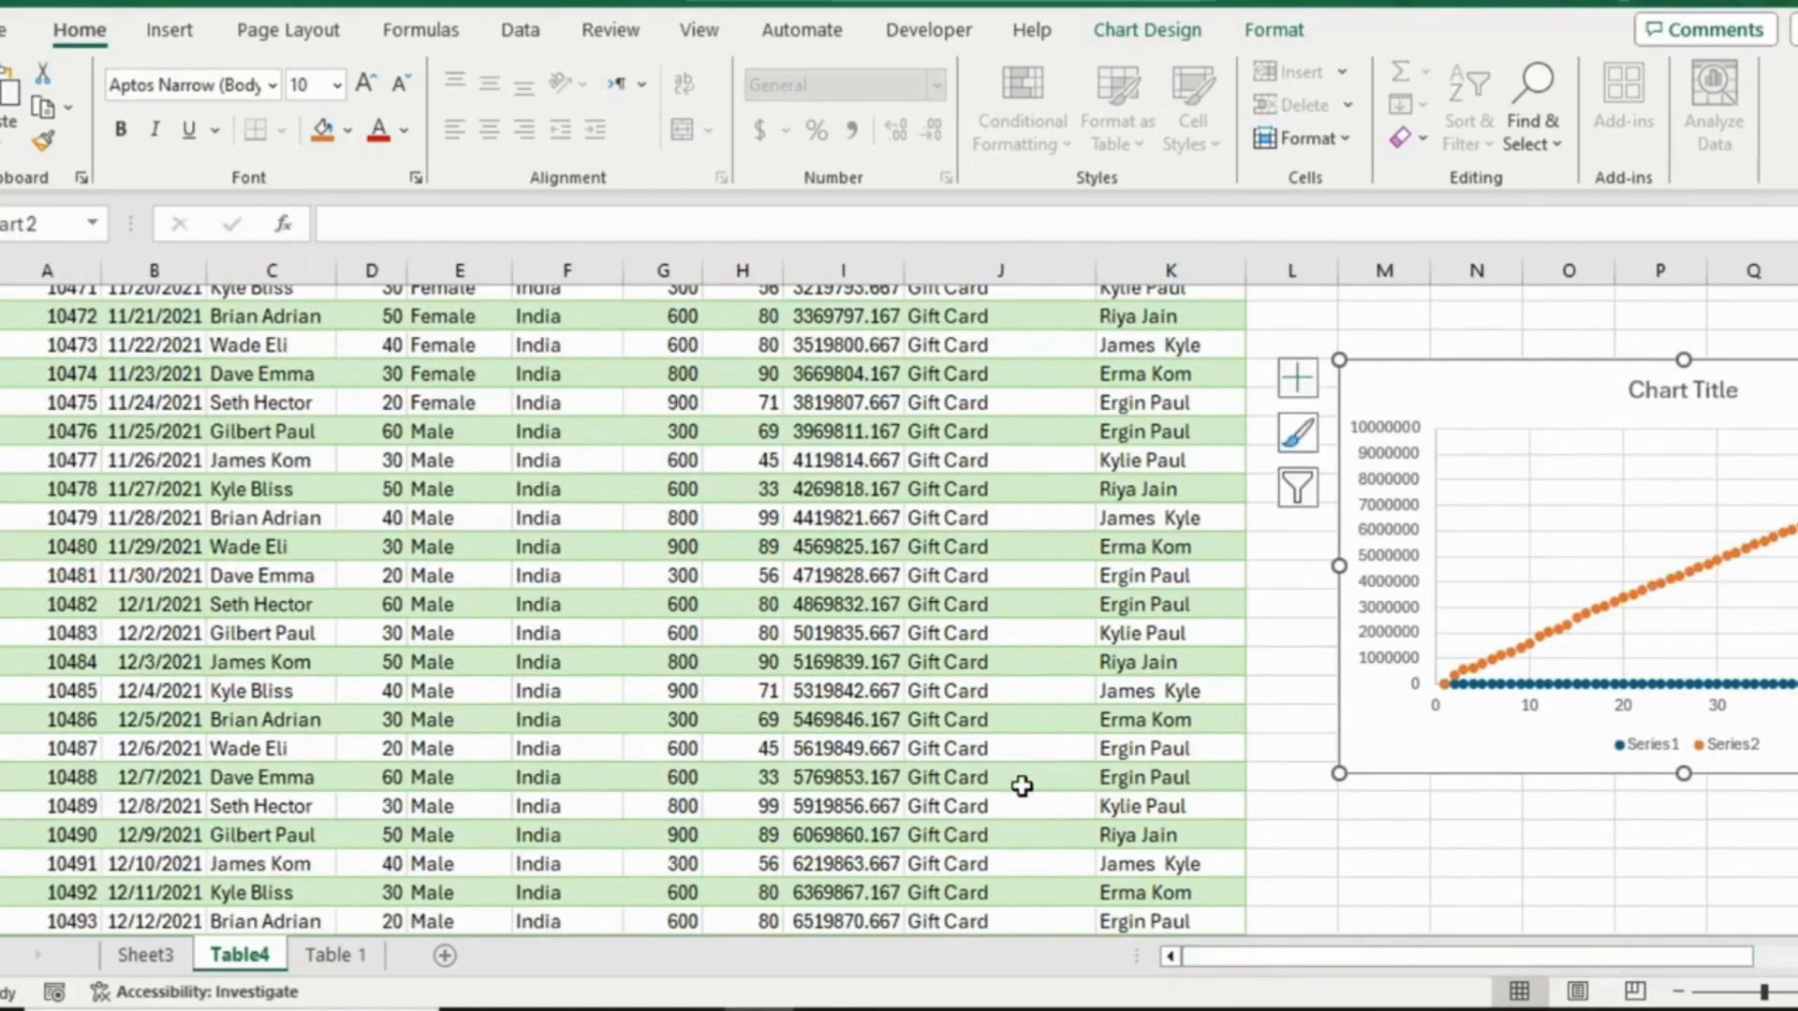
{"action": "scroll", "coordinate": [1019, 787], "scroll_direction": "up", "scroll_amount": 6}
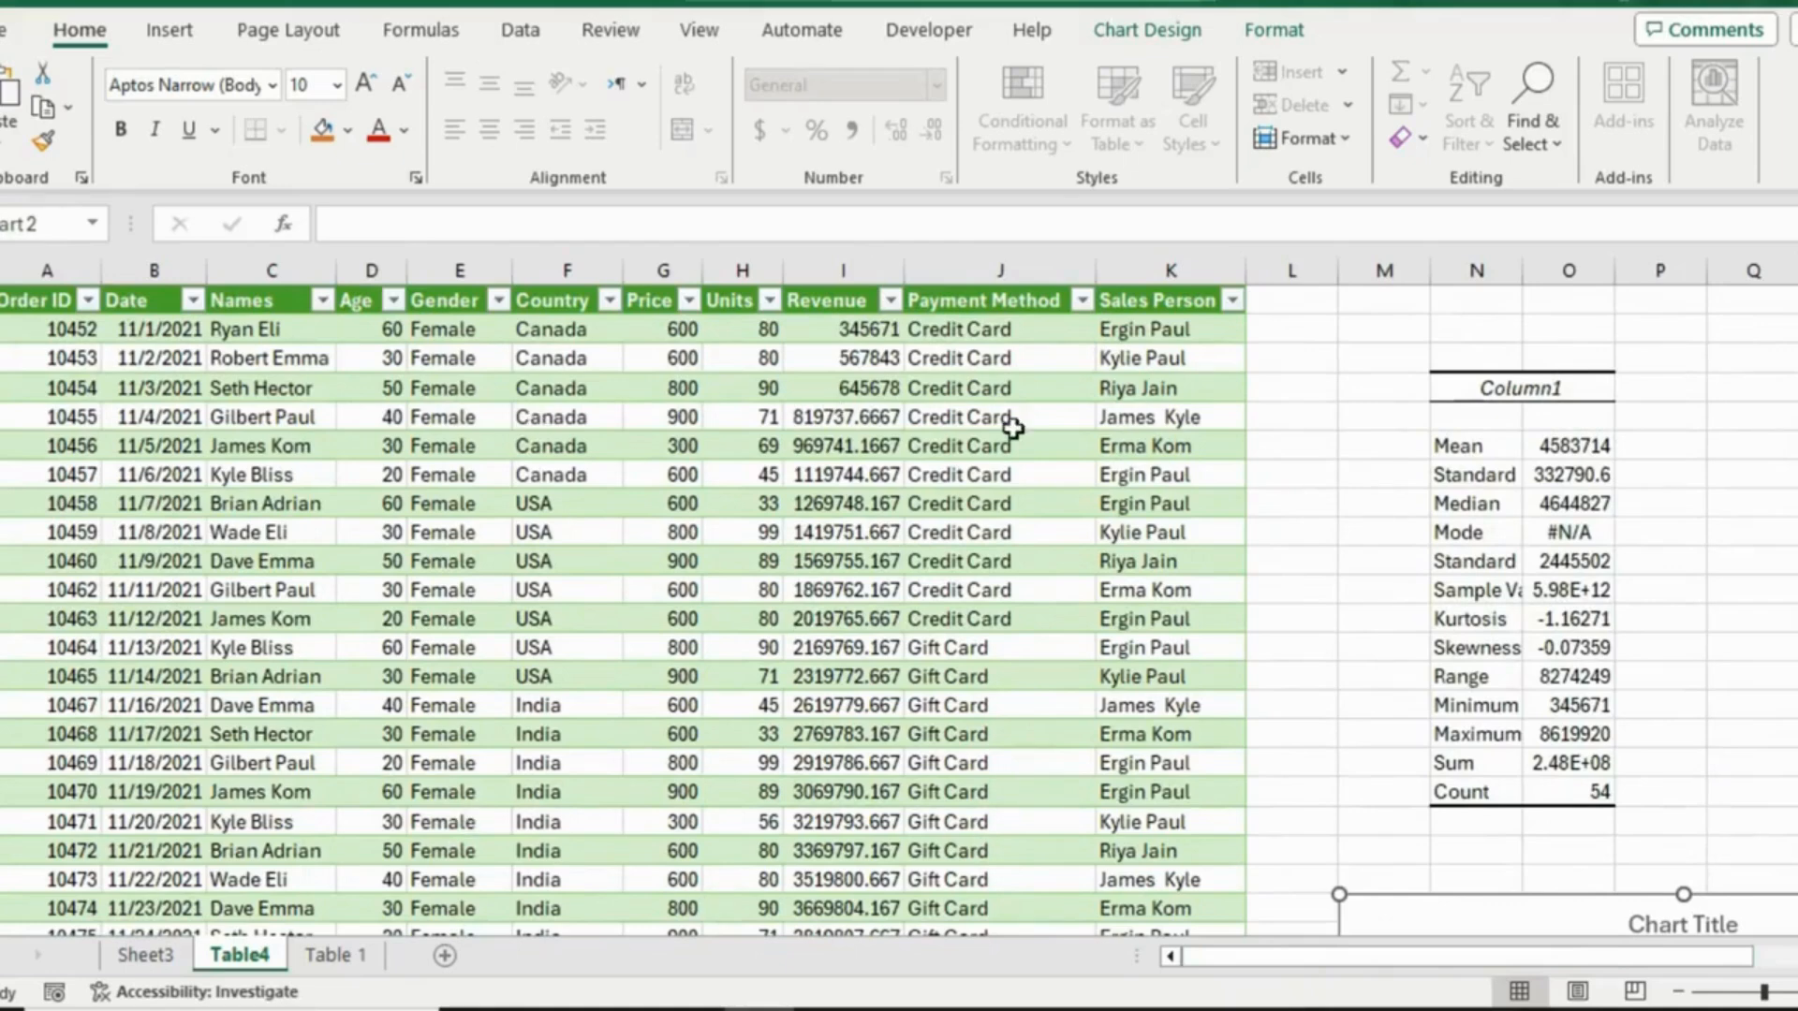
{"action": "left_click", "coordinate": [857, 271]}
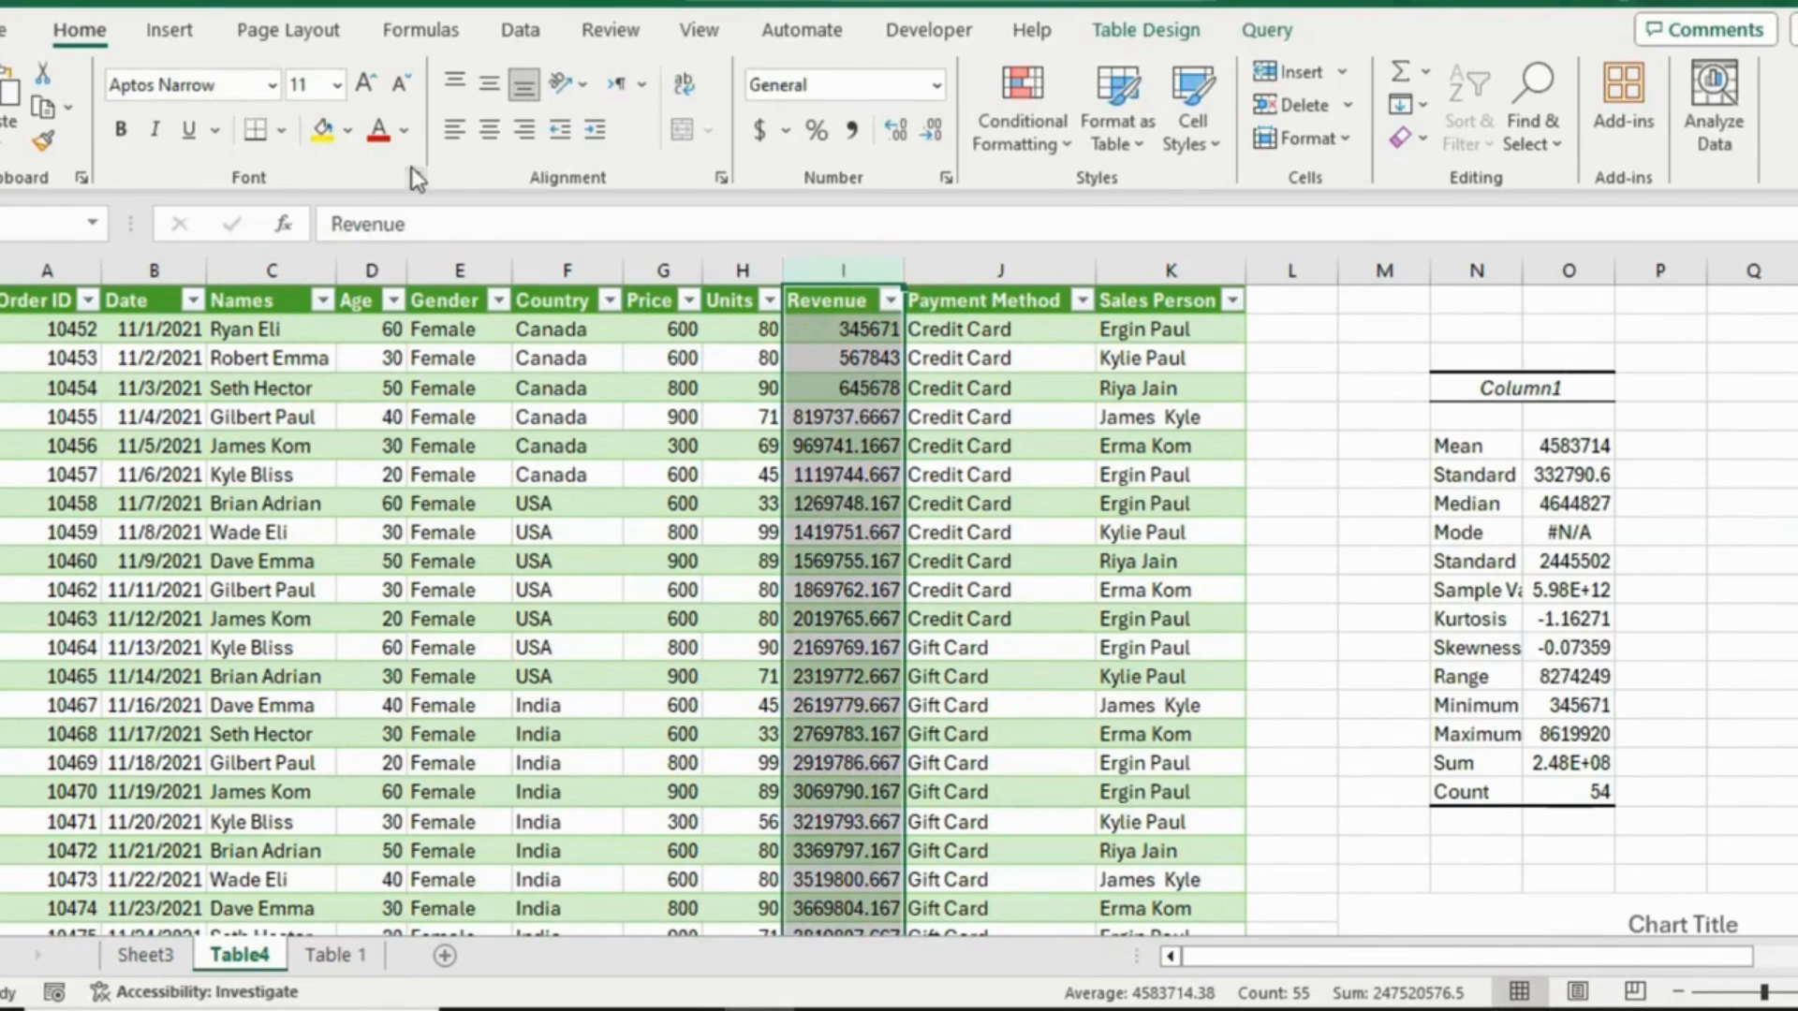
{"action": "left_click", "coordinate": [170, 34]}
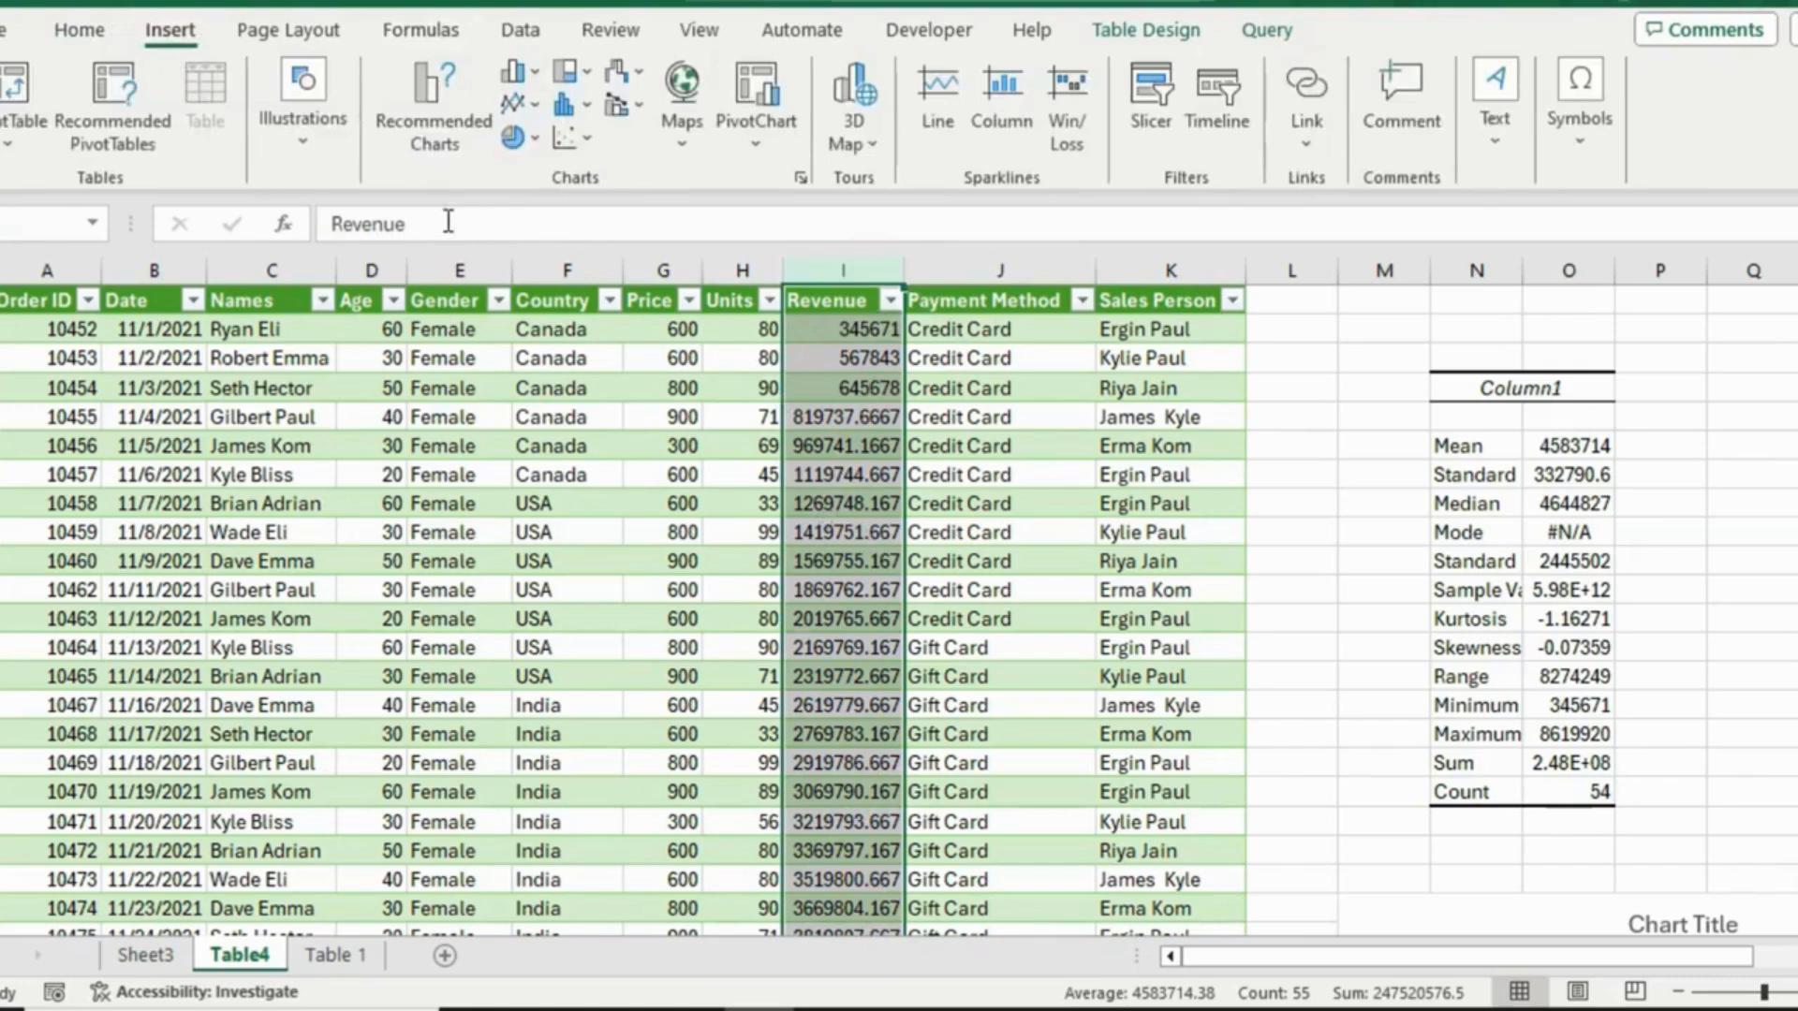
{"action": "left_click", "coordinate": [573, 106]}
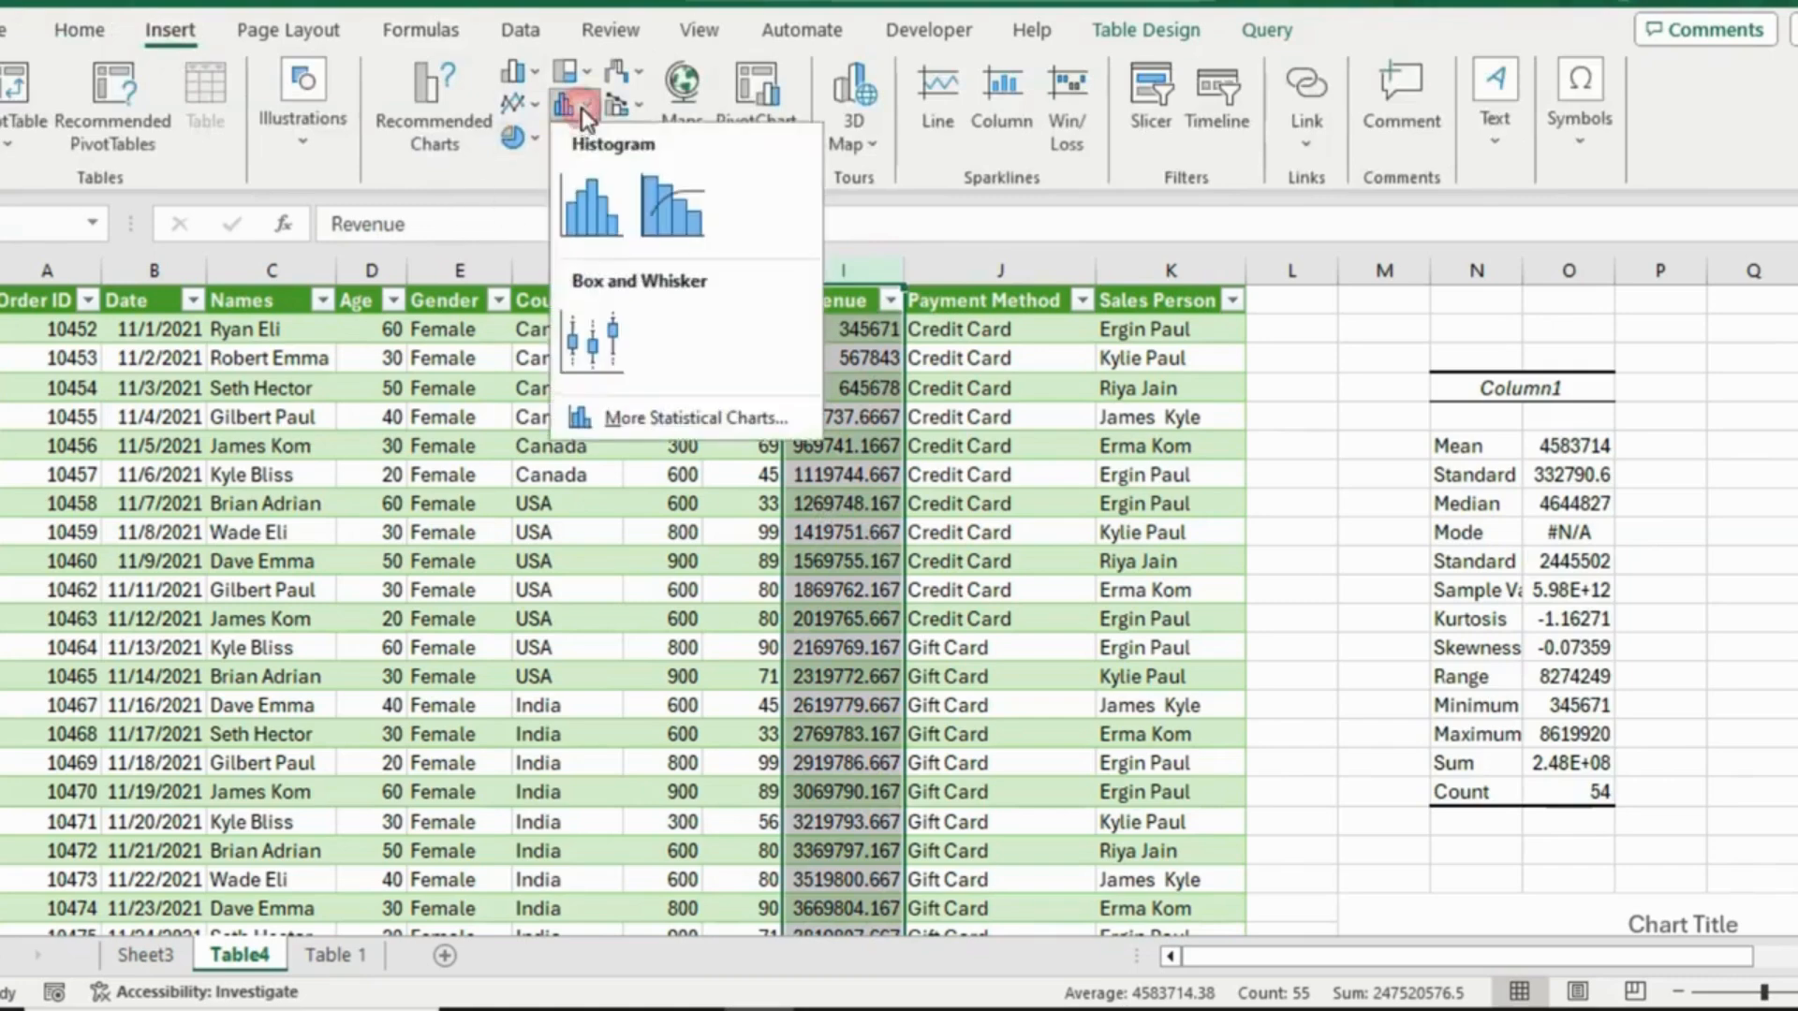
{"action": "left_click", "coordinate": [616, 359]}
{"action": "left_click", "coordinate": [585, 345]}
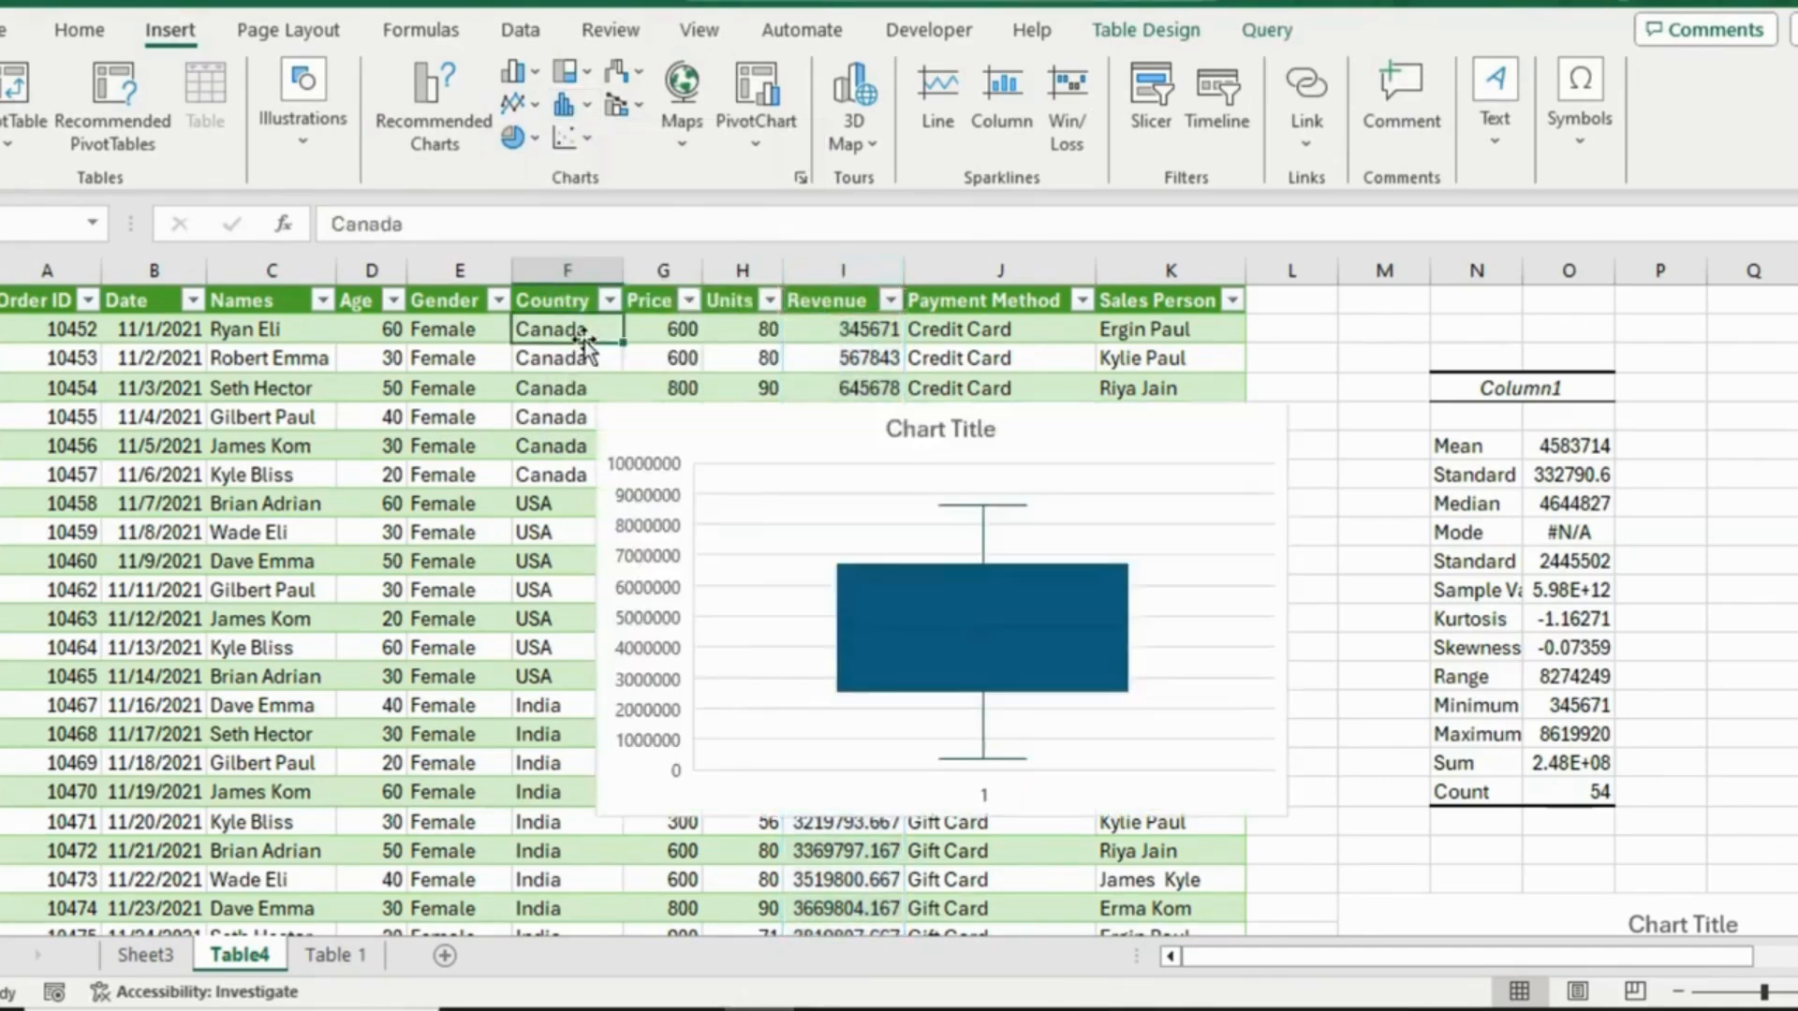
Move the box and whisker chart clear of the Revenue column, over columns J to P below the Column1 heading
{"action": "left_click_drag", "start_coordinate": [1043, 449], "coordinate": [1117, 331]}
{"action": "left_click_drag", "start_coordinate": [1046, 453], "coordinate": [1125, 335]}
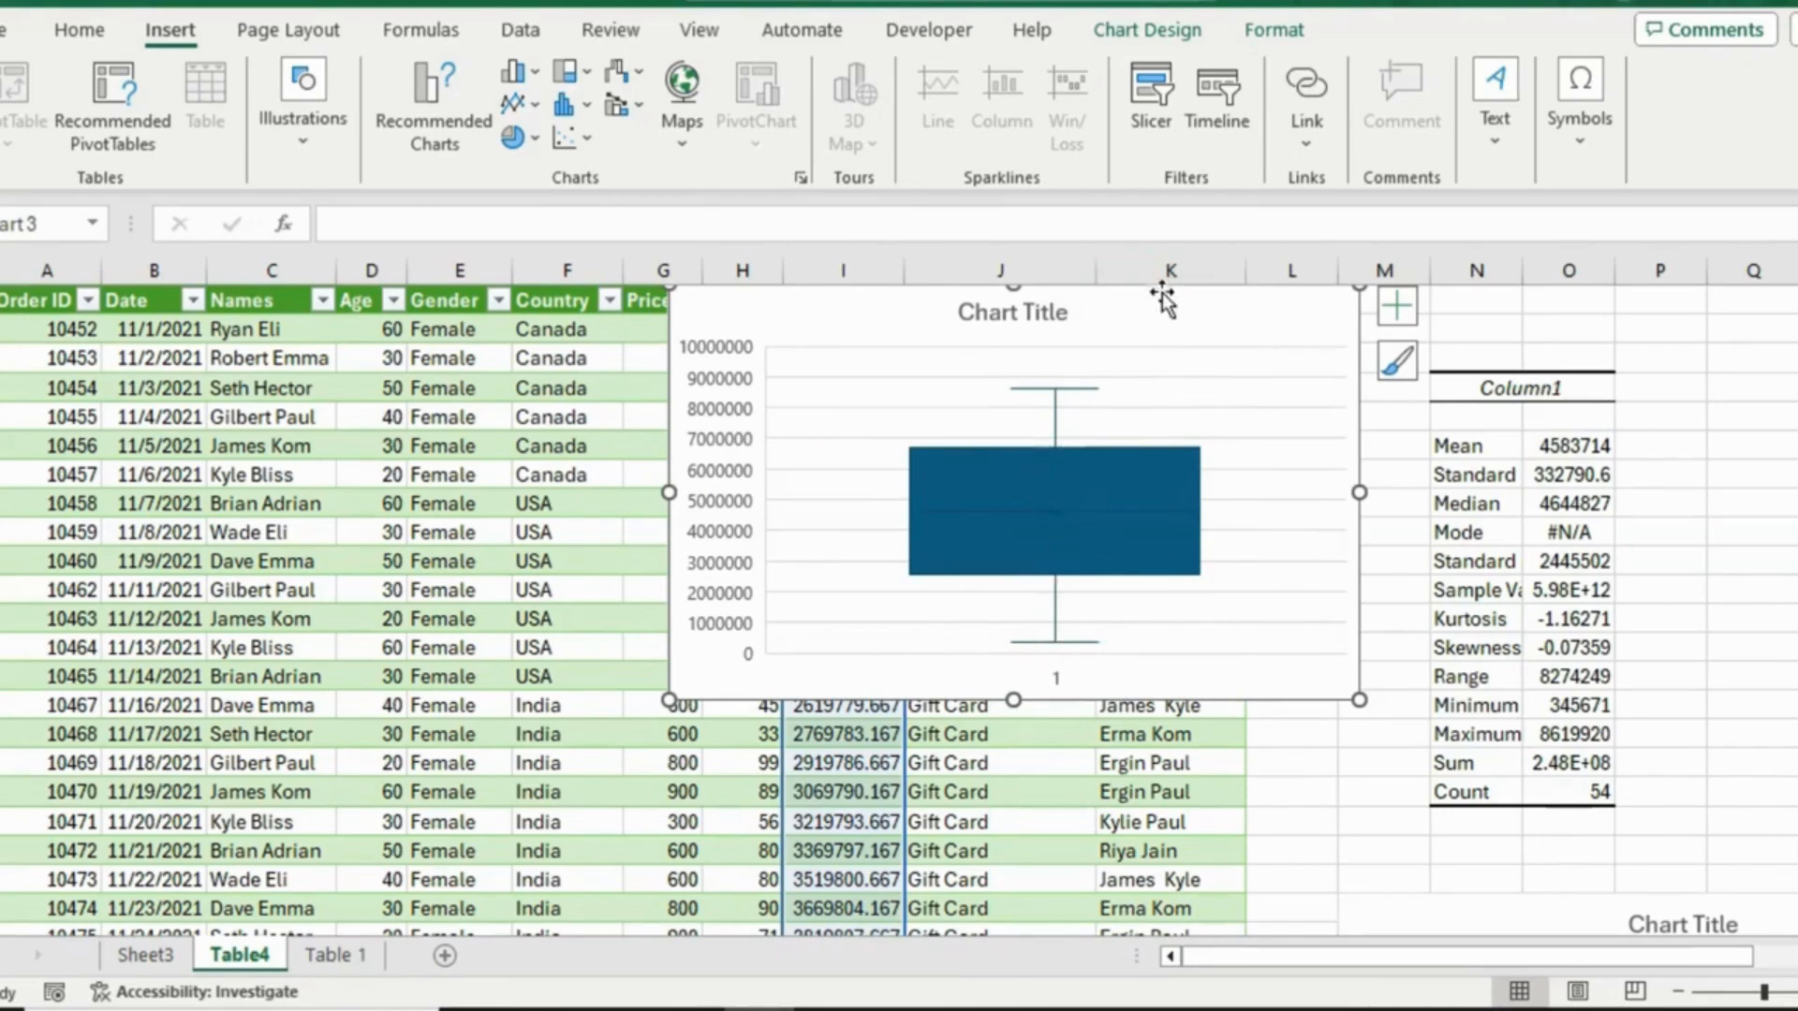
{"action": "left_click_drag", "start_coordinate": [1164, 312], "coordinate": [1449, 431]}
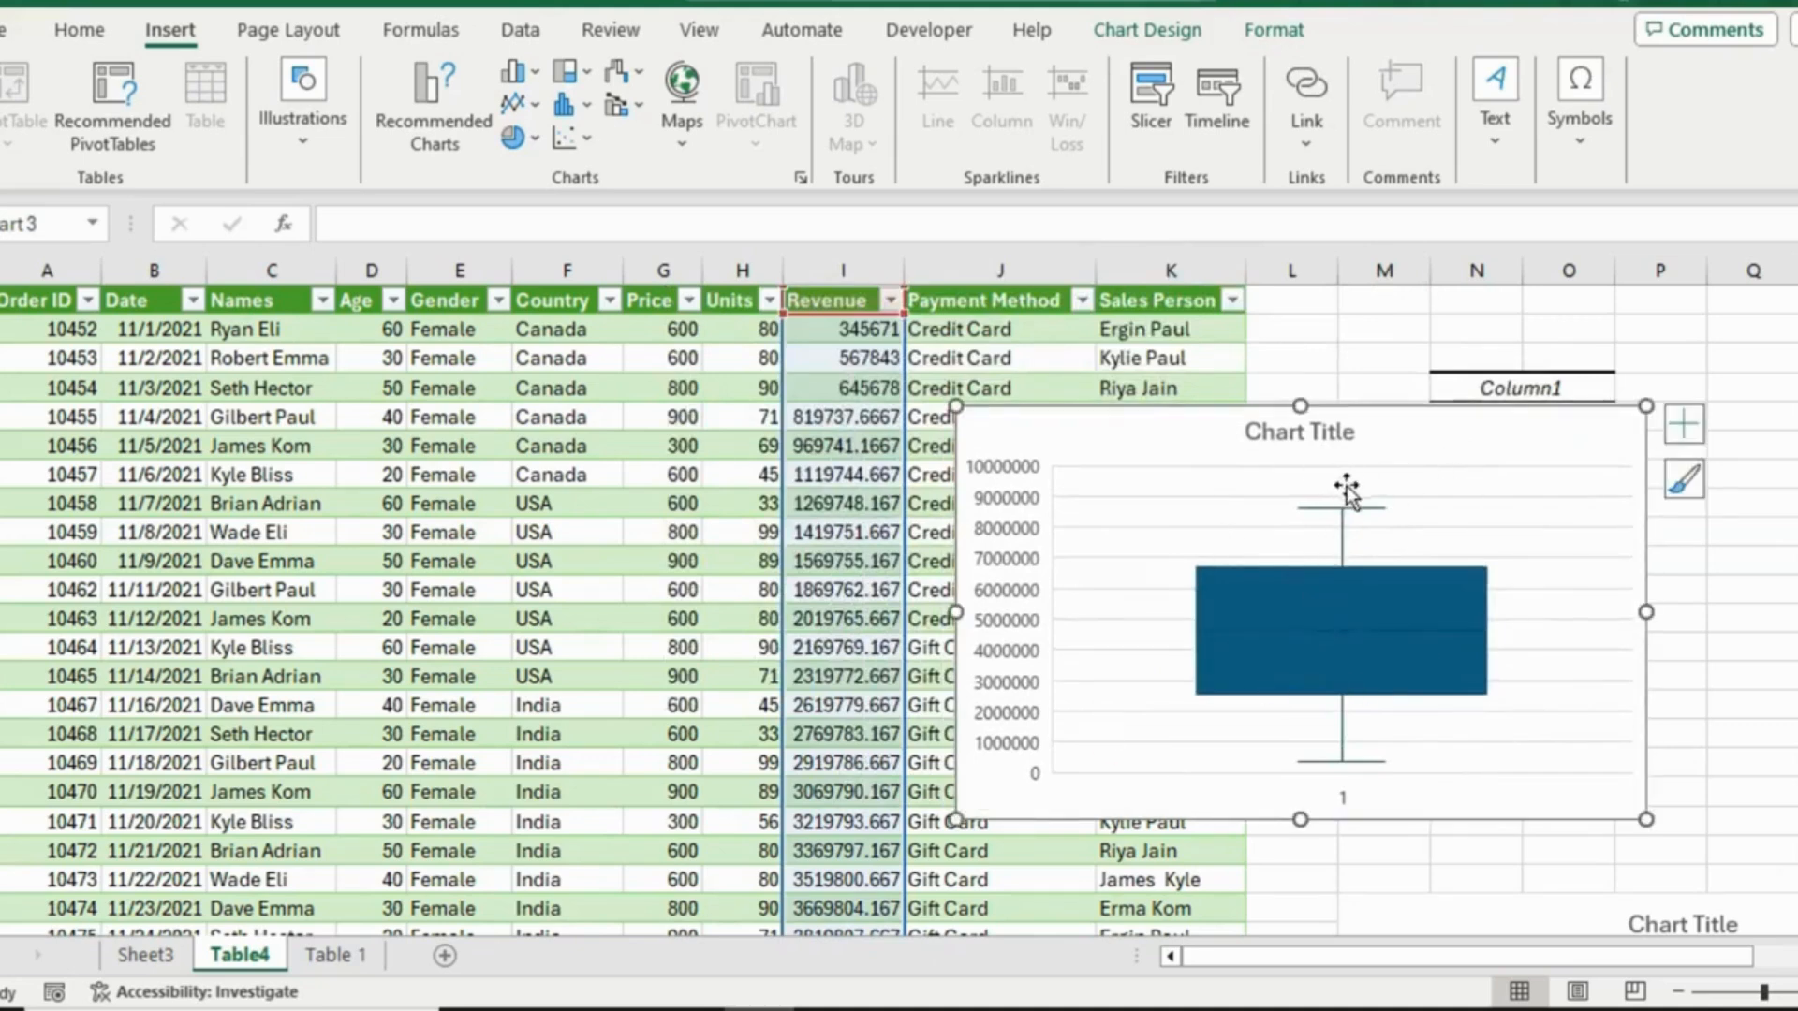
Set the Revenue of the 11/3/2021 order to 64567800 to test an outlier in the box plot, and undo the edit
{"action": "left_click", "coordinate": [880, 390]}
{"action": "double_click", "coordinate": [896, 389]}
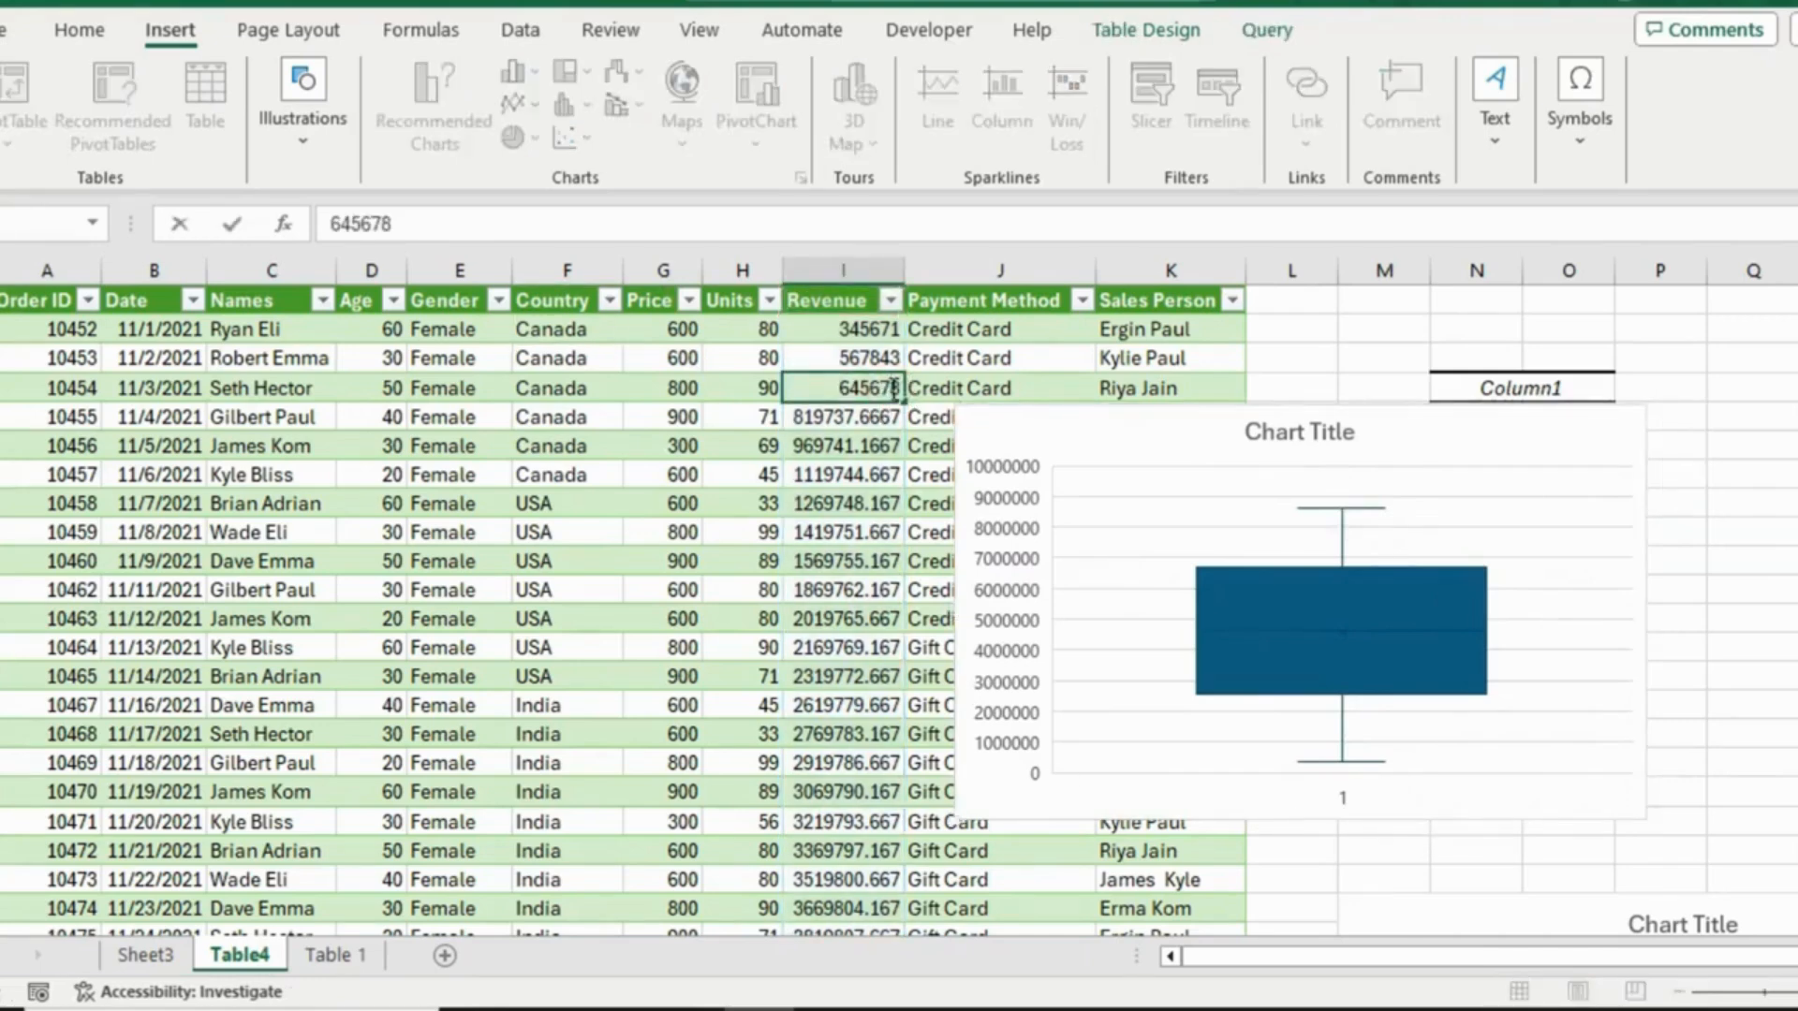
{"action": "type", "text": "00"}
{"action": "key", "text": "Return"}
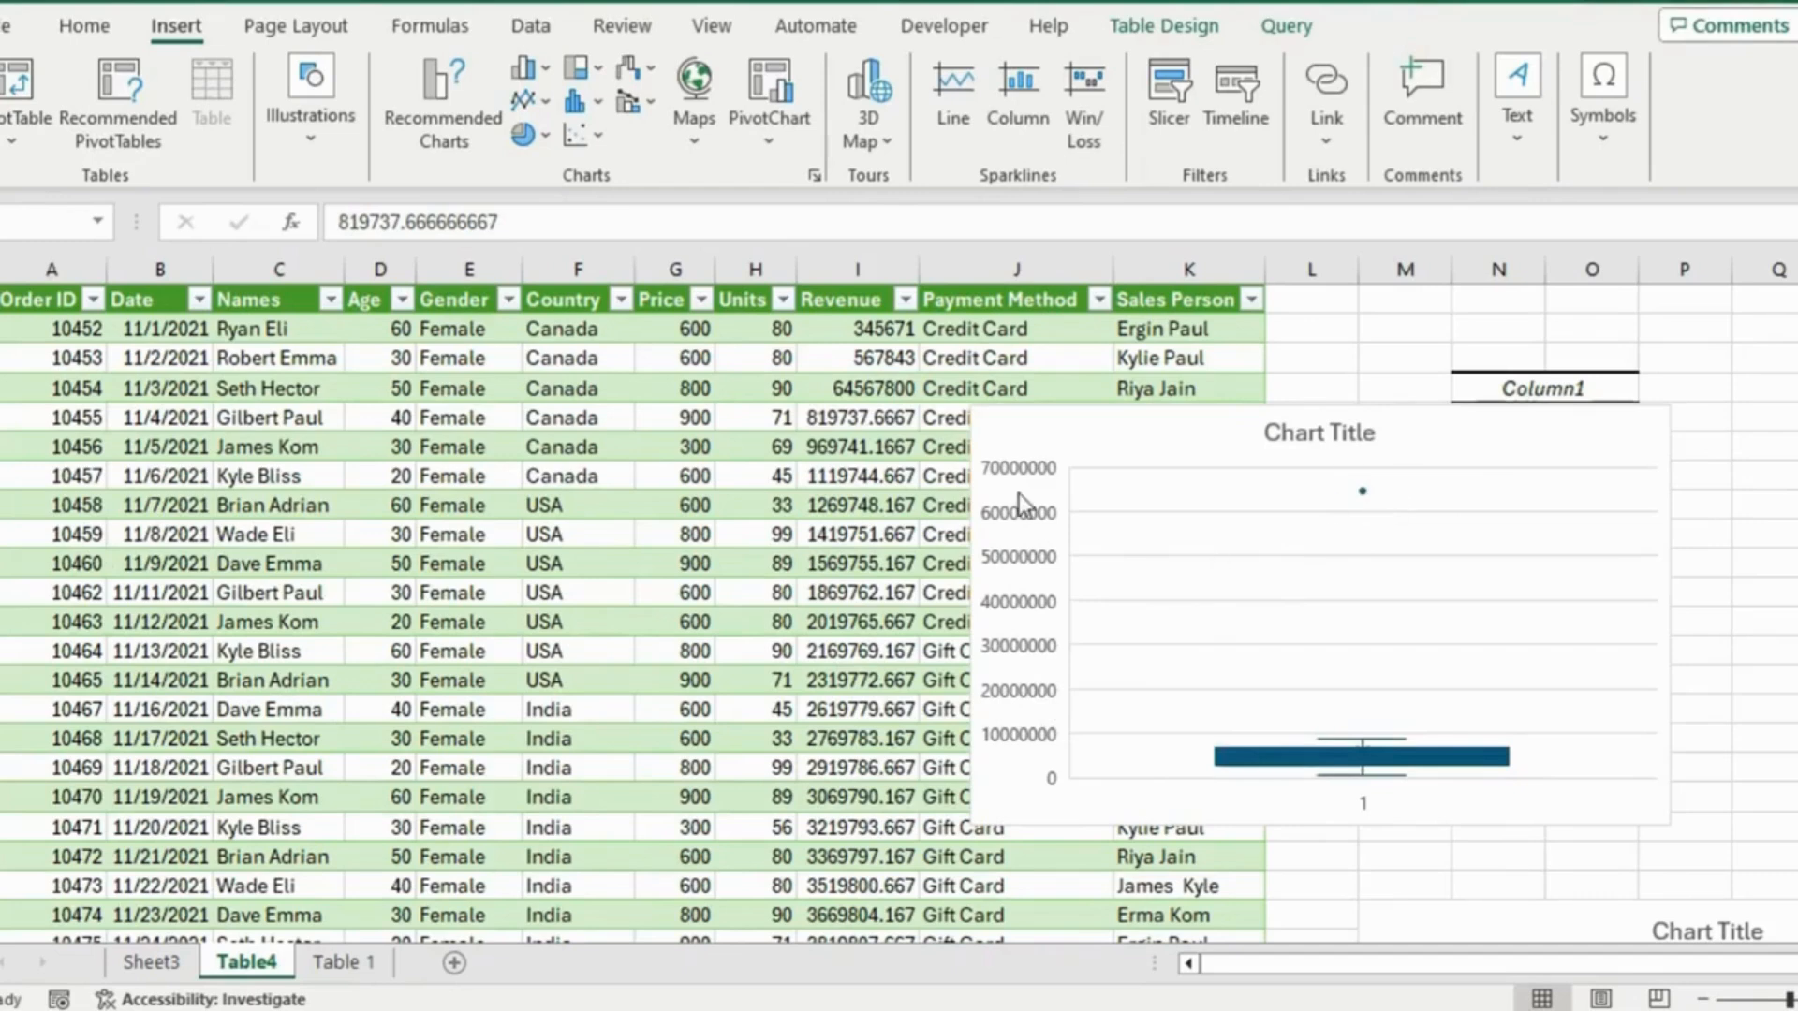
{"action": "key", "text": "ctrl+z"}
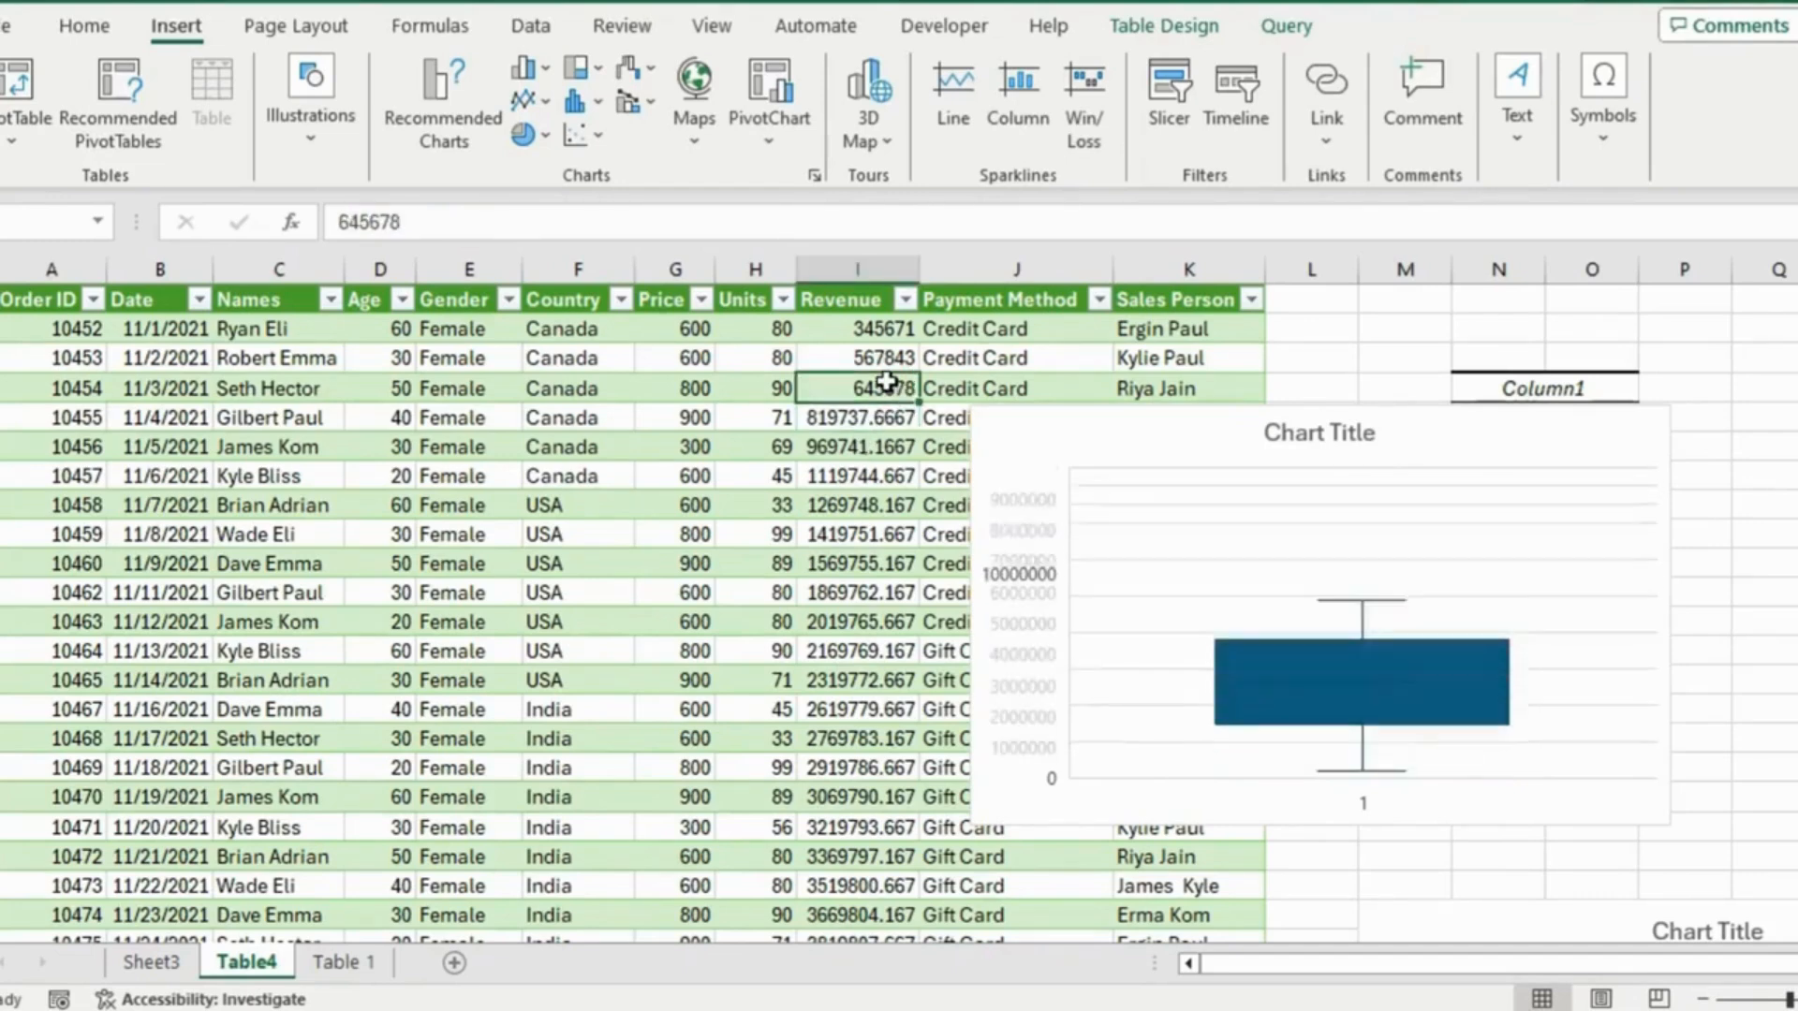
Delete the box and whisker chart covering the descriptive statistics, keeping the scatter chart below them
{"action": "left_click", "coordinate": [1535, 446]}
{"action": "key", "text": "Delete"}
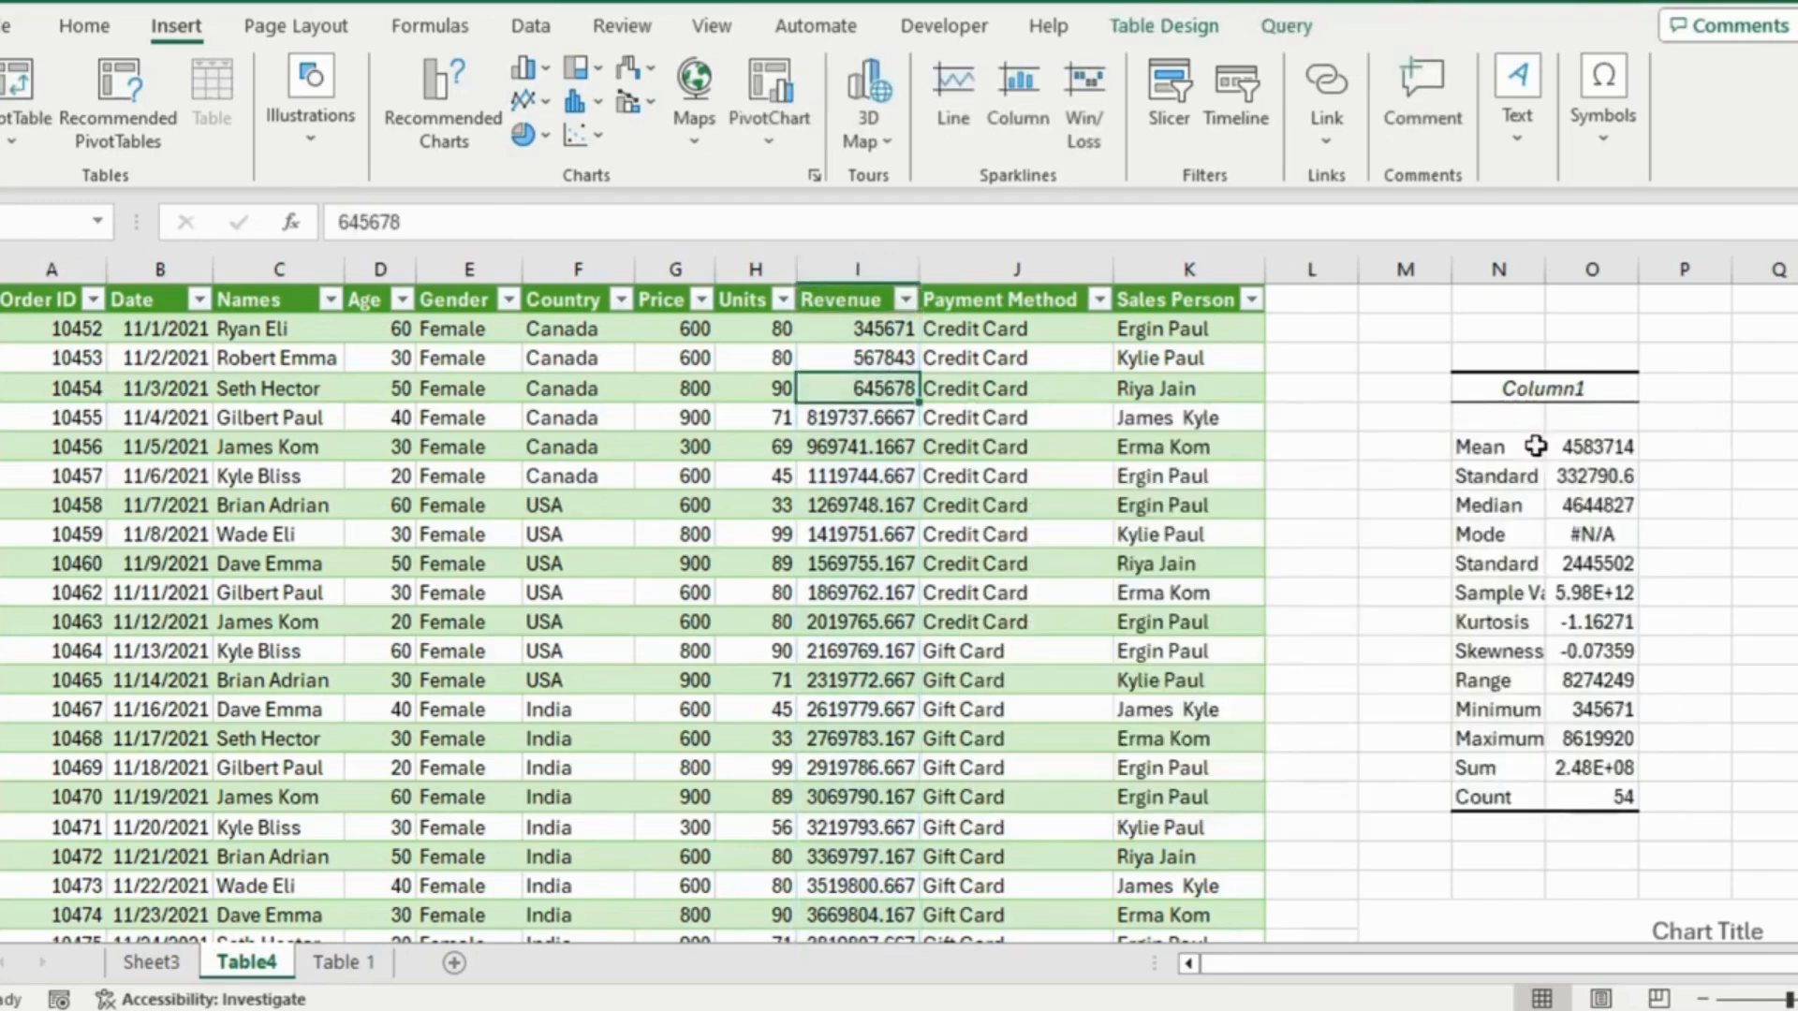
{"action": "scroll", "coordinate": [898, 599], "scroll_direction": "down", "scroll_amount": 5}
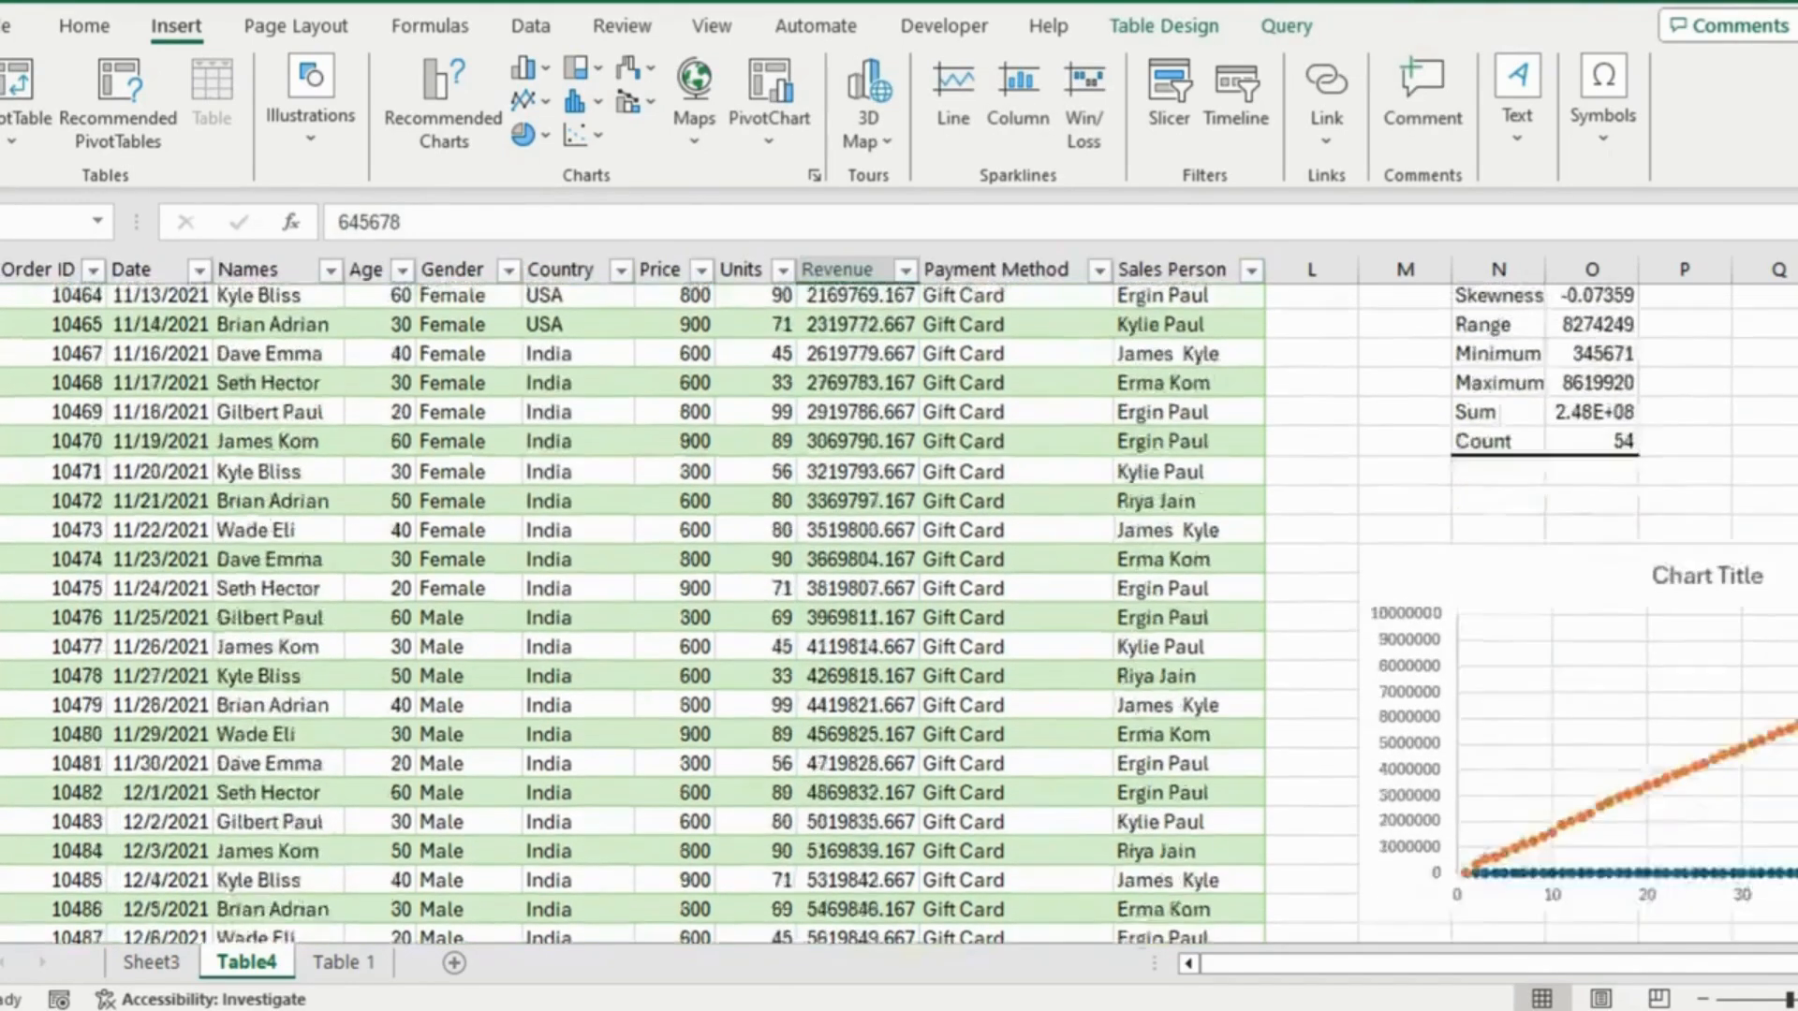
{"action": "scroll", "coordinate": [899, 599], "scroll_direction": "up", "scroll_amount": 5}
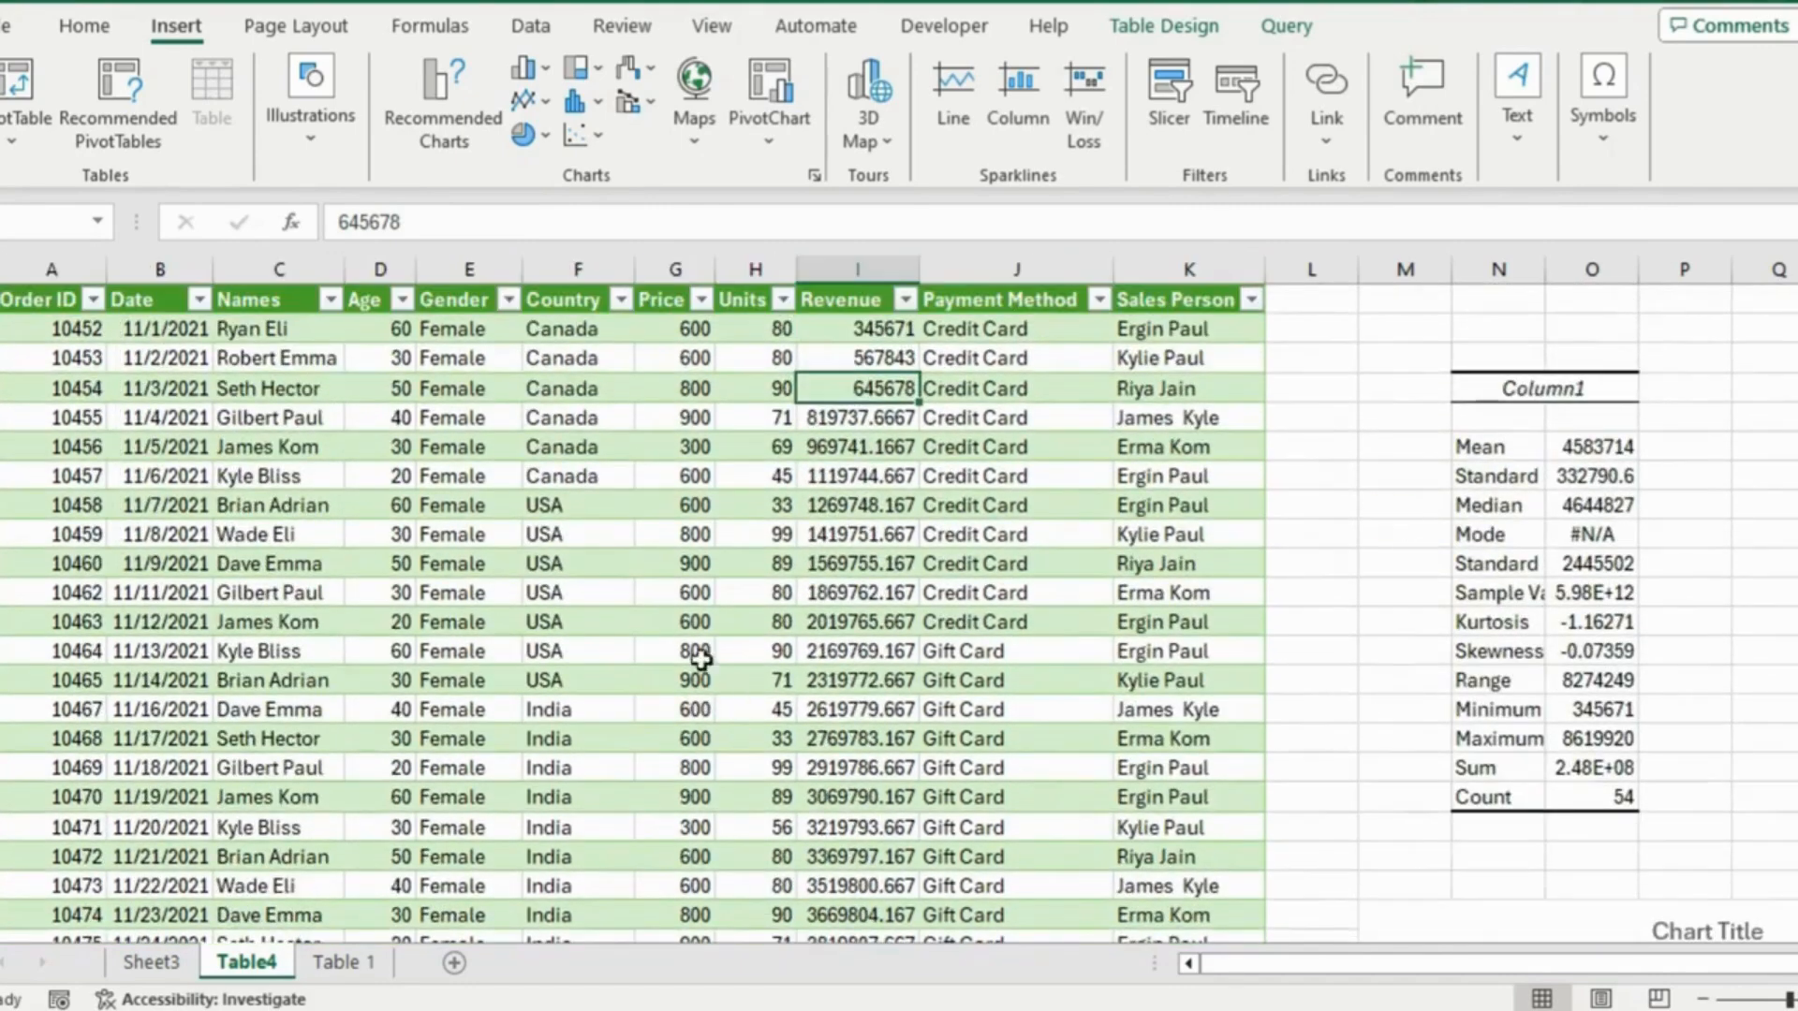